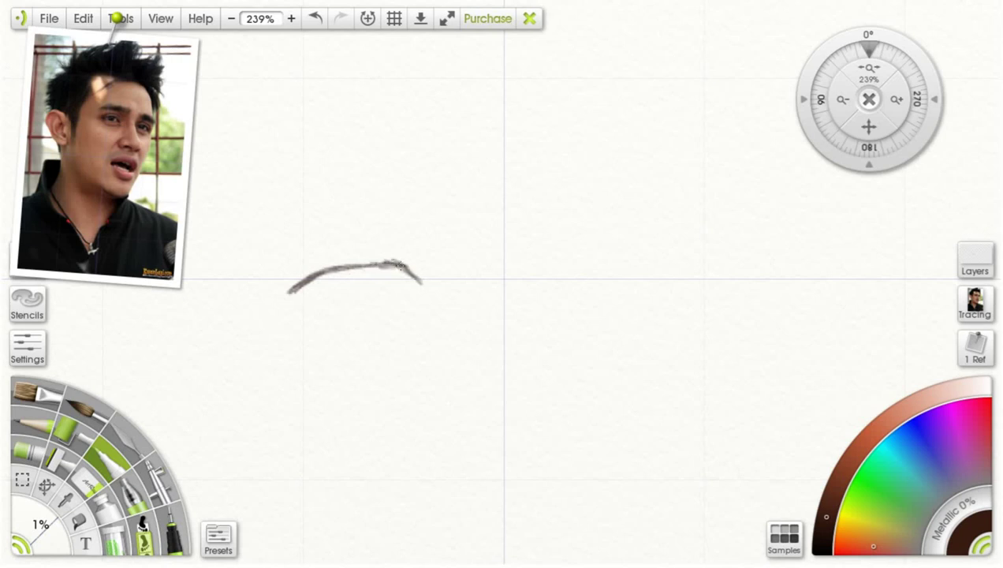
Step: Sketch the eye's upper and lower lid outlines in dark brown, and outline the round iris in near-black
mouse_move(351, 285)
left_mouse_down()
mouse_move(374, 284)
mouse_move(287, 303)
mouse_move(385, 284)
mouse_move(351, 282)
mouse_move(395, 292)
left_mouse_up()
mouse_move(428, 339)
left_mouse_down()
mouse_move(386, 282)
mouse_move(426, 327)
mouse_move(384, 286)
mouse_move(294, 306)
mouse_move(413, 317)
mouse_move(351, 316)
mouse_move(383, 316)
mouse_move(364, 317)
left_mouse_up()
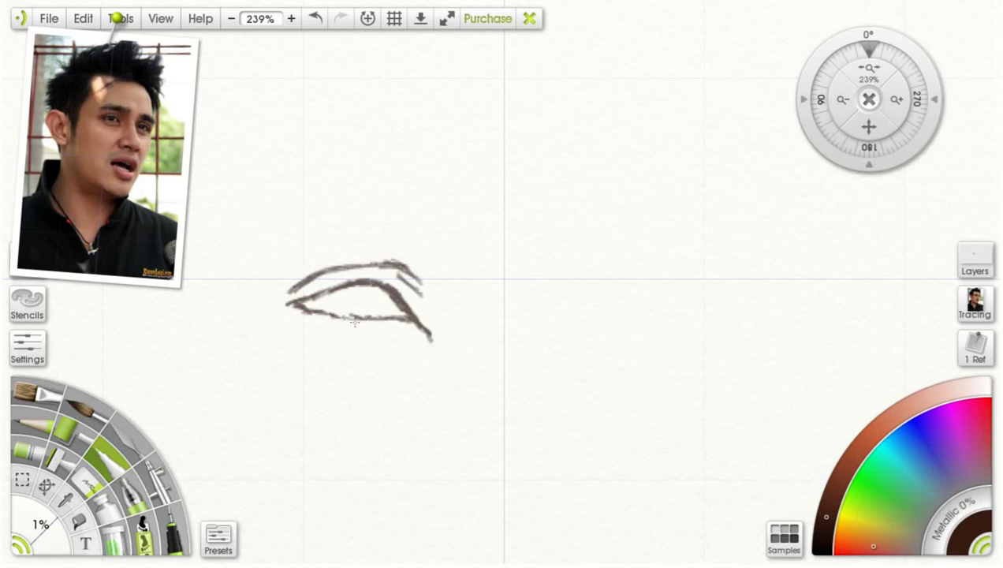
left_click(911, 523)
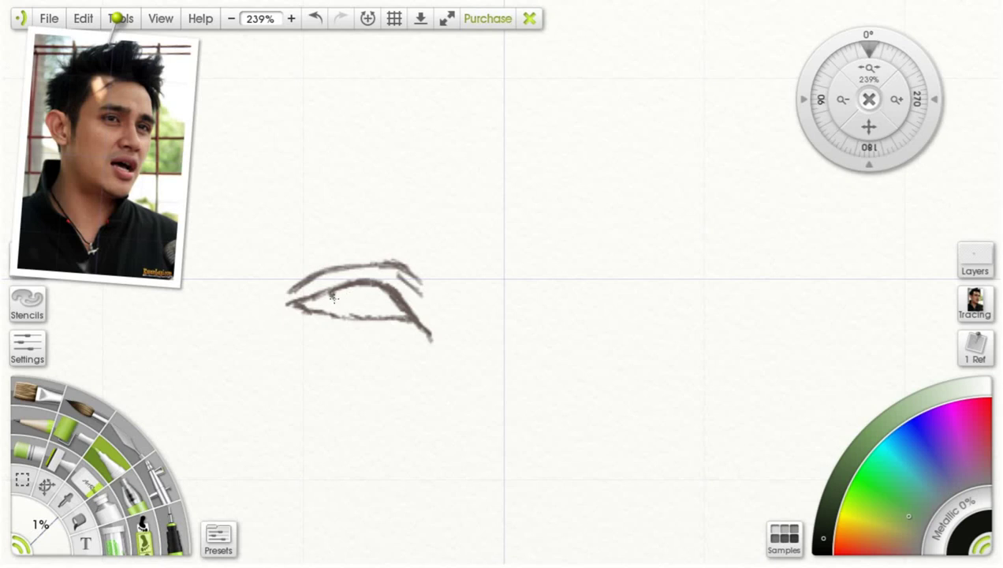
mouse_move(334, 295)
left_mouse_down()
mouse_move(350, 314)
mouse_move(341, 297)
mouse_move(374, 304)
left_mouse_up()
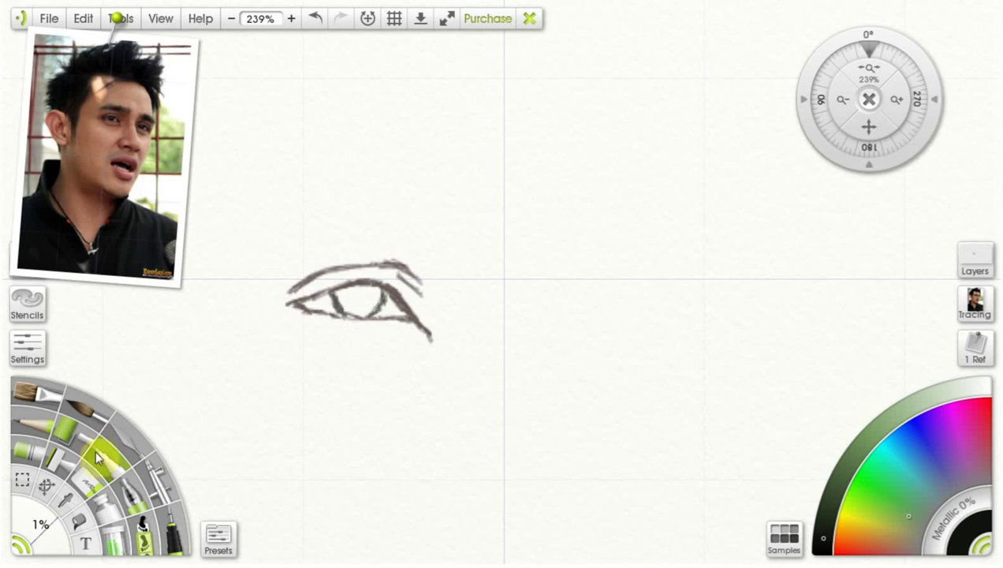
Step: Fill the iris with soft near-black shading using the Airbrush at 16% size, deepening it with a slightly darker shade
left_click(158, 480)
left_click_drag(24, 511, 35, 520)
mouse_move(347, 300)
left_mouse_down()
mouse_move(350, 290)
mouse_move(347, 304)
mouse_move(372, 302)
mouse_move(365, 290)
mouse_move(338, 303)
mouse_move(354, 296)
mouse_move(364, 306)
mouse_move(374, 289)
mouse_move(363, 307)
mouse_move(370, 304)
mouse_move(375, 287)
mouse_move(359, 302)
left_mouse_up()
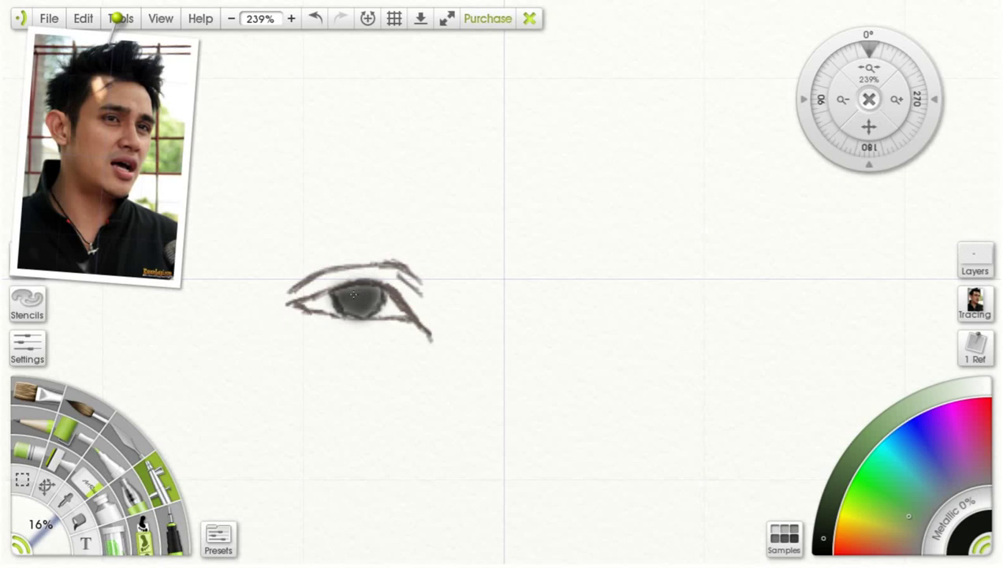
left_click(822, 541)
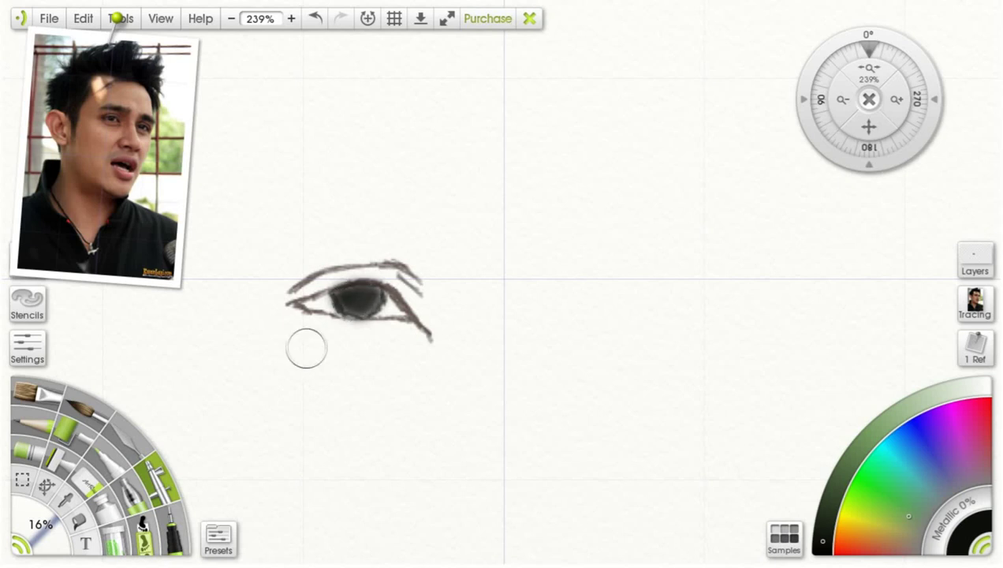
Step: Sample a brownish skin tone from the reference photo's mouth area and airbrush it below the lower eyelid, filling up to the lash line slightly lighter
left_click(109, 458)
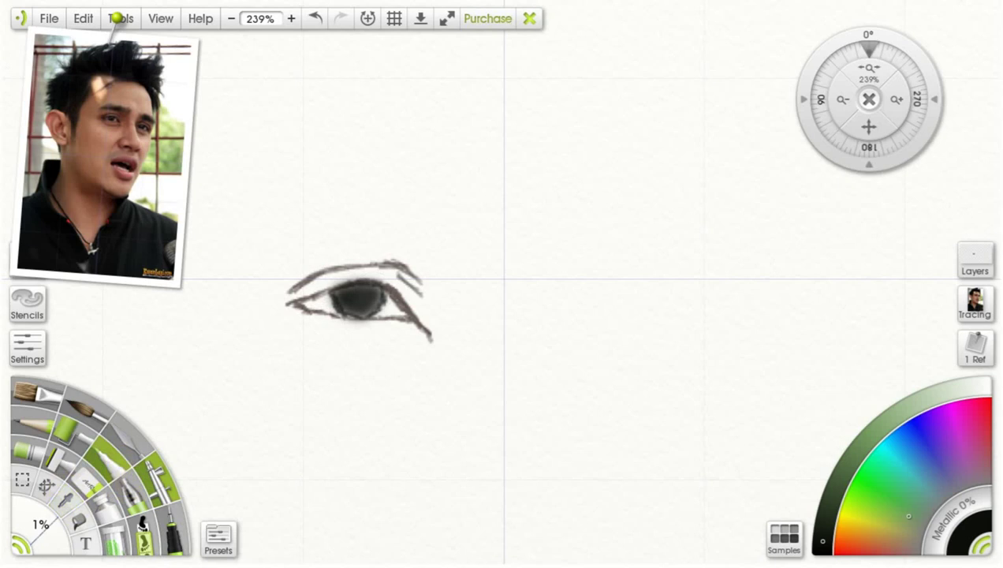
left_click(65, 499)
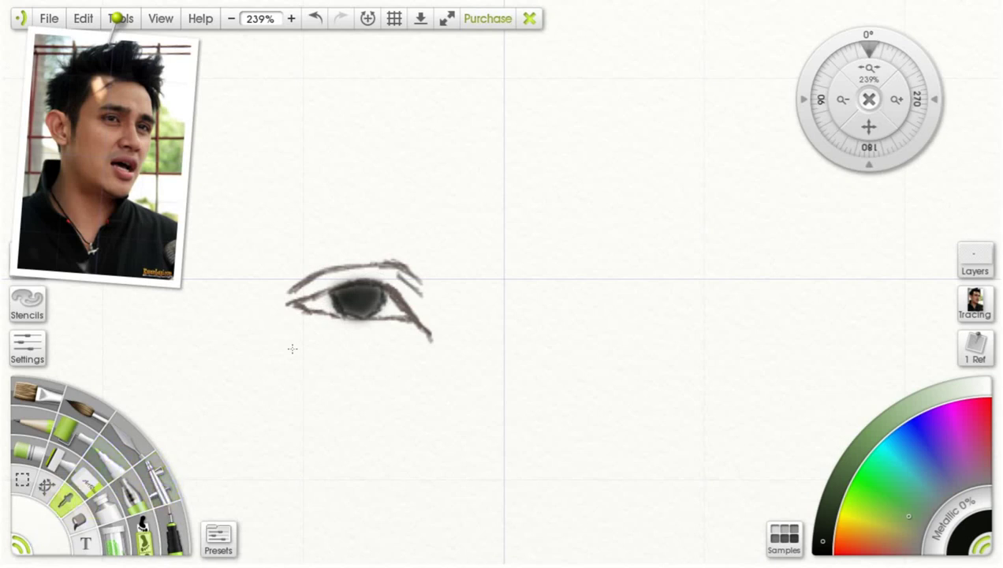
left_click(126, 162)
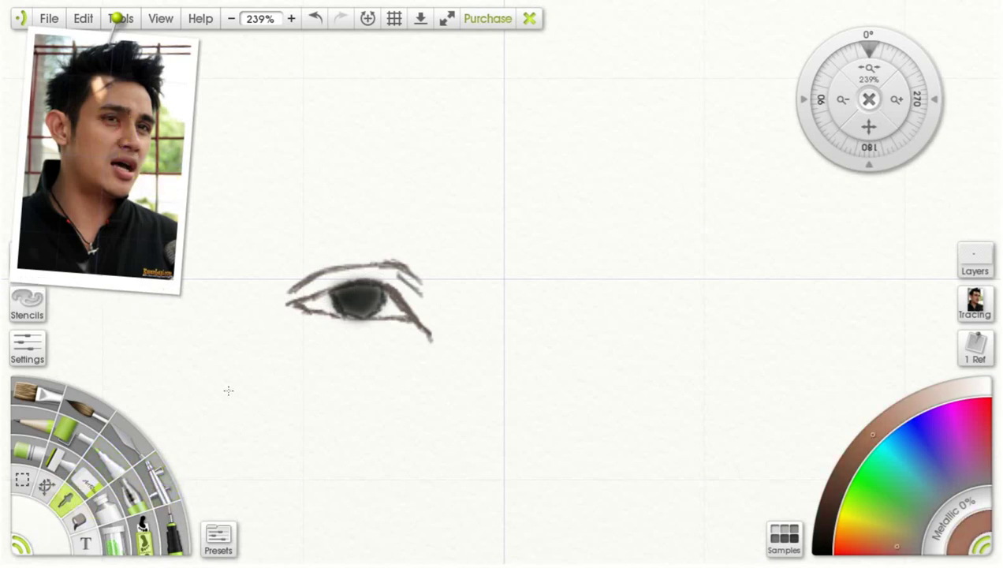
left_click(157, 479)
mouse_move(306, 330)
left_mouse_down()
mouse_move(310, 342)
mouse_move(304, 332)
mouse_move(351, 353)
mouse_move(319, 348)
mouse_move(407, 341)
mouse_move(363, 350)
mouse_move(401, 346)
mouse_move(351, 346)
mouse_move(339, 334)
left_mouse_up()
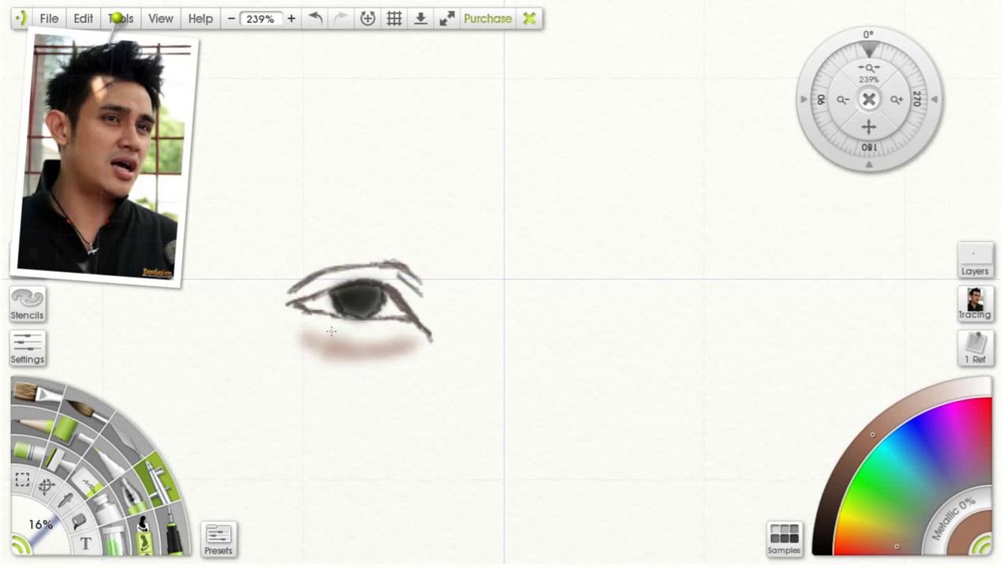
left_click(887, 421)
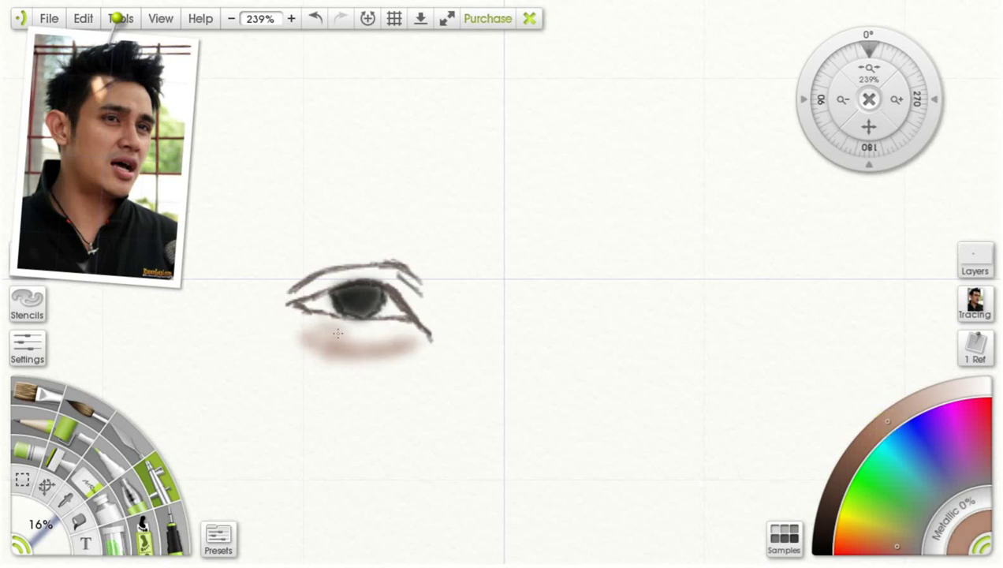
mouse_move(357, 331)
left_mouse_down()
mouse_move(395, 331)
mouse_move(380, 325)
mouse_move(398, 330)
mouse_move(353, 341)
mouse_move(304, 320)
mouse_move(409, 330)
mouse_move(410, 321)
mouse_move(313, 320)
mouse_move(344, 325)
mouse_move(328, 320)
mouse_move(326, 336)
mouse_move(392, 334)
mouse_move(371, 336)
mouse_move(383, 336)
mouse_move(375, 324)
mouse_move(398, 325)
mouse_move(365, 342)
mouse_move(309, 332)
left_mouse_up()
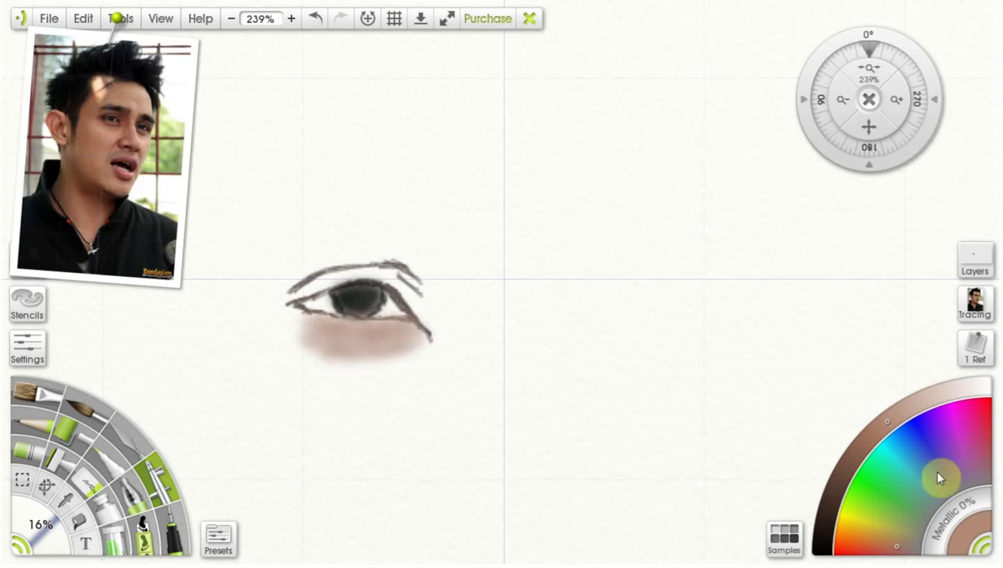
Step: Airbrush brown skin tone over the upper eyelid from the inner corner to the outer fold at 6% size
left_click_drag(887, 425, 906, 416)
left_click_drag(46, 517, 34, 520)
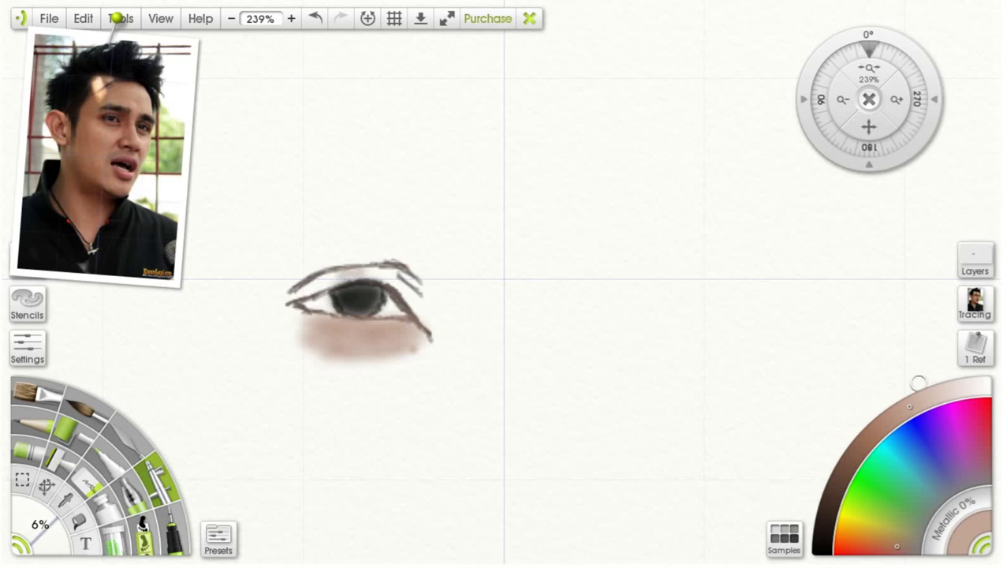
left_click(867, 423)
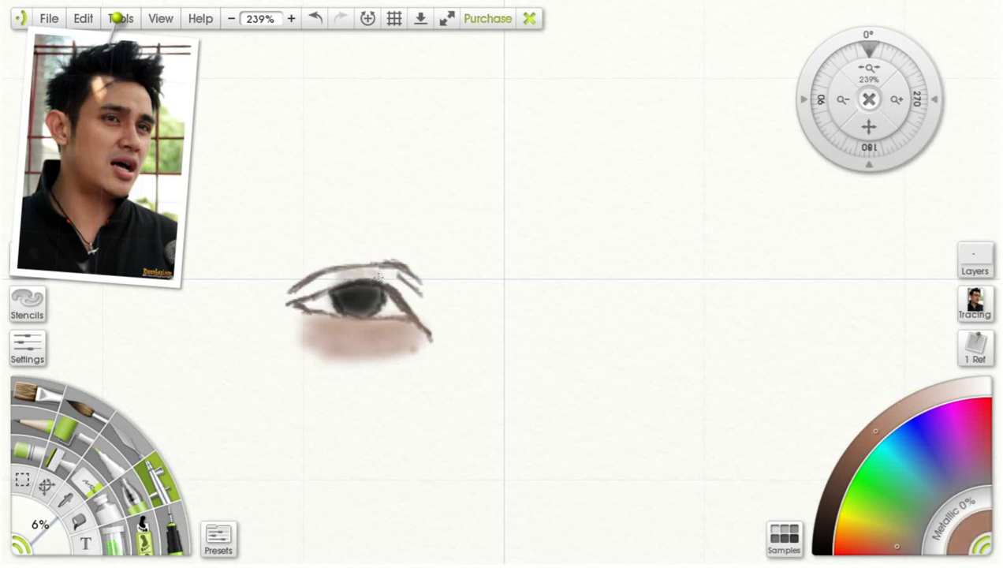
mouse_move(399, 287)
left_mouse_down()
mouse_move(316, 278)
mouse_move(299, 290)
mouse_move(322, 278)
left_mouse_up()
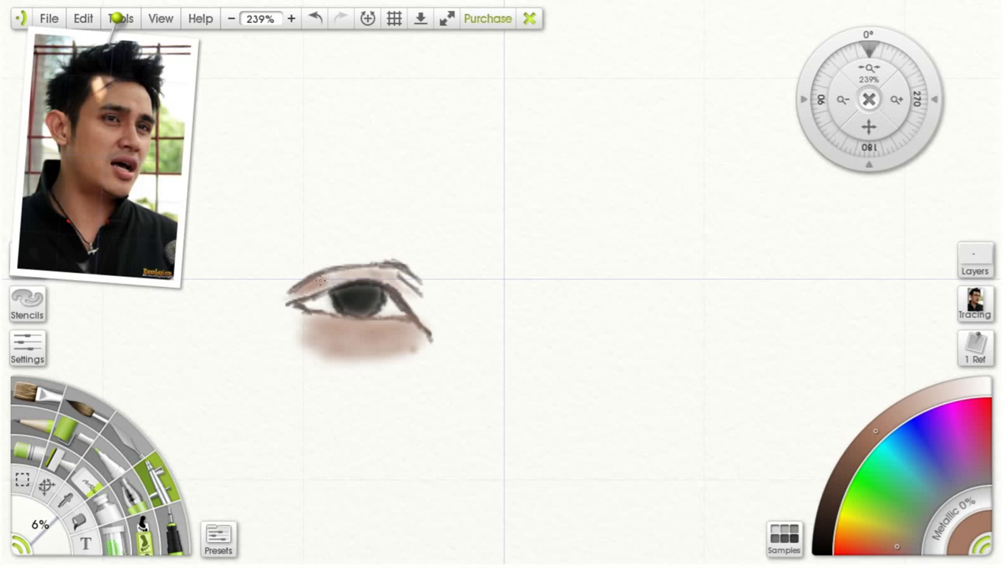
left_click_drag(298, 292, 289, 298)
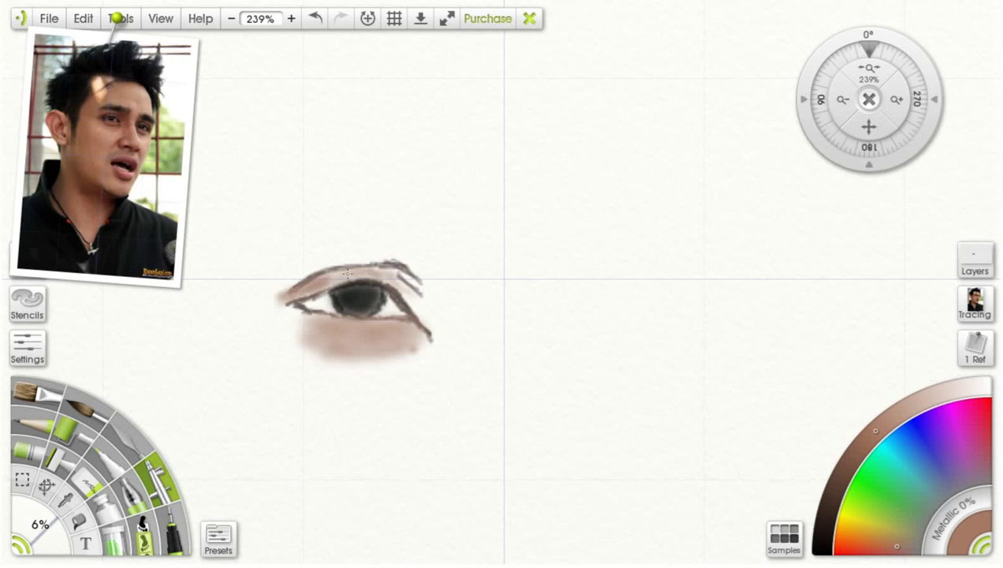
mouse_move(384, 277)
left_mouse_down()
mouse_move(418, 313)
mouse_move(421, 297)
mouse_move(402, 272)
mouse_move(402, 280)
left_mouse_up()
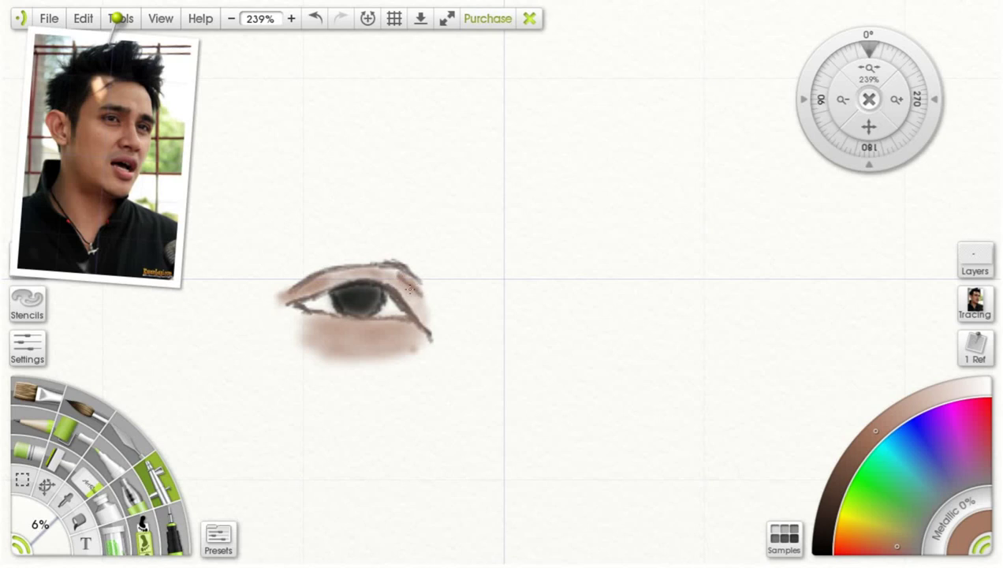
mouse_move(403, 286)
left_mouse_down()
mouse_move(415, 302)
mouse_move(404, 290)
left_mouse_up()
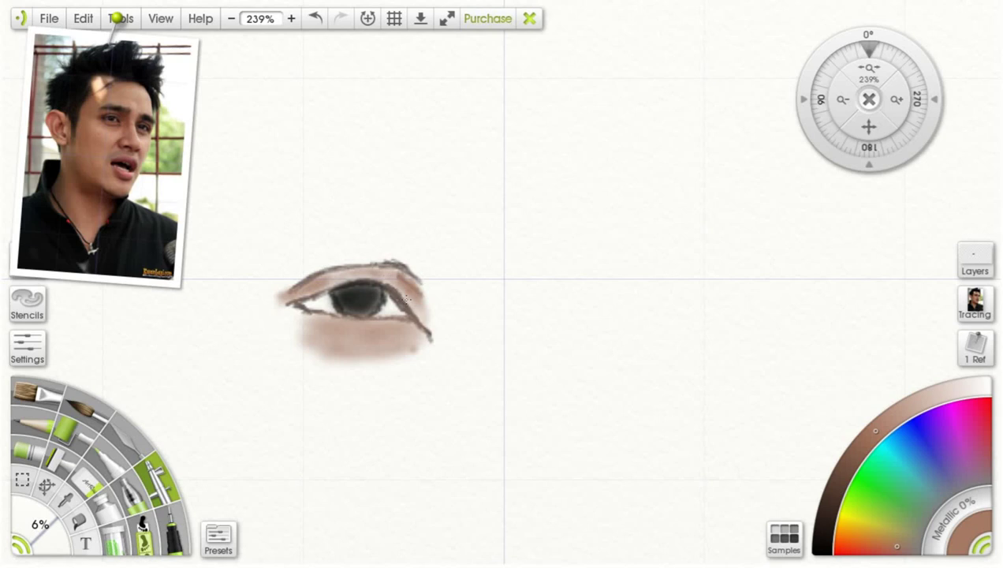
Step: Shade the skin around both eye corners, and deepen the under-eye fold and upper-lid crease with darker brown
left_click_drag(423, 323, 428, 294)
mouse_move(306, 323)
left_mouse_down()
mouse_move(288, 312)
mouse_move(296, 312)
left_mouse_up()
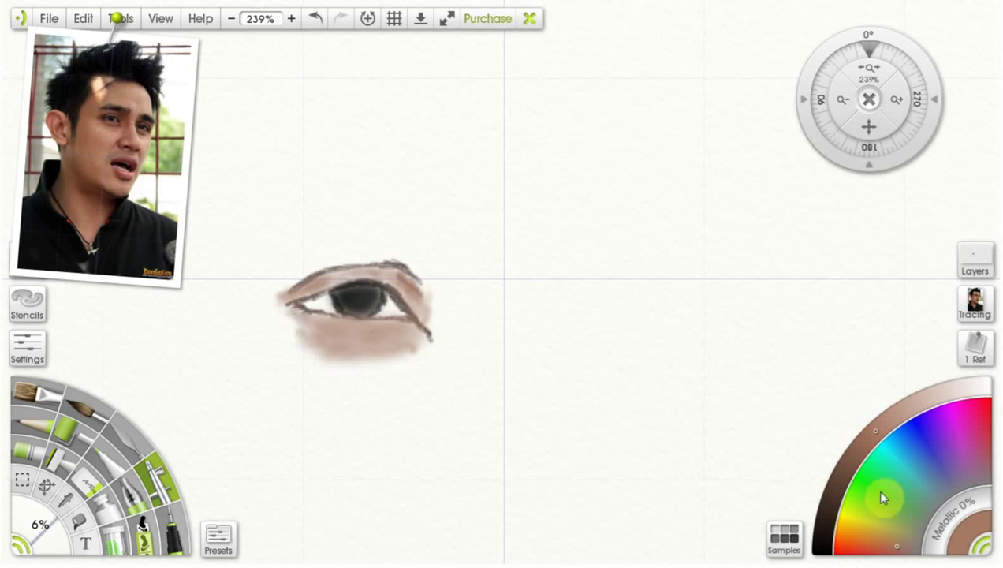
left_click(861, 448)
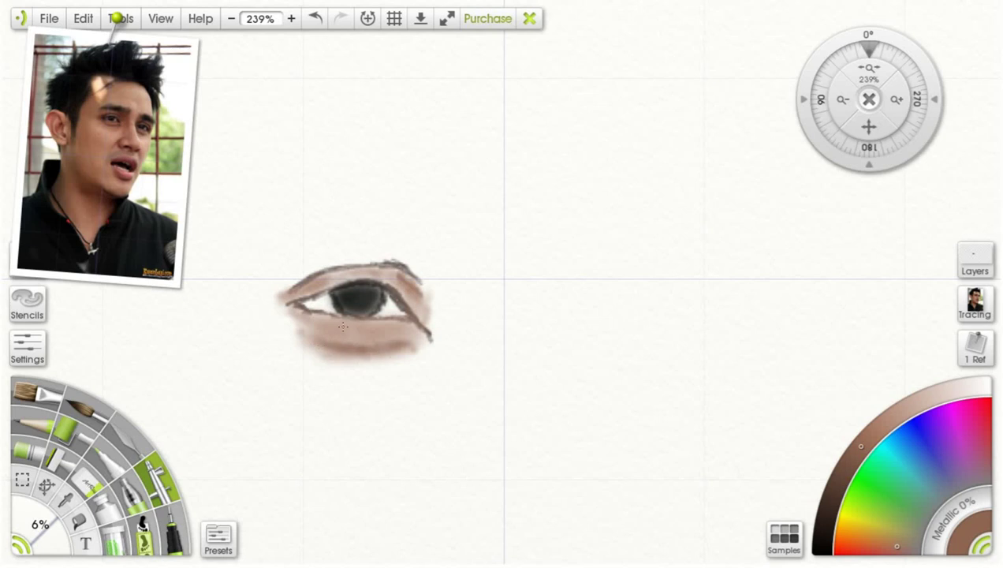
mouse_move(329, 321)
left_mouse_down()
mouse_move(335, 351)
mouse_move(303, 298)
mouse_move(285, 303)
mouse_move(298, 309)
mouse_move(300, 290)
mouse_move(319, 283)
mouse_move(311, 279)
mouse_move(322, 266)
mouse_move(313, 271)
mouse_move(399, 262)
mouse_move(383, 258)
mouse_move(418, 274)
mouse_move(355, 261)
mouse_move(390, 268)
left_mouse_up()
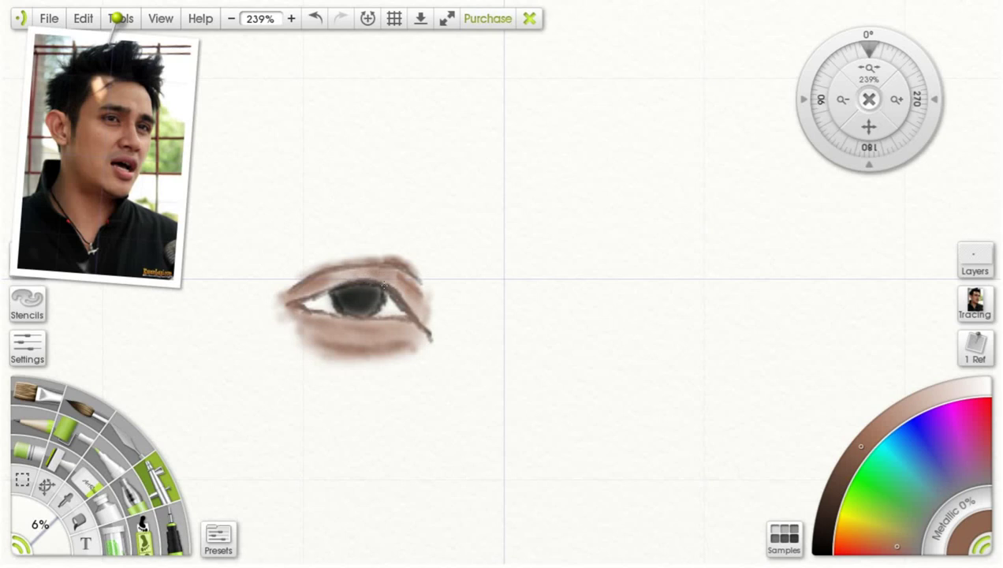
Step: Sample the iris color, darken it to near-black and airbrush the iris darker at 10% size
left_click(68, 496)
left_click(352, 310)
left_click(823, 537)
left_click(163, 488)
left_click_drag(40, 529, 47, 529)
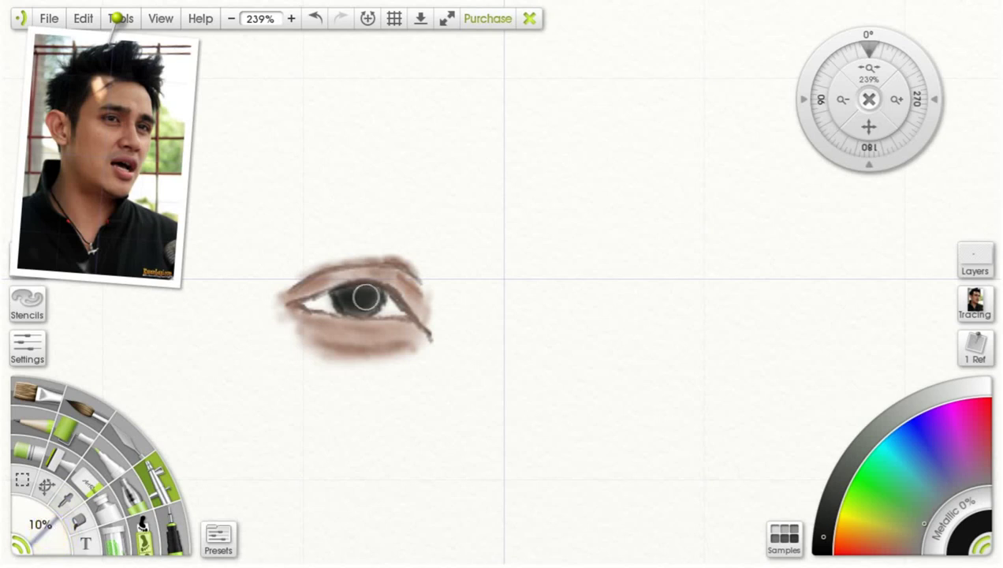
left_click_drag(378, 292, 374, 300)
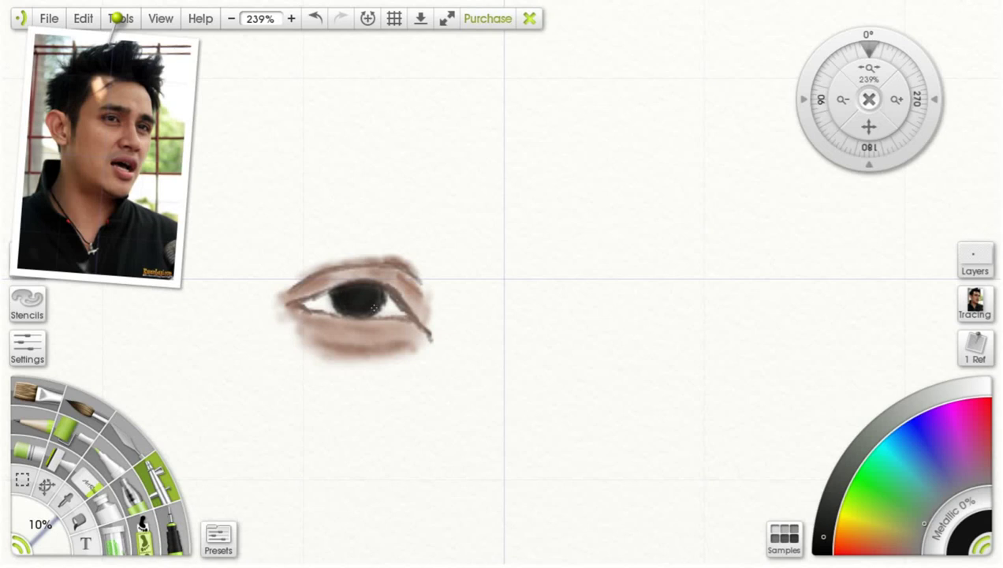
Step: Add fine textured flecks to the iris at 1% size in pale teal and a darker teal
left_click(108, 463)
left_click_drag(863, 435, 916, 403)
left_click_drag(912, 451, 925, 502)
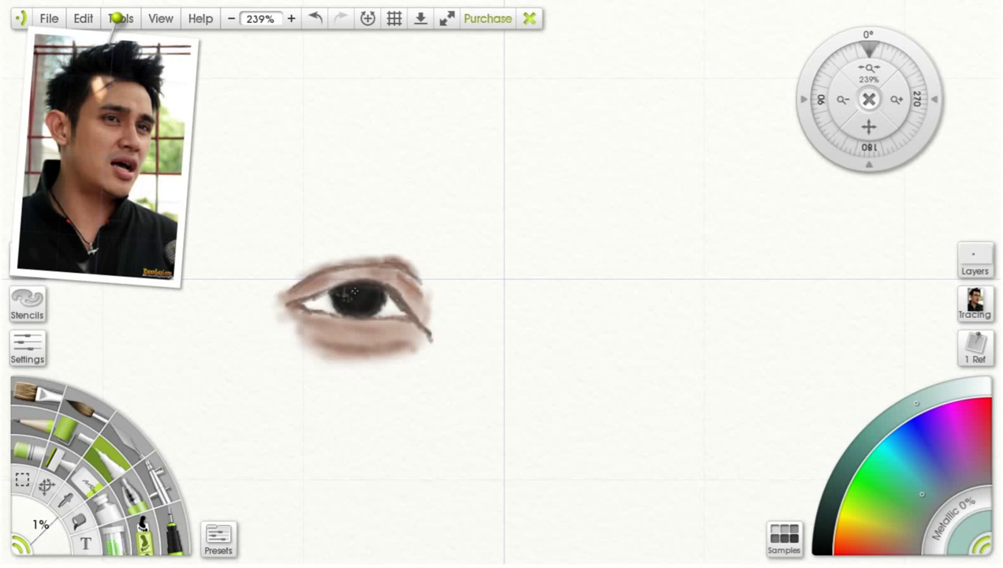
left_click_drag(917, 432, 867, 444)
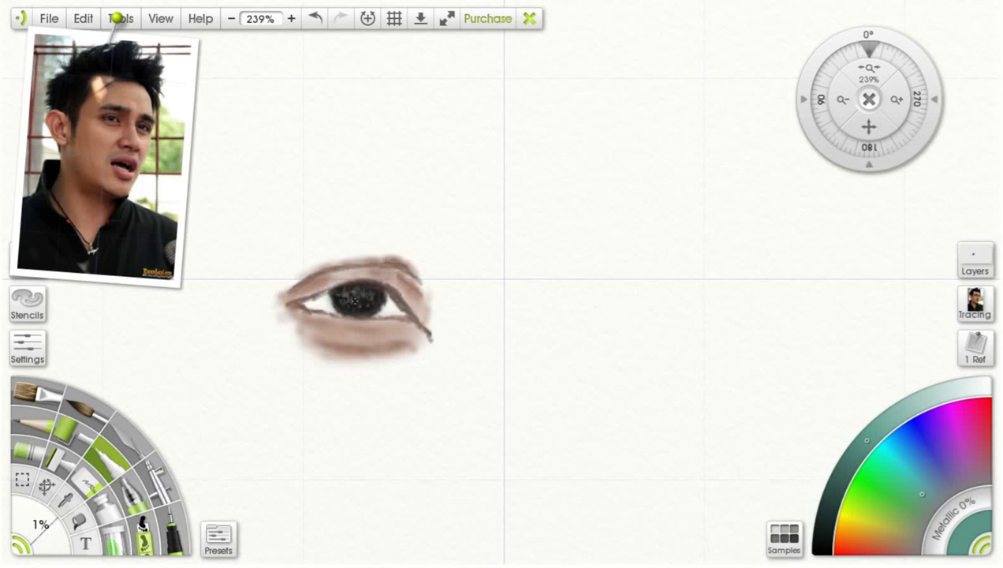
Step: Draw teal speckles across the iris with the Ink Pen at 2% size, varying between dark and medium teal
left_click(181, 523)
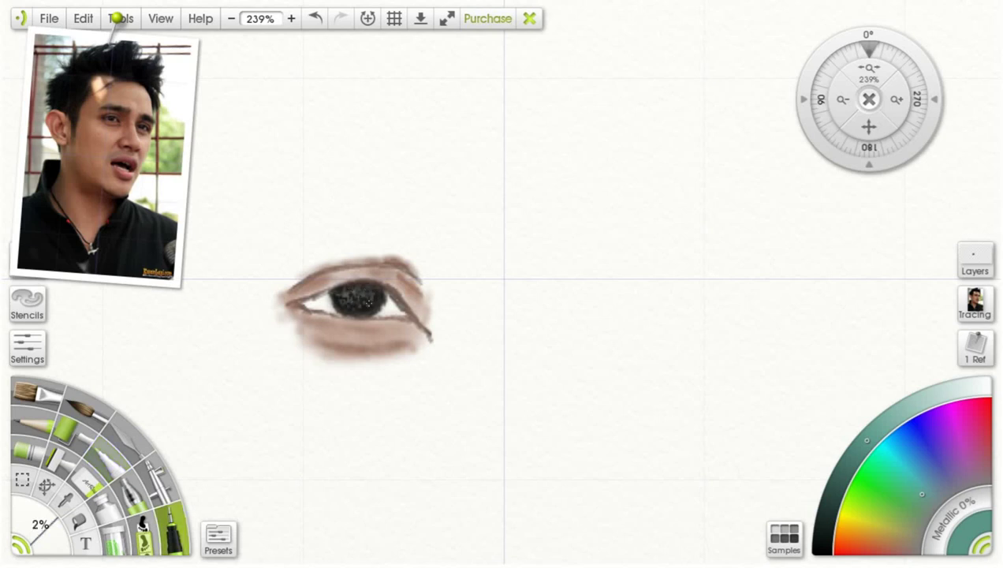
left_click_drag(343, 293, 351, 301)
mouse_move(841, 439)
left_mouse_down()
mouse_move(851, 470)
mouse_move(834, 489)
left_mouse_up()
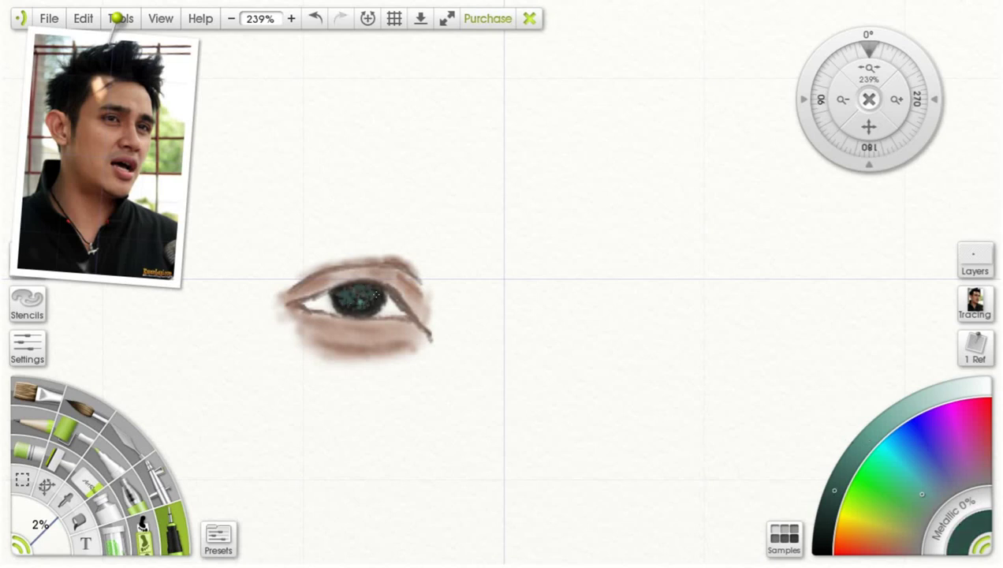
left_click_drag(835, 489, 855, 454)
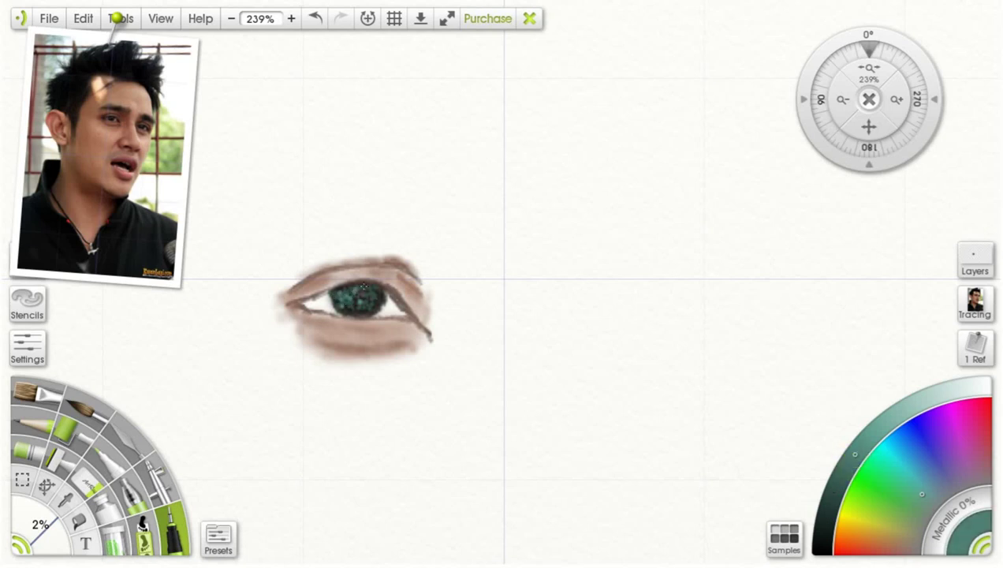
Step: Soften and darken the iris speckles with the Airbrush at 10% size in very dark teal
left_click(158, 476)
left_click_drag(855, 454, 824, 524)
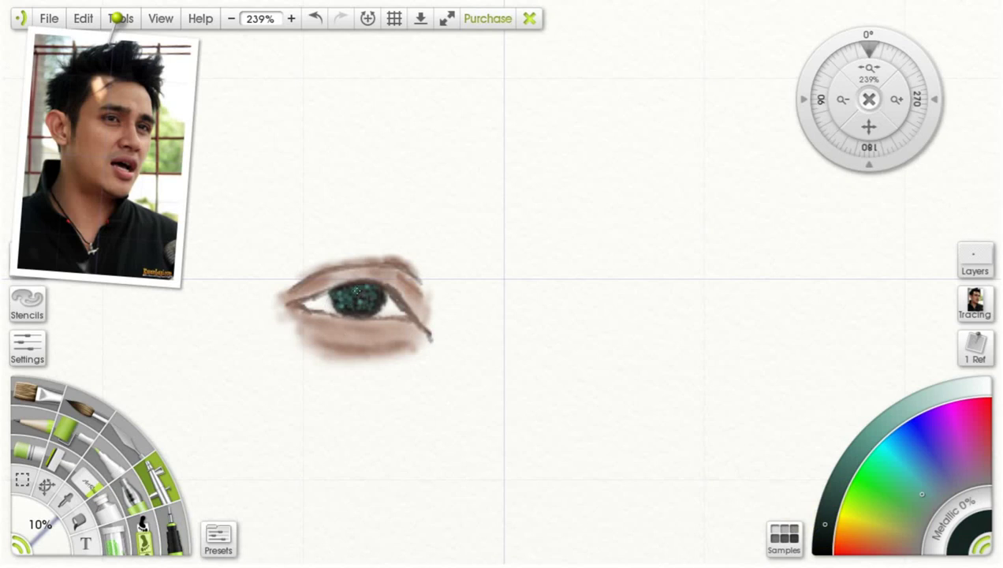
left_click_drag(352, 303, 366, 302)
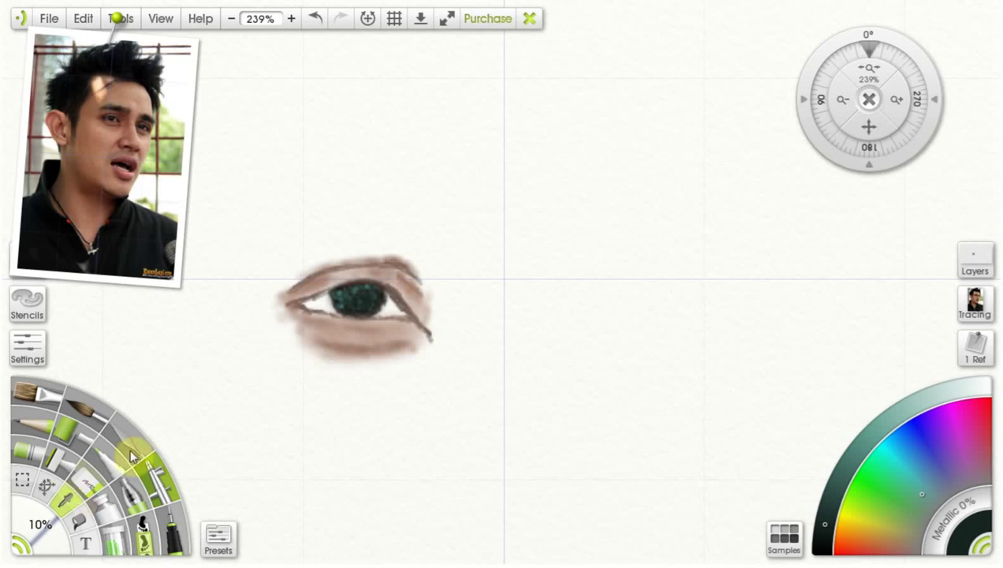
Step: Sample the skin tone under the eye and airbrush a broad skin area around the whole eye at 48% size
left_click(68, 503)
left_click(331, 328)
left_click(167, 499)
left_click_drag(44, 526, 46, 508)
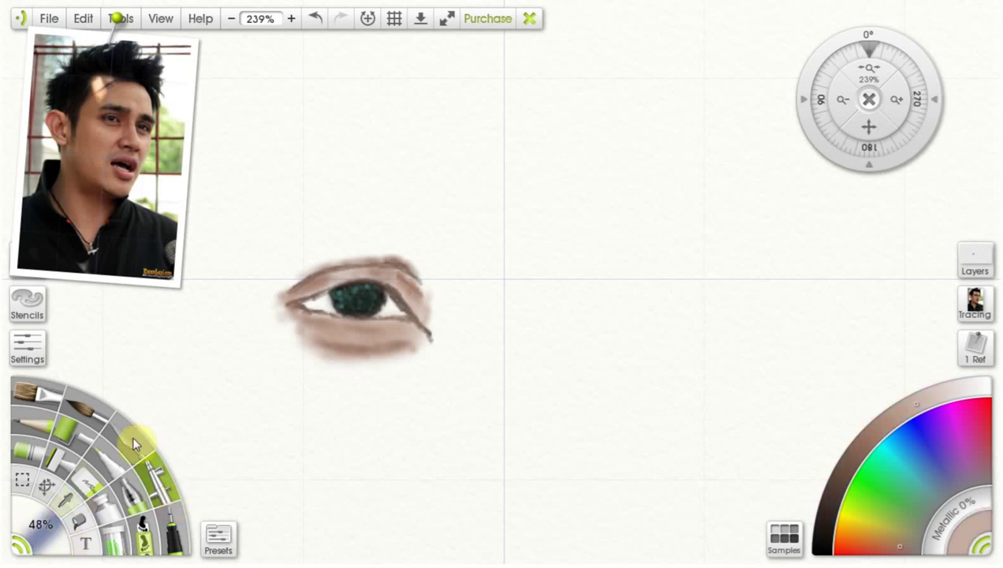
mouse_move(486, 206)
left_mouse_down()
mouse_move(445, 250)
mouse_move(429, 250)
mouse_move(460, 276)
mouse_move(452, 309)
mouse_move(456, 289)
mouse_move(435, 287)
mouse_move(429, 271)
mouse_move(329, 233)
mouse_move(333, 220)
mouse_move(392, 217)
mouse_move(323, 249)
mouse_move(321, 236)
mouse_move(267, 275)
mouse_move(260, 270)
mouse_move(335, 228)
mouse_move(273, 272)
mouse_move(318, 239)
mouse_move(270, 280)
mouse_move(281, 340)
mouse_move(323, 360)
mouse_move(386, 364)
mouse_move(230, 345)
mouse_move(237, 267)
mouse_move(229, 340)
left_mouse_up()
mouse_move(276, 367)
left_mouse_down()
mouse_move(398, 386)
mouse_move(327, 430)
mouse_move(233, 425)
mouse_move(325, 432)
mouse_move(315, 431)
mouse_move(334, 397)
mouse_move(469, 349)
mouse_move(379, 385)
left_mouse_up()
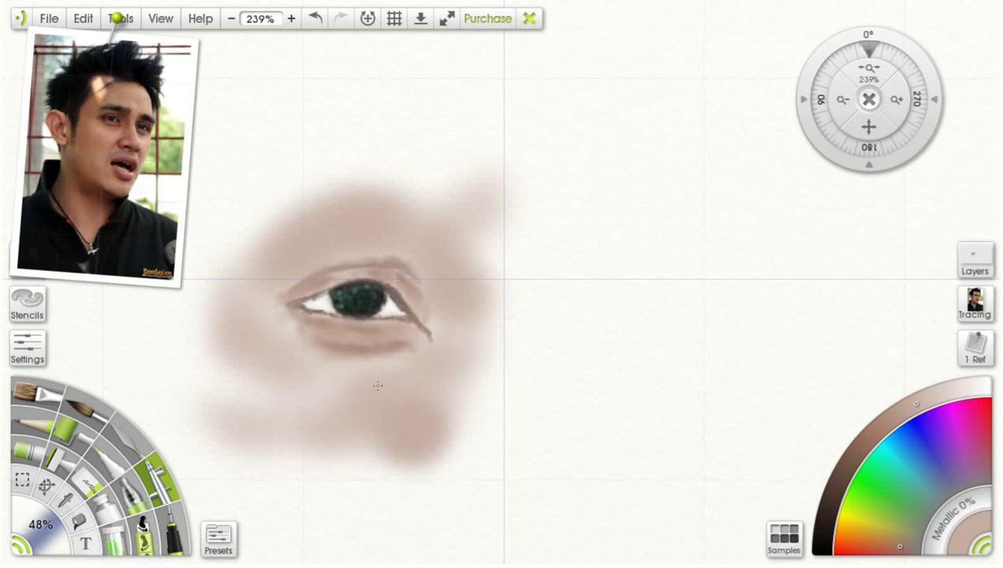
left_click_drag(262, 399, 326, 393)
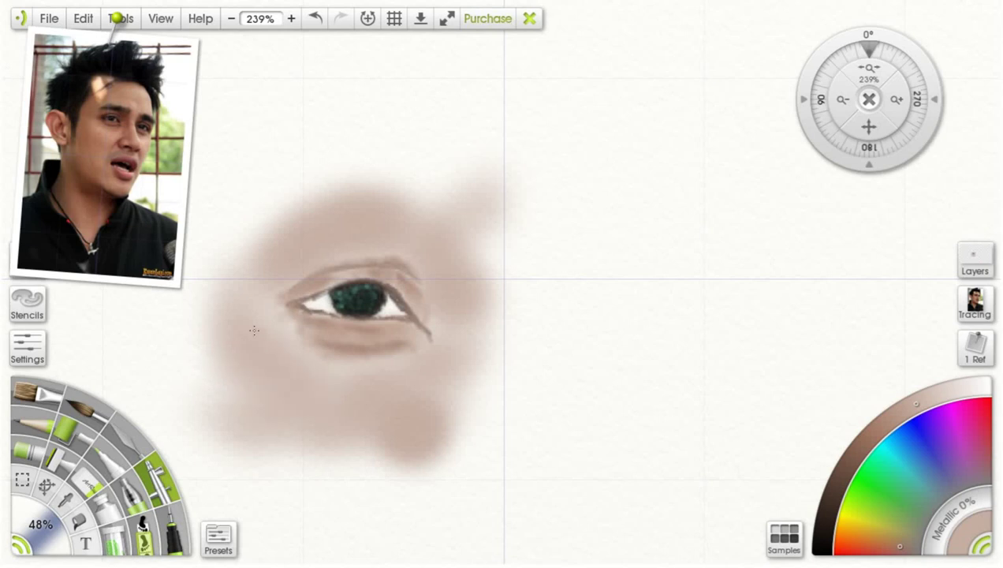
left_click_drag(477, 409, 312, 396)
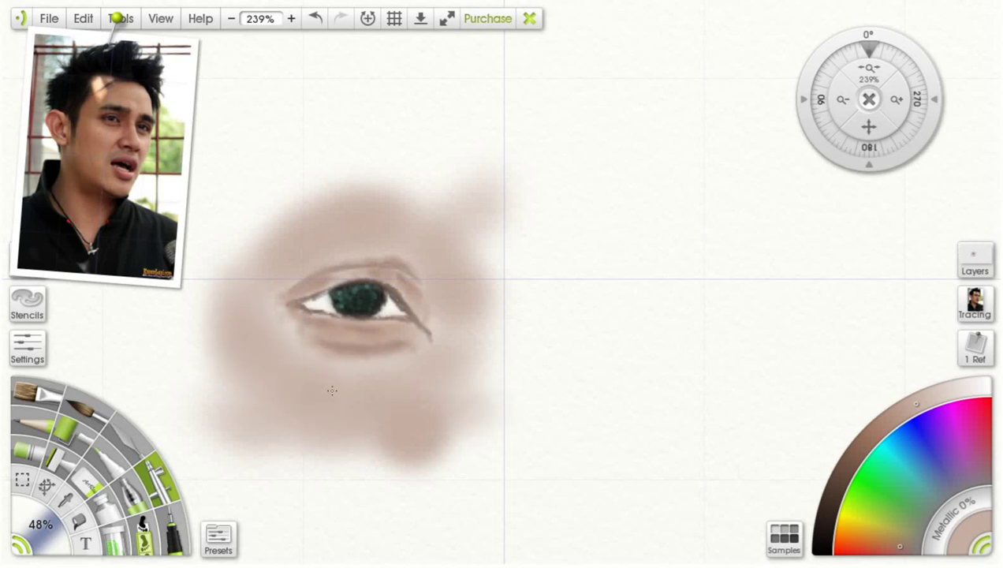
left_click_drag(398, 382, 516, 418)
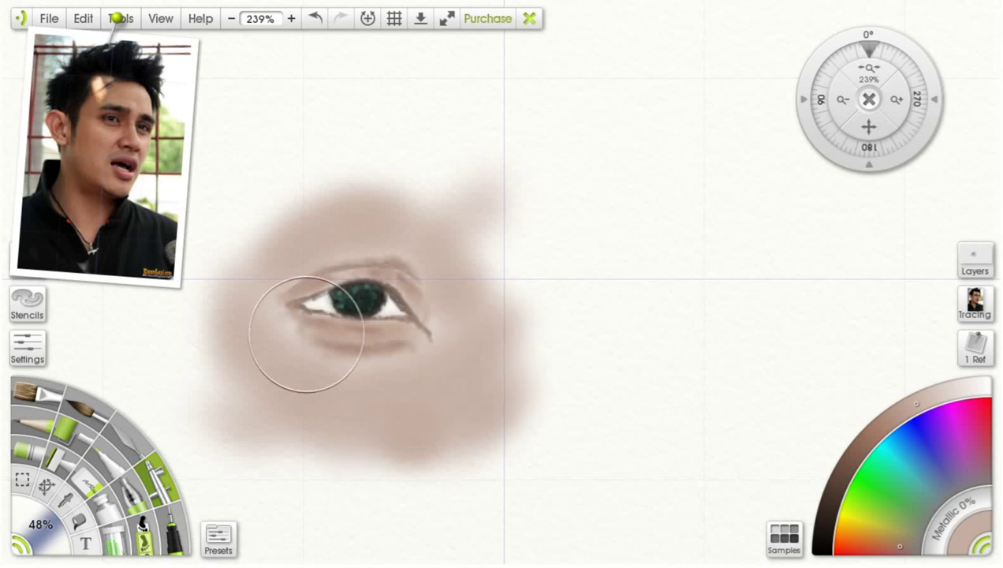
Step: Sample the dark iris colour and darken the outer corner of the eye with the Airbrush at 10% size
left_click(64, 500)
left_click(338, 298)
left_click(161, 486)
mouse_move(56, 527)
left_mouse_down()
mouse_move(53, 536)
mouse_move(35, 523)
left_mouse_up()
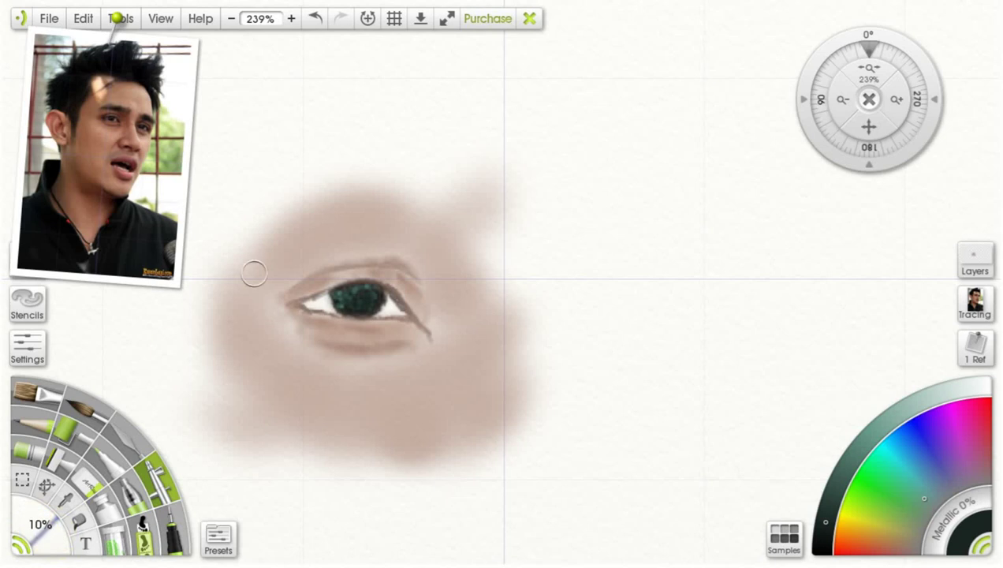
mouse_move(311, 305)
left_mouse_down()
mouse_move(335, 286)
mouse_move(298, 305)
mouse_move(310, 312)
mouse_move(288, 310)
mouse_move(308, 298)
mouse_move(276, 311)
left_mouse_up()
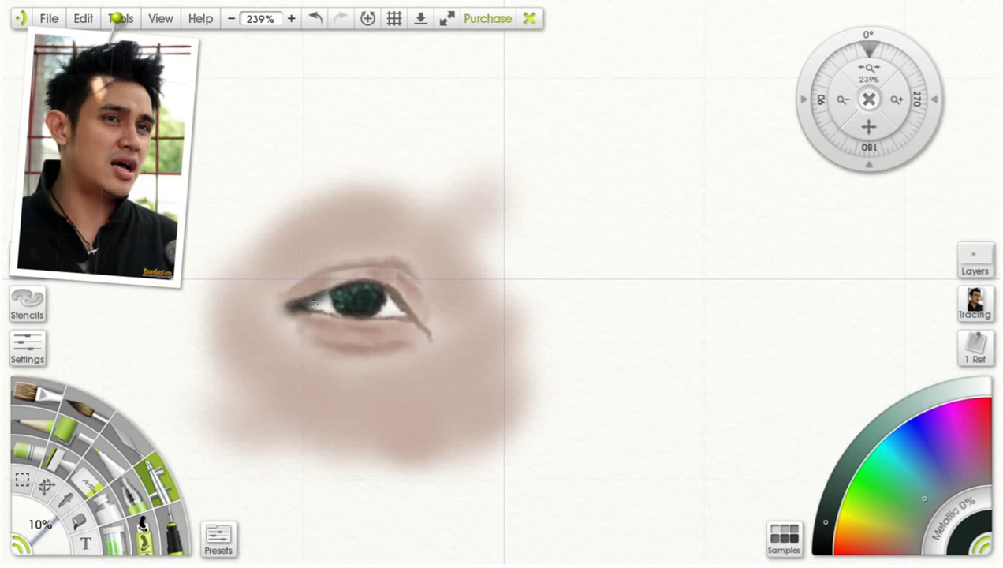
Step: Darken the upper and lower lash lines and the upper eyelid crease with the Airbrush at 7% size
left_click_drag(37, 527, 33, 537)
left_click_drag(383, 290, 425, 327)
left_click_drag(336, 318, 308, 314)
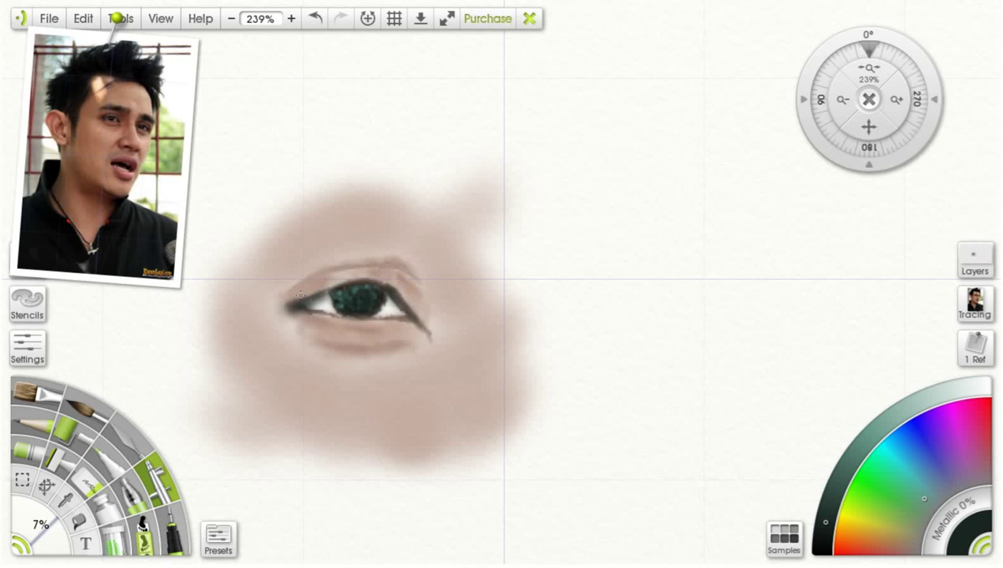
mouse_move(303, 281)
left_mouse_down()
mouse_move(289, 289)
mouse_move(364, 263)
mouse_move(399, 263)
mouse_move(415, 281)
mouse_move(401, 276)
left_mouse_up()
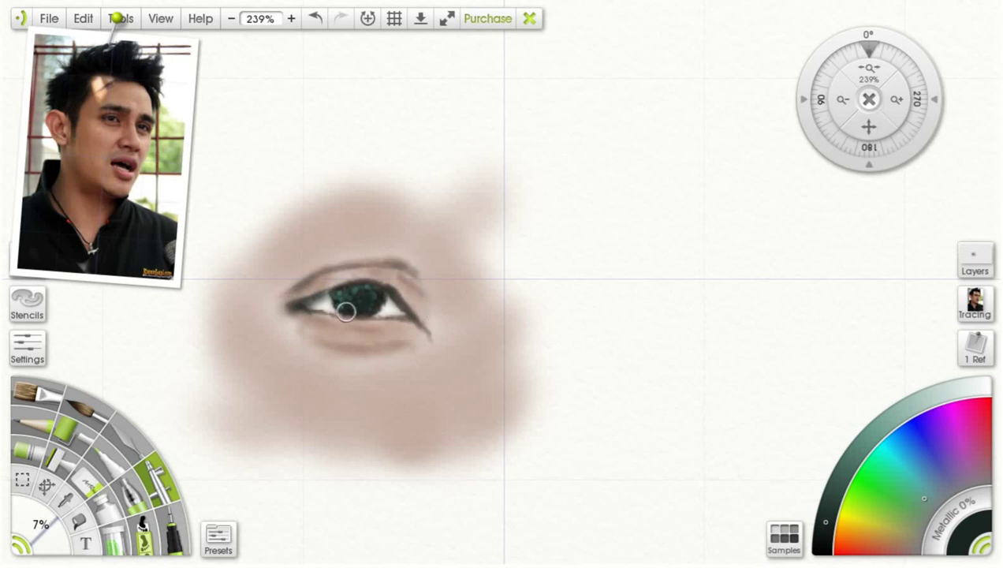
Step: Shade the white of the eye on both sides of the iris with soft dark airbrush strokes
left_click_drag(394, 312, 389, 306)
left_click_drag(318, 304, 312, 305)
scroll(355, 269, "down", 6)
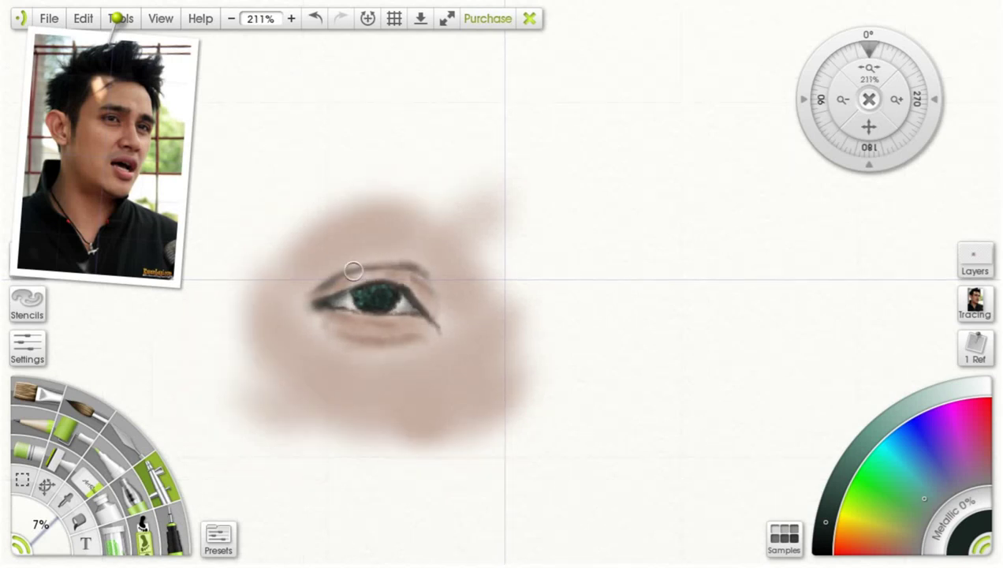
scroll(444, 255, "up", 1)
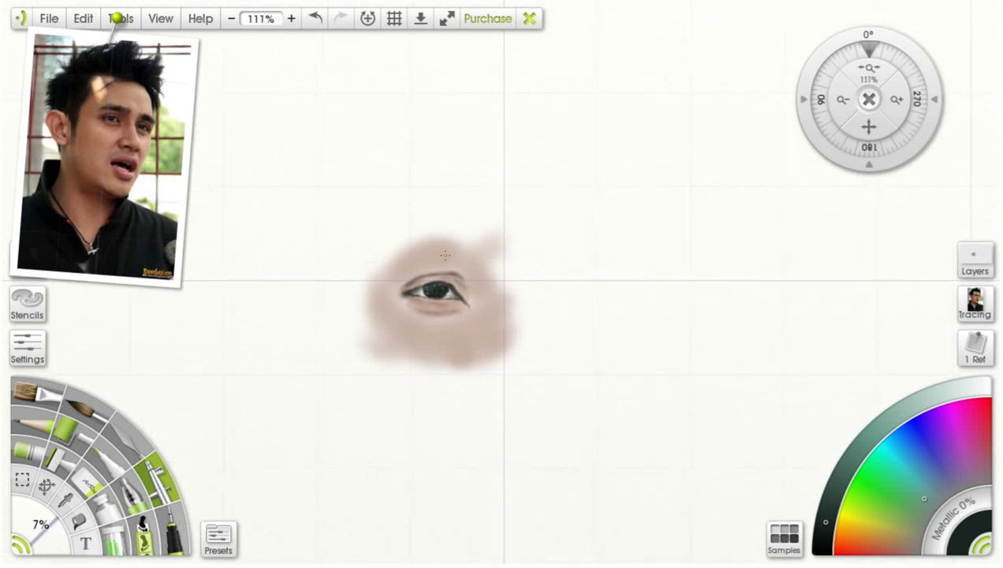
scroll(445, 255, "up", 5)
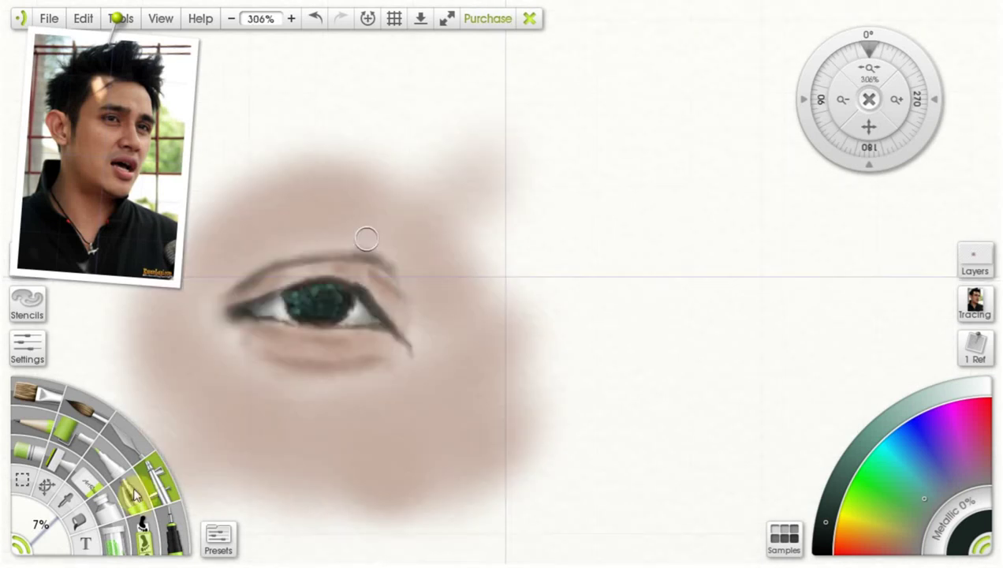
Step: Sample the under-eye brown and softly airbrush shadows at the inner corner, inner socket and outer upper lid at 7% size
left_click(467, 249)
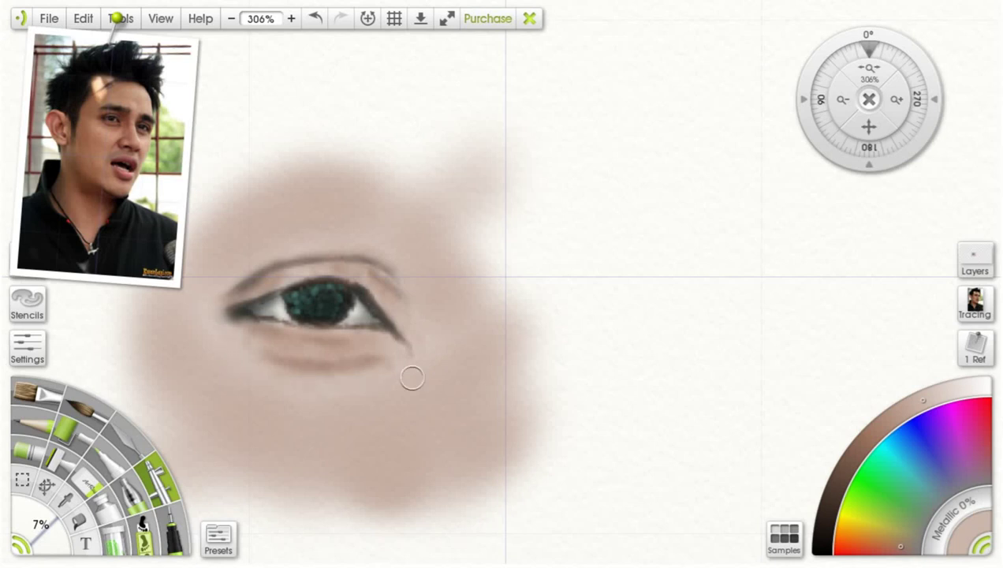
left_click(67, 499)
left_click(359, 362)
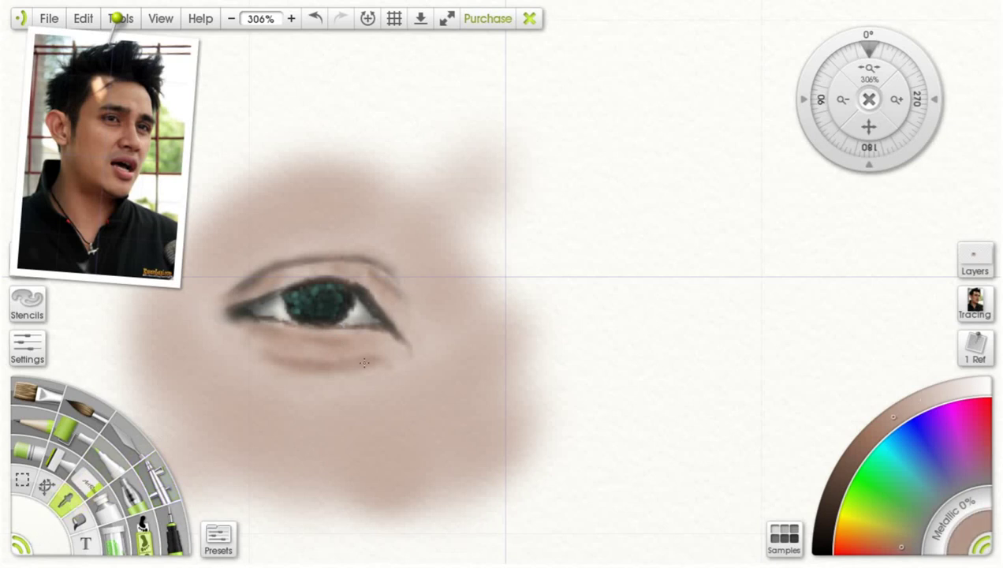
left_click(157, 479)
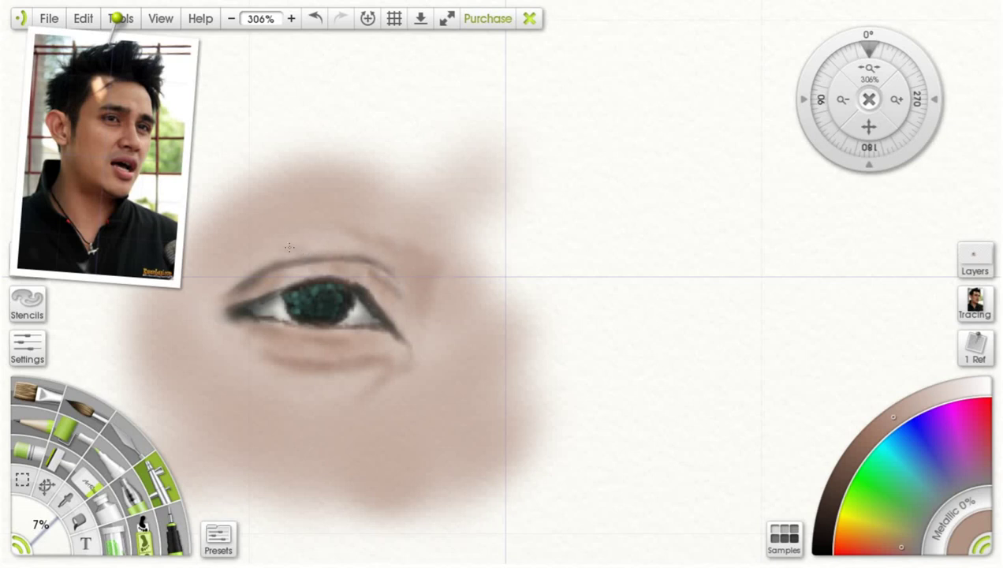
left_click_drag(270, 259, 221, 281)
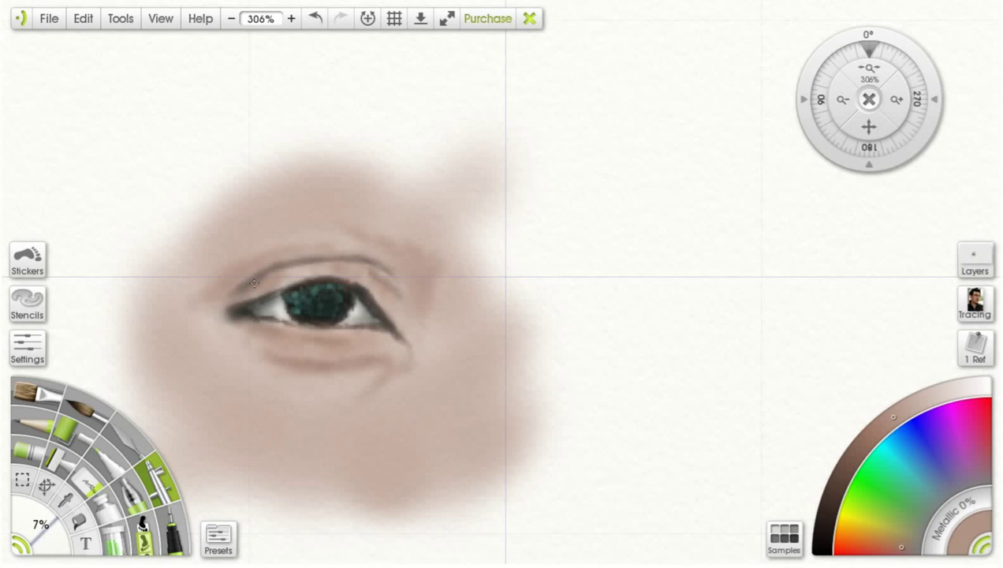
Step: Deepen the outer eye corner and under-eye folds in very dark brown, and soften the area between the folds with sampled skin tone
mouse_move(888, 430)
left_mouse_down()
mouse_move(855, 455)
mouse_move(828, 510)
left_mouse_up()
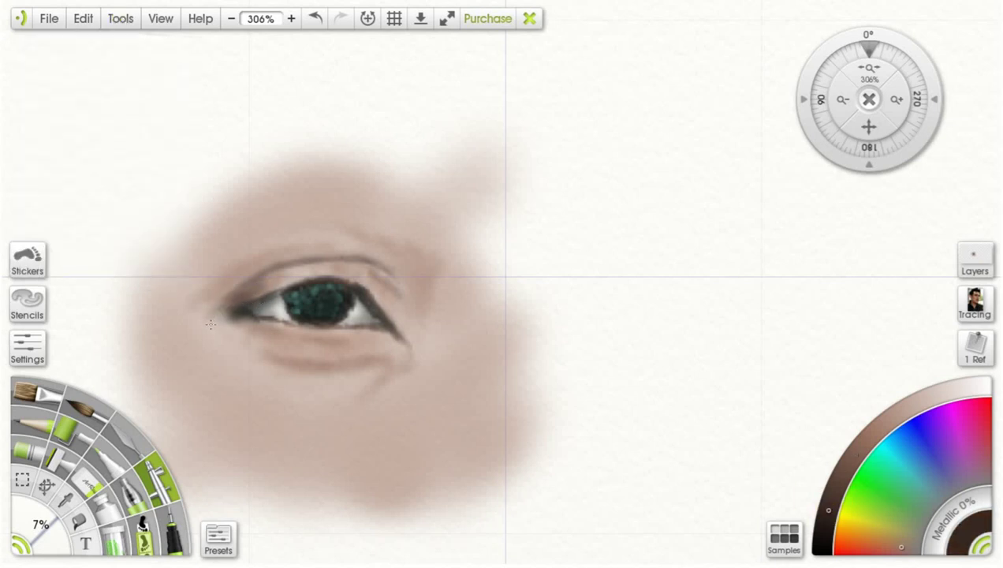
mouse_move(245, 326)
left_mouse_down()
mouse_move(260, 324)
mouse_move(237, 325)
mouse_move(278, 325)
left_mouse_up()
mouse_move(331, 341)
left_mouse_down()
mouse_move(355, 331)
mouse_move(286, 335)
mouse_move(330, 345)
mouse_move(364, 335)
mouse_move(307, 342)
mouse_move(375, 343)
mouse_move(369, 368)
mouse_move(345, 365)
mouse_move(376, 365)
mouse_move(287, 364)
mouse_move(272, 347)
mouse_move(319, 365)
mouse_move(290, 366)
mouse_move(343, 369)
left_mouse_up()
left_click(251, 405, "alt")
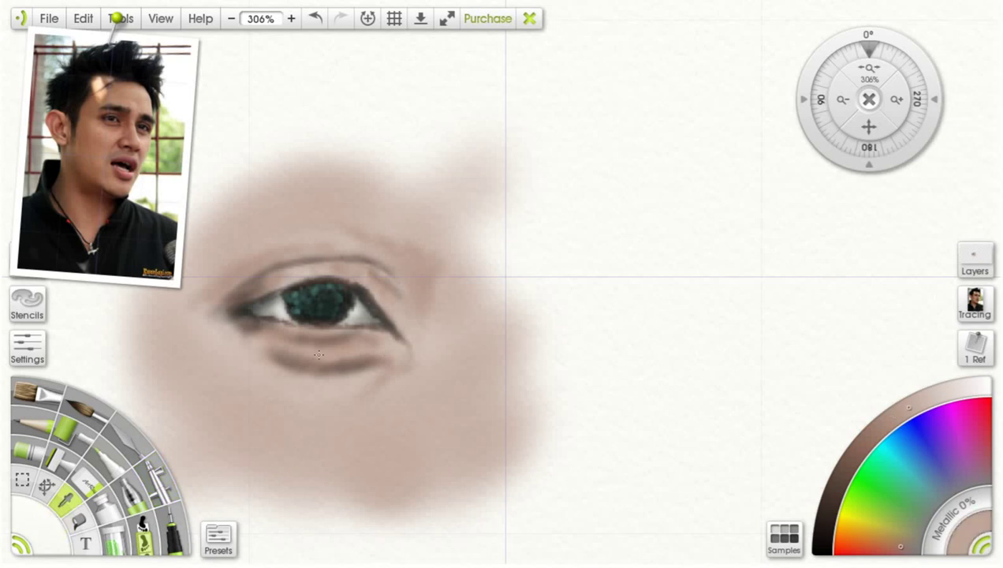
left_click_drag(295, 354, 328, 356)
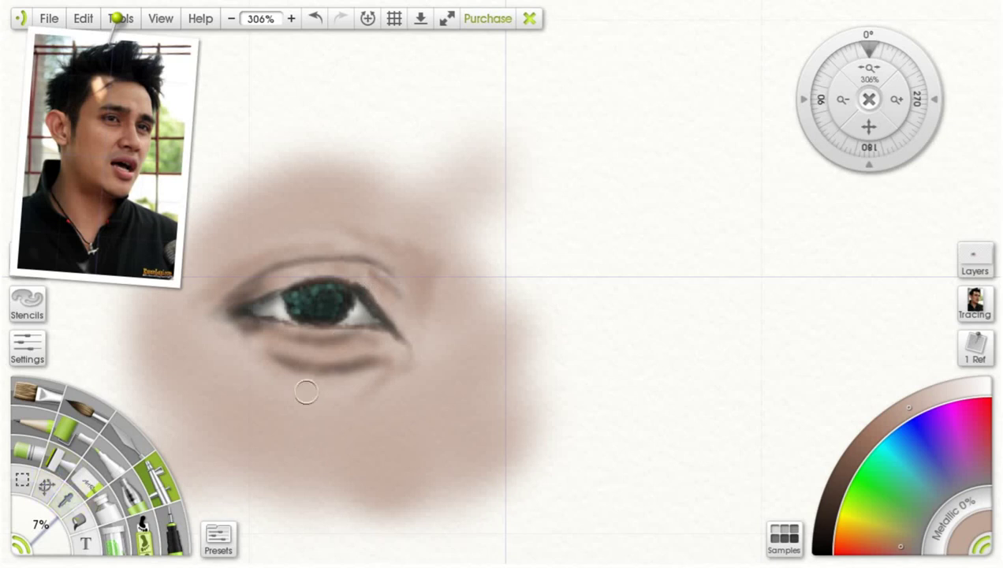
Step: Airbrush a medium-brown shadow over the inner eye socket between the upper eyelid and the nose bridge
left_click(861, 447)
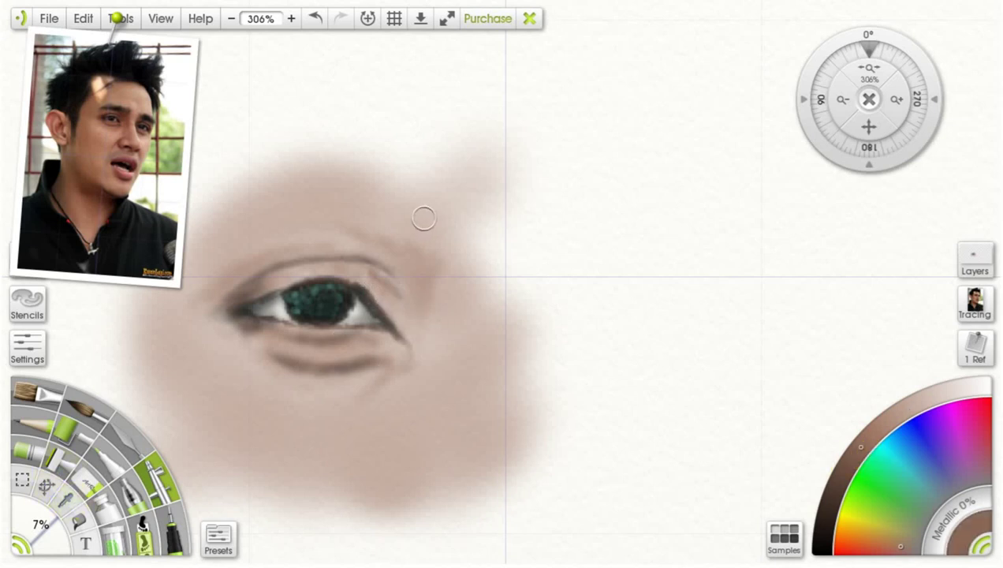
left_click_drag(393, 314, 376, 291)
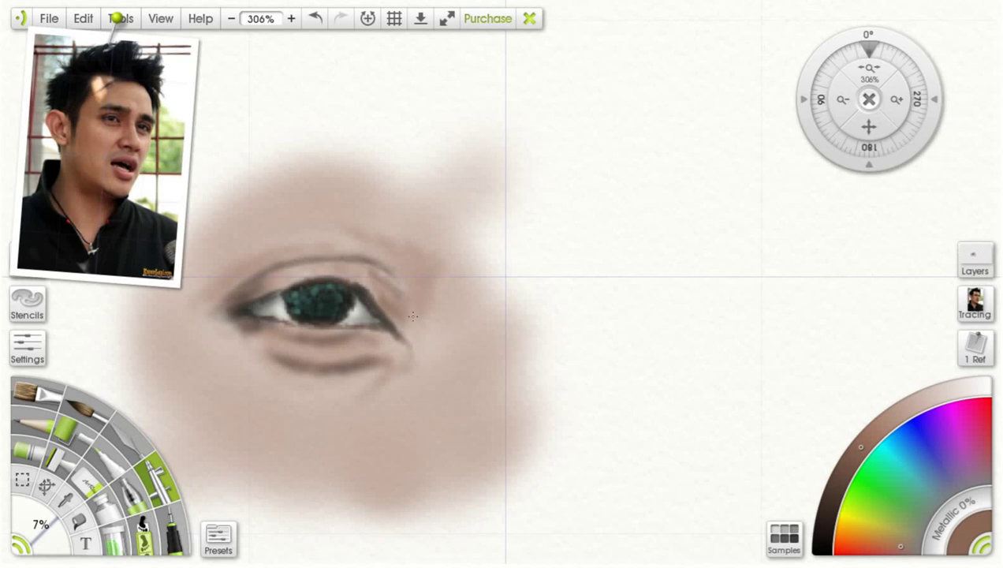
left_click_drag(404, 284, 416, 295)
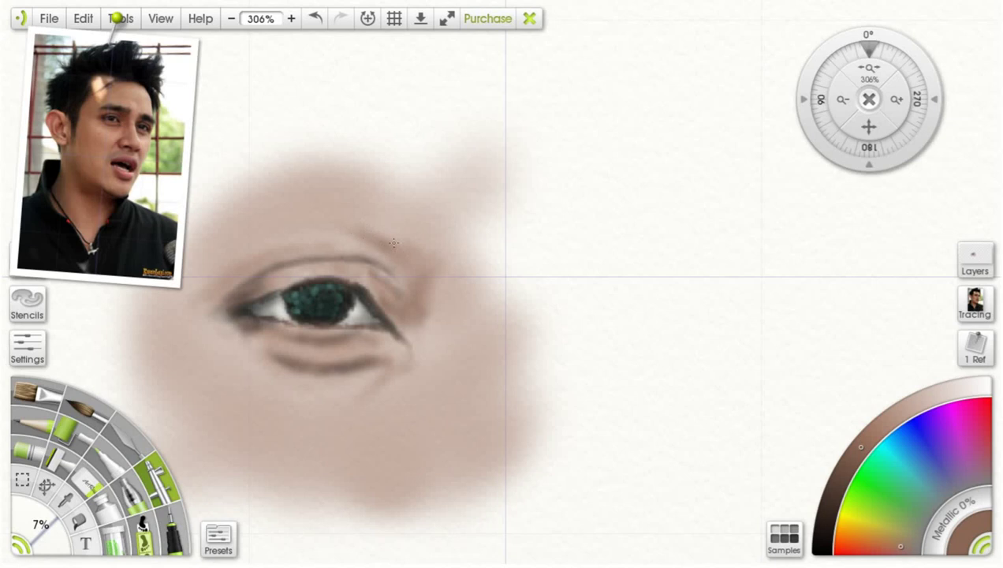
mouse_move(435, 268)
left_mouse_down()
mouse_move(461, 265)
mouse_move(435, 291)
left_mouse_up()
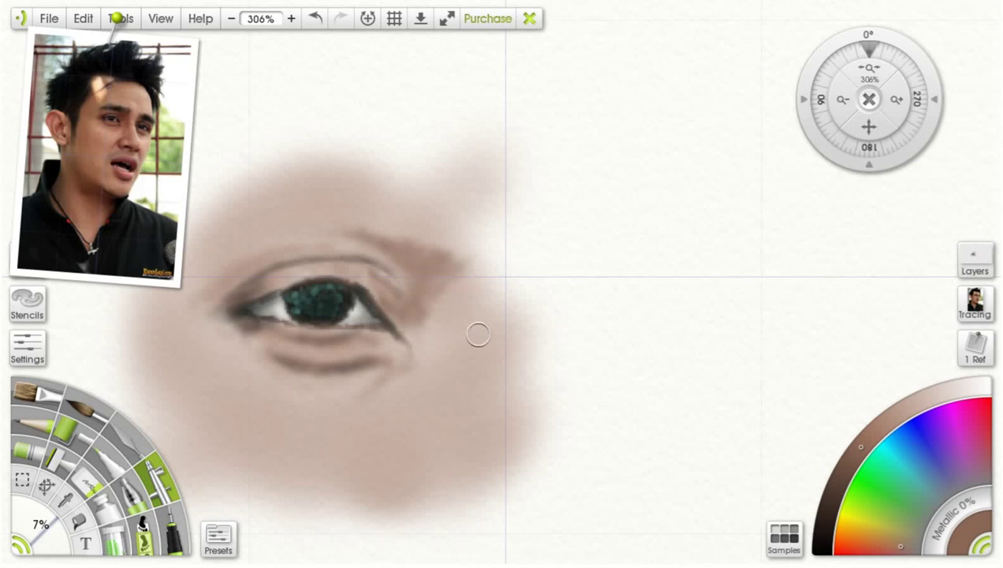
Step: Sample the dark teal at the top of the iris and airbrush a soft shade over its upper part
left_click(65, 495)
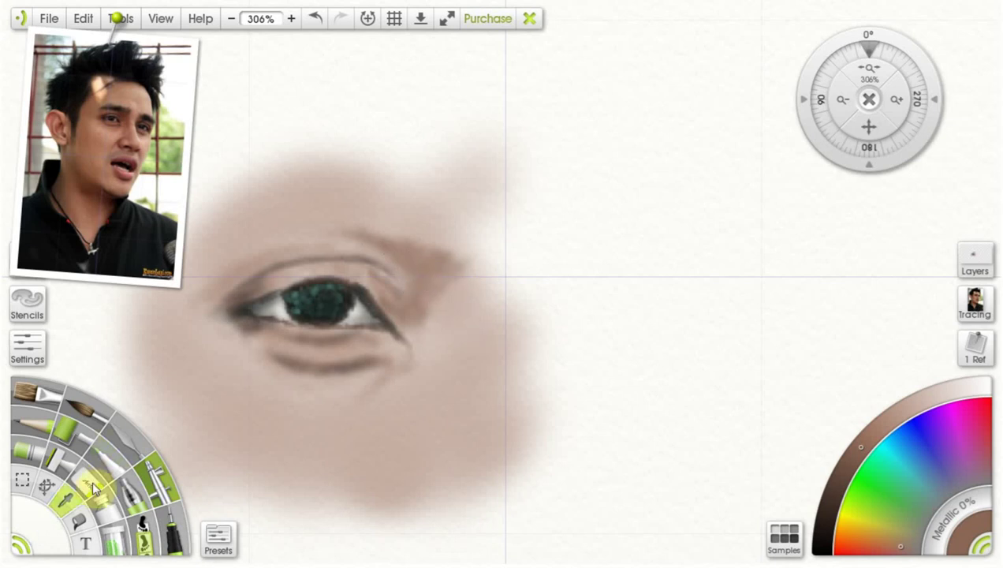
left_click(313, 284)
left_click(158, 480)
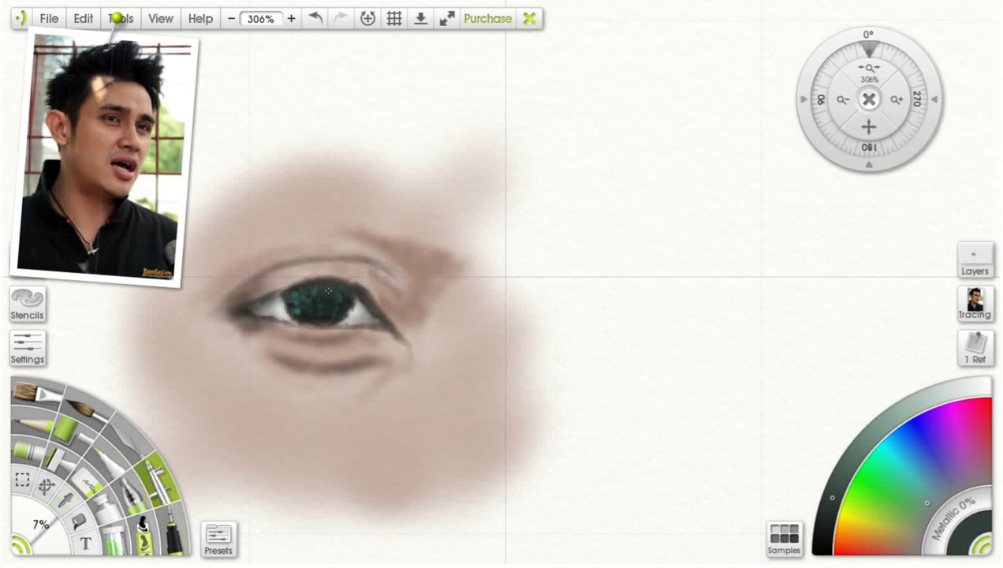
left_click(67, 499)
left_click(321, 278)
left_click(166, 477)
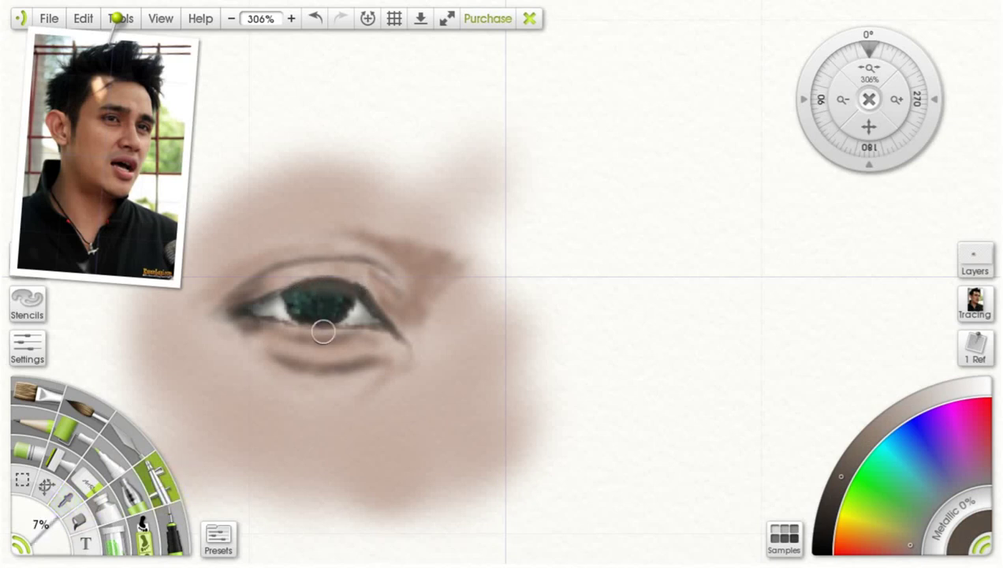
key("ctrl+z")
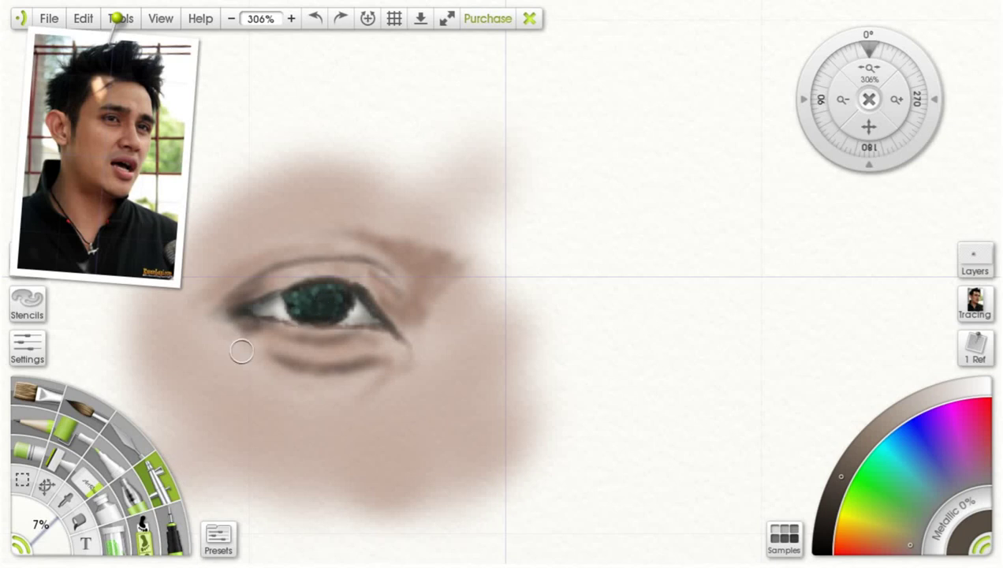
Step: Sample near-black from the reference portrait and airbrush a small dark patch on the blank canvas beyond the nose bridge at 7% size
left_click(67, 495)
left_click(145, 117)
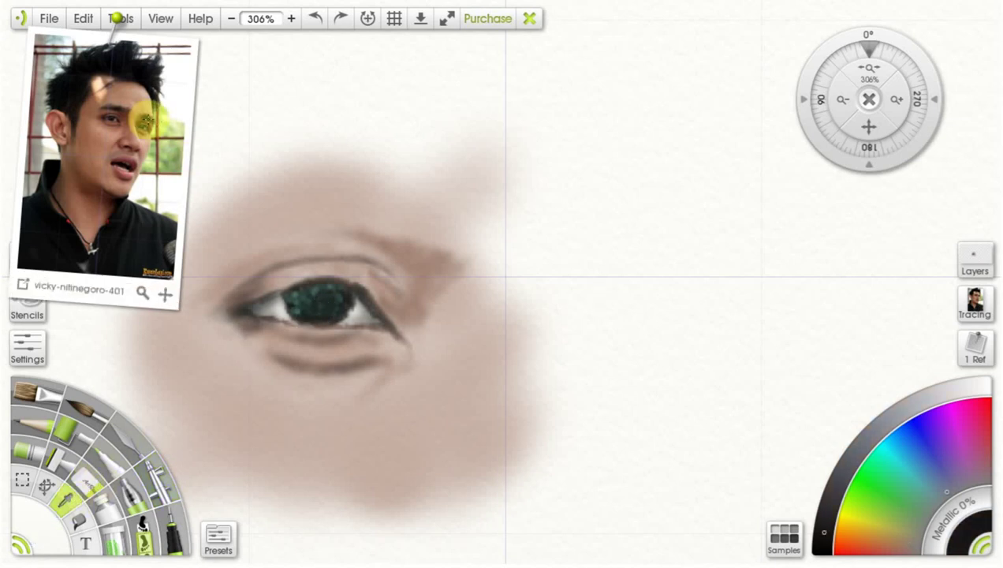
left_click(159, 480)
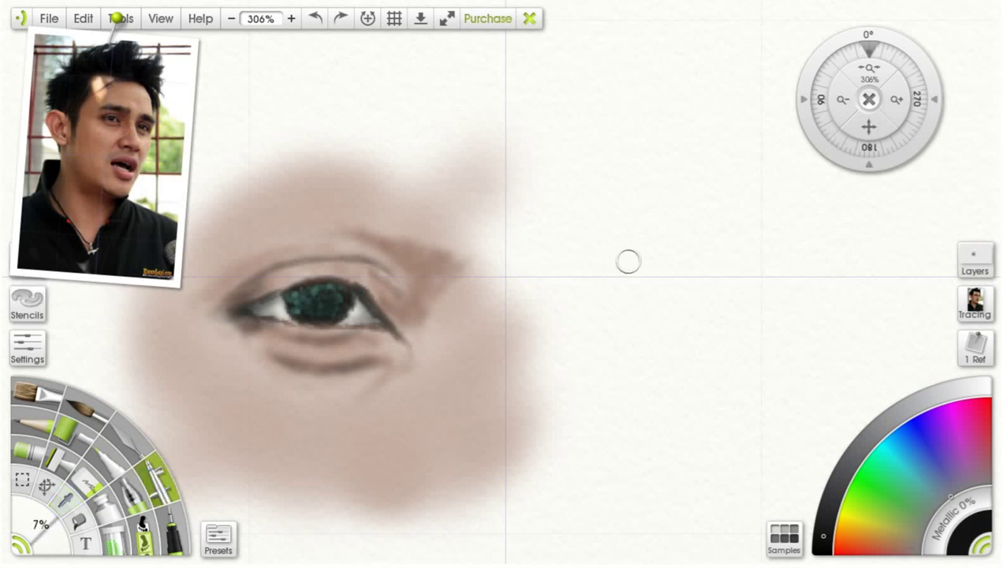
mouse_move(607, 269)
left_mouse_down()
mouse_move(599, 267)
mouse_move(630, 270)
left_mouse_up()
mouse_move(591, 276)
left_mouse_down()
mouse_move(637, 260)
mouse_move(663, 274)
mouse_move(626, 272)
mouse_move(654, 274)
mouse_move(629, 254)
mouse_move(623, 270)
mouse_move(652, 274)
mouse_move(620, 269)
mouse_move(611, 280)
mouse_move(629, 283)
mouse_move(626, 276)
mouse_move(609, 292)
mouse_move(643, 293)
mouse_move(662, 278)
mouse_move(666, 293)
mouse_move(626, 298)
mouse_move(620, 284)
mouse_move(633, 297)
mouse_move(656, 296)
mouse_move(667, 287)
mouse_move(635, 280)
mouse_move(669, 276)
left_mouse_up()
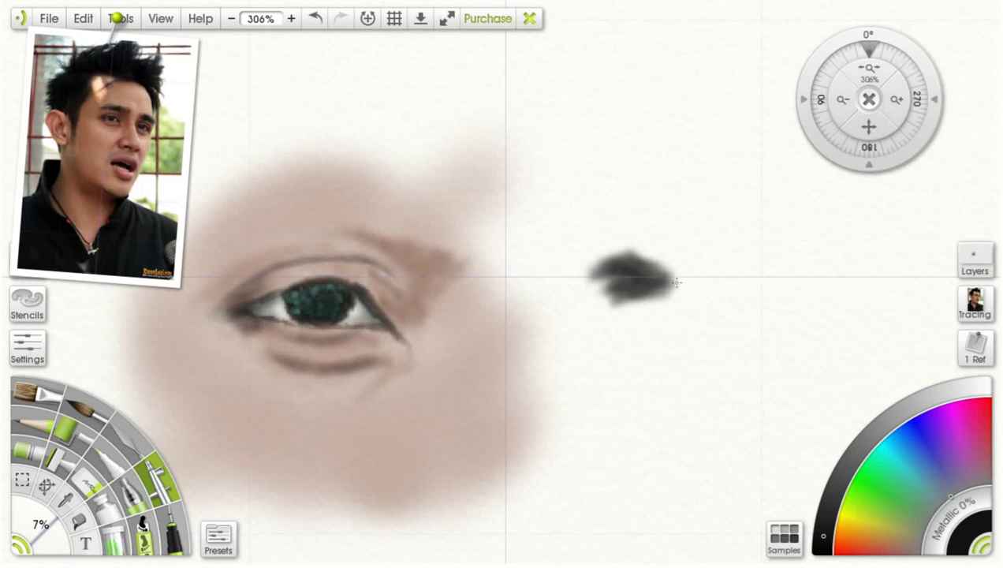
mouse_move(597, 275)
left_mouse_down()
mouse_move(585, 273)
mouse_move(619, 269)
left_mouse_up()
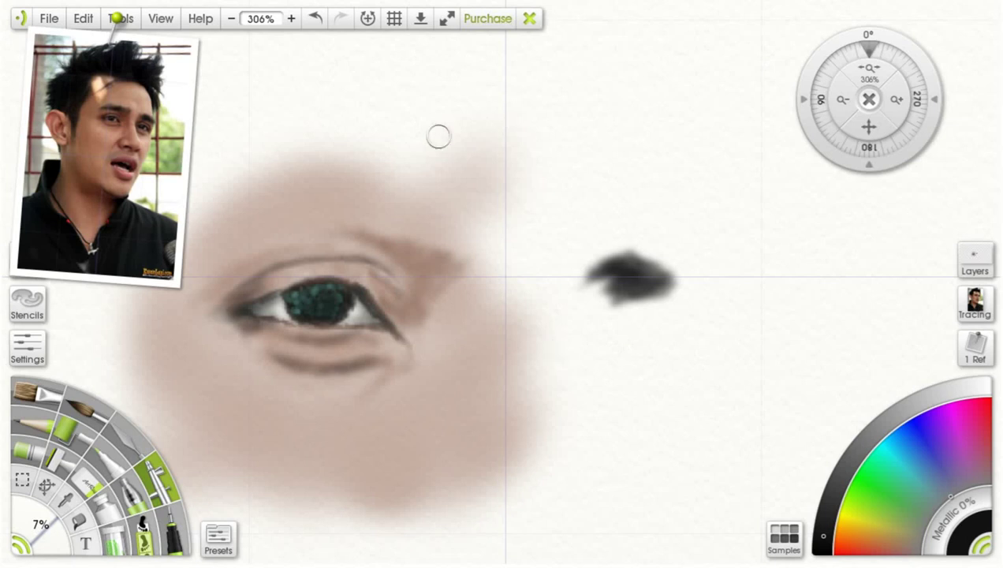
Step: Paint a thick near-black eyebrow arching over the eye with the Airbrush at 15% size, tapering at the outer end
mouse_move(359, 218)
left_mouse_down()
mouse_move(333, 218)
mouse_move(378, 201)
mouse_move(321, 215)
mouse_move(352, 219)
mouse_move(373, 204)
mouse_move(376, 214)
mouse_move(367, 216)
mouse_move(383, 207)
mouse_move(367, 194)
mouse_move(372, 221)
mouse_move(393, 205)
mouse_move(394, 226)
mouse_move(374, 198)
mouse_move(395, 208)
left_mouse_up()
left_click_drag(47, 526, 57, 517)
mouse_move(405, 214)
left_mouse_down()
mouse_move(442, 217)
mouse_move(403, 209)
mouse_move(440, 209)
mouse_move(394, 194)
mouse_move(446, 222)
mouse_move(434, 230)
mouse_move(447, 222)
mouse_move(493, 245)
mouse_move(497, 222)
mouse_move(438, 223)
mouse_move(433, 215)
mouse_move(433, 231)
mouse_move(398, 194)
mouse_move(426, 207)
left_mouse_up()
mouse_move(324, 213)
left_mouse_down()
mouse_move(290, 220)
mouse_move(315, 197)
mouse_move(247, 214)
mouse_move(350, 189)
mouse_move(358, 200)
mouse_move(247, 213)
mouse_move(333, 205)
mouse_move(243, 228)
mouse_move(291, 187)
mouse_move(337, 189)
mouse_move(331, 171)
mouse_move(288, 194)
mouse_move(273, 226)
mouse_move(357, 210)
mouse_move(333, 186)
mouse_move(340, 202)
mouse_move(389, 180)
mouse_move(354, 192)
mouse_move(415, 182)
mouse_move(423, 192)
mouse_move(368, 197)
mouse_move(428, 219)
mouse_move(458, 191)
mouse_move(488, 201)
mouse_move(471, 222)
mouse_move(480, 199)
mouse_move(434, 208)
mouse_move(531, 224)
mouse_move(474, 253)
mouse_move(499, 265)
left_mouse_up()
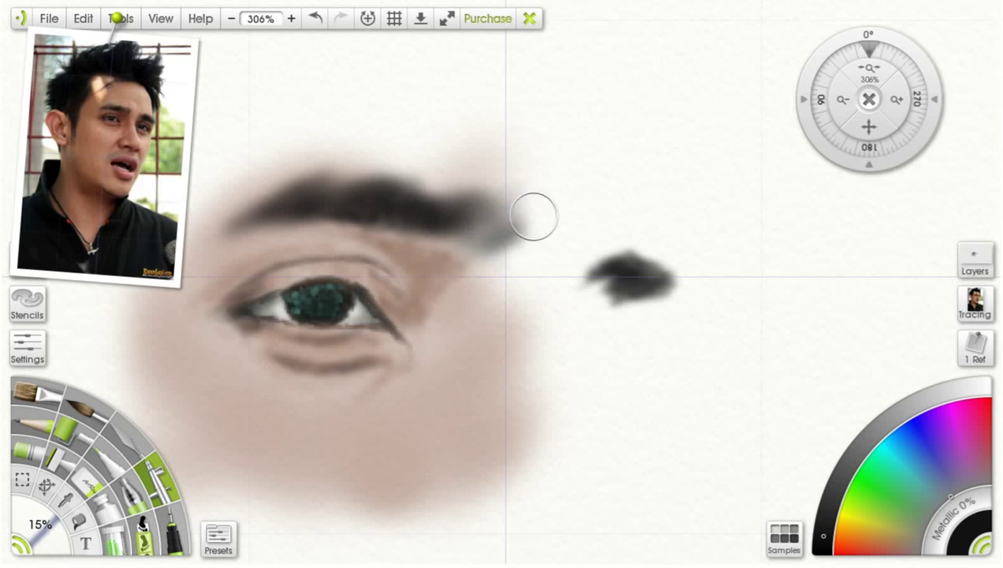
Step: Sample the inner socket brown and airbrush a broad shadow down the side of the nose at 15% size
left_click(64, 501)
mouse_move(441, 276)
left_mouse_down()
mouse_move(426, 268)
mouse_move(481, 279)
mouse_move(462, 285)
mouse_move(482, 288)
mouse_move(493, 335)
mouse_move(507, 270)
mouse_move(486, 345)
mouse_move(490, 365)
mouse_move(488, 319)
mouse_move(431, 331)
mouse_move(429, 294)
left_mouse_up()
left_click(161, 488)
mouse_move(500, 371)
left_mouse_down()
mouse_move(439, 392)
mouse_move(441, 332)
left_mouse_up()
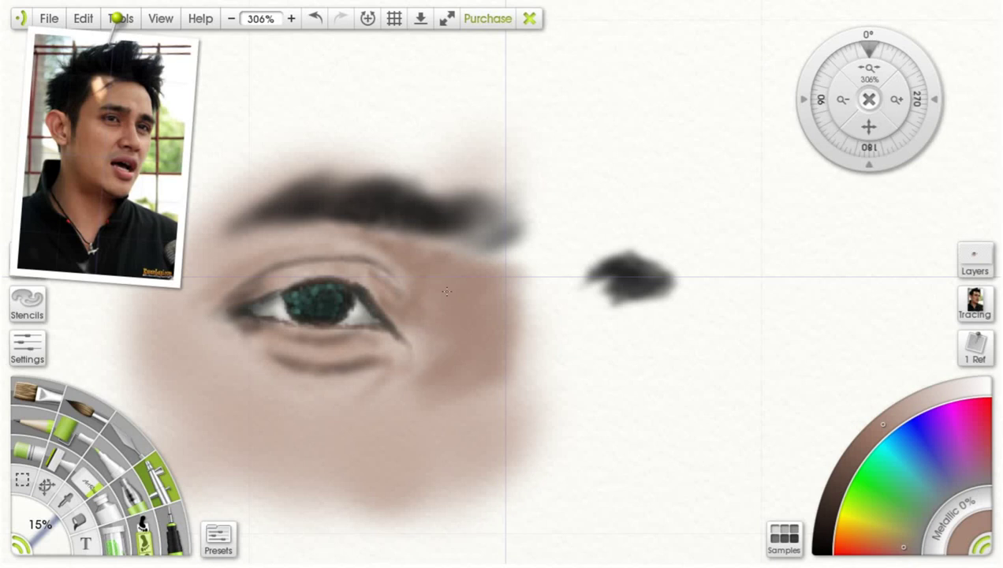
Step: Shift the brown to a redder hue and airbrush warm tones around the eyelids, below the inner corner and beside the nose
mouse_move(896, 554)
left_mouse_down()
mouse_move(909, 542)
mouse_move(898, 551)
left_mouse_up()
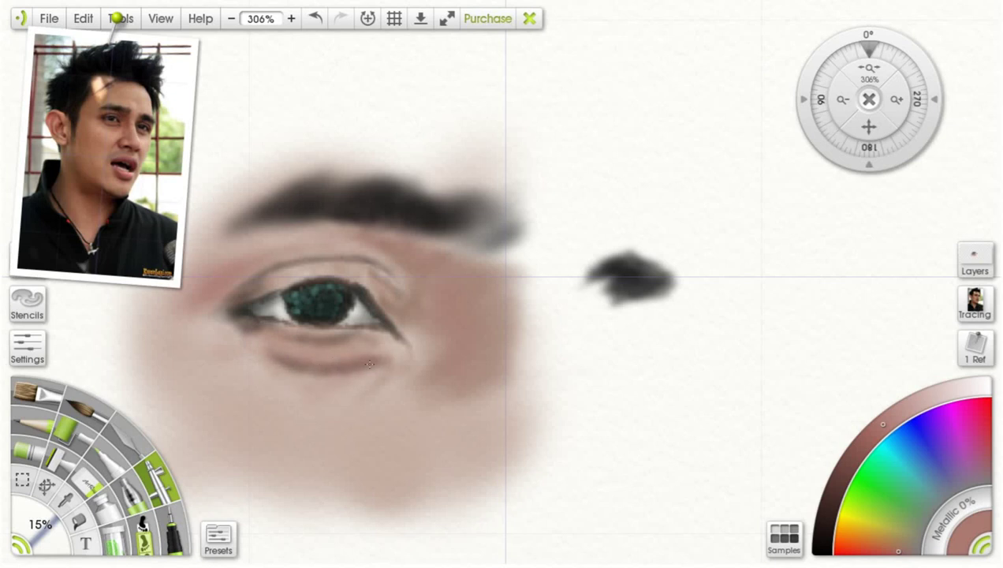
left_click_drag(418, 380, 363, 404)
mouse_move(517, 333)
left_mouse_down()
mouse_move(520, 386)
mouse_move(518, 368)
mouse_move(477, 402)
mouse_move(468, 464)
mouse_move(508, 465)
mouse_move(483, 478)
mouse_move(465, 438)
mouse_move(534, 453)
mouse_move(501, 484)
left_mouse_up()
Step: Choose a lighter pink and airbrush the nose bridge from the forehead down to the nose, widening its outer edge
left_click(913, 406)
mouse_move(530, 409)
left_mouse_down()
mouse_move(548, 300)
mouse_move(525, 277)
mouse_move(527, 363)
mouse_move(549, 415)
left_mouse_up()
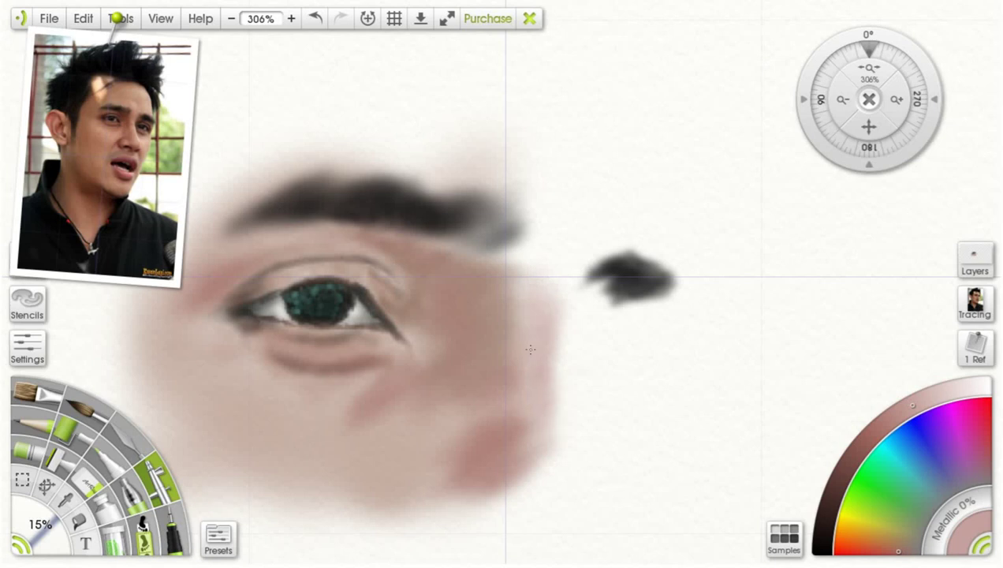
mouse_move(522, 352)
left_mouse_down()
mouse_move(543, 441)
mouse_move(551, 433)
mouse_move(541, 475)
mouse_move(561, 457)
mouse_move(562, 384)
mouse_move(572, 399)
mouse_move(573, 420)
mouse_move(555, 375)
mouse_move(578, 447)
mouse_move(567, 433)
mouse_move(552, 351)
mouse_move(521, 419)
mouse_move(562, 455)
mouse_move(547, 486)
mouse_move(564, 479)
mouse_move(551, 482)
mouse_move(548, 410)
left_mouse_up()
mouse_move(537, 315)
left_mouse_down()
mouse_move(526, 282)
mouse_move(555, 268)
mouse_move(557, 245)
mouse_move(522, 250)
mouse_move(541, 268)
mouse_move(543, 290)
mouse_move(560, 280)
mouse_move(549, 308)
mouse_move(564, 279)
mouse_move(566, 307)
mouse_move(521, 293)
left_mouse_up()
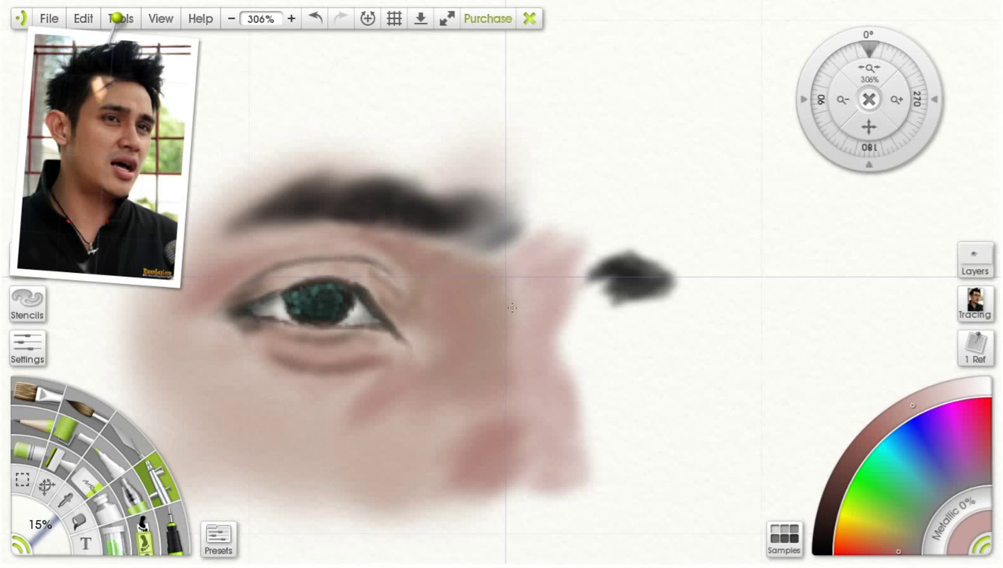
mouse_move(525, 251)
left_mouse_down()
mouse_move(557, 218)
mouse_move(558, 177)
mouse_move(564, 252)
mouse_move(570, 212)
mouse_move(566, 179)
mouse_move(538, 226)
mouse_move(550, 158)
mouse_move(524, 186)
mouse_move(535, 206)
mouse_move(519, 141)
left_mouse_up()
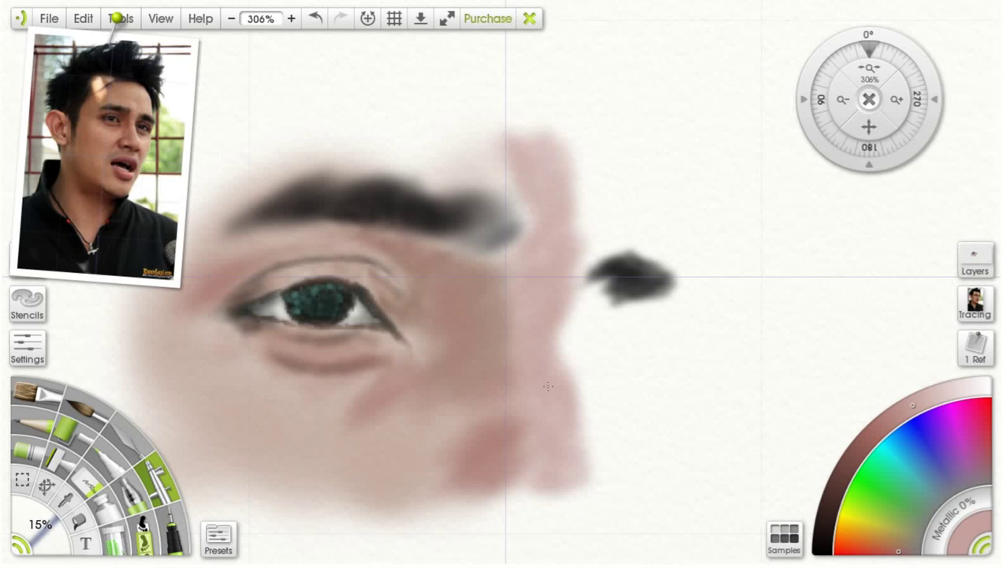
mouse_move(565, 410)
left_mouse_down()
mouse_move(585, 418)
mouse_move(598, 473)
mouse_move(590, 481)
left_mouse_up()
mouse_move(590, 292)
left_mouse_down()
mouse_move(580, 233)
mouse_move(609, 217)
mouse_move(574, 188)
mouse_move(604, 207)
mouse_move(591, 231)
left_mouse_up()
Step: Airbrush pink over the forehead around the eyebrow, the outer edge of the nose bridge and the lower cheek
left_click_drag(479, 166, 455, 161)
mouse_move(520, 206)
left_mouse_down()
mouse_move(462, 173)
mouse_move(442, 140)
mouse_move(404, 136)
mouse_move(264, 176)
mouse_move(295, 154)
mouse_move(424, 165)
left_mouse_up()
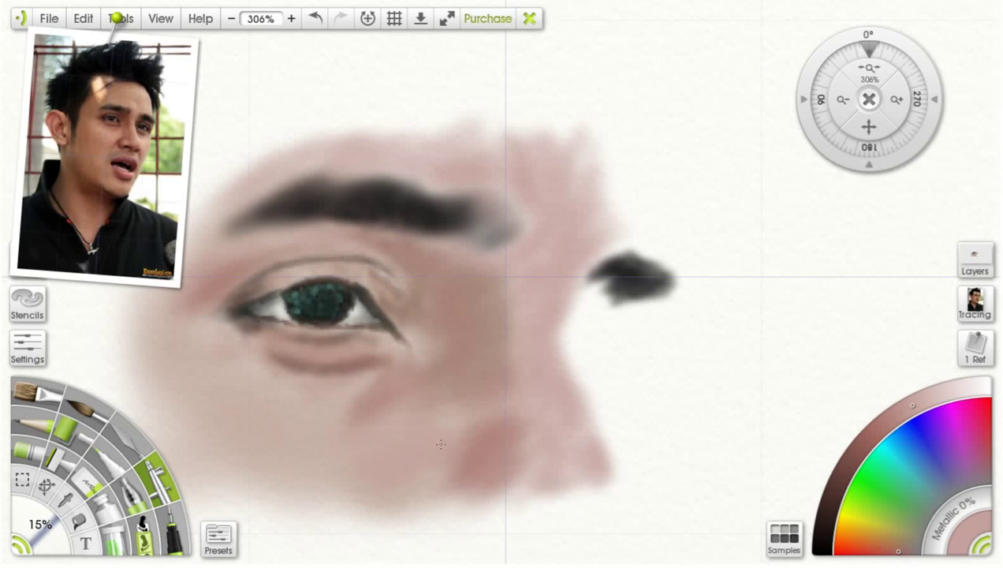
left_click_drag(216, 399, 216, 404)
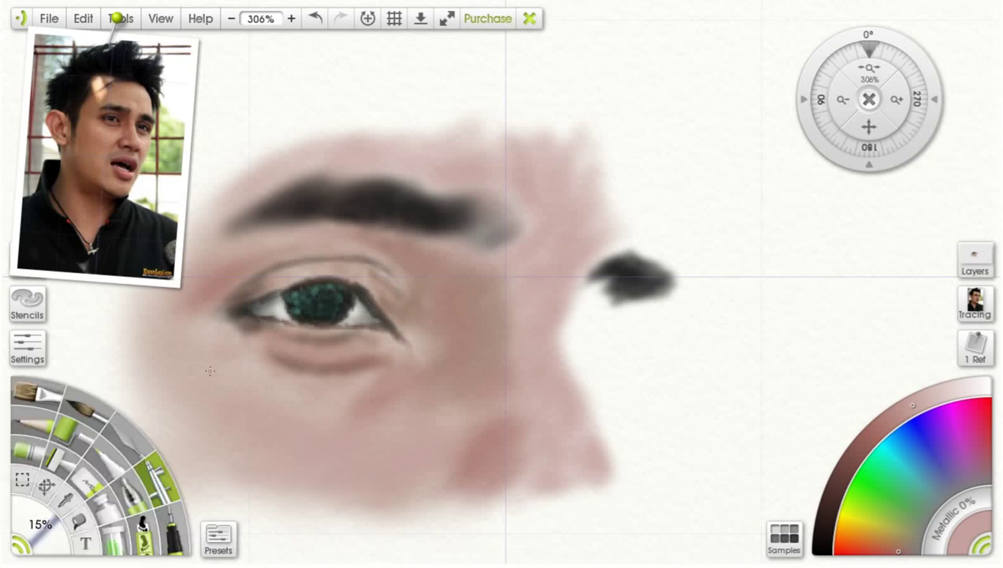
Step: Choose progressively lighter pinks and airbrush soft highlights over the cheek under the eye and down the nose bridge
left_click(931, 397)
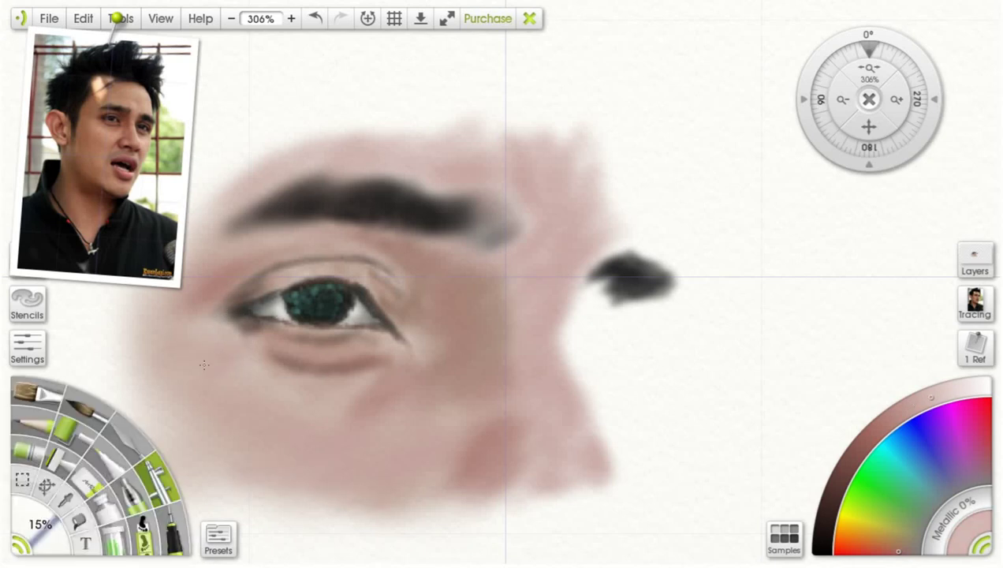
left_click_drag(229, 364, 246, 381)
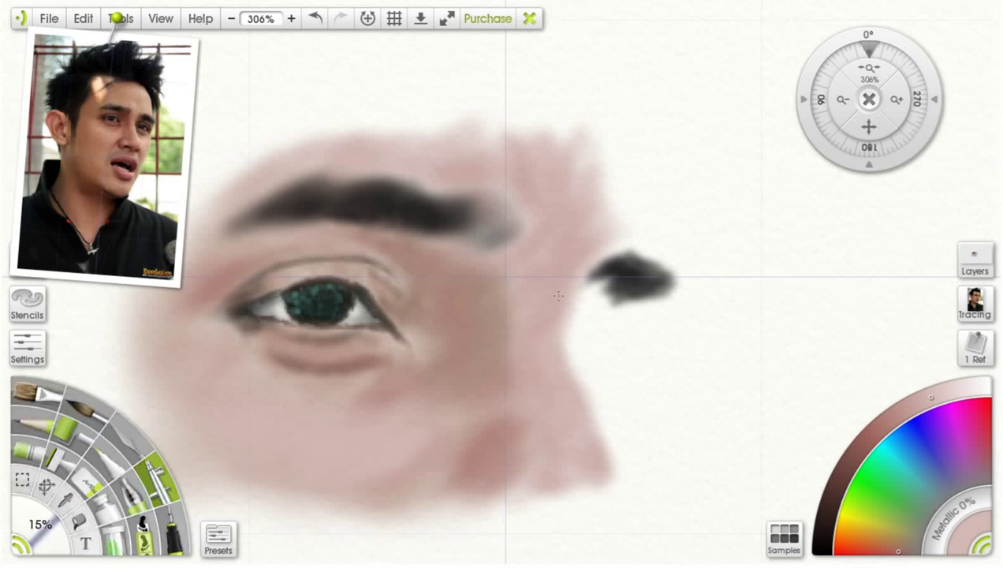
left_click(899, 440)
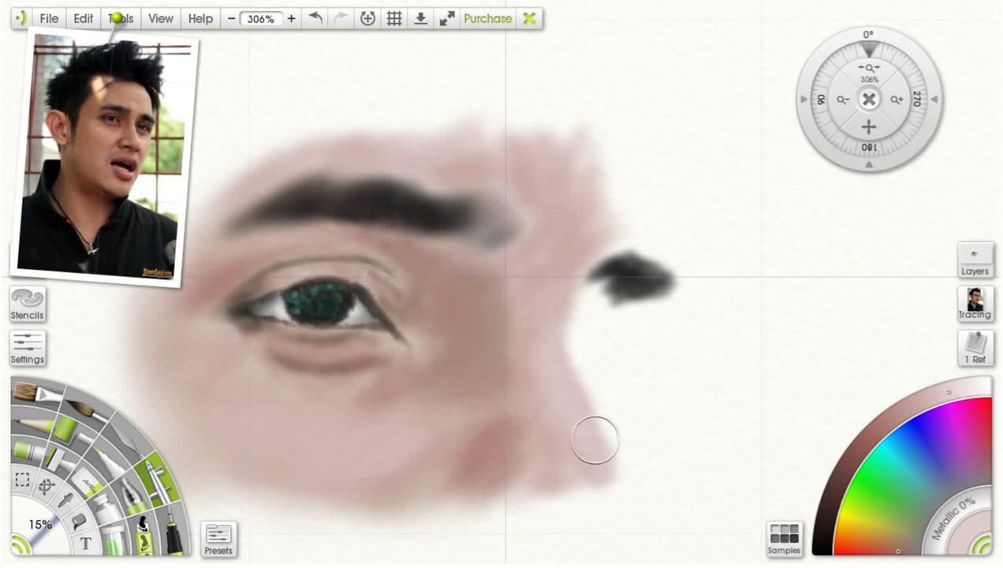
Step: Sample the near-black of the second eyebrow and airbrush it at 15% size into a thick arch curving down at the outer end
scroll(514, 353, "down", 5)
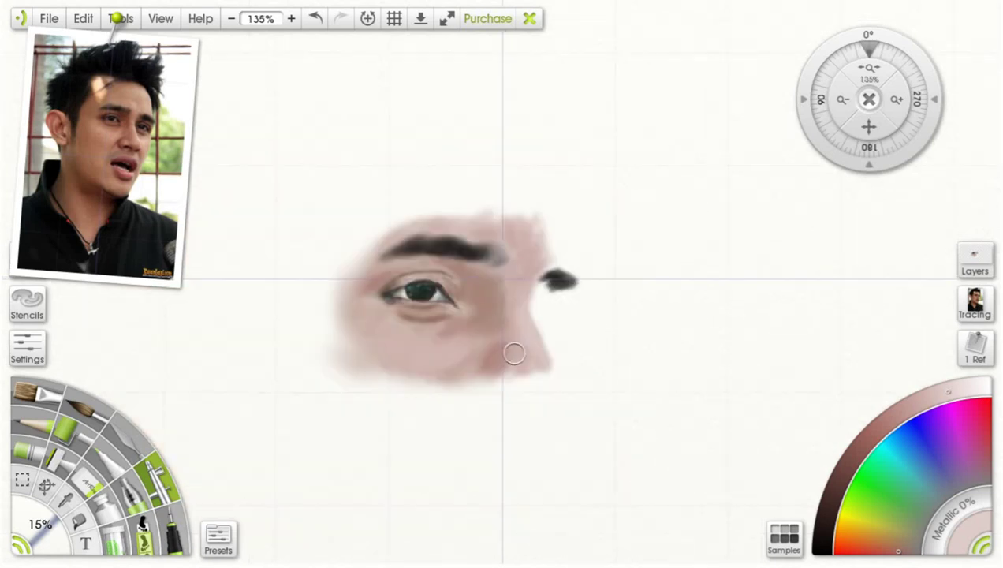
scroll(513, 354, "down", 3)
scroll(492, 339, "up", 3)
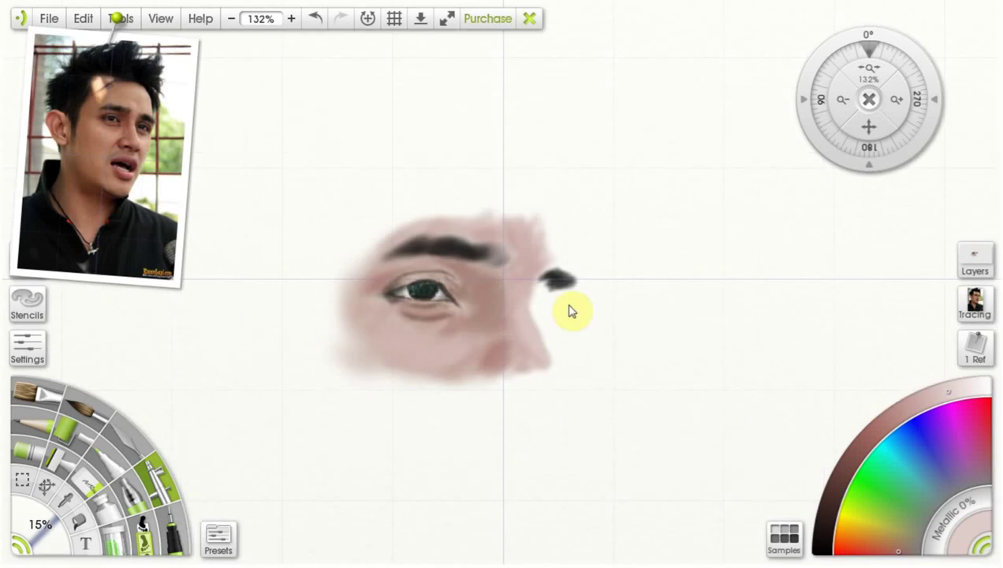
scroll(574, 298, "up", 1)
scroll(574, 299, "up", 7)
left_click_drag(868, 127, 734, 58)
scroll(487, 295, "down", 3)
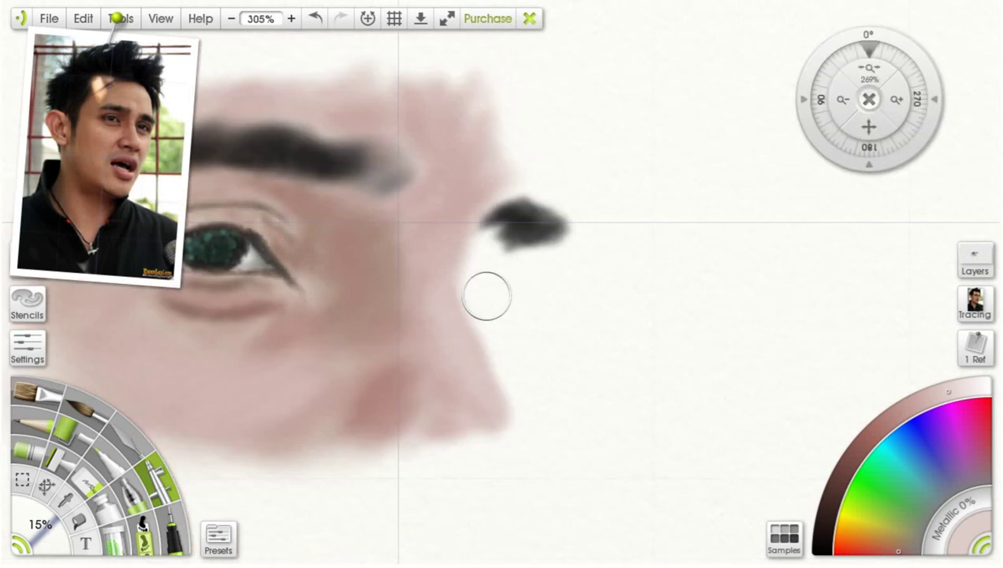
scroll(486, 296, "down", 1)
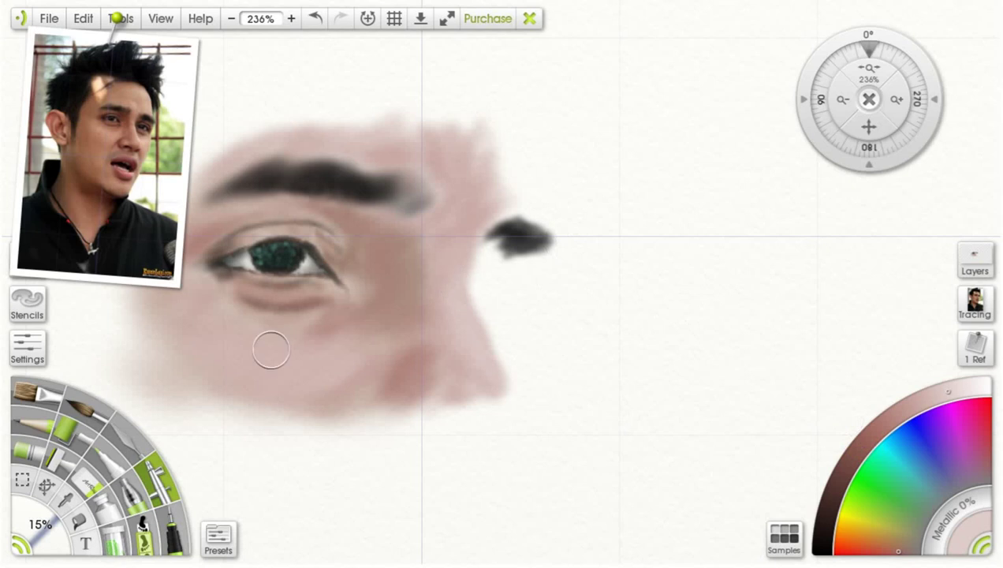
left_click(67, 499)
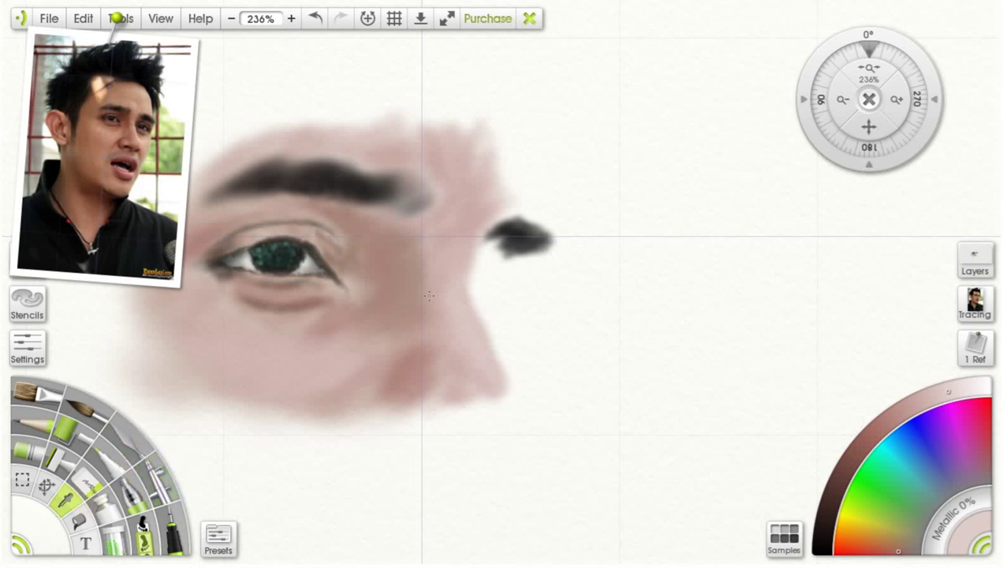
left_click(516, 238)
left_click(157, 478)
mouse_move(524, 258)
left_mouse_down()
mouse_move(532, 253)
mouse_move(520, 254)
left_mouse_up()
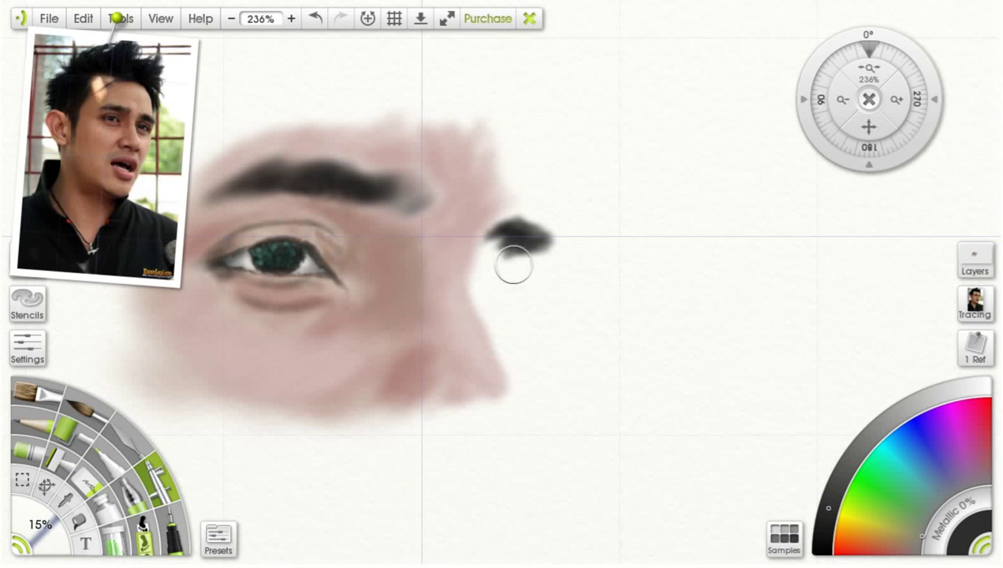
mouse_move(518, 224)
left_mouse_down()
mouse_move(610, 239)
mouse_move(531, 219)
mouse_move(575, 226)
mouse_move(549, 218)
mouse_move(507, 220)
mouse_move(523, 209)
mouse_move(564, 216)
mouse_move(612, 244)
mouse_move(556, 234)
mouse_move(571, 237)
mouse_move(566, 244)
mouse_move(580, 239)
mouse_move(561, 246)
mouse_move(603, 254)
mouse_move(593, 249)
mouse_move(613, 242)
mouse_move(606, 249)
mouse_move(622, 256)
mouse_move(612, 248)
mouse_move(616, 268)
mouse_move(569, 249)
mouse_move(563, 231)
mouse_move(524, 230)
mouse_move(515, 246)
mouse_move(588, 261)
mouse_move(586, 250)
mouse_move(616, 262)
mouse_move(605, 264)
mouse_move(619, 287)
mouse_move(578, 254)
mouse_move(626, 288)
mouse_move(639, 270)
mouse_move(633, 249)
mouse_move(613, 238)
mouse_move(610, 253)
mouse_move(578, 218)
mouse_move(607, 227)
mouse_move(561, 238)
left_mouse_up()
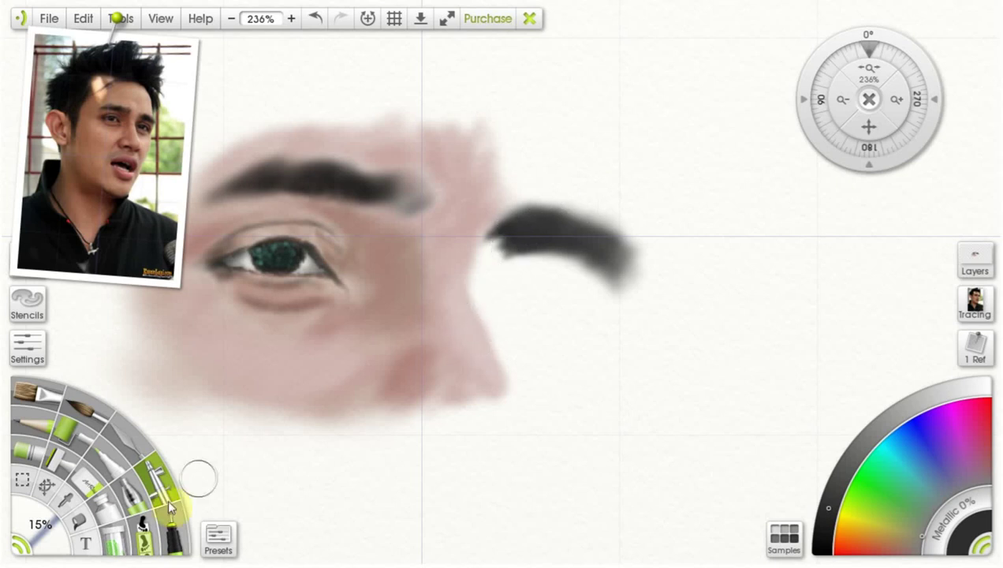
Step: Sketch the second eye below its eyebrow in thin near-black strokes at 1% size, outlining both lids and hatching the iris
left_click(117, 467)
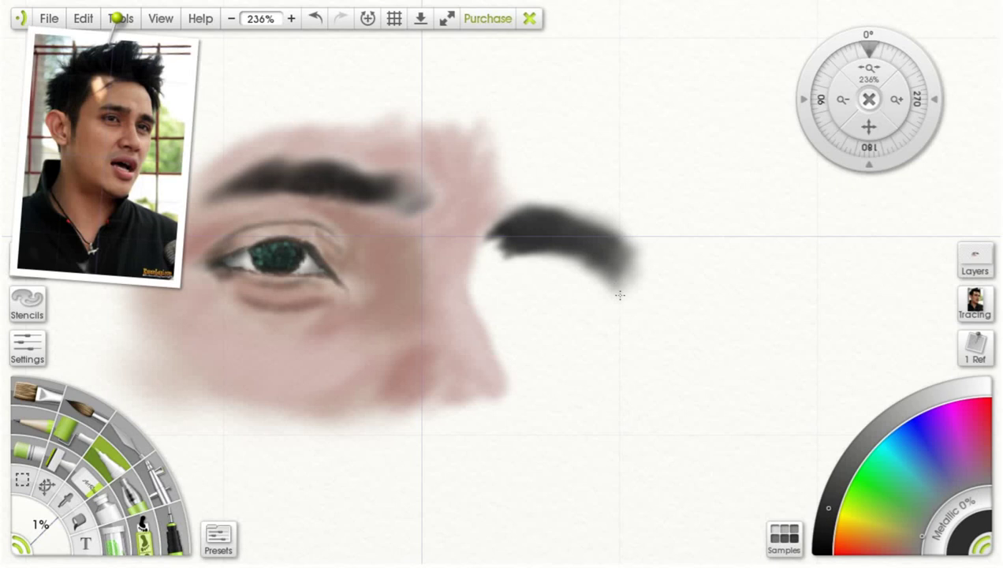
left_click(594, 346)
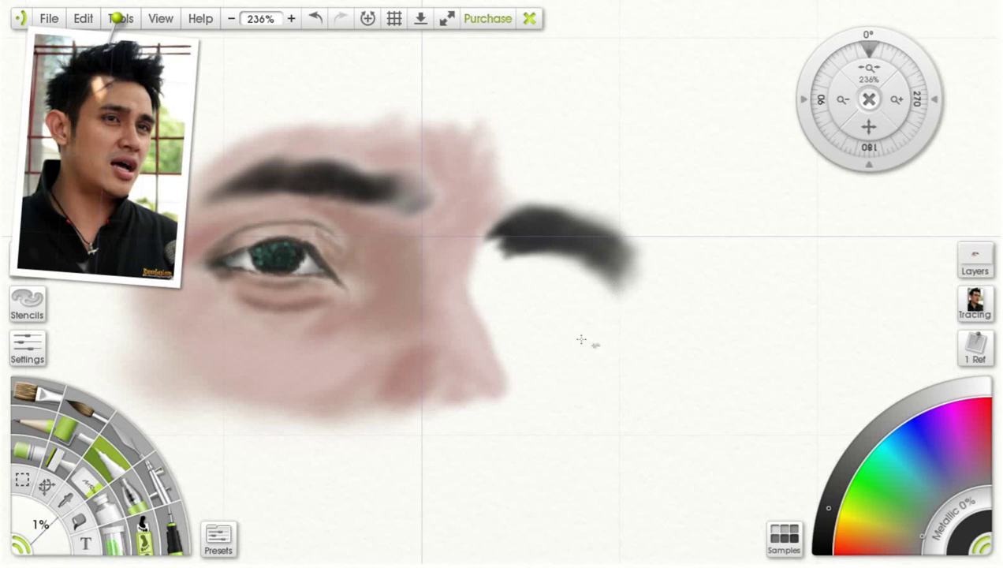
left_click(482, 310)
mouse_move(483, 313)
left_mouse_down()
mouse_move(596, 345)
mouse_move(526, 329)
left_mouse_up()
mouse_move(585, 339)
left_mouse_down()
mouse_move(503, 314)
mouse_move(537, 330)
mouse_move(497, 301)
mouse_move(484, 308)
left_mouse_up()
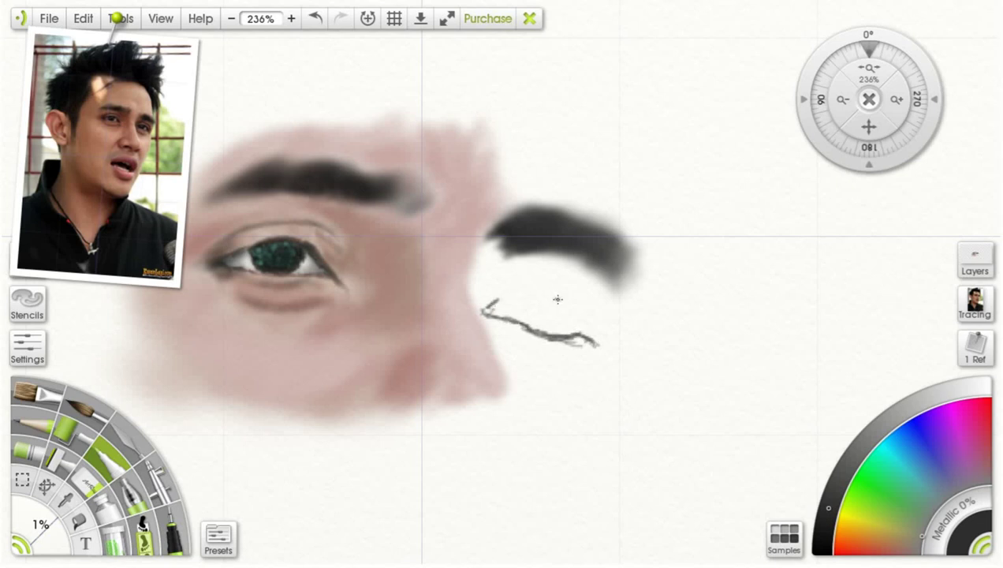
mouse_move(555, 298)
left_mouse_down()
mouse_move(484, 307)
mouse_move(550, 296)
mouse_move(575, 305)
mouse_move(588, 325)
mouse_move(549, 292)
mouse_move(583, 326)
mouse_move(542, 299)
mouse_move(507, 311)
mouse_move(552, 328)
mouse_move(552, 302)
mouse_move(538, 318)
mouse_move(552, 303)
mouse_move(522, 312)
mouse_move(517, 303)
mouse_move(536, 313)
mouse_move(520, 319)
mouse_move(531, 322)
mouse_move(547, 306)
mouse_move(514, 320)
left_mouse_up()
Step: Sample the dark teal from the first eye's iris and airbrush the second eye's iris and outer corner at 15% size
left_click(66, 495)
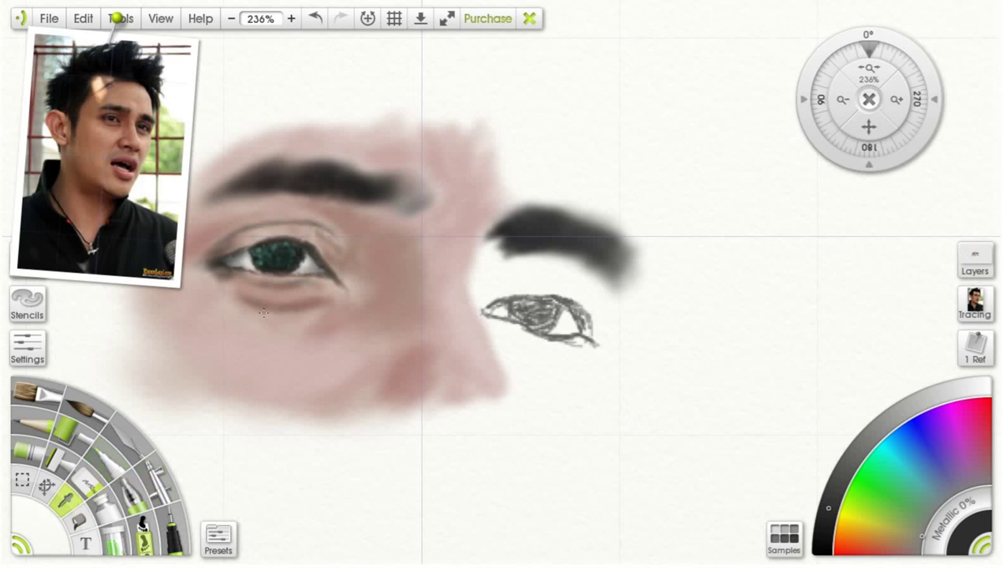
left_click(293, 255)
left_click(158, 481)
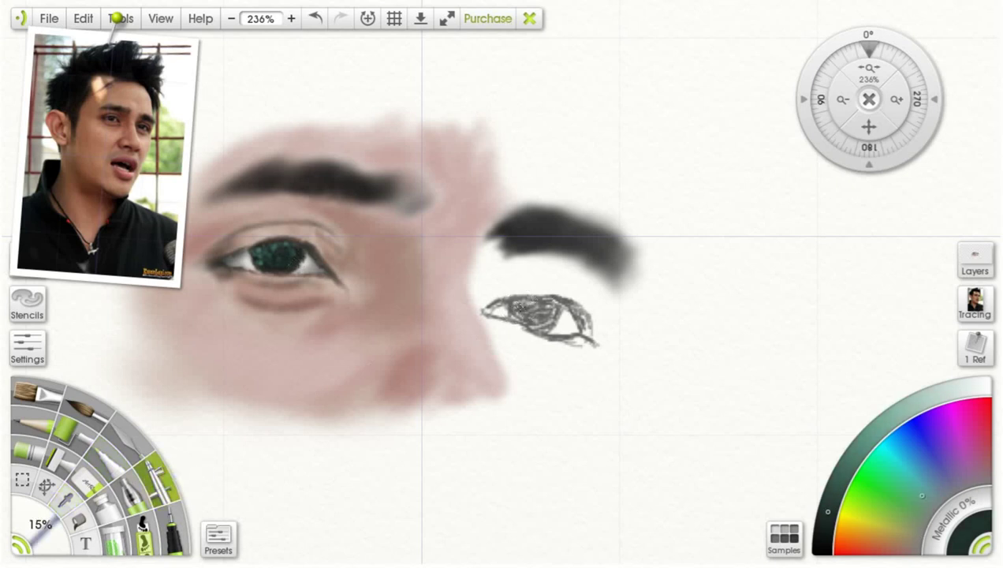
mouse_move(530, 307)
left_mouse_down()
mouse_move(512, 315)
mouse_move(517, 323)
mouse_move(543, 313)
mouse_move(511, 301)
mouse_move(552, 306)
mouse_move(511, 313)
mouse_move(512, 298)
mouse_move(576, 306)
mouse_move(595, 343)
left_mouse_up()
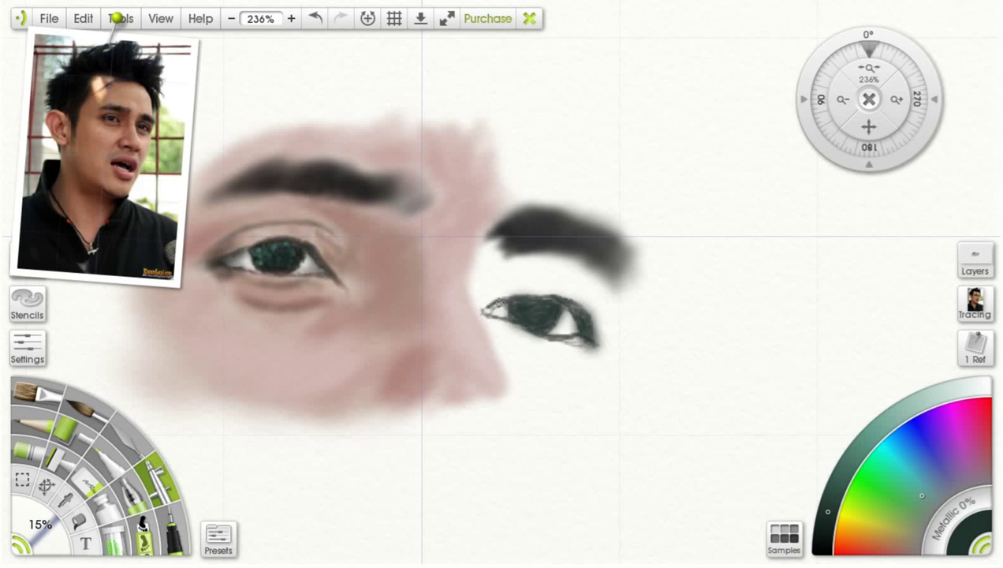
Step: Sample the grey-brown beside the first eye and sketch the second eye's upper lid crease and under-eye contour at 1% size
left_click(103, 462)
left_click(68, 498)
left_click(218, 267)
left_click(153, 467)
left_click(120, 464)
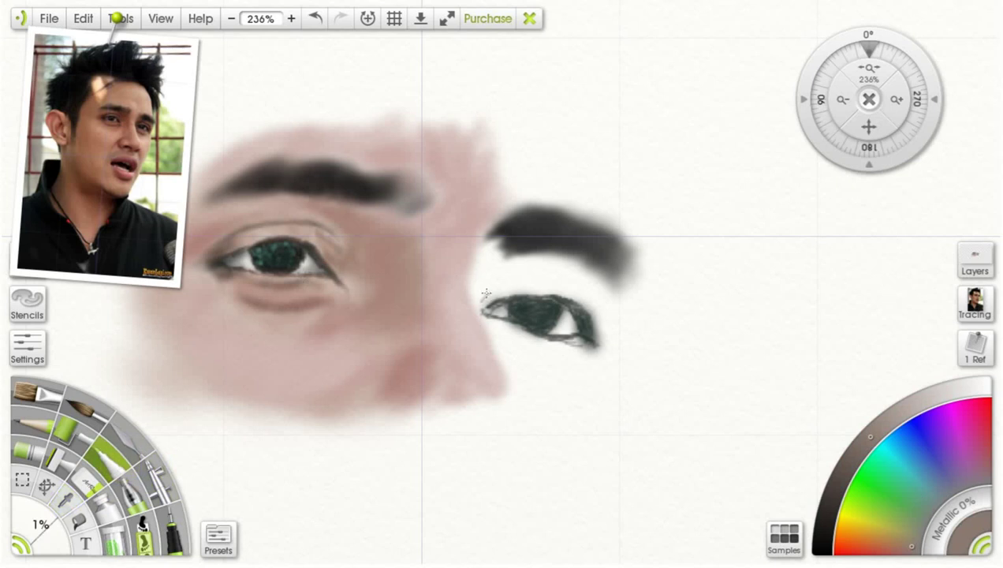
mouse_move(489, 288)
left_mouse_down()
mouse_move(533, 274)
mouse_move(511, 275)
mouse_move(570, 282)
mouse_move(589, 304)
mouse_move(586, 288)
mouse_move(597, 318)
mouse_move(586, 283)
mouse_move(527, 270)
mouse_move(499, 276)
mouse_move(547, 274)
mouse_move(586, 286)
mouse_move(509, 283)
mouse_move(485, 334)
mouse_move(521, 343)
mouse_move(498, 341)
mouse_move(547, 373)
mouse_move(534, 365)
mouse_move(559, 369)
mouse_move(585, 354)
mouse_move(525, 364)
mouse_move(552, 372)
mouse_move(485, 326)
left_mouse_up()
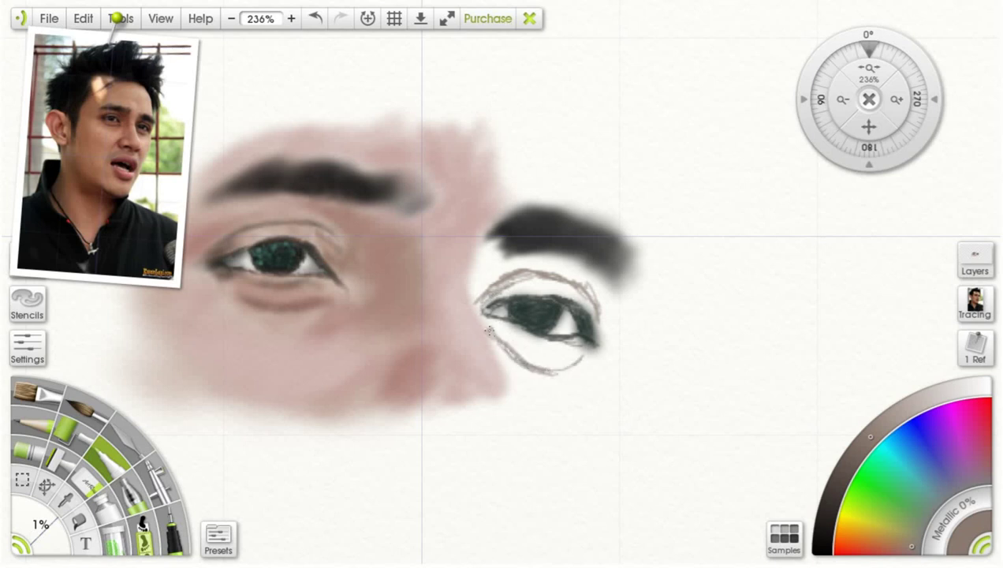
Step: Sample the brown skin shadow and airbrush the second eye's upper lid, under-eye area and outer side at 15% size, lightening the tone underneath
left_click(168, 488)
left_click(76, 500)
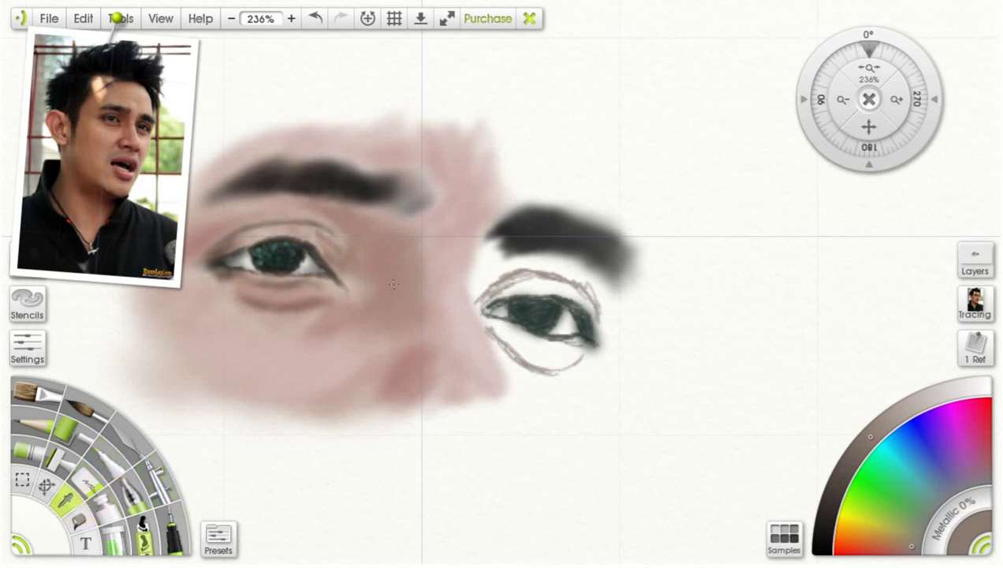
left_click(162, 477)
mouse_move(496, 293)
left_mouse_down()
mouse_move(519, 280)
mouse_move(479, 289)
mouse_move(496, 265)
mouse_move(470, 296)
mouse_move(480, 257)
mouse_move(483, 271)
mouse_move(497, 261)
mouse_move(477, 302)
mouse_move(503, 245)
mouse_move(519, 258)
mouse_move(500, 270)
mouse_move(546, 259)
mouse_move(574, 268)
mouse_move(504, 274)
mouse_move(518, 260)
mouse_move(489, 292)
mouse_move(521, 278)
mouse_move(543, 286)
mouse_move(532, 276)
mouse_move(542, 265)
mouse_move(551, 281)
mouse_move(539, 280)
mouse_move(547, 260)
mouse_move(561, 280)
mouse_move(542, 268)
mouse_move(581, 274)
mouse_move(604, 293)
mouse_move(578, 282)
mouse_move(602, 310)
mouse_move(577, 290)
mouse_move(586, 274)
mouse_move(532, 255)
mouse_move(496, 254)
mouse_move(565, 271)
mouse_move(578, 280)
mouse_move(570, 288)
mouse_move(541, 287)
mouse_move(600, 307)
mouse_move(602, 288)
mouse_move(618, 313)
mouse_move(604, 333)
mouse_move(609, 309)
mouse_move(607, 346)
mouse_move(617, 288)
mouse_move(600, 287)
mouse_move(593, 270)
mouse_move(616, 292)
left_mouse_up()
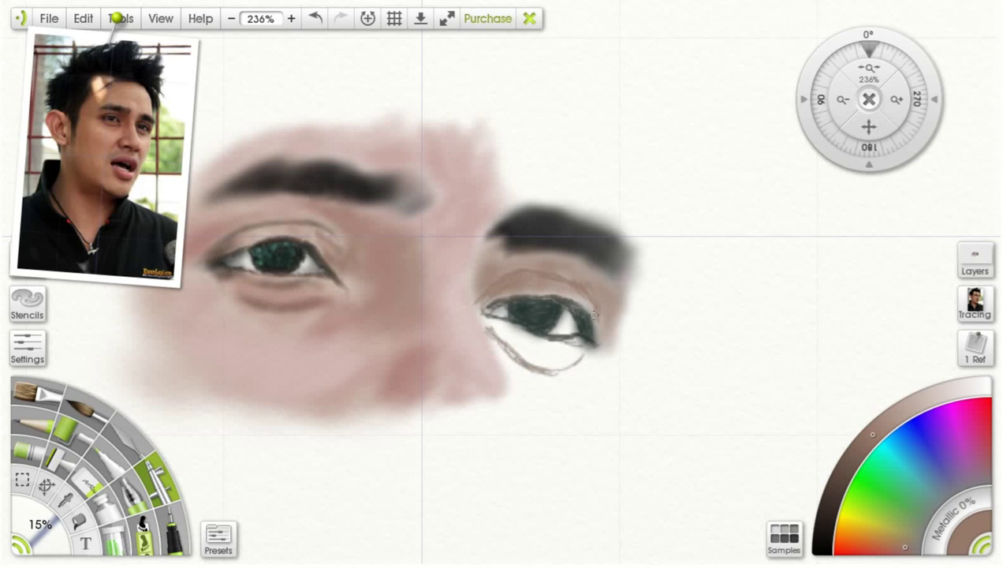
mouse_move(494, 293)
left_mouse_down()
mouse_move(522, 341)
mouse_move(533, 340)
mouse_move(488, 323)
mouse_move(513, 366)
mouse_move(490, 327)
mouse_move(517, 339)
mouse_move(471, 295)
mouse_move(540, 347)
mouse_move(570, 356)
mouse_move(544, 339)
mouse_move(548, 361)
mouse_move(529, 365)
mouse_move(513, 330)
mouse_move(530, 377)
mouse_move(568, 366)
mouse_move(561, 377)
mouse_move(595, 351)
mouse_move(606, 425)
mouse_move(591, 378)
mouse_move(551, 385)
left_mouse_up()
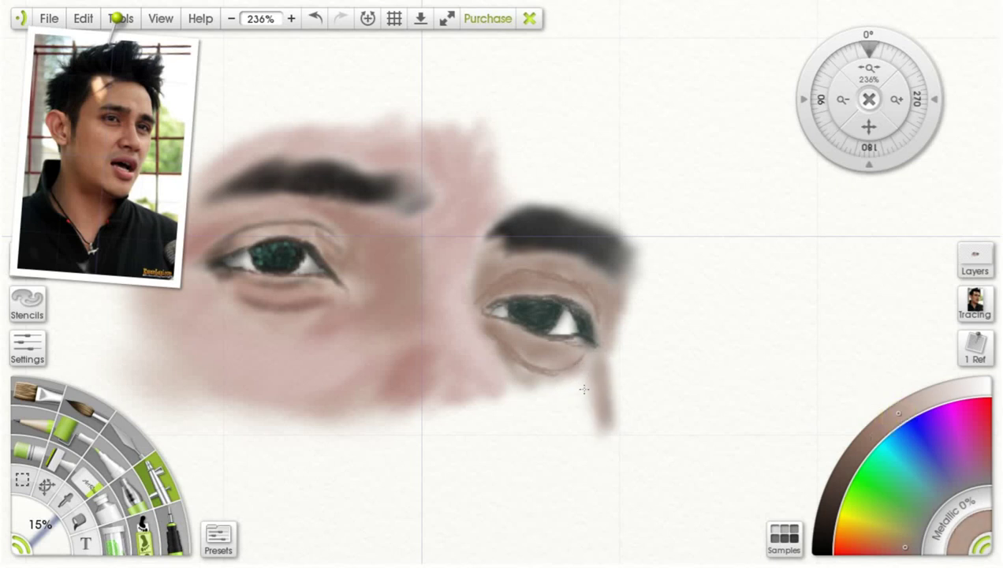
Step: Pick a very light pink from the skin tones and airbrush a highlight down the nose bridge beside the second eye
left_click(65, 495)
left_click(174, 477)
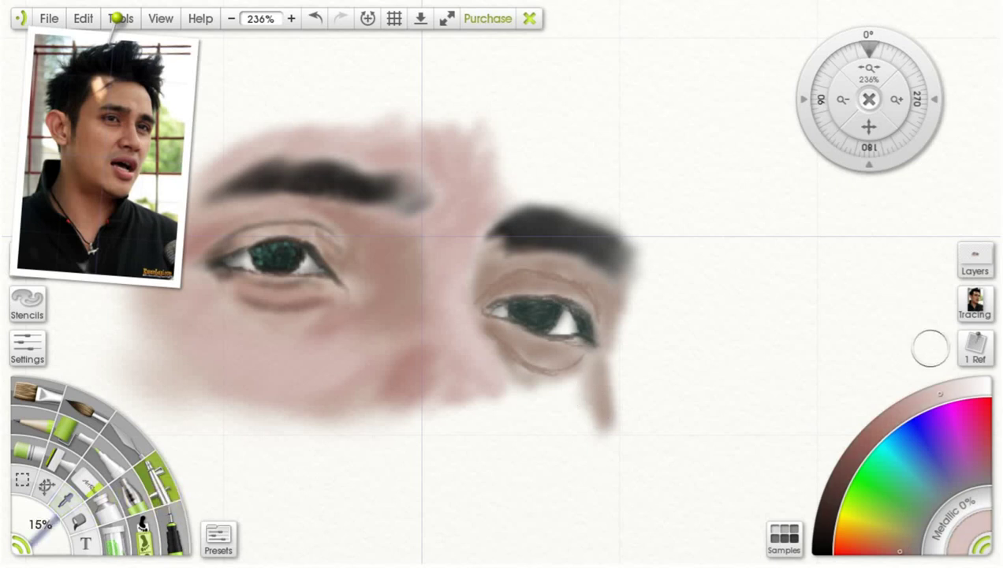
left_click(459, 290, "alt")
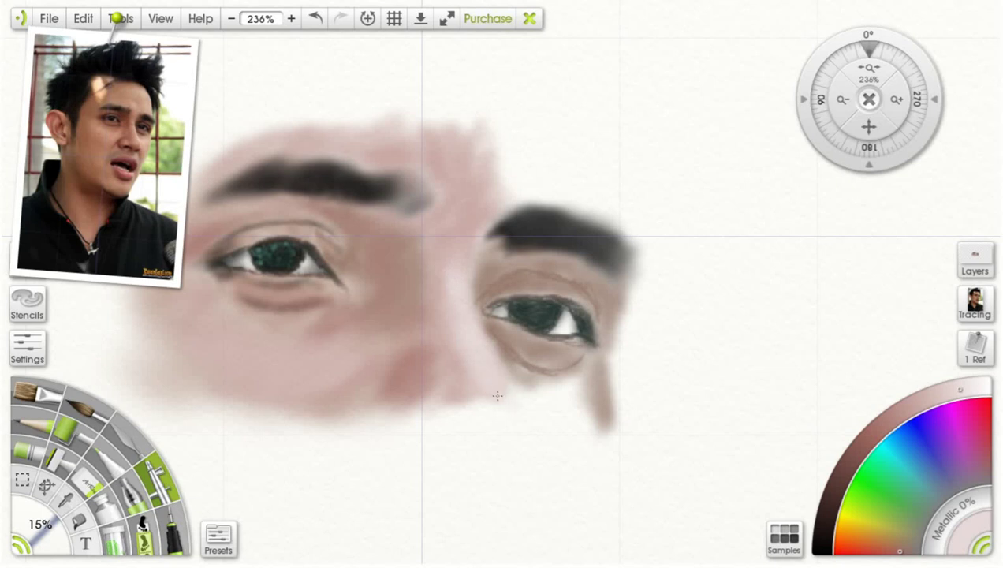
Step: Sample the inner socket brown, shift it redder and airbrush warm tones on the second eye's lids, reducing the brush size to 7%
left_click(64, 499)
left_click(374, 288)
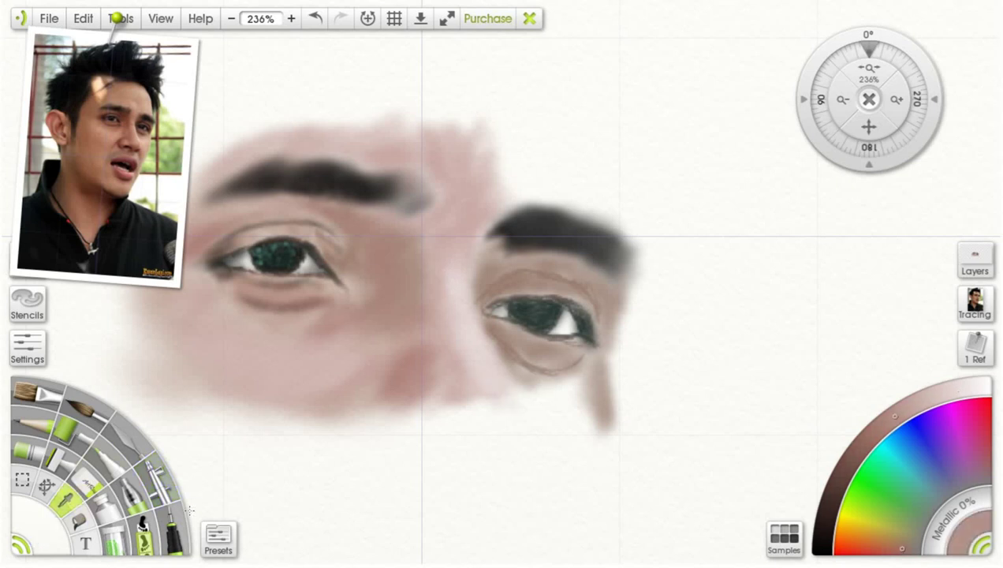
left_click(161, 482)
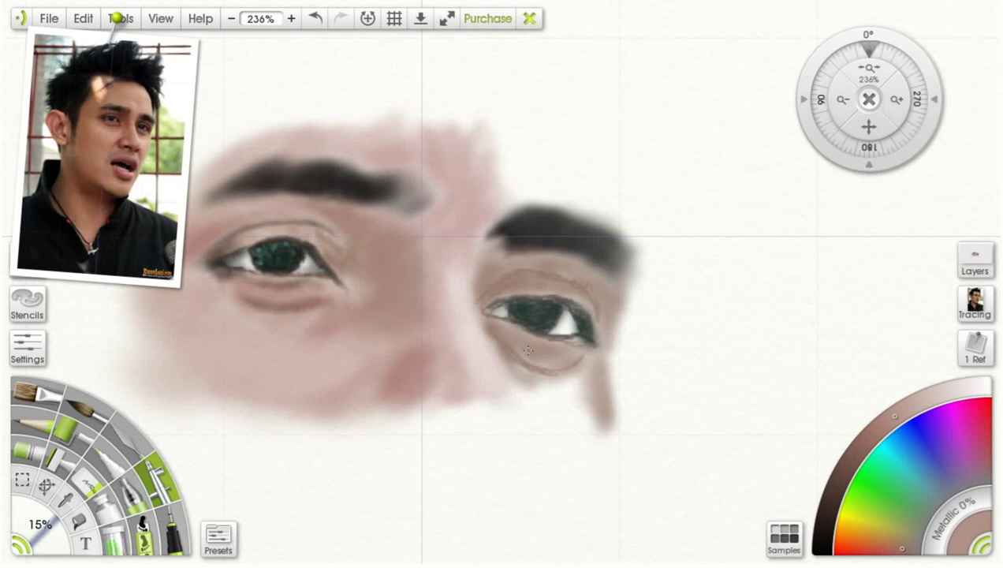
left_click(898, 544)
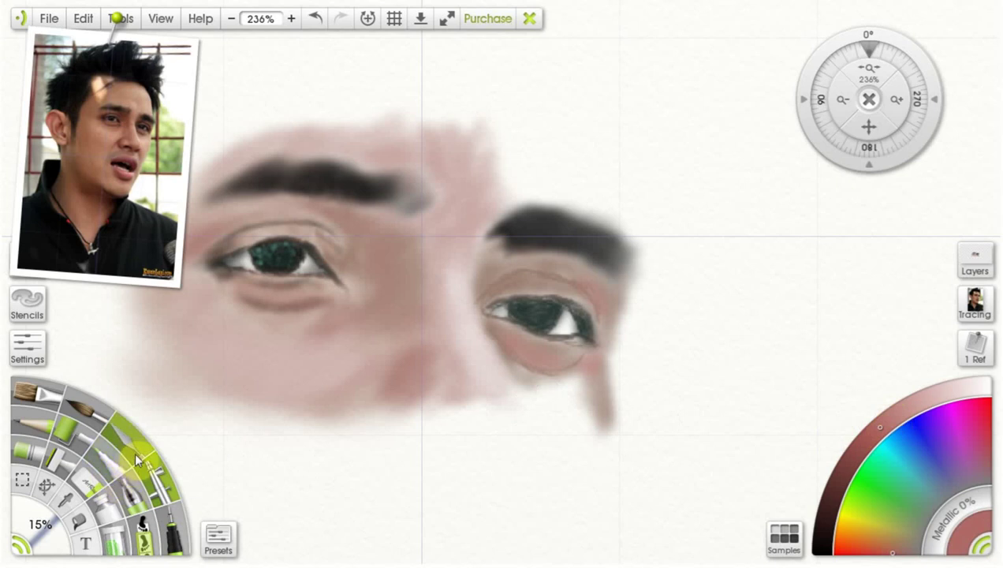
left_click_drag(45, 526, 27, 510)
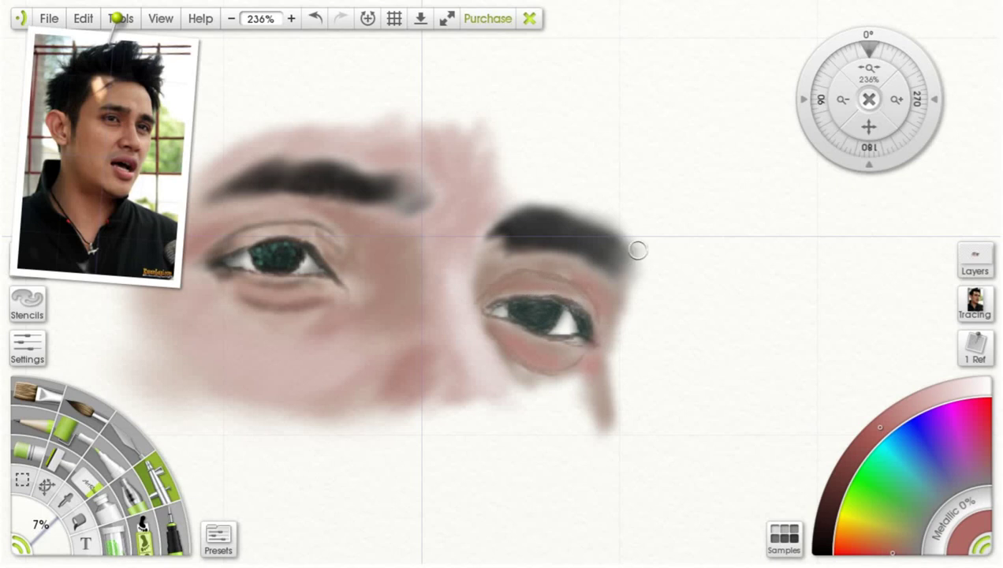
Step: Sample a dark reddish brown from the reference photo and darken the second eye's upper lid crease with the Airbrush at 1% size
left_click(66, 498)
left_click(139, 133)
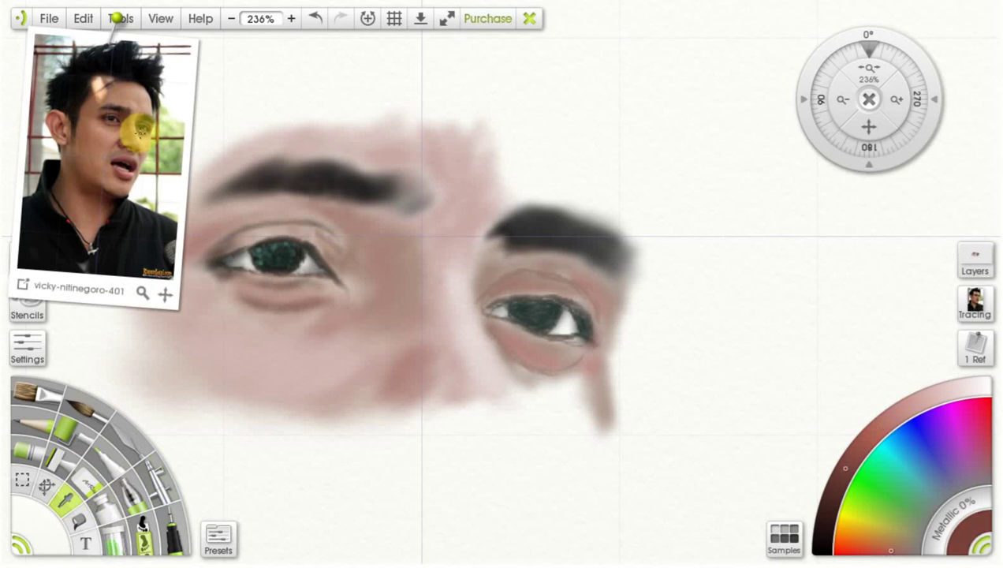
left_click(162, 477)
left_click_drag(42, 522, 45, 527)
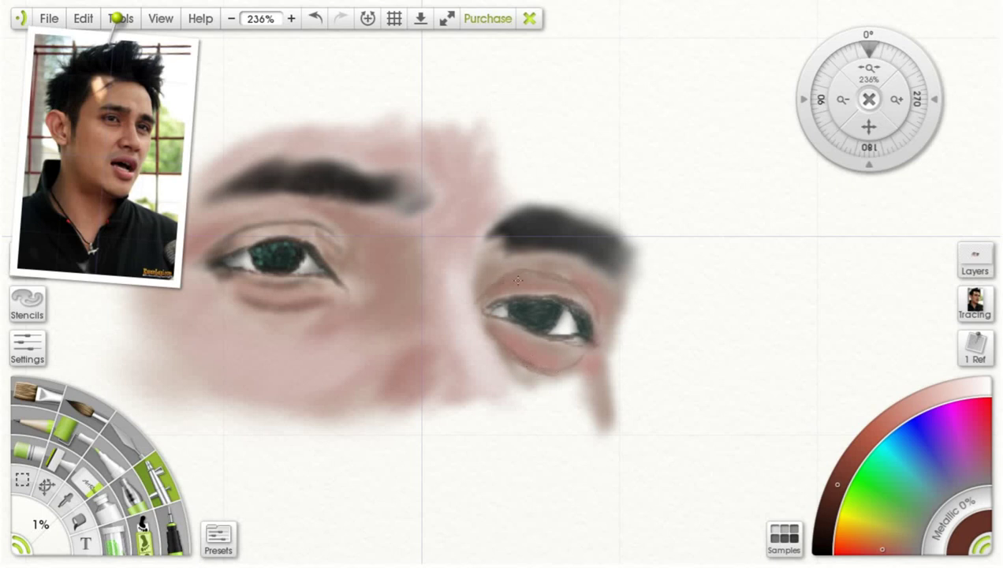
left_click(829, 505)
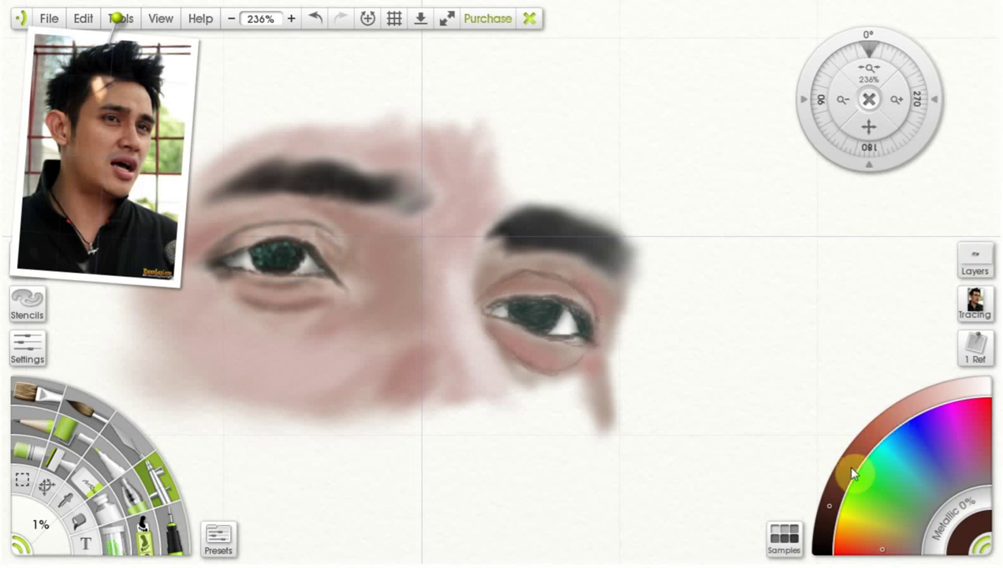
Step: Airbrush the second eye's outer corner with reddish brown at 3% size, deepening it with a near-black brown
left_click(837, 485)
left_click_drag(42, 529, 46, 529)
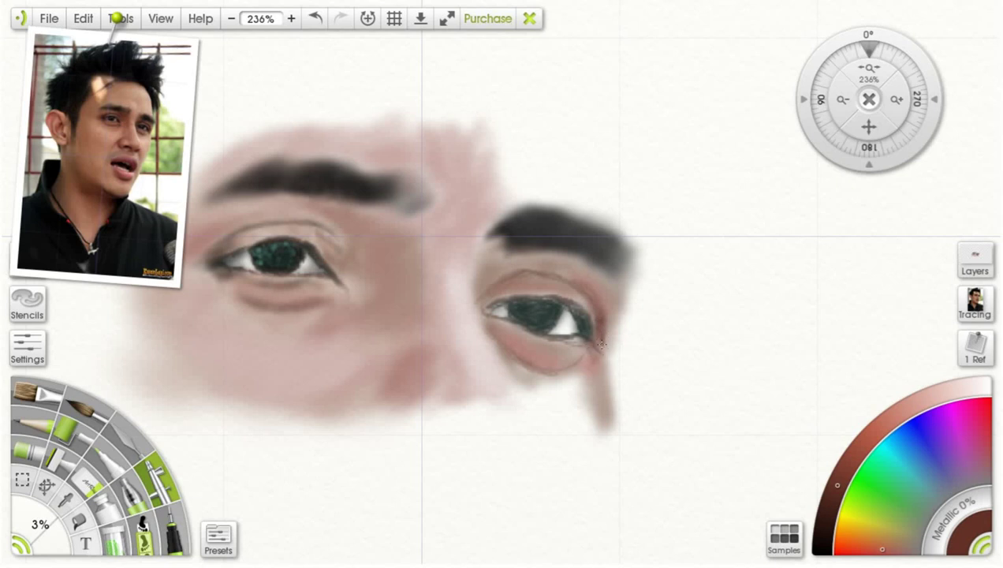
left_click(825, 526)
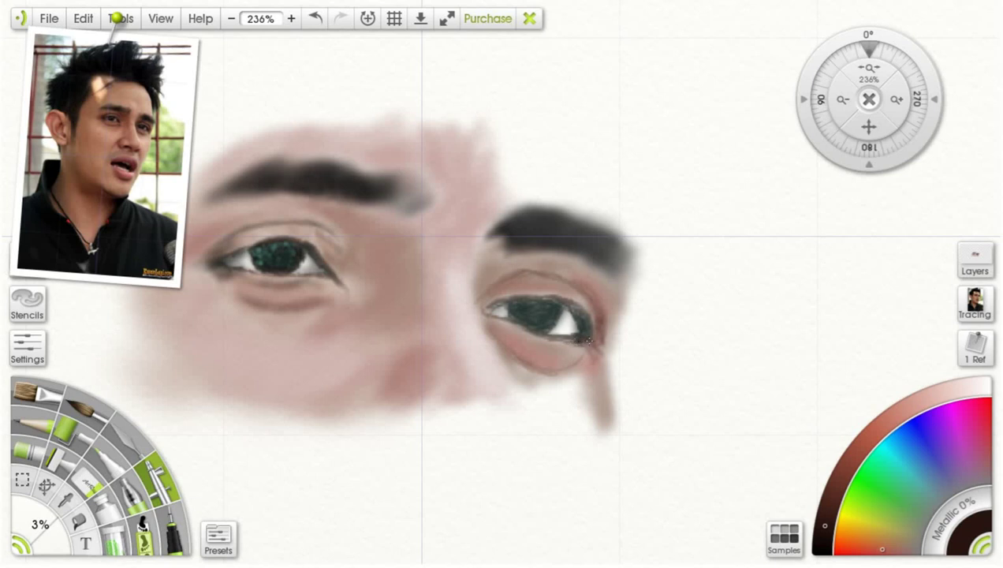
left_click(577, 342, "alt")
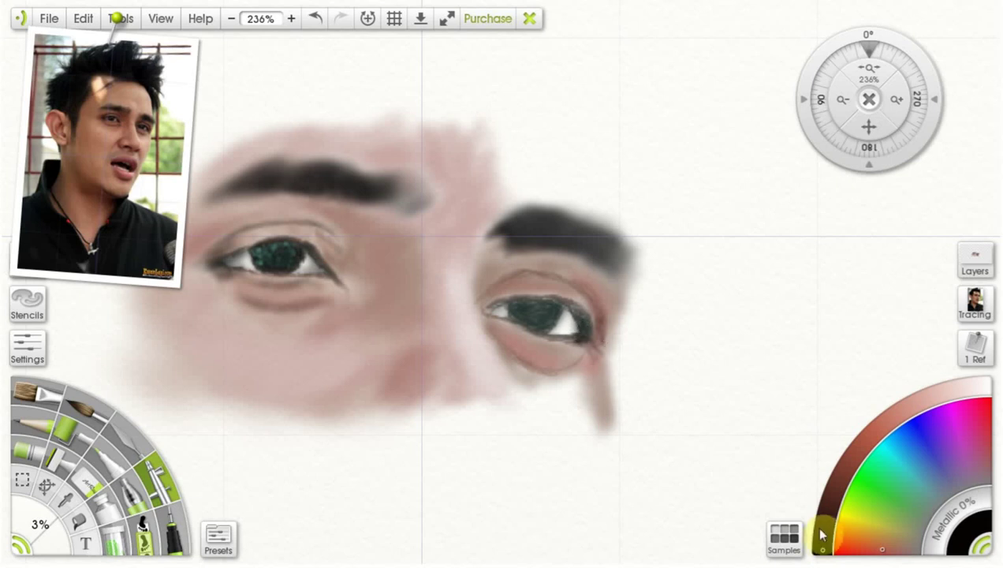
Step: Shift the colour to a dark grey-teal and airbrush soft shadows over both sides of the second eye's white
mouse_move(877, 519)
left_mouse_down()
mouse_move(922, 487)
mouse_move(925, 511)
mouse_move(922, 497)
left_mouse_up()
left_click(824, 536)
left_click_drag(64, 532, 75, 513)
mouse_move(569, 316)
left_mouse_down()
mouse_move(560, 327)
mouse_move(566, 322)
left_mouse_up()
left_click_drag(495, 308, 517, 306)
left_click_drag(573, 332, 555, 326)
Step: Pick a medium teal and add small flecks to the second eye's iris with the Ink Pen at 2% size
left_click(850, 453)
left_click(113, 466)
left_click(839, 482)
left_click_drag(839, 489, 833, 494)
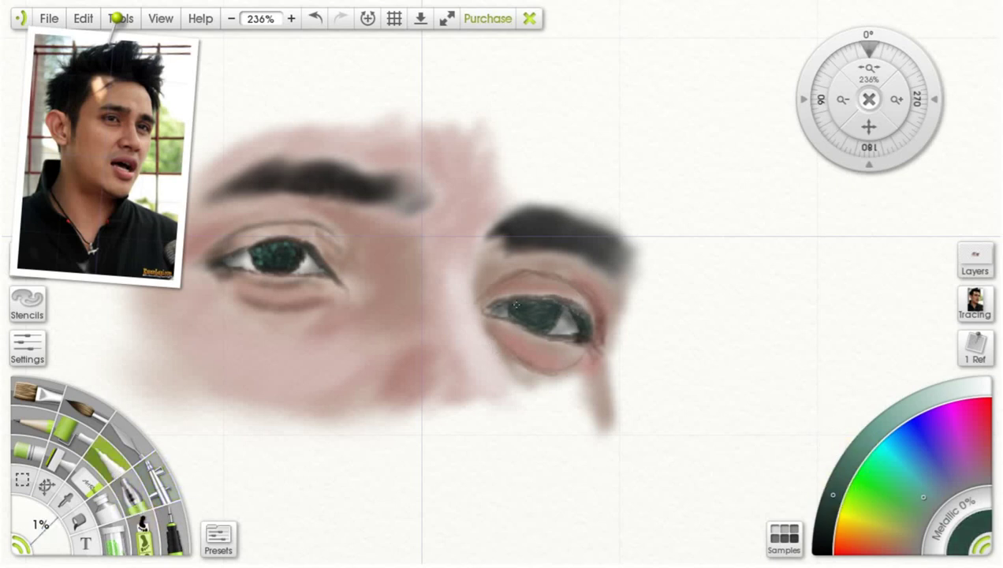
left_click(172, 528)
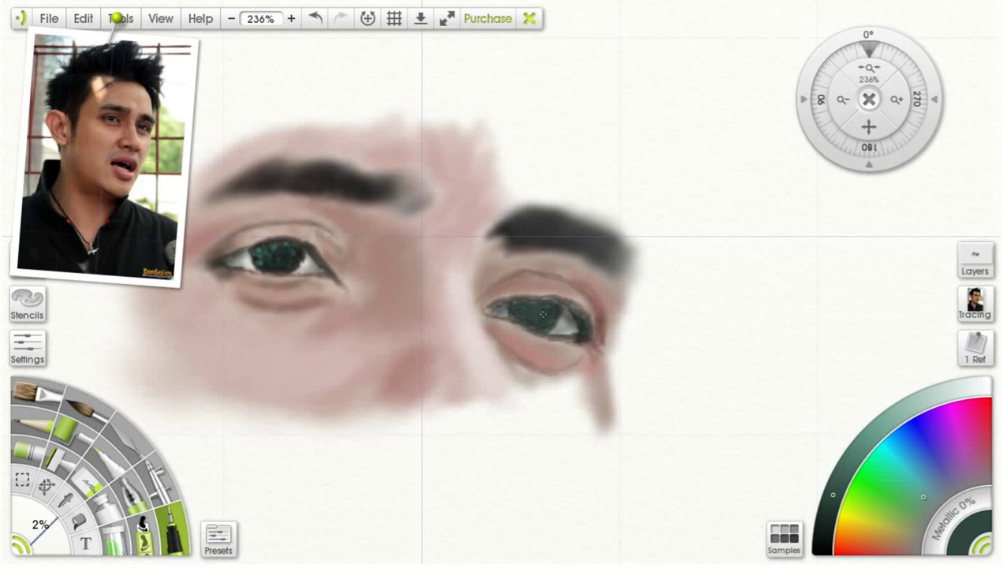
left_click(890, 419)
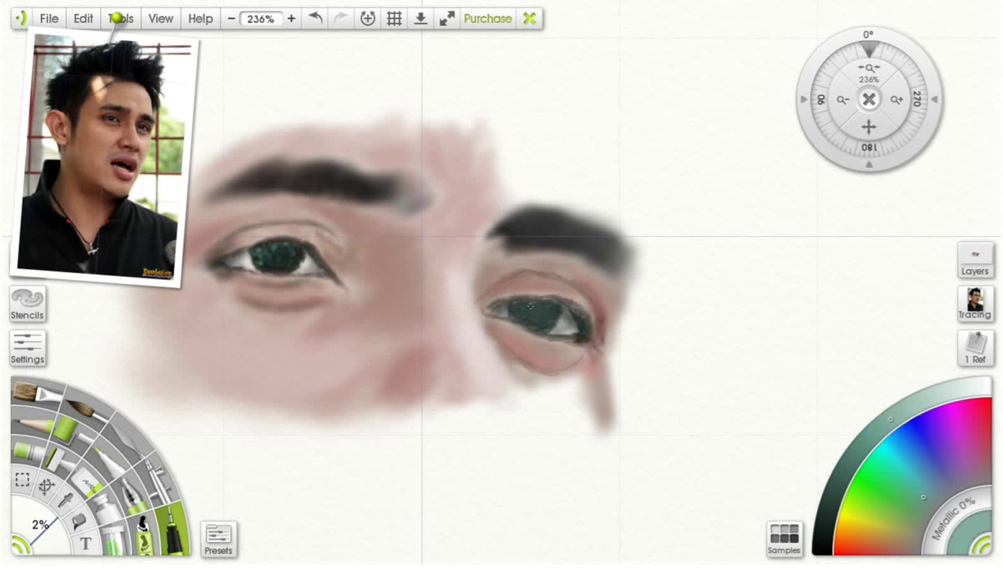
key("ctrl+z")
left_click(845, 473)
left_click_drag(513, 307, 519, 309)
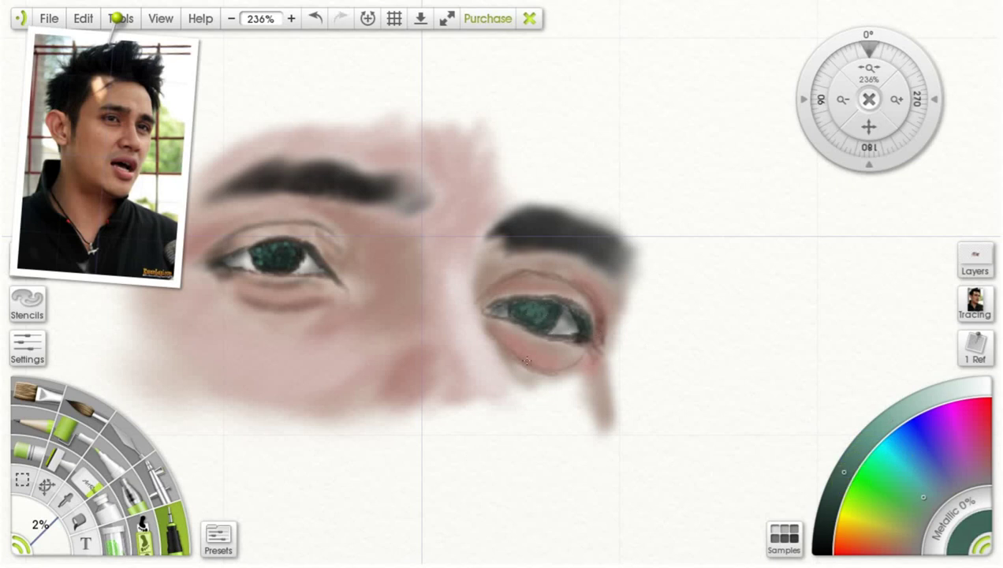
Step: Darken the teal and shade the top and centre of the second eye's iris with the Airbrush at 8% size
left_click_drag(844, 476, 827, 511)
left_click(160, 481)
left_click_drag(44, 527, 33, 519)
left_click_drag(561, 308, 552, 298)
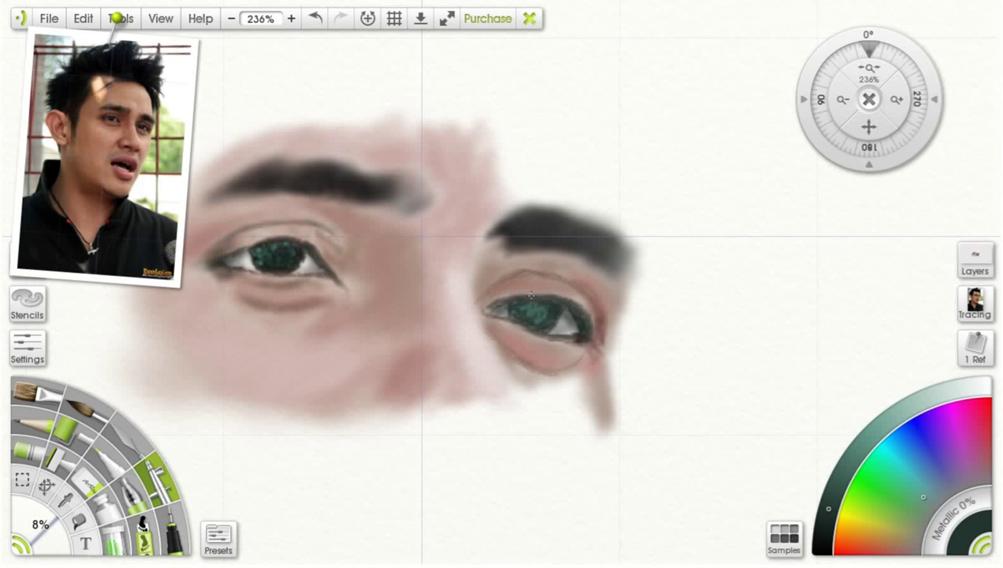
left_click(554, 316)
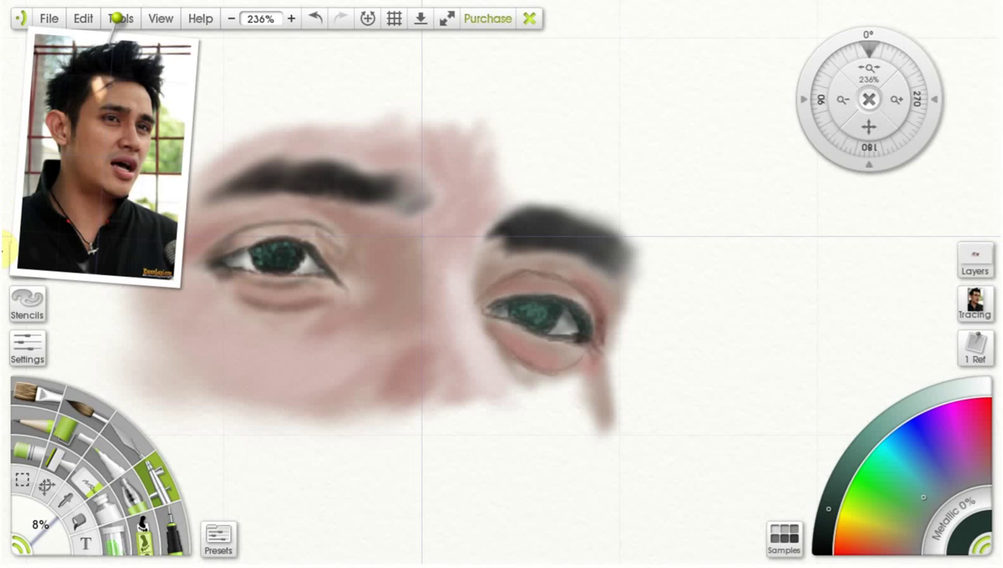
Step: Sample the very light pink of the nose bridge and airbrush the nose further down at 12% size
key("alt")
left_click(468, 334, "alt")
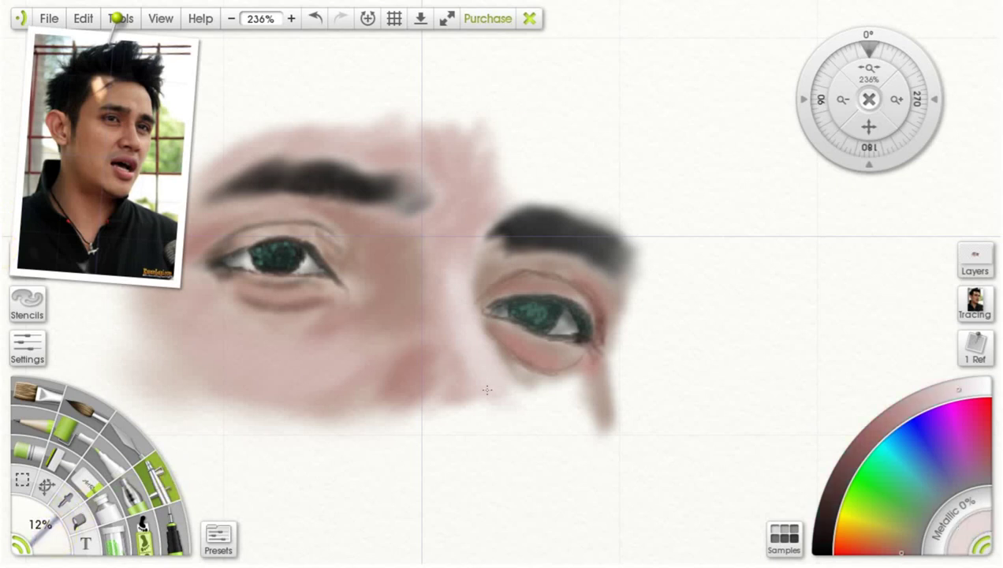
mouse_move(511, 410)
left_mouse_down()
mouse_move(513, 418)
mouse_move(497, 387)
mouse_move(513, 428)
mouse_move(512, 393)
mouse_move(477, 417)
mouse_move(480, 402)
left_mouse_up()
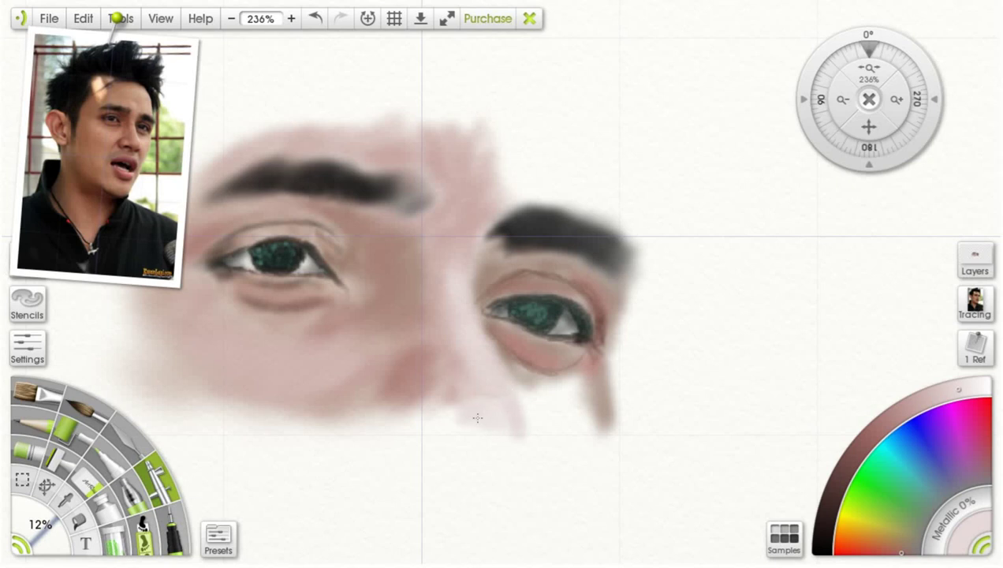
mouse_move(497, 415)
left_mouse_down()
mouse_move(435, 429)
mouse_move(430, 416)
mouse_move(455, 421)
left_mouse_up()
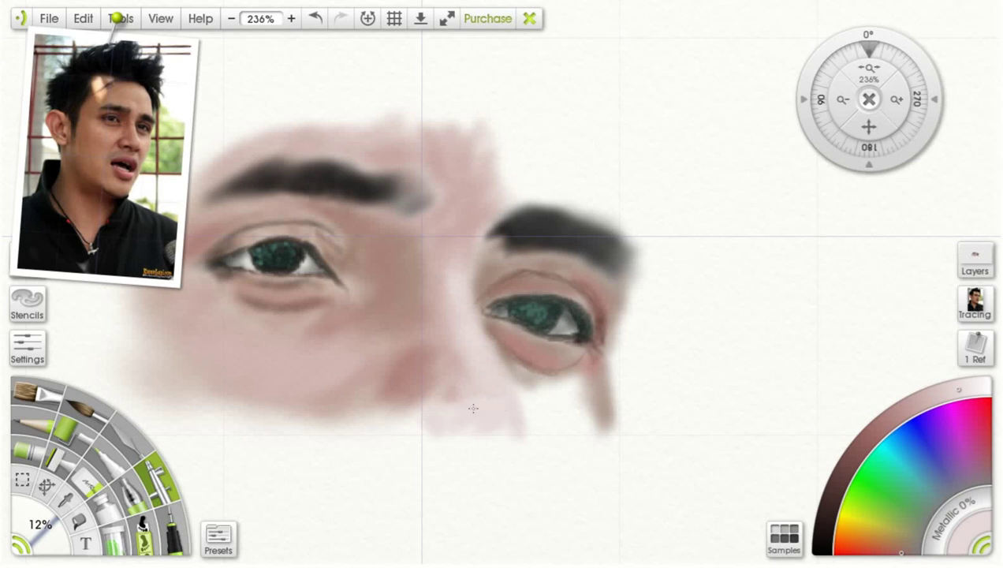
Step: Sample a darker pink from the nose and airbrush its shaded side between the eyes at 23% size
left_click(451, 377, "alt")
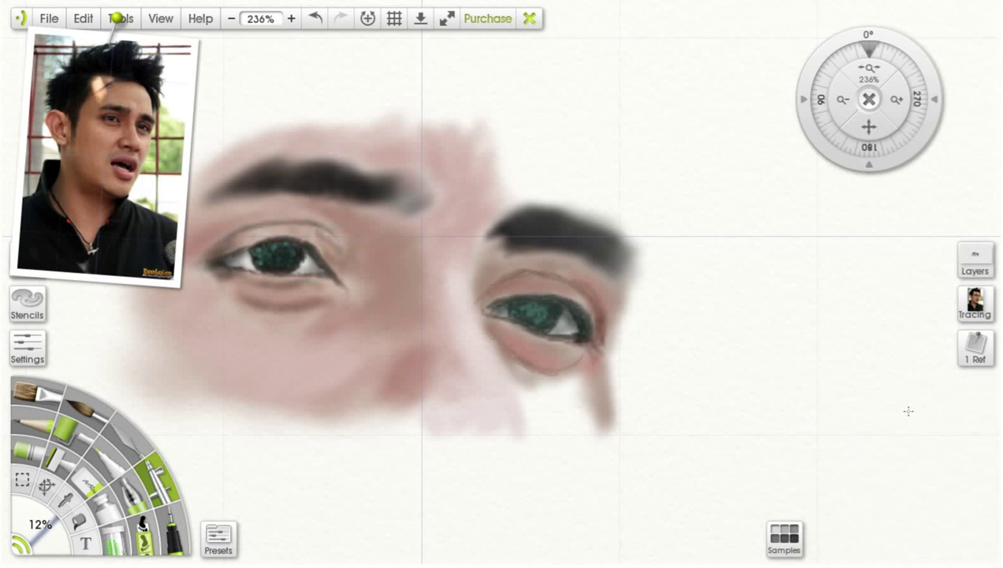
mouse_move(456, 384)
left_mouse_down()
mouse_move(434, 404)
mouse_move(451, 431)
mouse_move(435, 424)
mouse_move(456, 404)
left_mouse_up()
left_click_drag(56, 550, 95, 530)
mouse_move(421, 393)
left_mouse_down()
mouse_move(441, 386)
mouse_move(403, 388)
left_mouse_up()
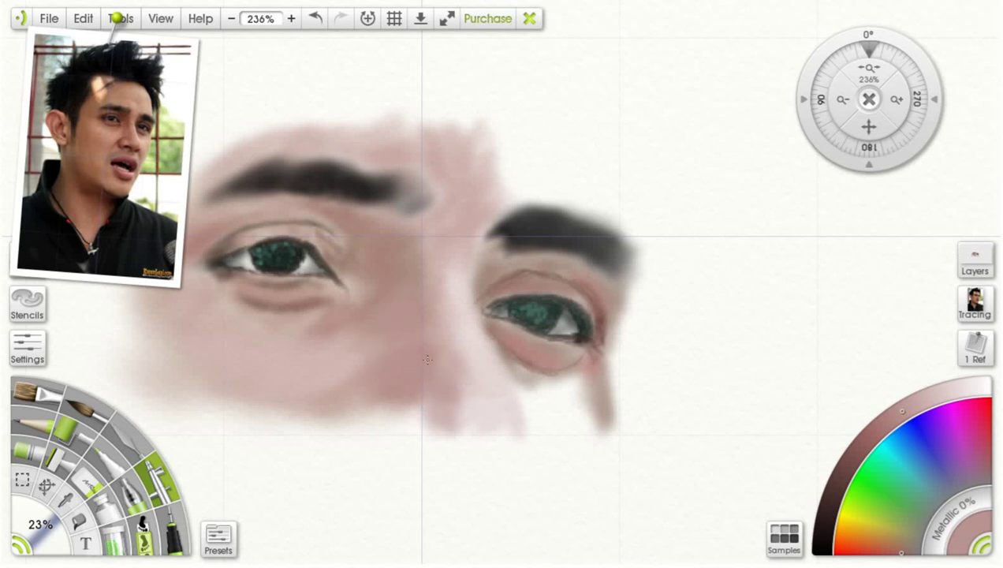
left_click_drag(445, 339, 442, 331)
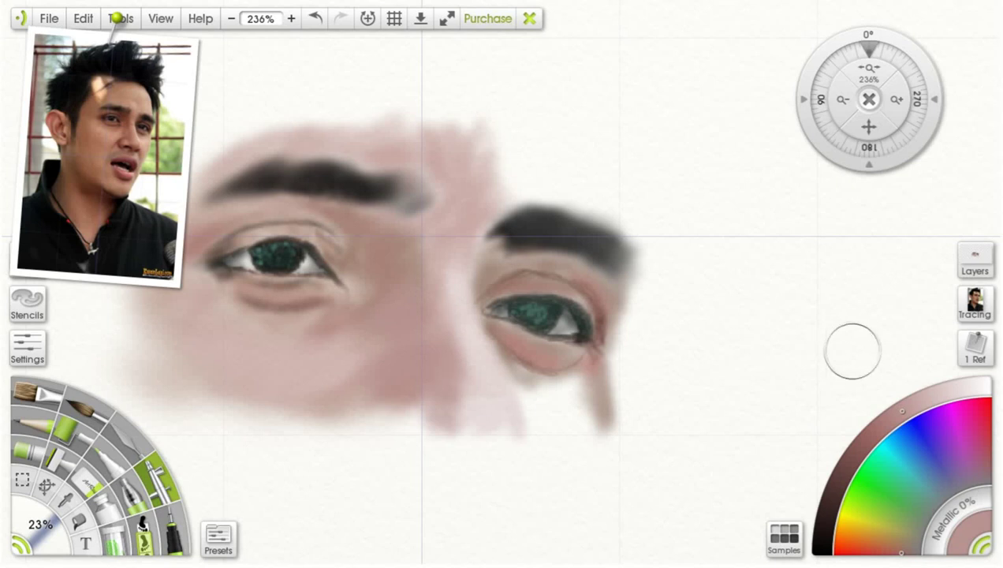
Step: Airbrush the cheek below the second eye in lighter pinks, refining at 10% and extending it down past the nose at 18% size
left_click(925, 399)
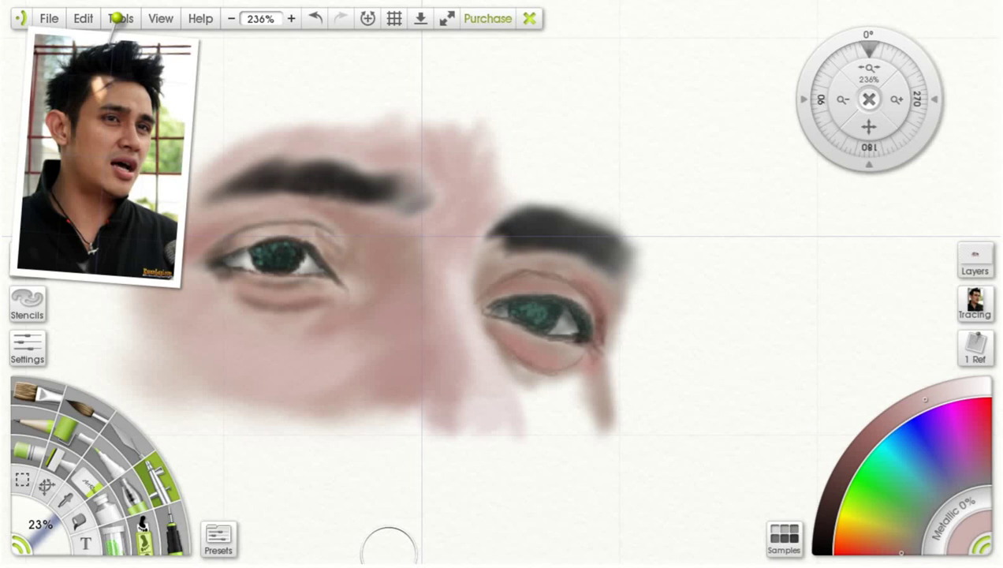
mouse_move(577, 394)
left_mouse_down()
mouse_move(587, 408)
mouse_move(573, 421)
mouse_move(550, 413)
left_mouse_up()
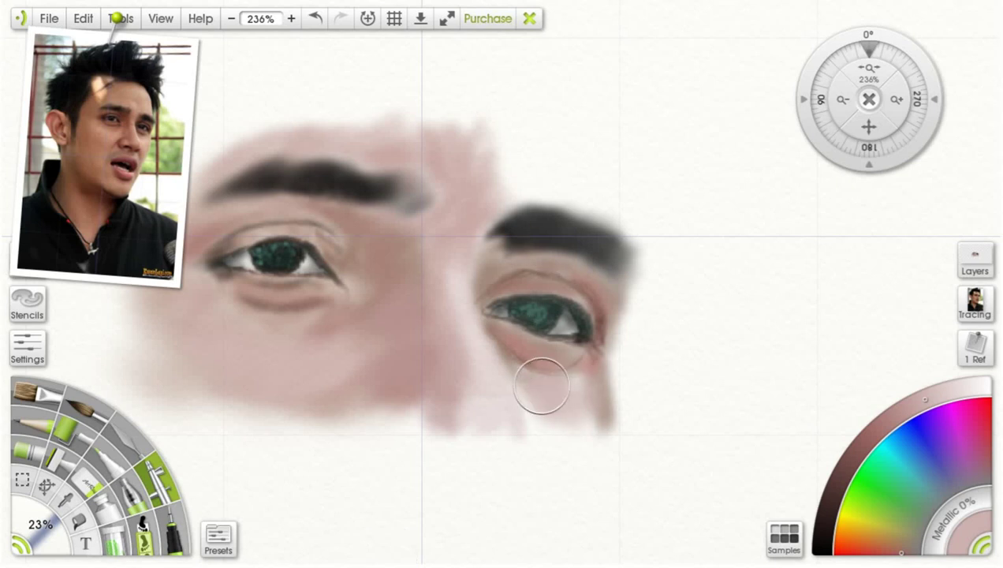
left_click_drag(32, 526, 477, 430)
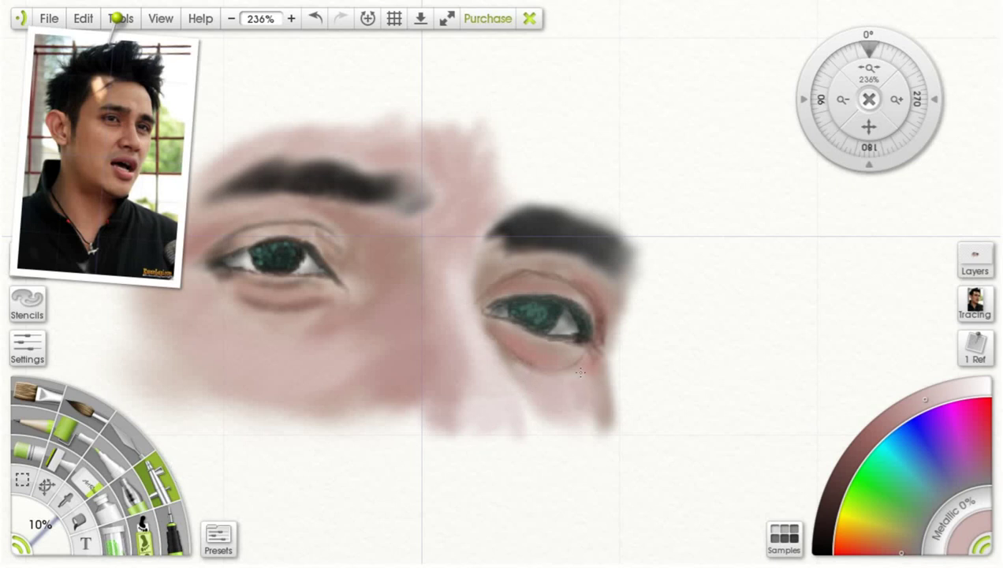
left_click(941, 394)
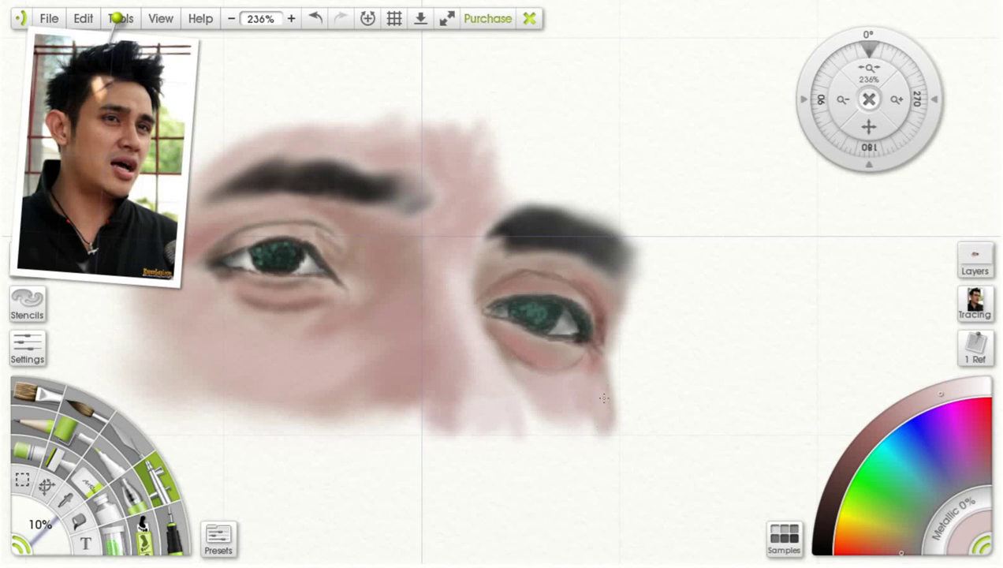
left_click_drag(587, 427, 576, 393)
left_click_drag(40, 528, 46, 523)
mouse_move(587, 411)
left_mouse_down()
mouse_move(553, 415)
mouse_move(559, 454)
mouse_move(576, 426)
mouse_move(545, 423)
mouse_move(567, 452)
mouse_move(590, 419)
mouse_move(591, 465)
mouse_move(592, 450)
mouse_move(601, 466)
mouse_move(604, 434)
mouse_move(603, 463)
mouse_move(601, 434)
mouse_move(603, 447)
mouse_move(589, 441)
mouse_move(576, 469)
mouse_move(587, 490)
mouse_move(596, 477)
mouse_move(565, 555)
mouse_move(575, 525)
mouse_move(561, 484)
mouse_move(571, 473)
mouse_move(562, 526)
mouse_move(547, 489)
mouse_move(555, 478)
mouse_move(564, 484)
mouse_move(543, 517)
mouse_move(547, 536)
mouse_move(532, 514)
mouse_move(549, 530)
left_mouse_up()
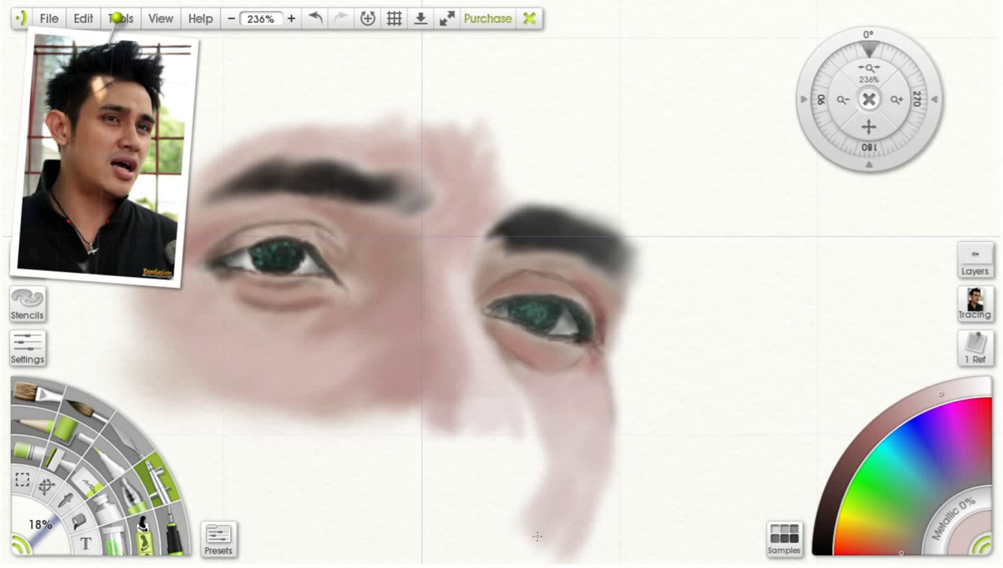
Step: Sample a very light pink, airbrush the nose tip at 18% size, and mark the nostril in reddish brown at 4%
left_click(494, 399, "alt")
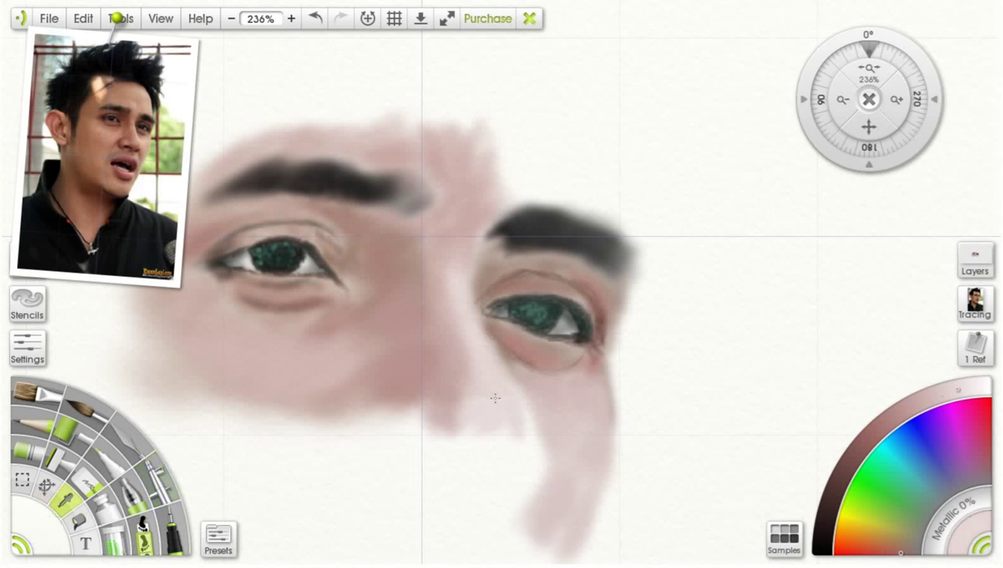
mouse_move(495, 416)
left_mouse_down()
mouse_move(510, 439)
mouse_move(493, 458)
mouse_move(509, 448)
mouse_move(505, 460)
mouse_move(473, 492)
mouse_move(515, 450)
mouse_move(508, 466)
mouse_move(521, 440)
mouse_move(521, 449)
mouse_move(523, 418)
mouse_move(529, 437)
mouse_move(522, 423)
mouse_move(487, 453)
mouse_move(484, 437)
mouse_move(475, 467)
mouse_move(468, 431)
mouse_move(486, 451)
mouse_move(476, 466)
mouse_move(463, 458)
mouse_move(463, 471)
mouse_move(457, 442)
mouse_move(474, 461)
mouse_move(483, 435)
mouse_move(483, 480)
left_mouse_up()
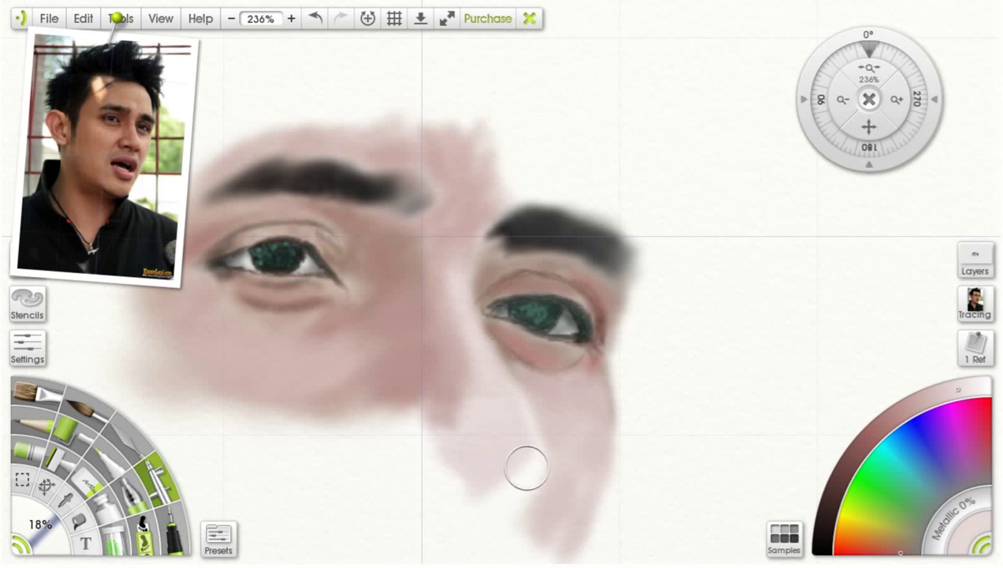
left_click_drag(38, 524, 25, 518)
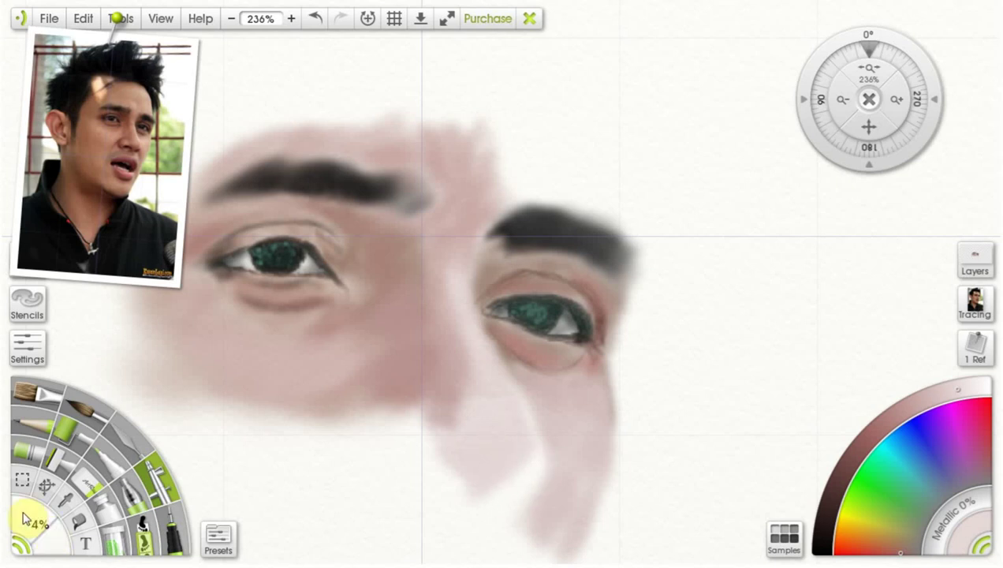
left_click(975, 387)
left_click(913, 404)
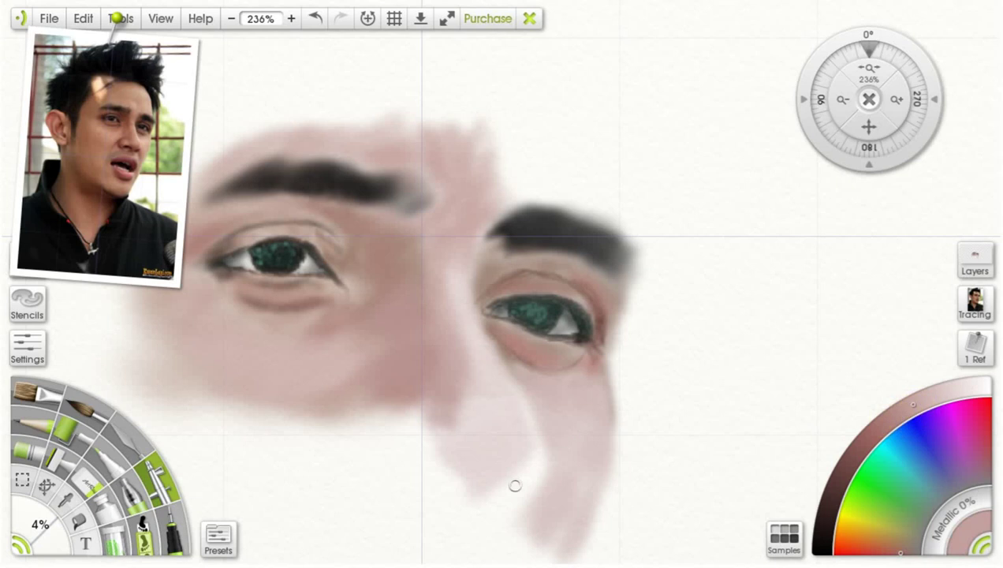
left_click(861, 446)
mouse_move(509, 504)
left_mouse_down()
mouse_move(497, 494)
mouse_move(519, 483)
left_mouse_up()
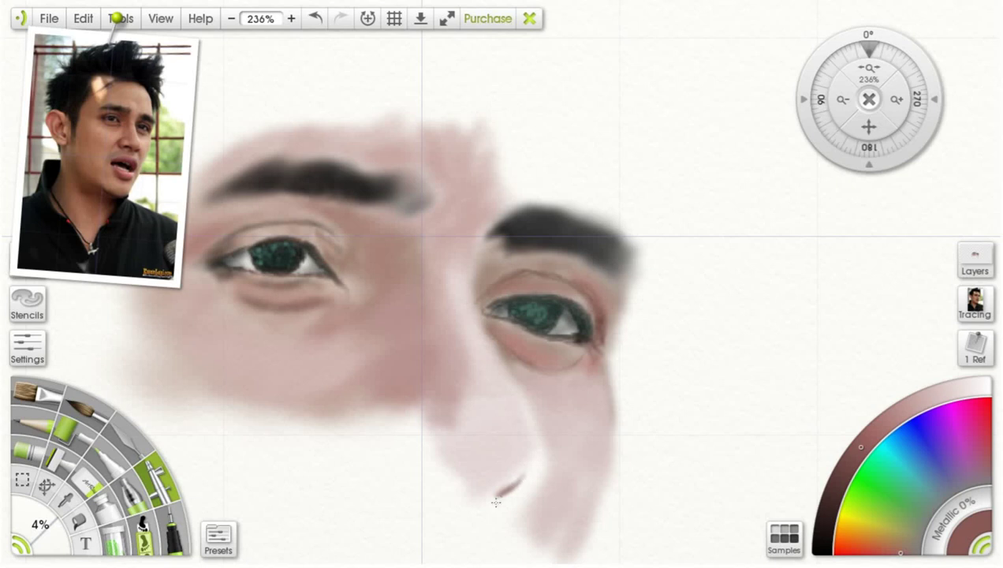
Step: Soften the nostril with a lighter reddish brown at 11% size and shade the nose wing above it in medium pink
left_click(868, 438)
left_click_drag(39, 525, 53, 534)
mouse_move(523, 479)
left_mouse_down()
mouse_move(500, 498)
mouse_move(525, 480)
left_mouse_up()
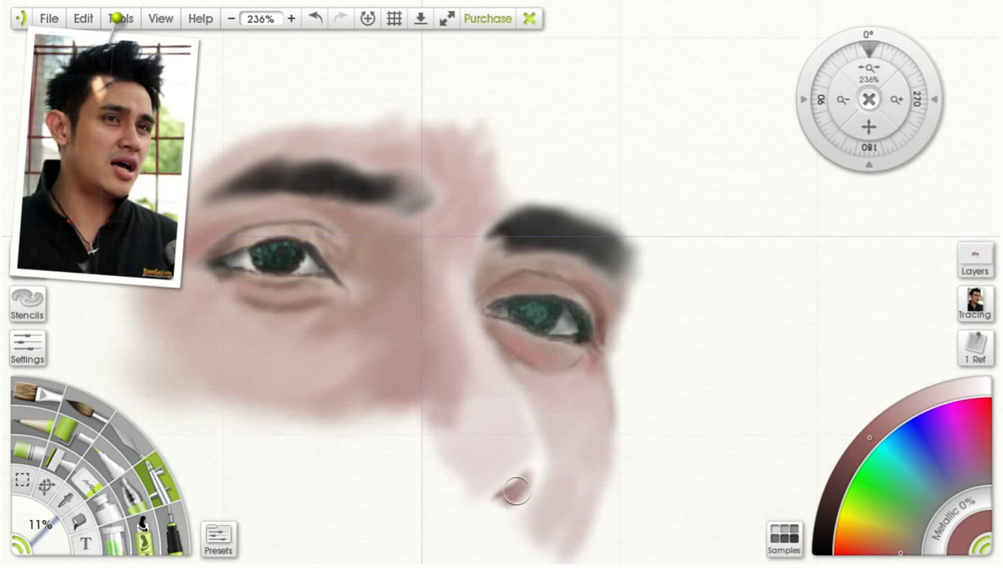
left_click(916, 402)
mouse_move(532, 457)
left_mouse_down()
mouse_move(536, 477)
mouse_move(533, 440)
mouse_move(536, 472)
left_mouse_up()
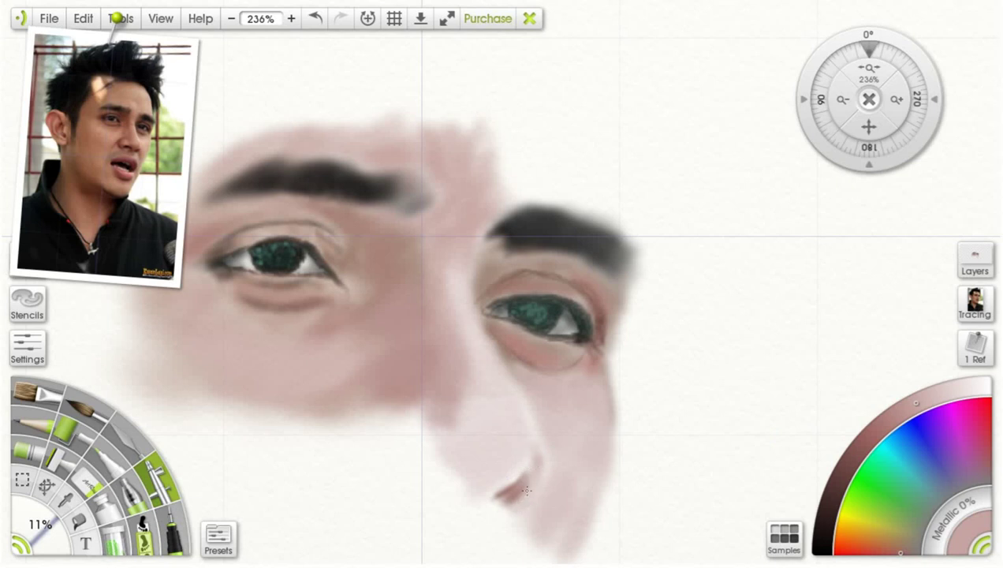
Step: Airbrush very light pink at 3% size along the nose wing to clean up the nostril's edge
left_click(963, 388)
left_click_drag(45, 522, 37, 528)
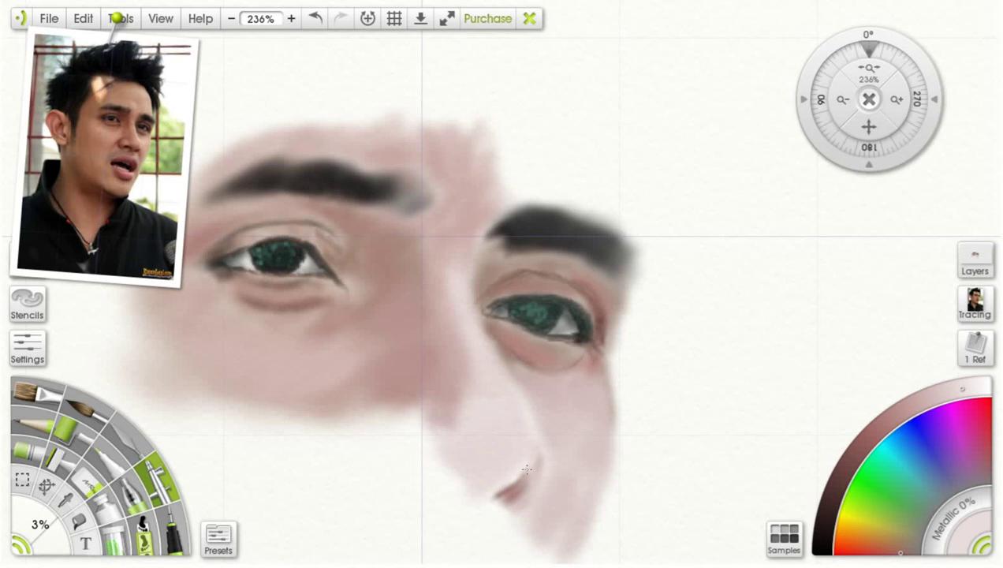
left_click(967, 388)
Step: Airbrush a medium pink shadow at 7% size along the side of the nose and around the nose wing
left_click_drag(39, 531, 45, 536)
left_click(914, 408)
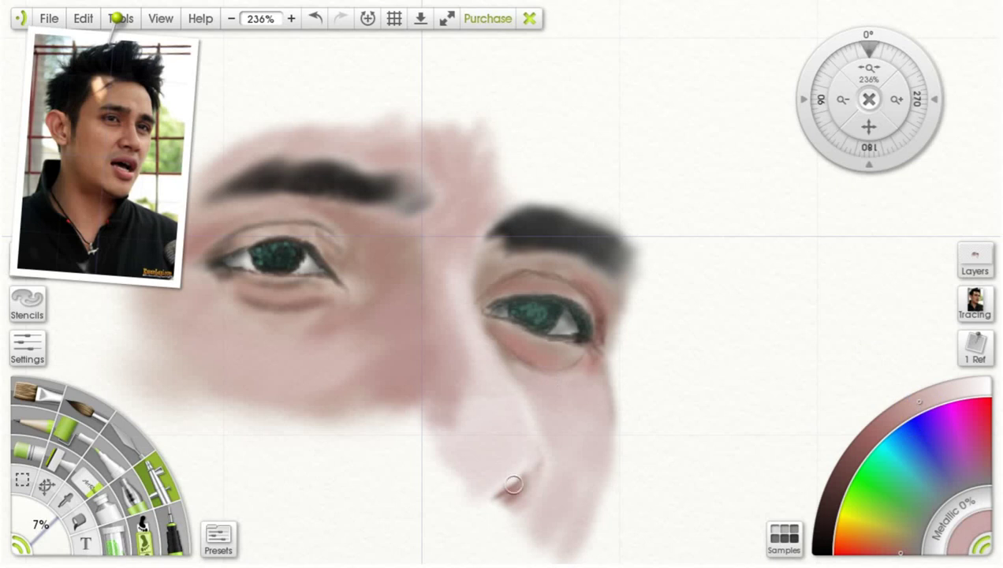
mouse_move(547, 443)
left_mouse_down()
mouse_move(510, 371)
mouse_move(530, 413)
left_mouse_up()
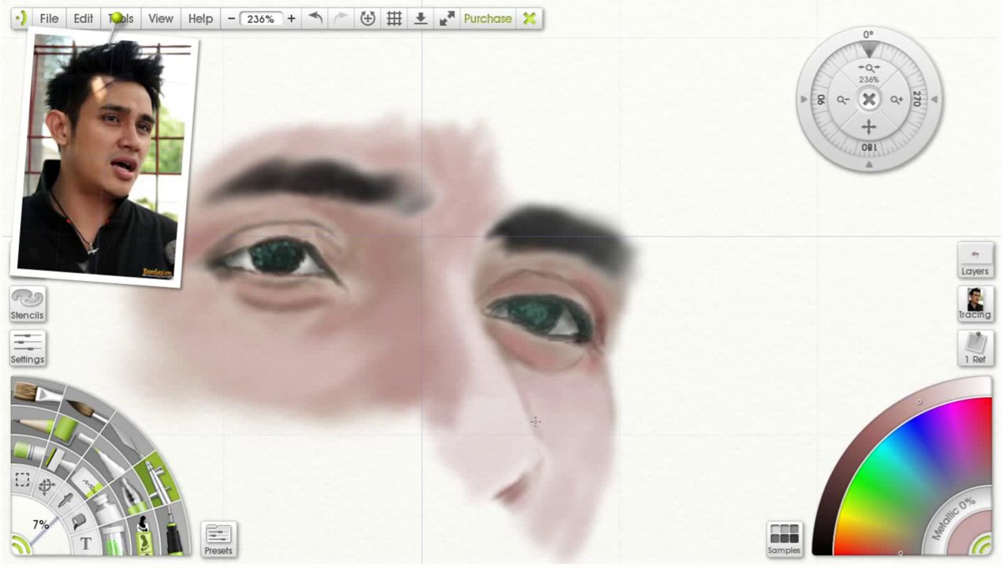
left_click_drag(545, 450, 548, 462)
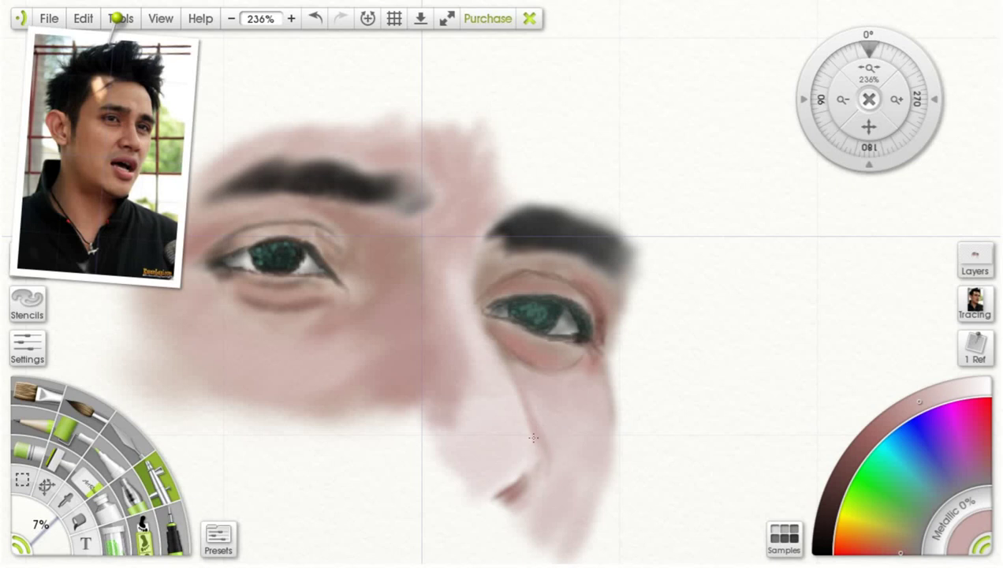
left_click_drag(543, 492, 540, 494)
left_click_drag(536, 452, 547, 462)
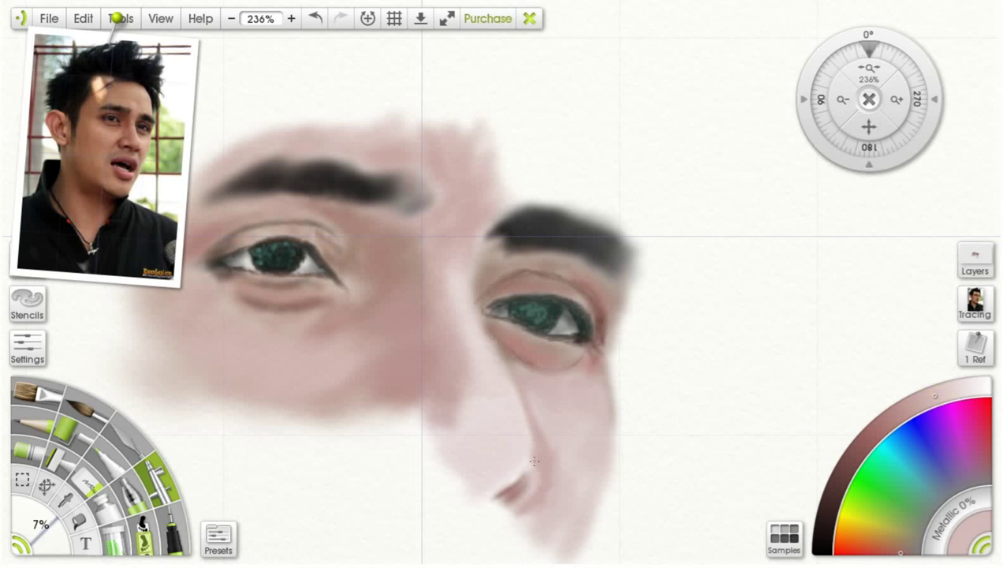
Step: Lighten the nose wing and the nostril's edge with pale pinks using the Airbrush
left_click(954, 391)
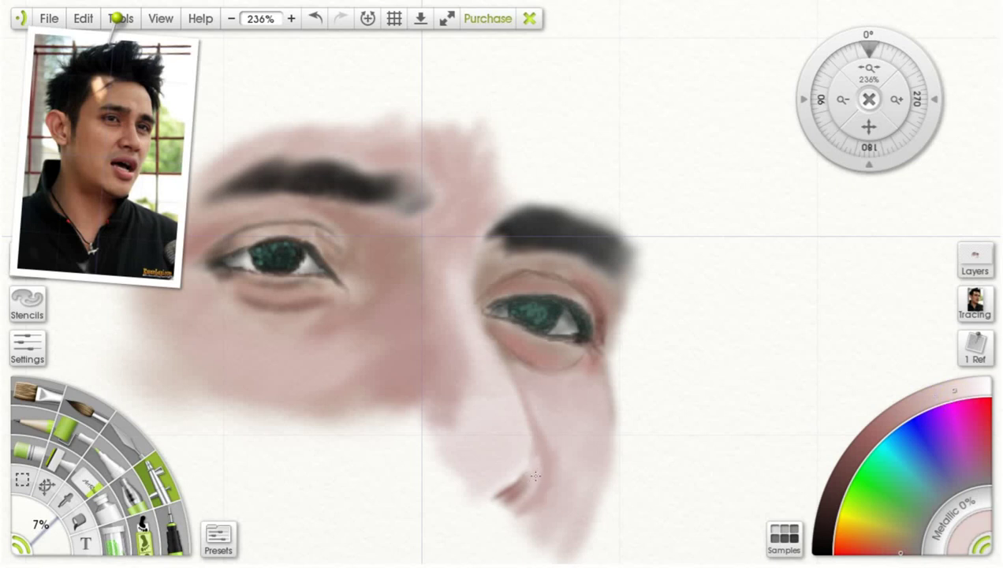
left_click_drag(534, 459, 533, 483)
left_click(949, 391)
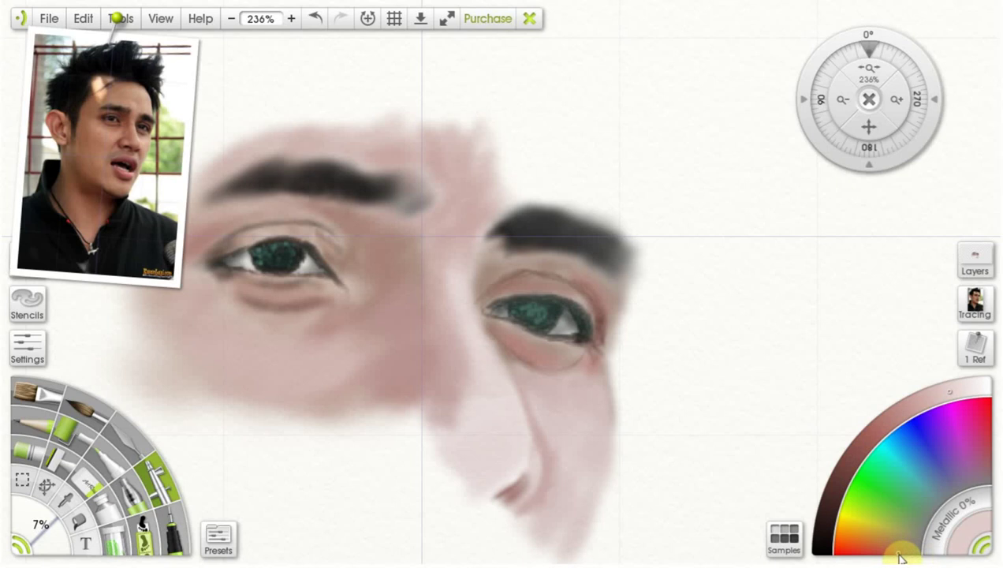
left_click_drag(490, 498, 523, 484)
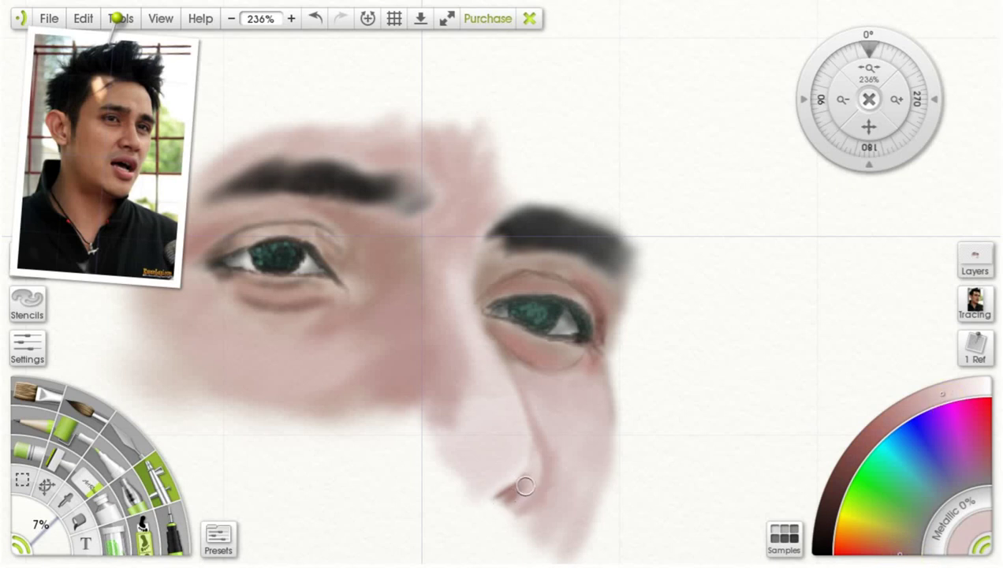
Step: Undo the last light pink stroke and airbrush medium pink along the lower edge of the nose beside the nostril
left_click(922, 399)
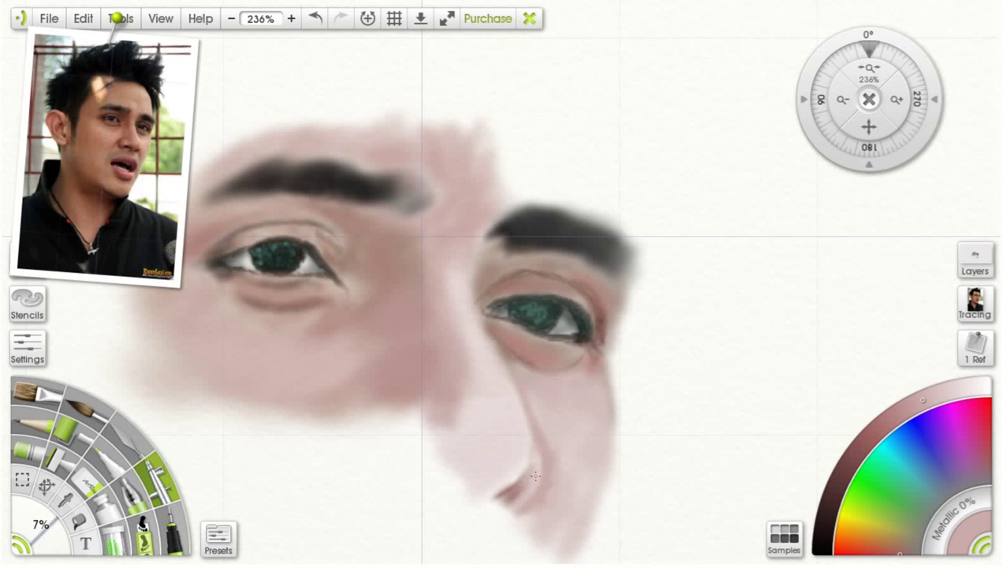
key("ctrl+z")
left_click(907, 408)
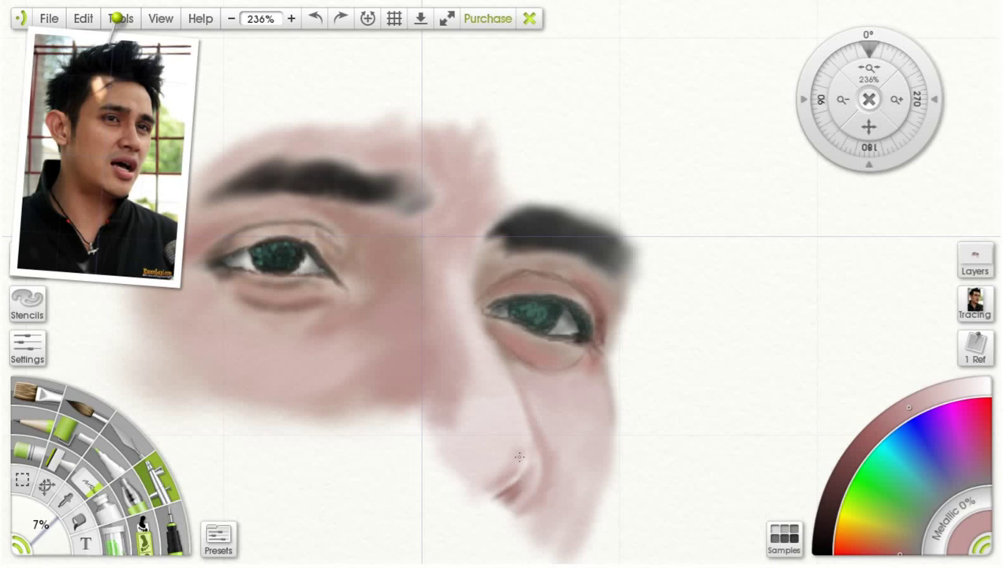
mouse_move(509, 473)
left_mouse_down()
mouse_move(501, 464)
mouse_move(490, 473)
left_mouse_up()
Step: Shade the tip of the nose and its lower edge in medium pink with the Airbrush at 14% size
left_click_drag(47, 530, 57, 522)
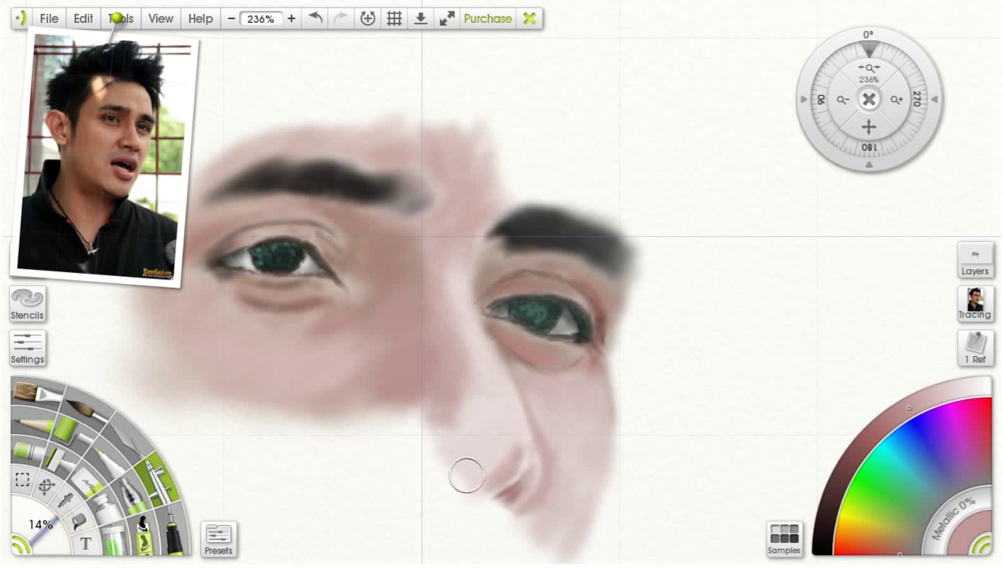
mouse_move(502, 450)
left_mouse_down()
mouse_move(478, 476)
mouse_move(459, 459)
left_mouse_up()
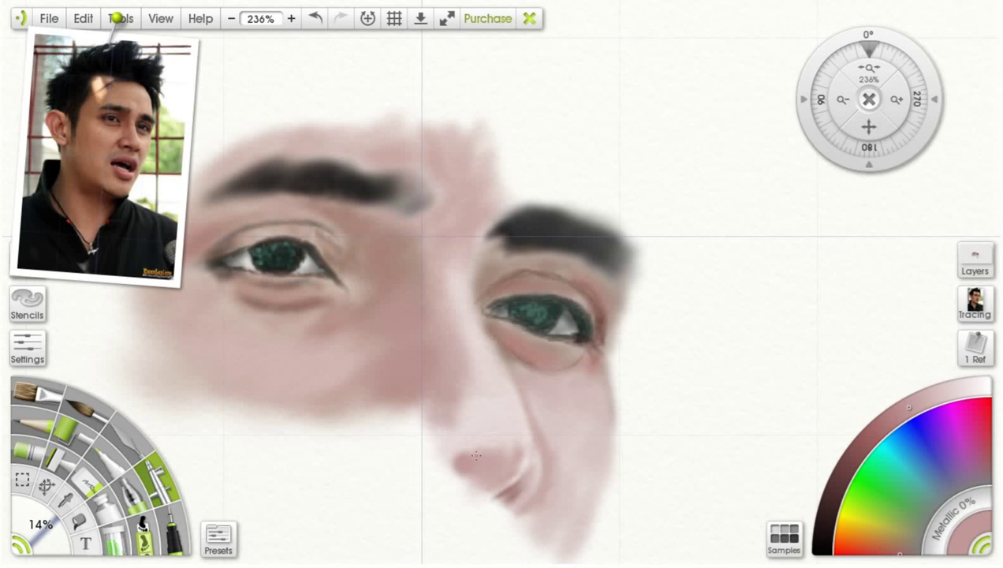
left_click_drag(475, 446, 473, 441)
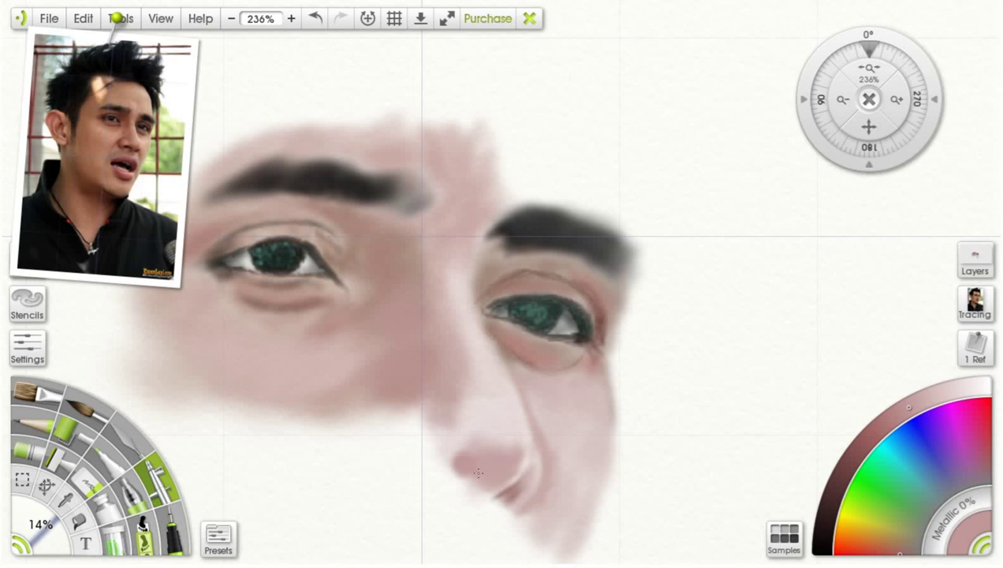
mouse_move(481, 483)
left_mouse_down()
mouse_move(477, 496)
mouse_move(464, 497)
mouse_move(478, 489)
mouse_move(471, 503)
left_mouse_up()
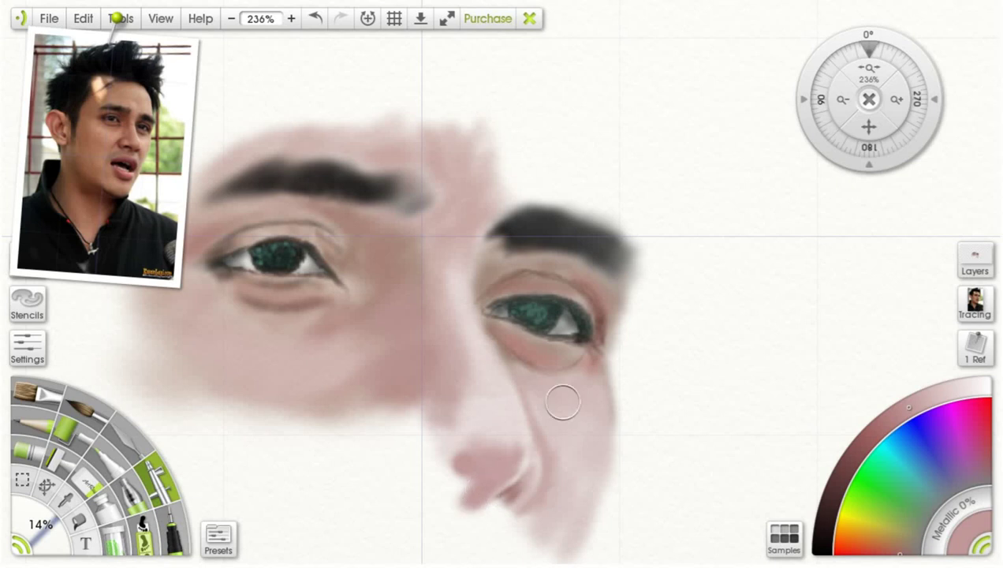
Step: Blend the upper edge of the nose tip's shadow into the bridge using lighter pinks
left_click_drag(908, 407, 919, 399)
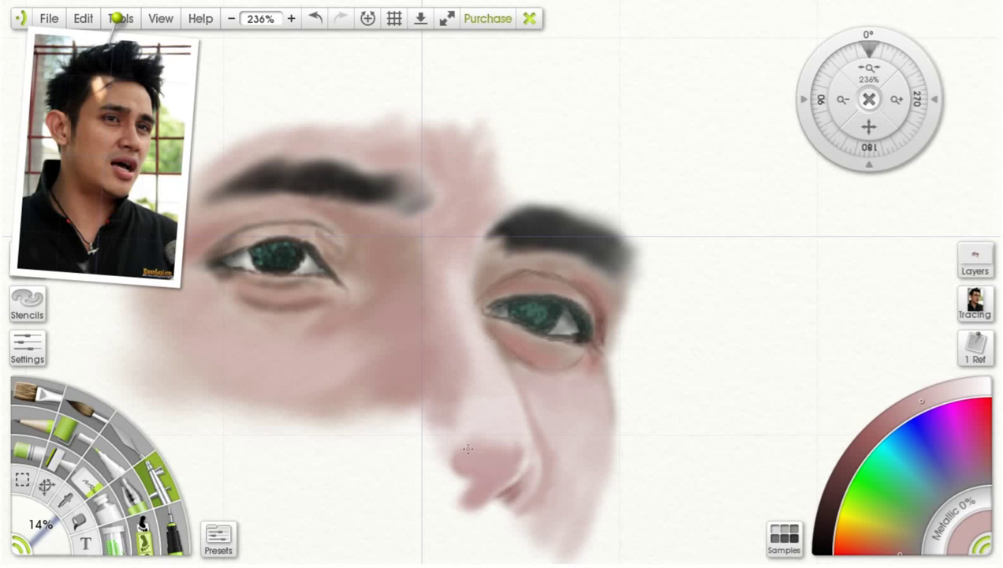
mouse_move(471, 446)
left_mouse_down()
mouse_move(454, 409)
mouse_move(463, 404)
mouse_move(458, 447)
mouse_move(458, 427)
mouse_move(486, 442)
left_mouse_up()
left_click(942, 393)
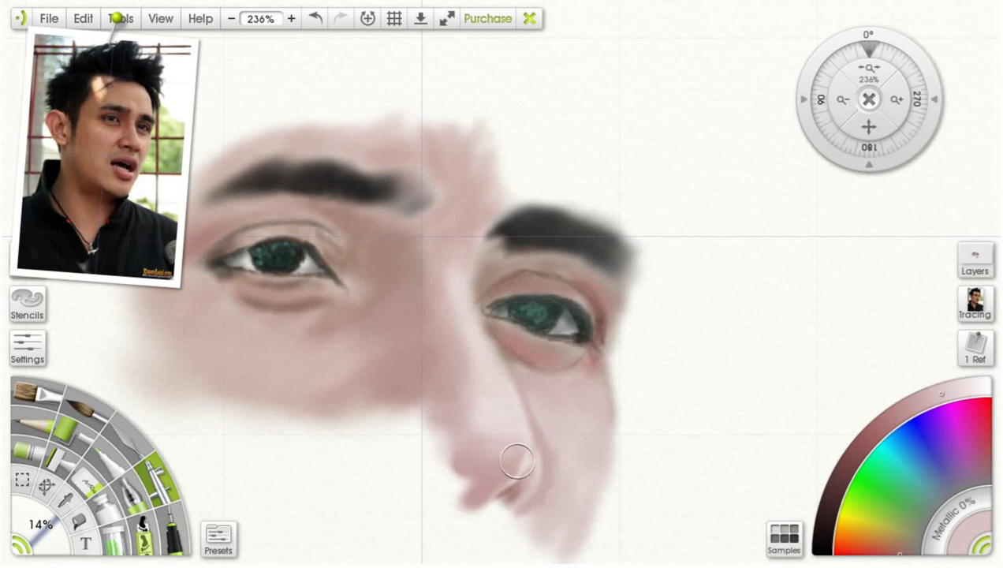
Step: Sample a dark reddish brown from the mouth area of the reference photo and airbrush the second nostril at 14% size
left_click(66, 499)
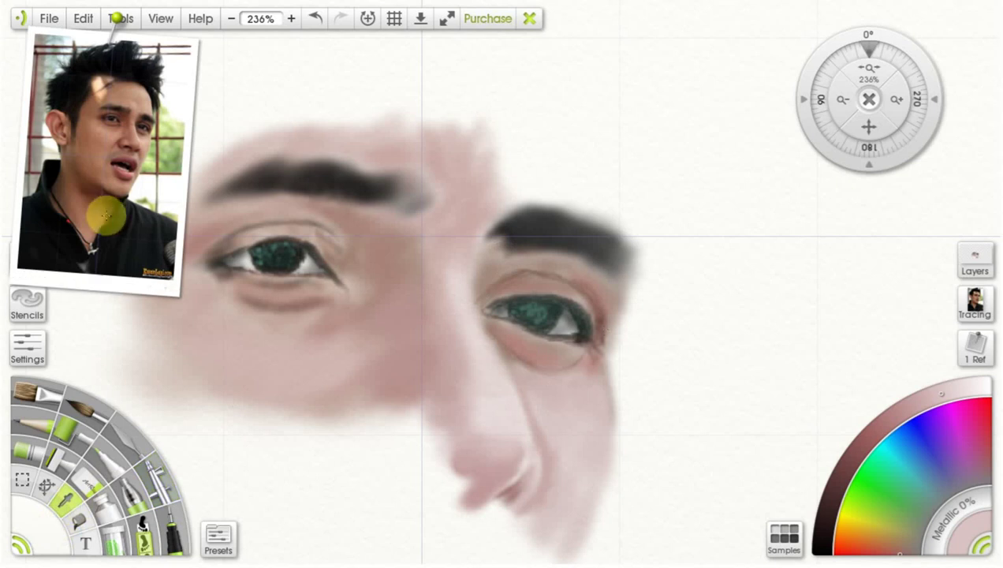
left_click(124, 164)
left_click(125, 165)
left_click(124, 150)
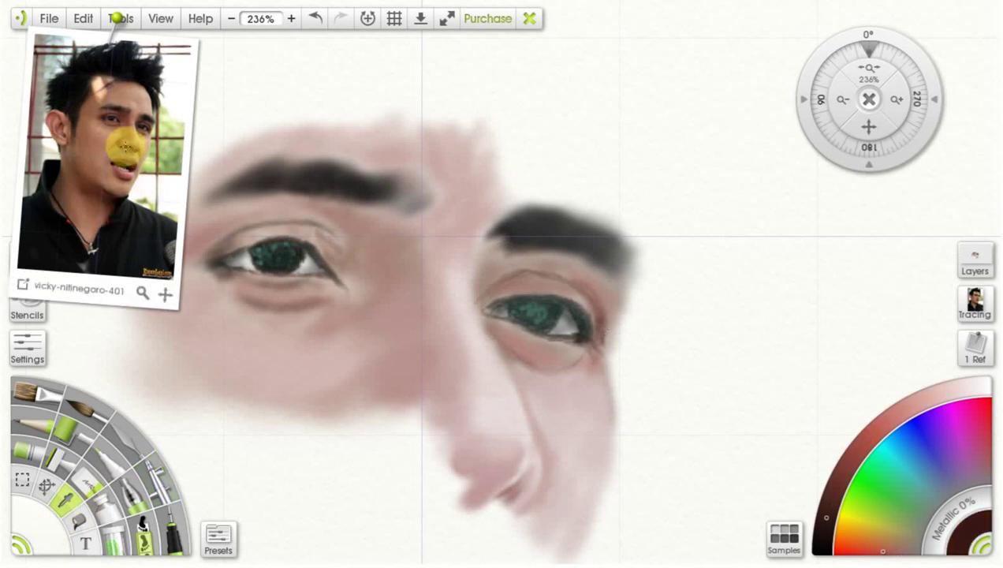
left_click(167, 488)
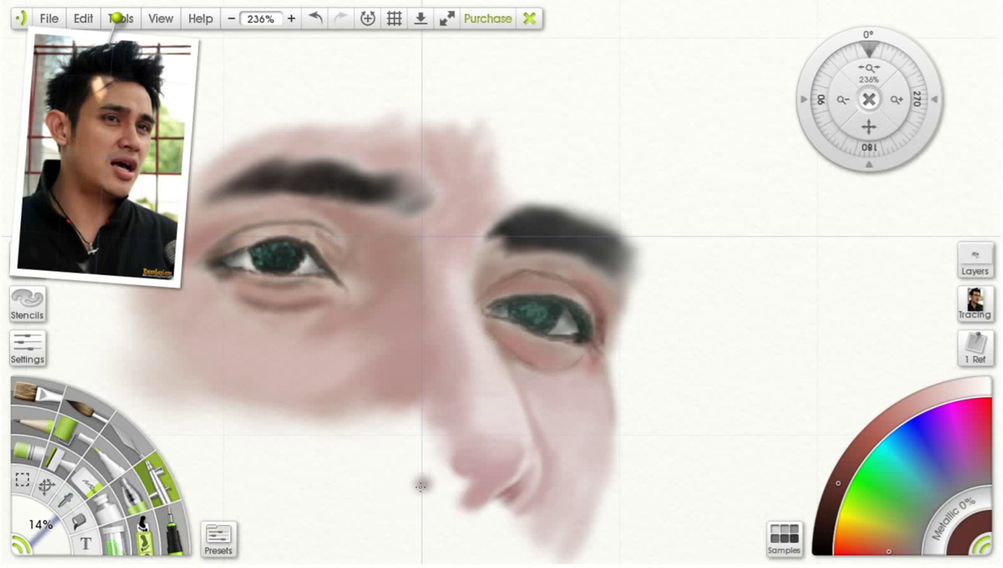
mouse_move(421, 484)
left_mouse_down()
mouse_move(403, 483)
mouse_move(444, 490)
mouse_move(430, 479)
mouse_move(454, 501)
left_mouse_up()
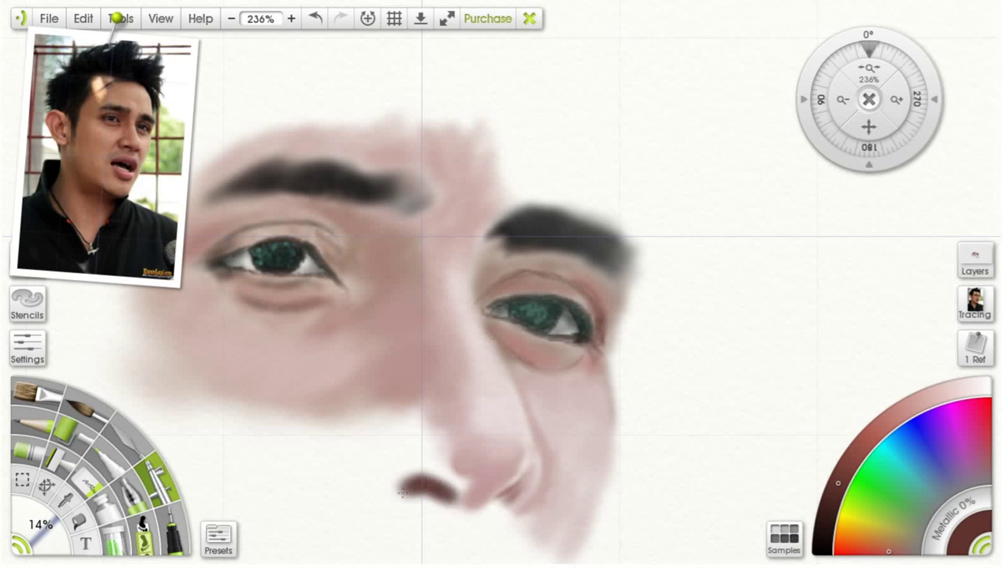
Step: Darken the new nostril with a dark greenish grey, refining its edge with the Airbrush at 11% size
left_click_drag(897, 524, 926, 513)
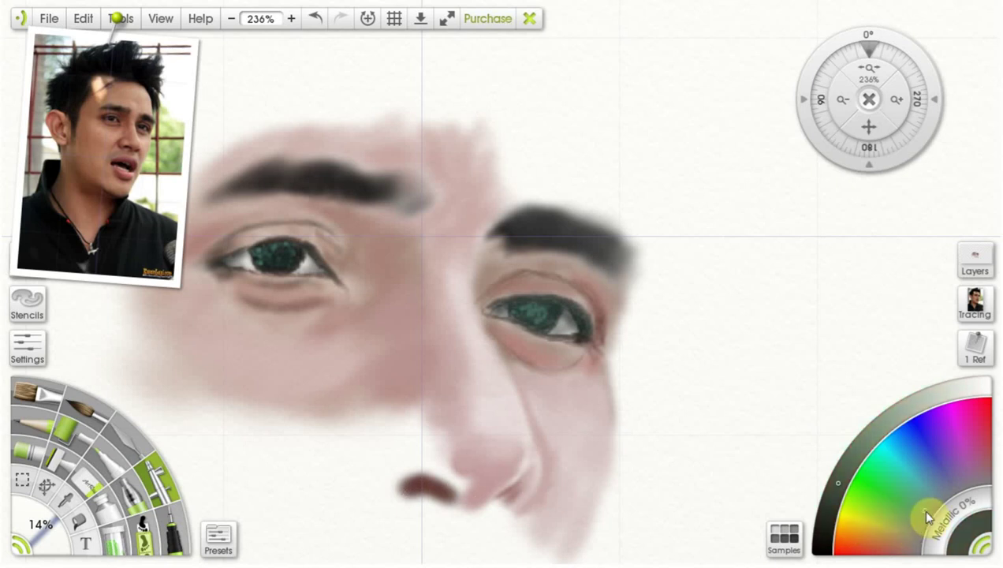
left_click_drag(440, 490, 417, 481)
left_click_drag(27, 531, 21, 535)
mouse_move(393, 483)
left_mouse_down()
mouse_move(448, 492)
mouse_move(412, 486)
left_mouse_up()
Step: Sample the skin shadow beside the nose, darken it to medium brown and airbrush the lower part of the new nostril
left_click(65, 494)
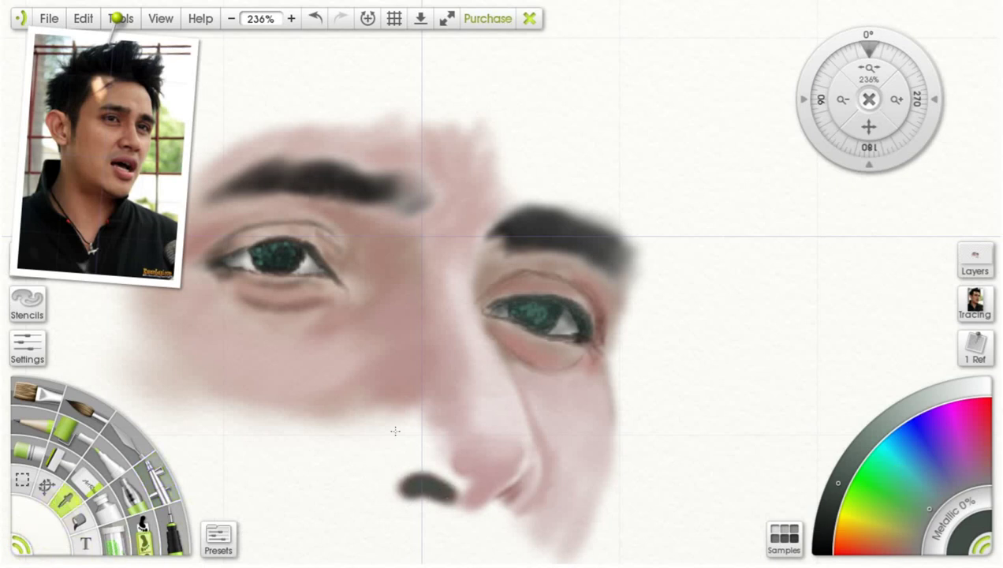
left_click(384, 281)
left_click(156, 482)
mouse_move(846, 438)
left_mouse_down()
mouse_move(857, 465)
mouse_move(871, 451)
mouse_move(864, 457)
left_mouse_up()
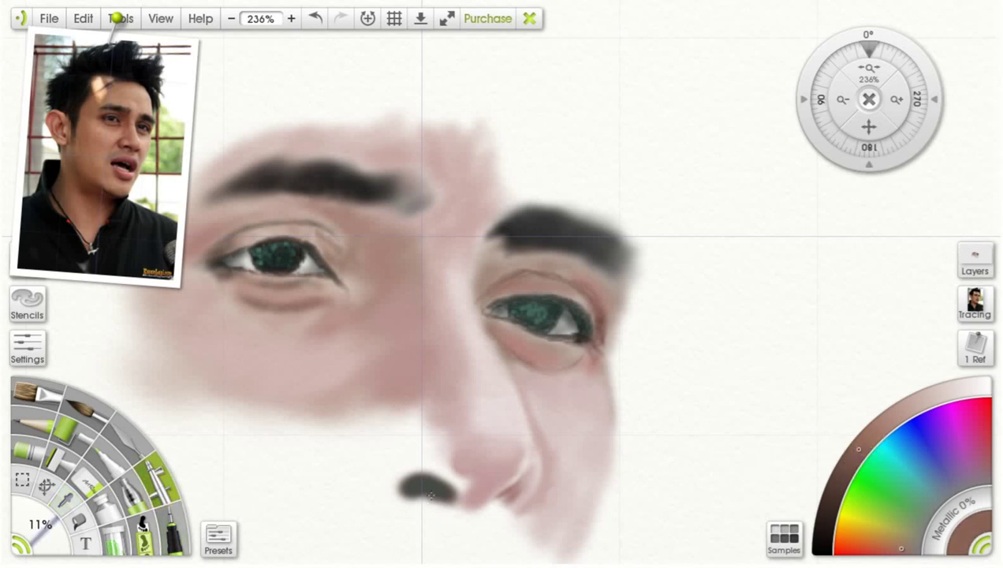
mouse_move(417, 502)
left_mouse_down()
mouse_move(394, 496)
mouse_move(432, 504)
left_mouse_up()
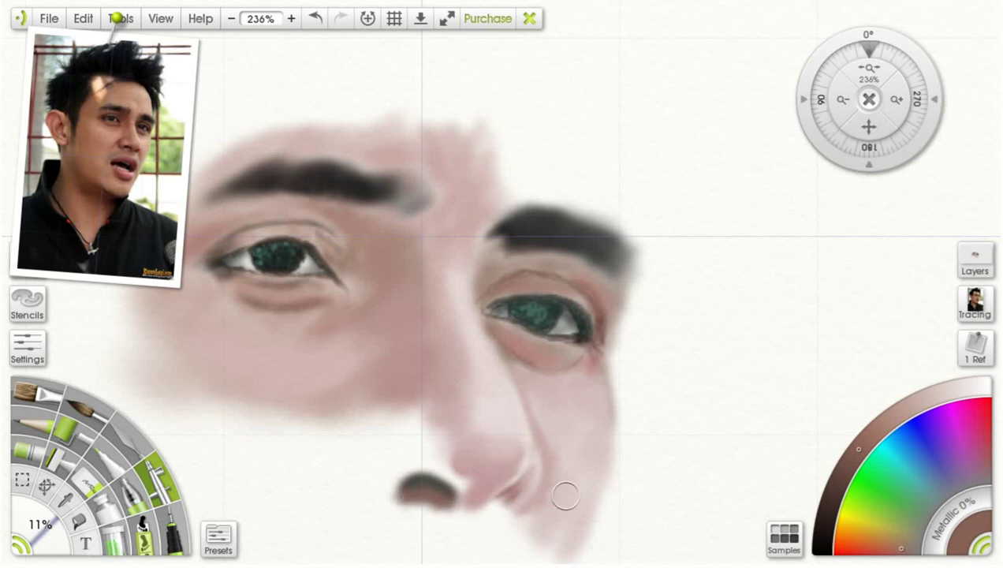
Step: Soften the area beneath the new nostril with progressively adjusted lighter pinkish browns
left_click(897, 413)
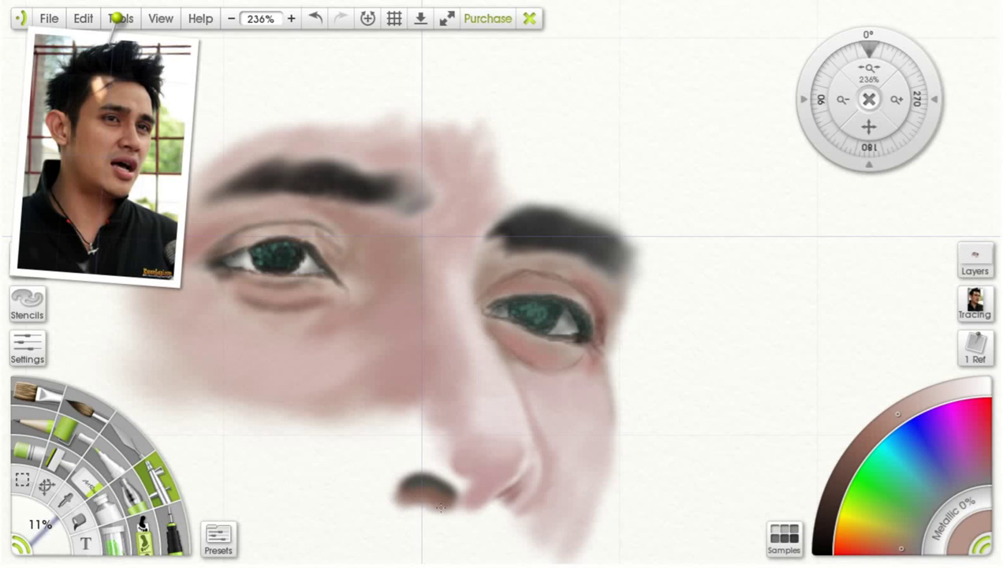
left_click(912, 404)
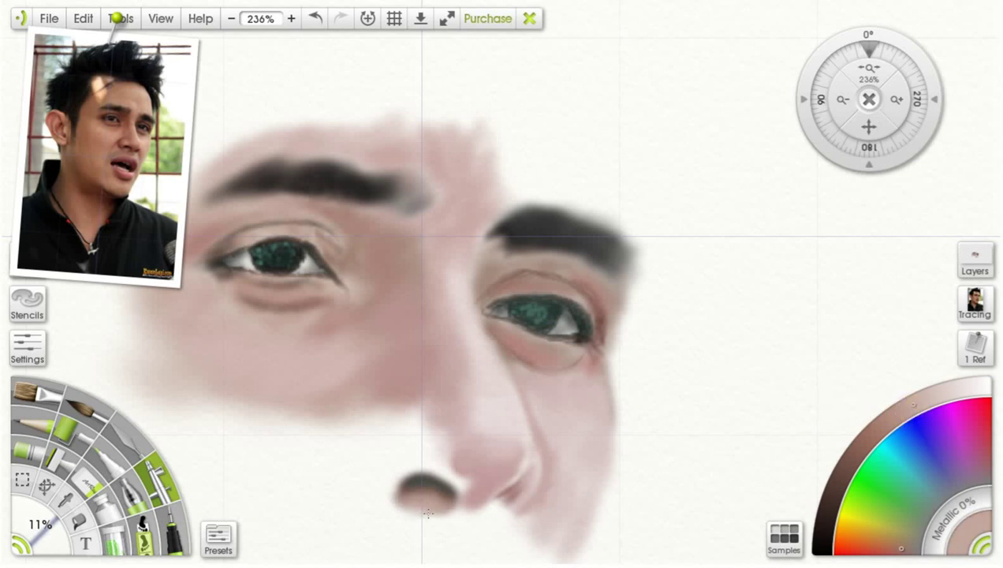
left_click(894, 416)
left_click_drag(433, 521, 452, 518)
Step: Sample pink from the nose tip, airbrush the nose's underside and the near nose wing, and fill the gap with lighter pink
left_click(60, 507)
left_click(479, 481)
left_click(163, 490)
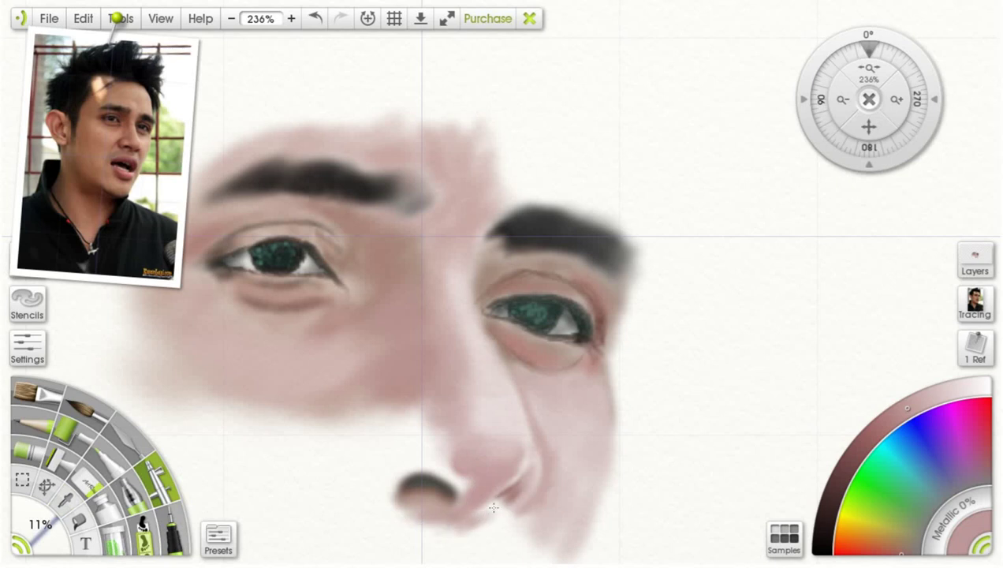
mouse_move(393, 516)
left_mouse_down()
mouse_move(377, 467)
mouse_move(366, 474)
mouse_move(367, 448)
mouse_move(361, 459)
mouse_move(374, 443)
mouse_move(360, 459)
mouse_move(366, 470)
mouse_move(366, 449)
mouse_move(384, 430)
mouse_move(373, 469)
mouse_move(363, 469)
mouse_move(387, 492)
mouse_move(367, 479)
mouse_move(384, 445)
mouse_move(396, 456)
mouse_move(386, 477)
mouse_move(383, 436)
mouse_move(371, 434)
mouse_move(412, 418)
mouse_move(377, 432)
mouse_move(430, 429)
mouse_move(409, 423)
mouse_move(420, 426)
mouse_move(378, 453)
mouse_move(406, 435)
mouse_move(399, 458)
left_mouse_up()
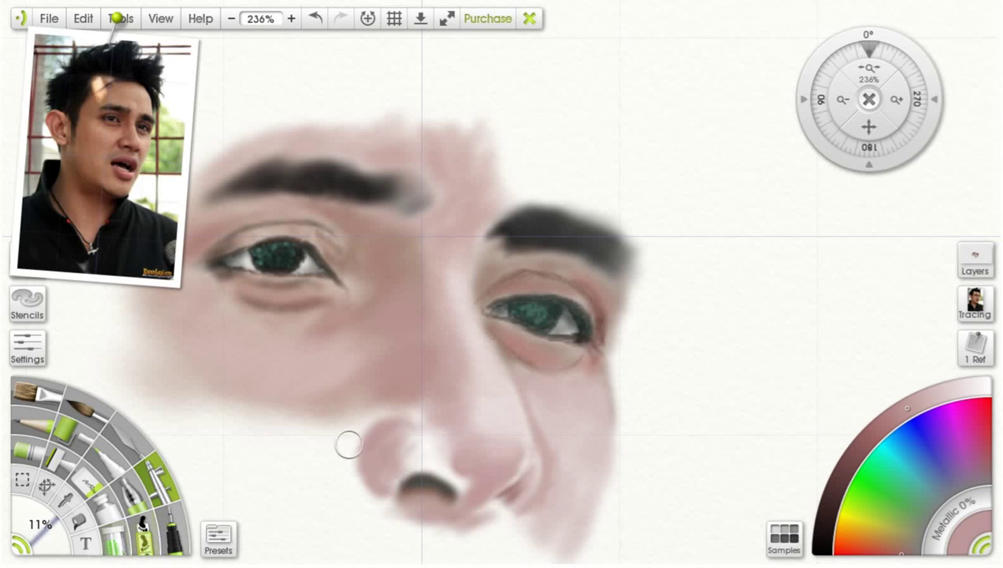
left_click(931, 398)
mouse_move(390, 447)
left_mouse_down()
mouse_move(412, 438)
mouse_move(419, 456)
mouse_move(424, 432)
mouse_move(432, 463)
mouse_move(410, 430)
mouse_move(423, 420)
mouse_move(407, 460)
mouse_move(439, 455)
mouse_move(418, 443)
mouse_move(416, 457)
mouse_move(449, 453)
mouse_move(438, 485)
mouse_move(447, 472)
mouse_move(439, 468)
mouse_move(466, 481)
mouse_move(434, 467)
left_mouse_up()
Step: Airbrush the cheek crease beside the near nose wing in dark pink at 3% size and deepen the far nostril with reddish brown
left_click(886, 422)
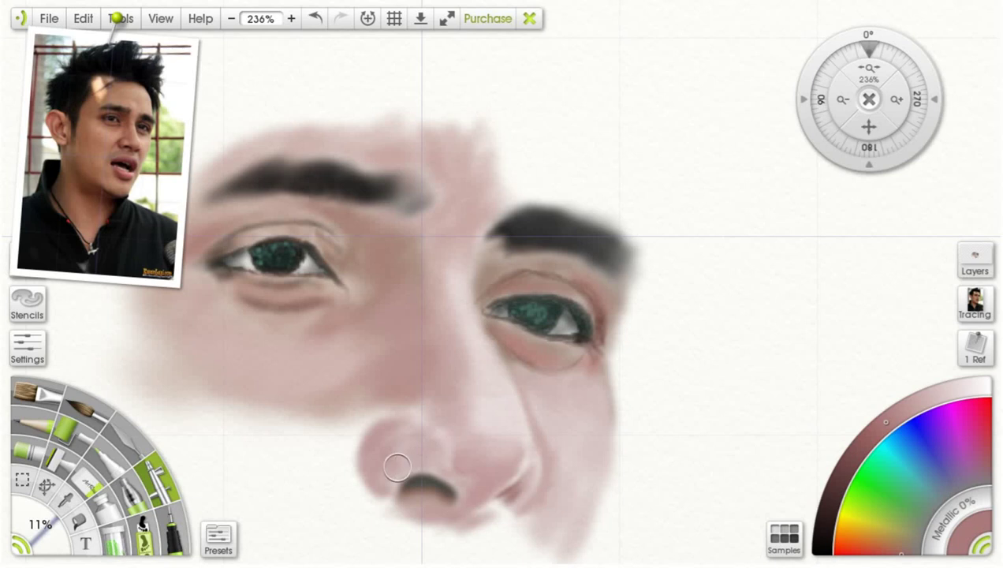
left_click(873, 435)
left_click_drag(41, 524, 42, 529)
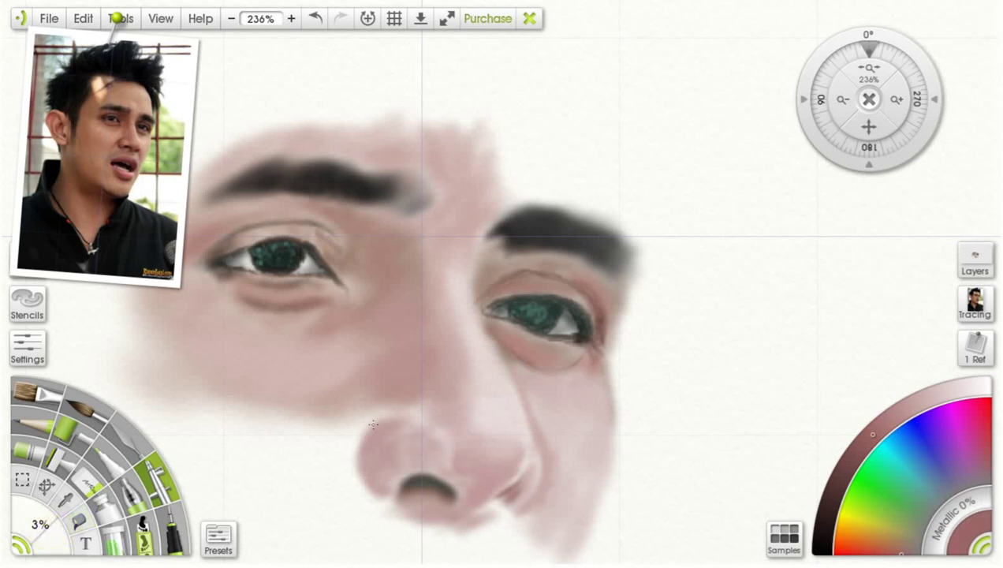
mouse_move(360, 433)
left_mouse_down()
mouse_move(319, 497)
mouse_move(367, 426)
left_mouse_up()
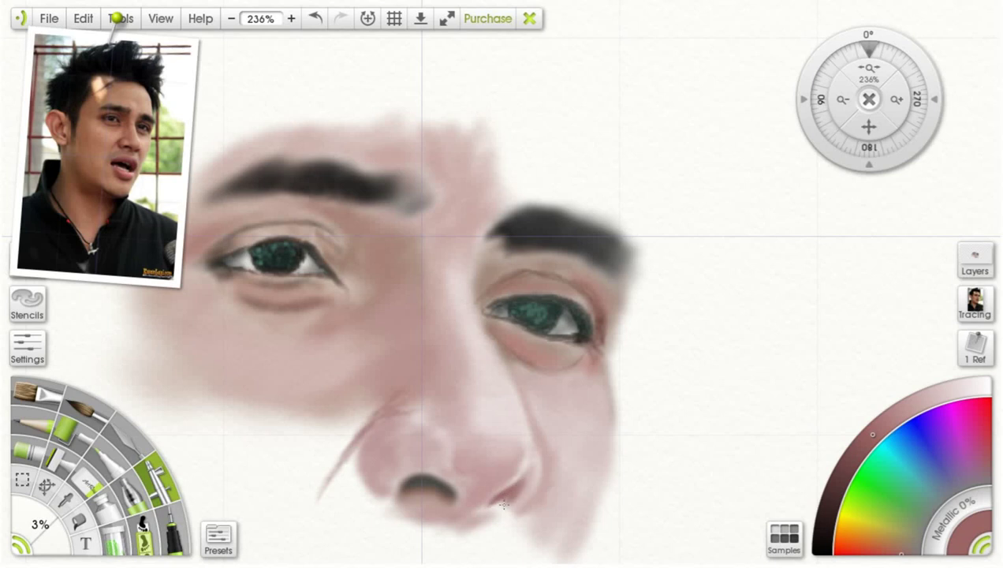
left_click(848, 464)
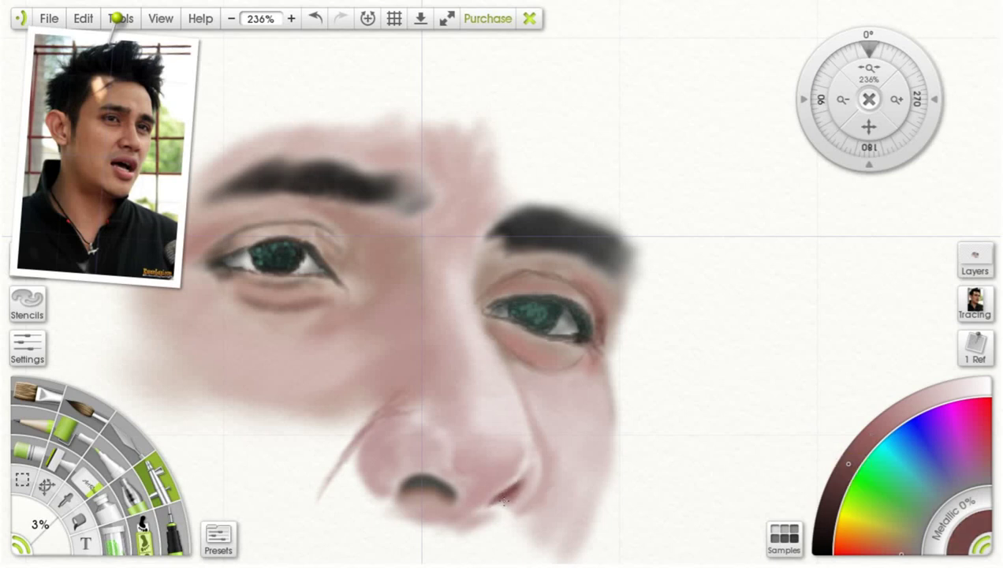
Step: Sample the skin tone at the cheek's lower edge and airbrush the cheek outward and down to the crease at 37% size
left_click(68, 499)
left_click(233, 382)
left_click(166, 487)
left_click_drag(39, 528, 65, 541)
mouse_move(231, 390)
left_mouse_down()
mouse_move(227, 428)
mouse_move(281, 405)
mouse_move(260, 435)
mouse_move(238, 410)
mouse_move(175, 389)
mouse_move(164, 354)
mouse_move(234, 419)
mouse_move(332, 422)
mouse_move(327, 411)
mouse_move(341, 407)
mouse_move(267, 457)
mouse_move(295, 389)
mouse_move(311, 446)
mouse_move(342, 429)
mouse_move(295, 482)
mouse_move(219, 461)
mouse_move(234, 491)
mouse_move(179, 423)
mouse_move(181, 389)
mouse_move(155, 406)
mouse_move(208, 434)
mouse_move(115, 378)
mouse_move(102, 350)
mouse_move(136, 313)
left_mouse_up()
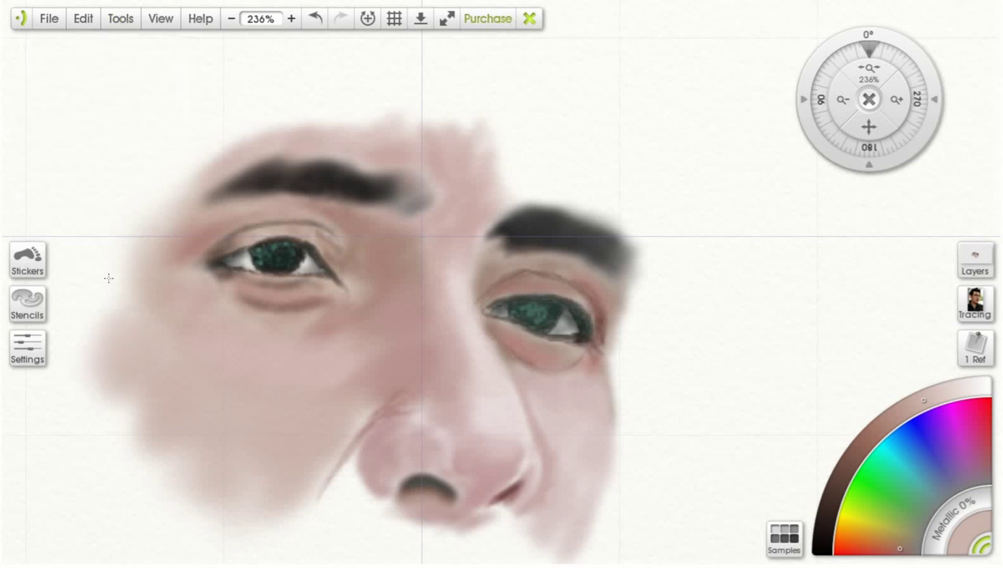
left_click_drag(127, 324, 122, 281)
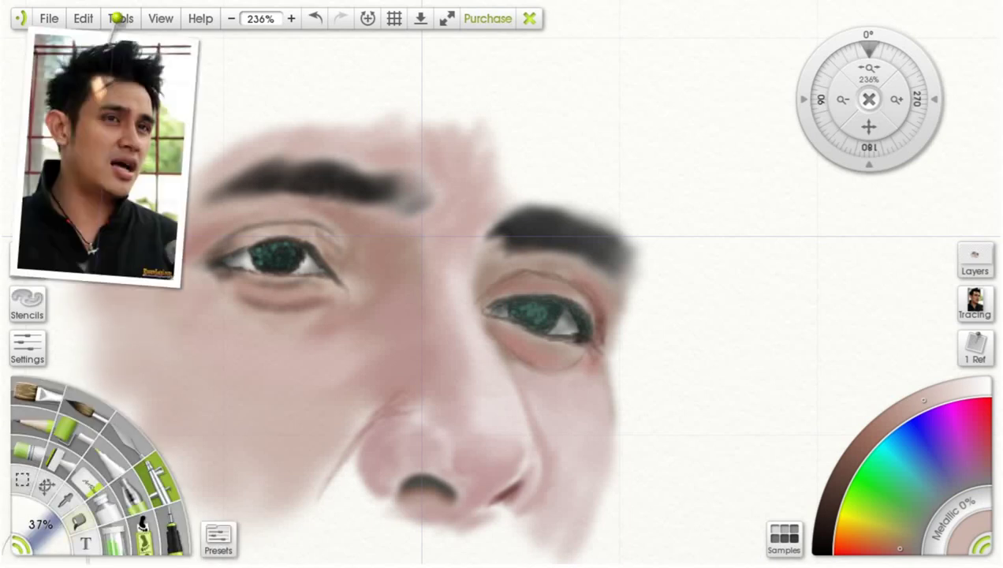
Step: Extend the cheek skin further down and outward at 37% size, undoing the stray stroke across the eye and eyebrow
left_click(21, 545)
mouse_move(192, 457)
left_mouse_down()
mouse_move(136, 439)
mouse_move(118, 353)
mouse_move(167, 426)
mouse_move(191, 438)
mouse_move(197, 505)
mouse_move(181, 536)
mouse_move(126, 536)
mouse_move(141, 523)
mouse_move(304, 513)
mouse_move(283, 527)
mouse_move(320, 504)
left_mouse_up()
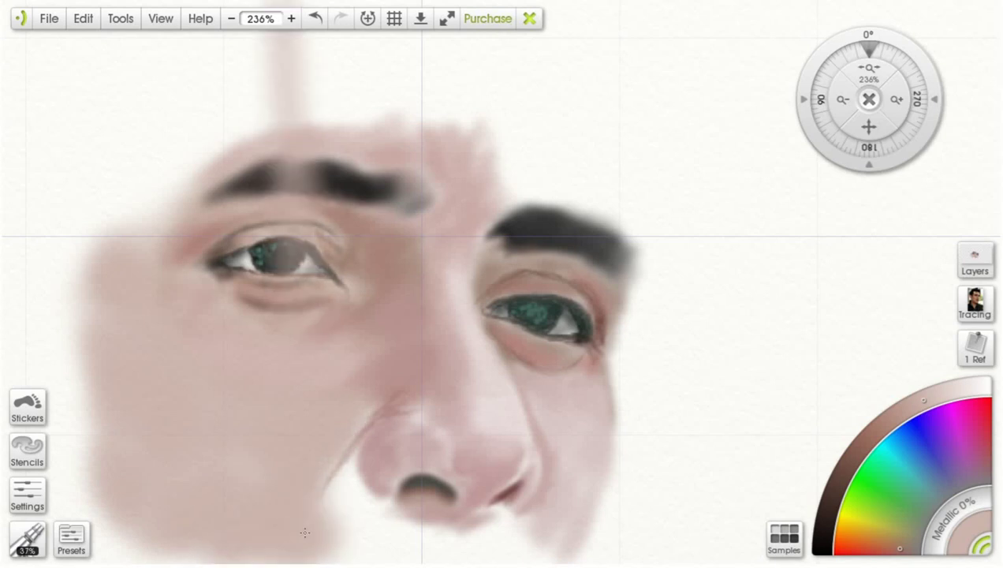
key("ctrl+z")
mouse_move(145, 438)
left_mouse_down()
mouse_move(170, 424)
mouse_move(136, 461)
mouse_move(110, 419)
mouse_move(91, 448)
mouse_move(156, 510)
mouse_move(251, 499)
mouse_move(128, 388)
mouse_move(223, 529)
left_mouse_up()
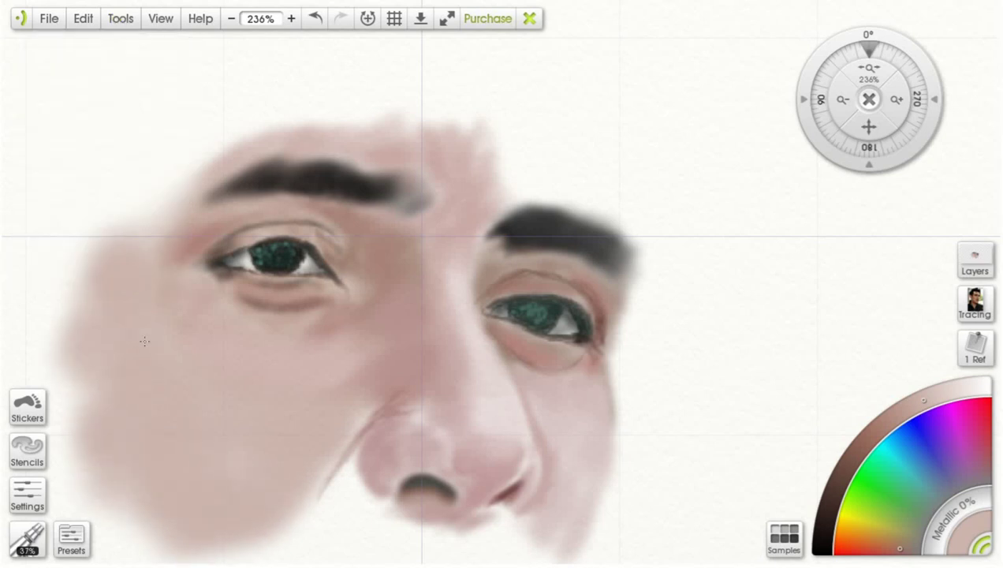
Step: Sample the dark colour at the near eye's outer corner and airbrush fine dark strokes extending that corner at 4% size
left_click(28, 540)
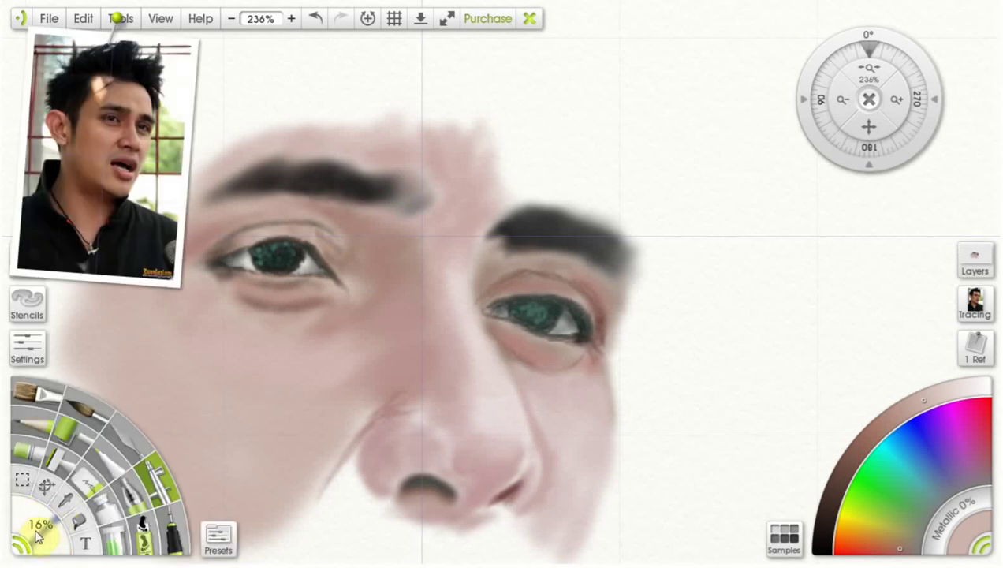
left_click(65, 499)
left_click(222, 269)
left_click(160, 481)
left_click_drag(42, 522, 37, 523)
left_click_drag(210, 264, 200, 267)
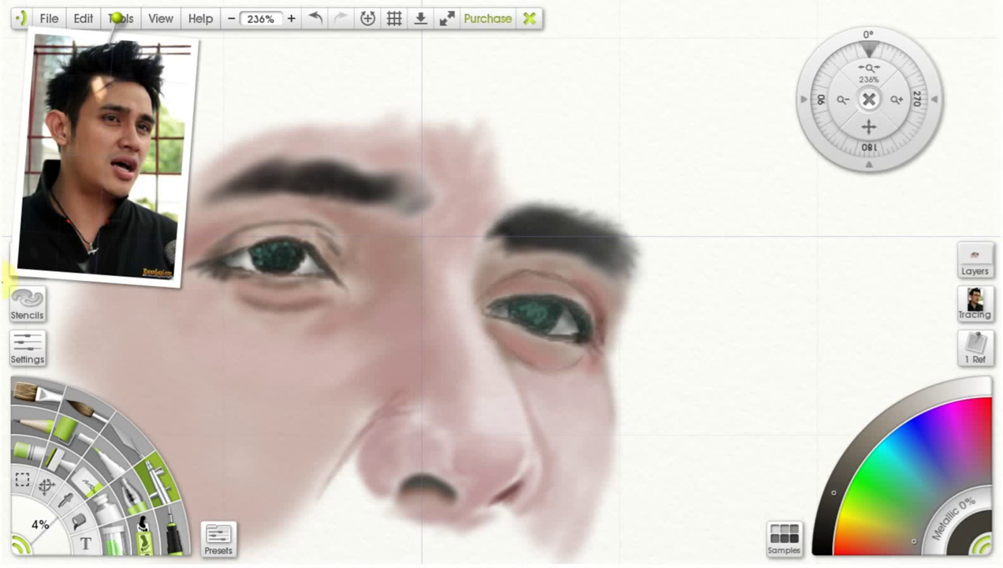
Step: Sample near-black from the reference photo's mouth and airbrush the dark mouth opening below the nose at 20% size
left_click_drag(871, 129, 860, 7)
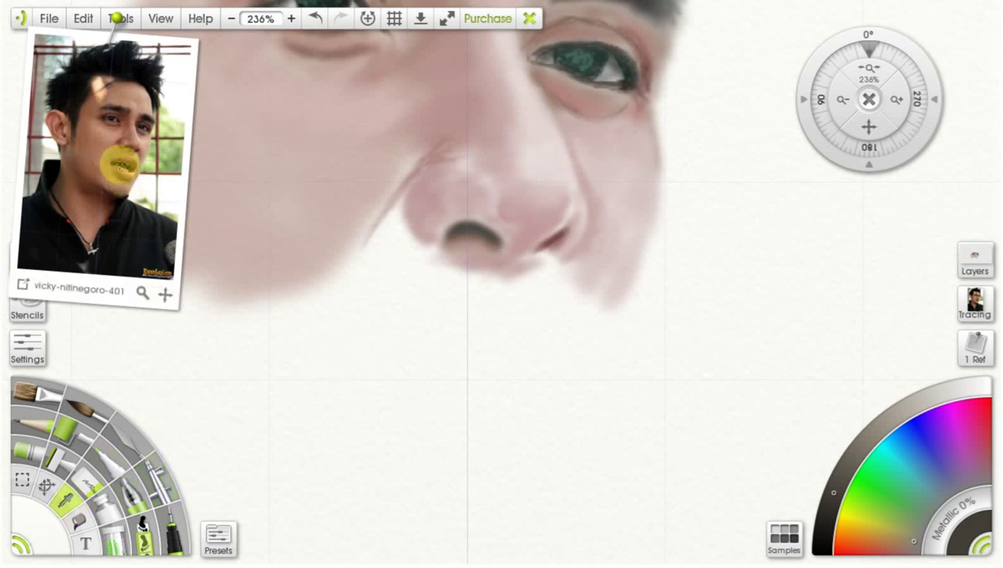
left_click(173, 504)
left_click_drag(54, 536, 45, 518)
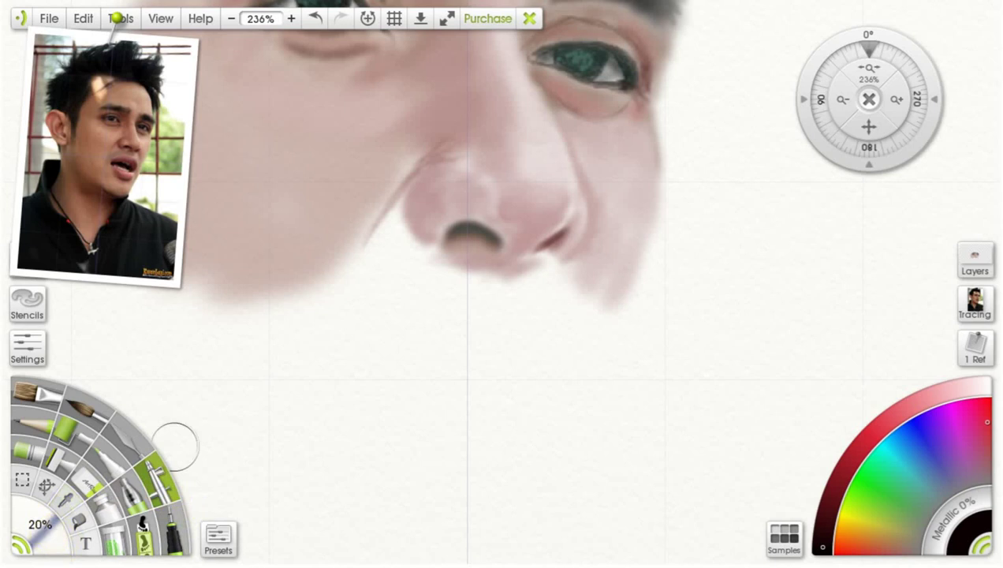
mouse_move(354, 363)
left_mouse_down()
mouse_move(424, 353)
mouse_move(386, 362)
mouse_move(426, 362)
mouse_move(351, 370)
mouse_move(367, 380)
mouse_move(455, 367)
mouse_move(439, 361)
mouse_move(477, 365)
mouse_move(426, 348)
mouse_move(502, 389)
mouse_move(476, 390)
mouse_move(484, 396)
mouse_move(457, 374)
mouse_move(420, 373)
mouse_move(429, 389)
mouse_move(445, 373)
mouse_move(389, 377)
mouse_move(450, 376)
mouse_move(384, 361)
mouse_move(448, 363)
mouse_move(428, 369)
mouse_move(491, 387)
left_mouse_up()
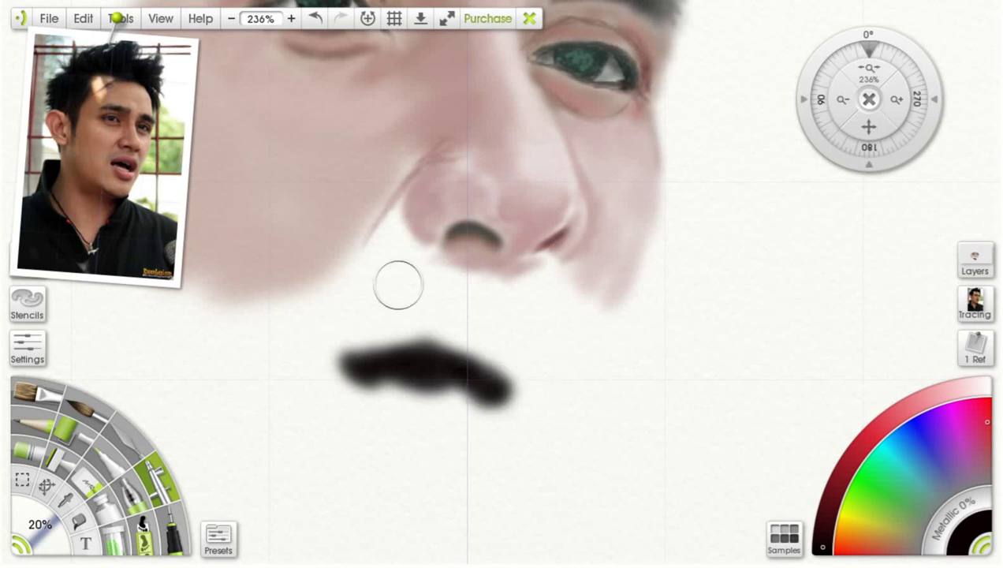
Step: Sample a reddish brown from the reference photo's lips and airbrush the upper lip and mouth corner at 20% size
left_click(65, 498)
left_click(126, 163)
left_click(162, 485)
mouse_move(379, 325)
left_mouse_down()
mouse_move(461, 303)
mouse_move(430, 323)
mouse_move(455, 329)
mouse_move(424, 319)
mouse_move(466, 310)
mouse_move(405, 314)
mouse_move(450, 301)
mouse_move(416, 310)
mouse_move(376, 325)
mouse_move(438, 319)
mouse_move(439, 331)
mouse_move(370, 338)
mouse_move(465, 314)
mouse_move(555, 315)
mouse_move(535, 319)
mouse_move(567, 362)
mouse_move(557, 374)
mouse_move(558, 352)
mouse_move(557, 371)
mouse_move(527, 328)
mouse_move(544, 363)
mouse_move(473, 334)
mouse_move(507, 324)
mouse_move(465, 337)
mouse_move(532, 363)
mouse_move(550, 383)
mouse_move(555, 333)
mouse_move(538, 348)
mouse_move(540, 374)
mouse_move(512, 335)
mouse_move(537, 344)
left_mouse_up()
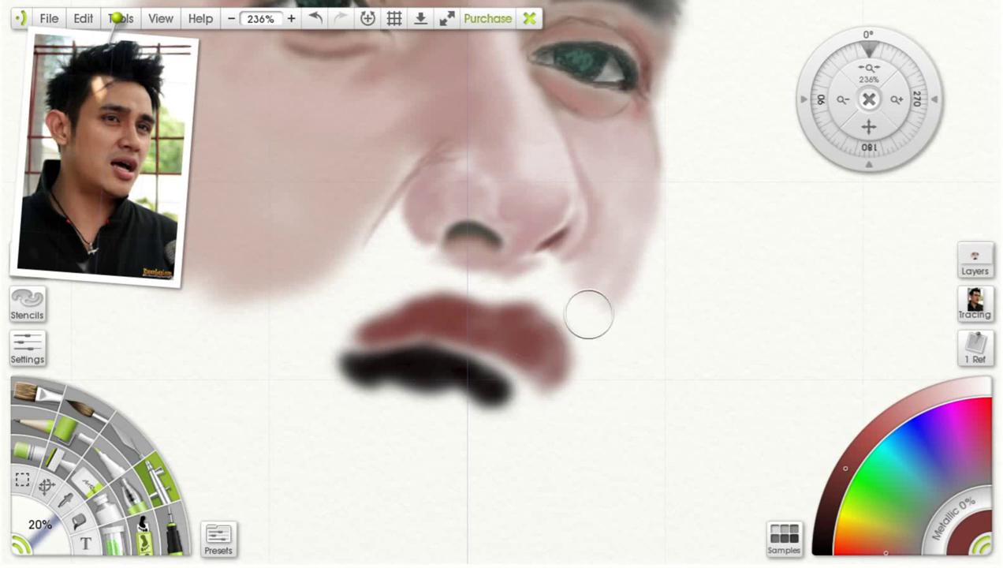
mouse_move(506, 361)
left_mouse_down()
mouse_move(535, 396)
mouse_move(489, 350)
mouse_move(460, 342)
mouse_move(525, 384)
mouse_move(524, 405)
mouse_move(553, 387)
mouse_move(519, 405)
mouse_move(536, 400)
mouse_move(543, 379)
mouse_move(531, 380)
mouse_move(520, 340)
left_mouse_up()
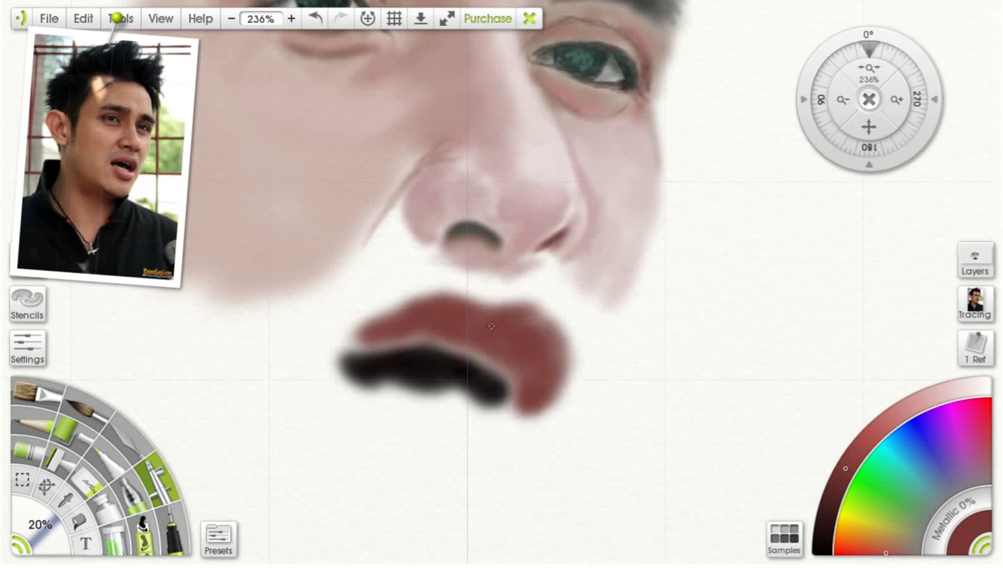
Step: Fill out the reddish-brown upper lip and airbrush the full lower lip beneath the mouth opening at 20% size
left_click_drag(534, 353, 536, 319)
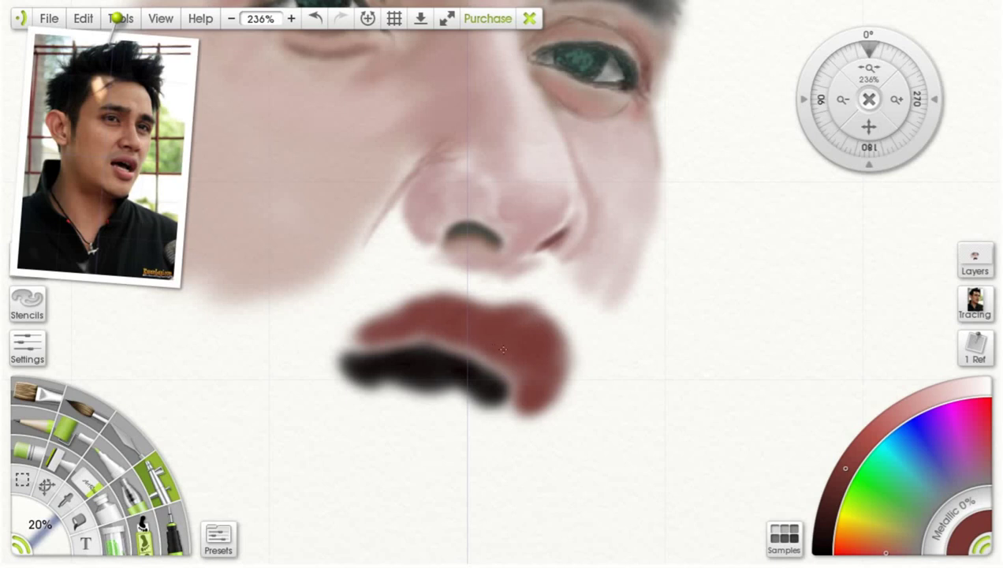
left_click_drag(492, 362, 520, 374)
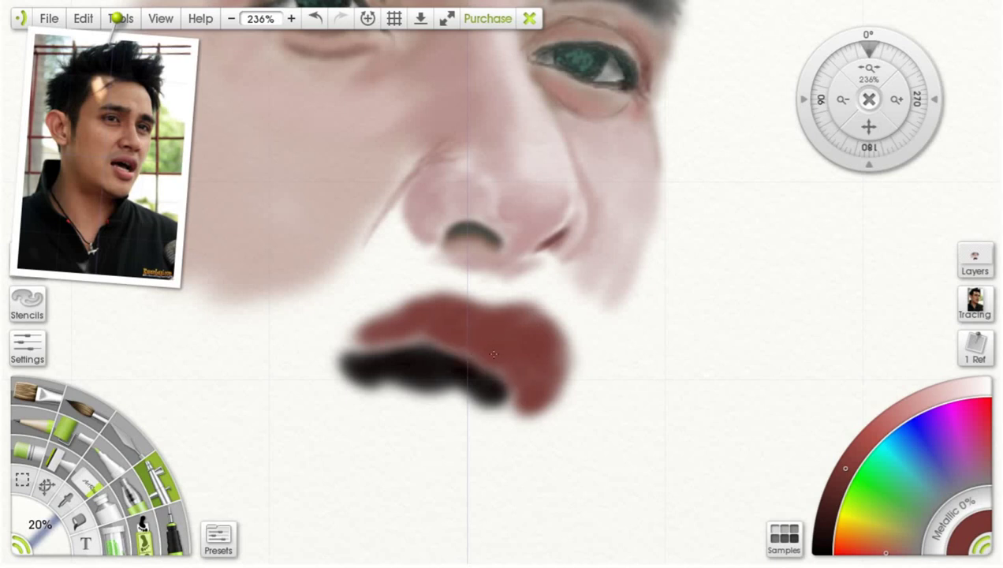
left_click_drag(422, 326, 352, 331)
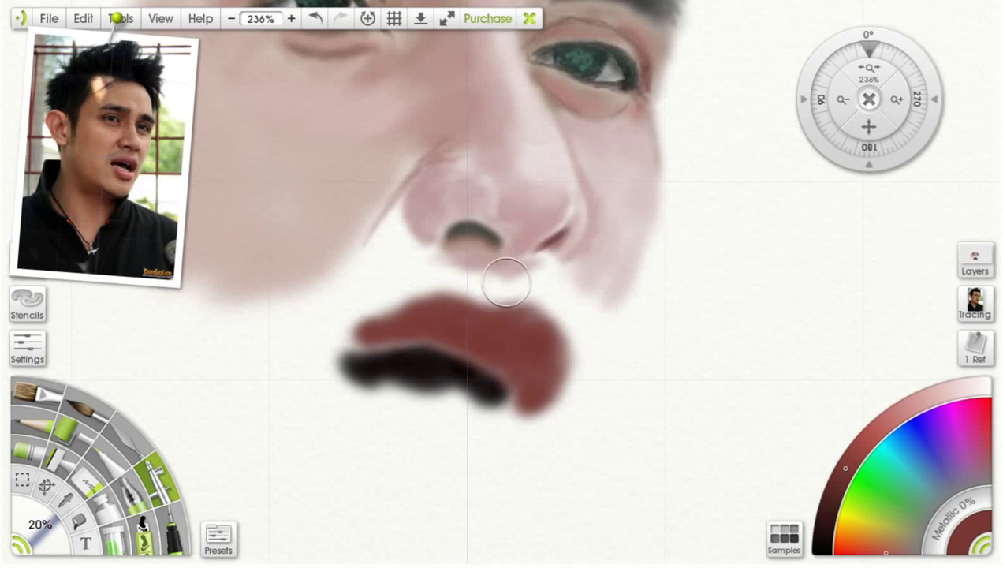
left_click(368, 418)
mouse_move(451, 452)
left_mouse_down()
mouse_move(480, 447)
mouse_move(455, 445)
mouse_move(472, 446)
mouse_move(469, 436)
mouse_move(464, 442)
mouse_move(485, 443)
mouse_move(515, 430)
mouse_move(474, 445)
mouse_move(533, 426)
mouse_move(514, 413)
mouse_move(492, 428)
mouse_move(506, 456)
mouse_move(476, 453)
mouse_move(469, 467)
mouse_move(484, 468)
mouse_move(470, 460)
mouse_move(465, 474)
mouse_move(524, 461)
mouse_move(501, 472)
mouse_move(512, 446)
mouse_move(528, 452)
mouse_move(476, 456)
mouse_move(354, 404)
mouse_move(437, 456)
mouse_move(406, 437)
mouse_move(432, 429)
mouse_move(427, 455)
mouse_move(437, 464)
mouse_move(378, 423)
mouse_move(447, 473)
mouse_move(421, 466)
mouse_move(467, 479)
mouse_move(430, 477)
left_mouse_up()
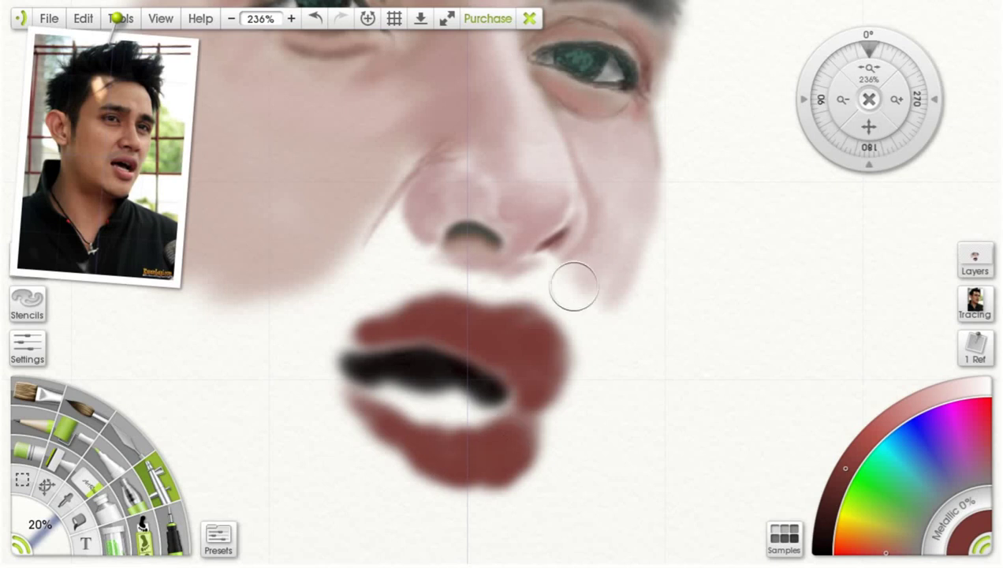
Step: Sample a soft pink from the painted cheek and airbrush highlights along the upper lip at 20% size
left_click(69, 499)
left_click(336, 247)
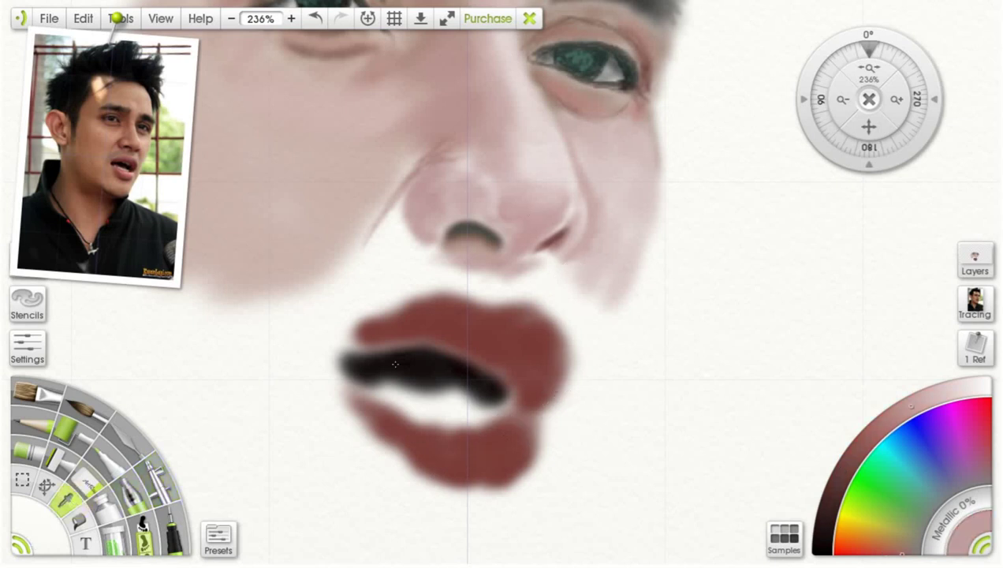
left_click(160, 481)
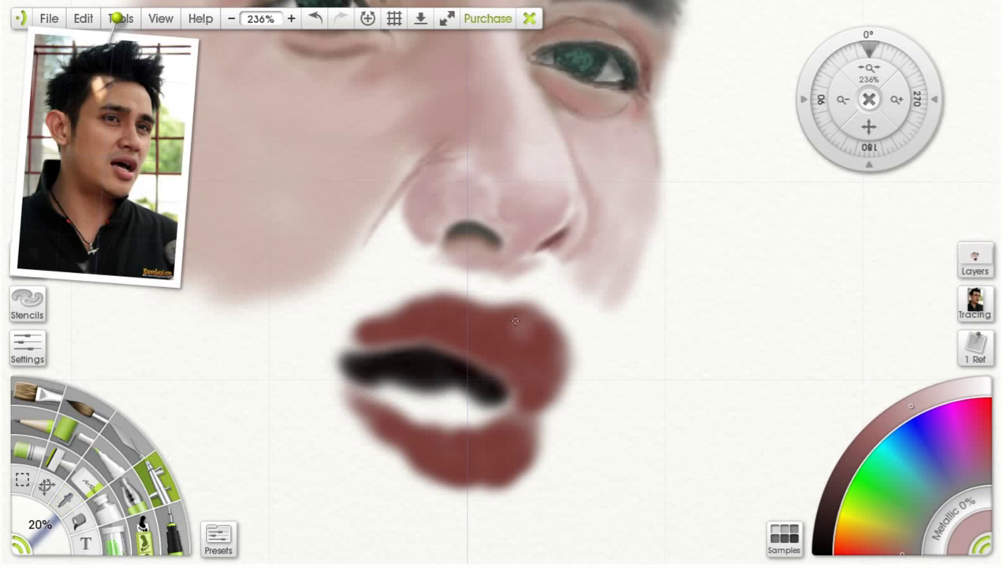
mouse_move(531, 325)
left_mouse_down()
mouse_move(545, 331)
mouse_move(498, 328)
mouse_move(553, 342)
left_mouse_up()
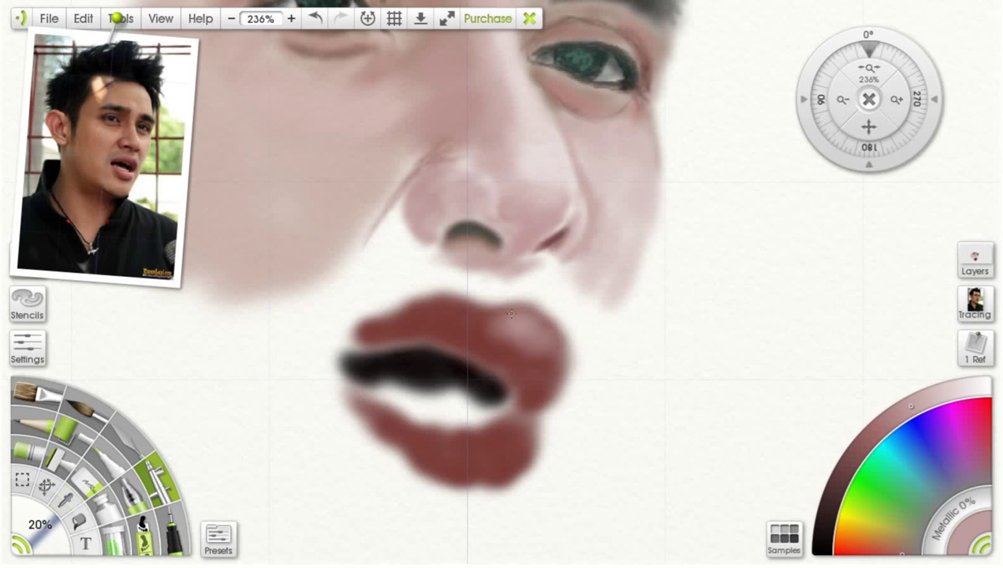
mouse_move(507, 322)
left_mouse_down()
mouse_move(431, 307)
mouse_move(466, 315)
mouse_move(433, 306)
left_mouse_up()
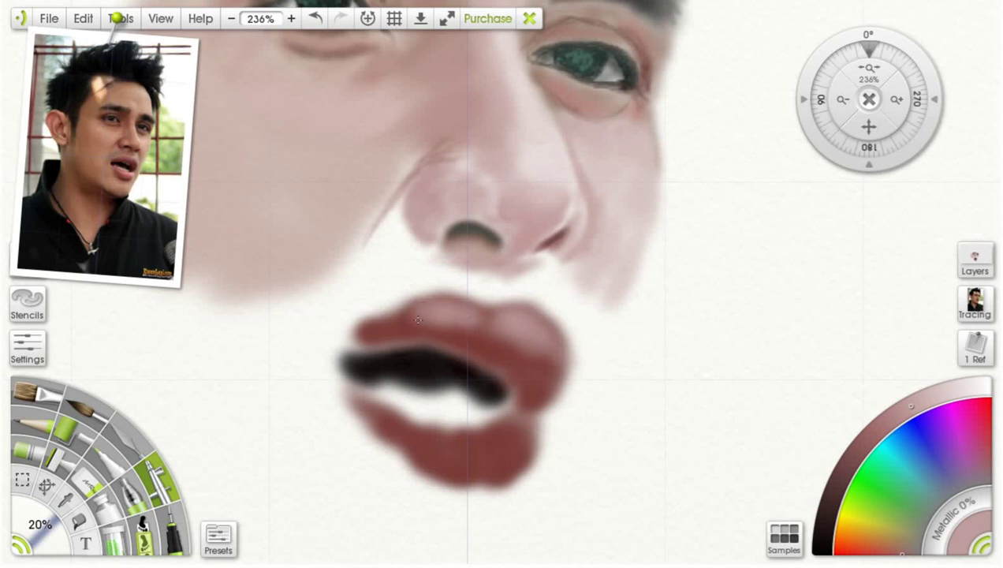
left_click_drag(393, 333, 408, 319)
mouse_move(398, 327)
left_mouse_down()
mouse_move(390, 332)
mouse_move(408, 321)
mouse_move(378, 330)
mouse_move(408, 318)
left_mouse_up()
Step: Airbrush the near mouth corner in a darker pinkish brown at 20% size, then sample near-black from the mouth opening
left_click(867, 439)
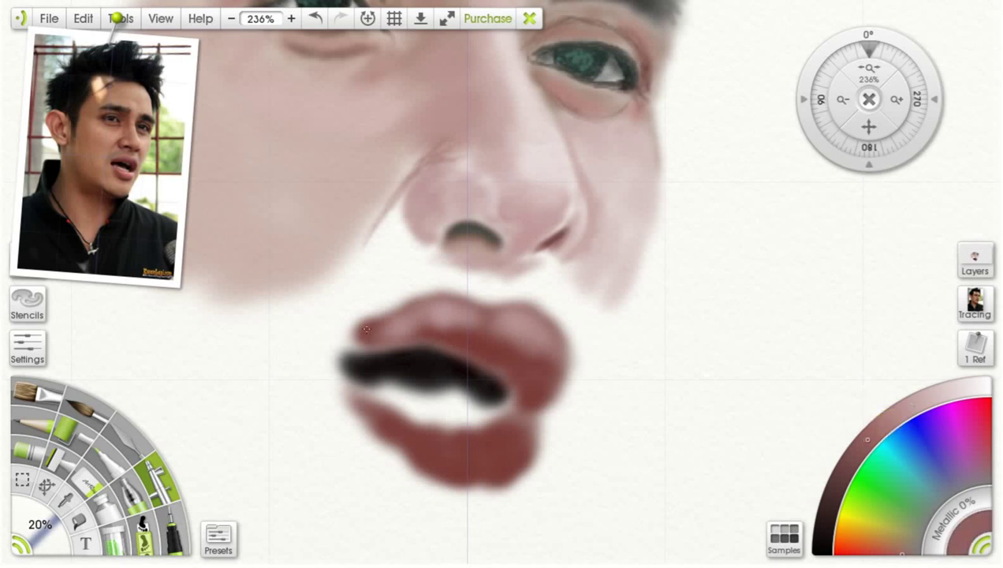
mouse_move(382, 319)
left_mouse_down()
mouse_move(318, 366)
mouse_move(336, 376)
mouse_move(323, 359)
mouse_move(332, 353)
mouse_move(338, 387)
left_mouse_up()
left_click(67, 499)
left_click(349, 376)
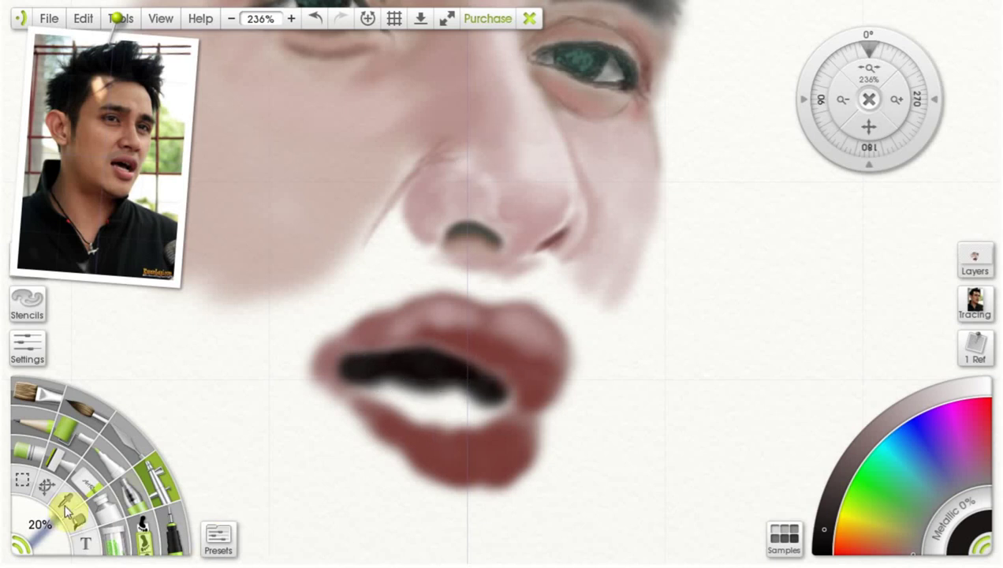
Step: Sample pink from the upper lip's highlight and airbrush a thin strip below the dark mouth opening at 11% size
left_click(448, 317, "alt")
left_click(166, 490)
left_click_drag(63, 547, 41, 531)
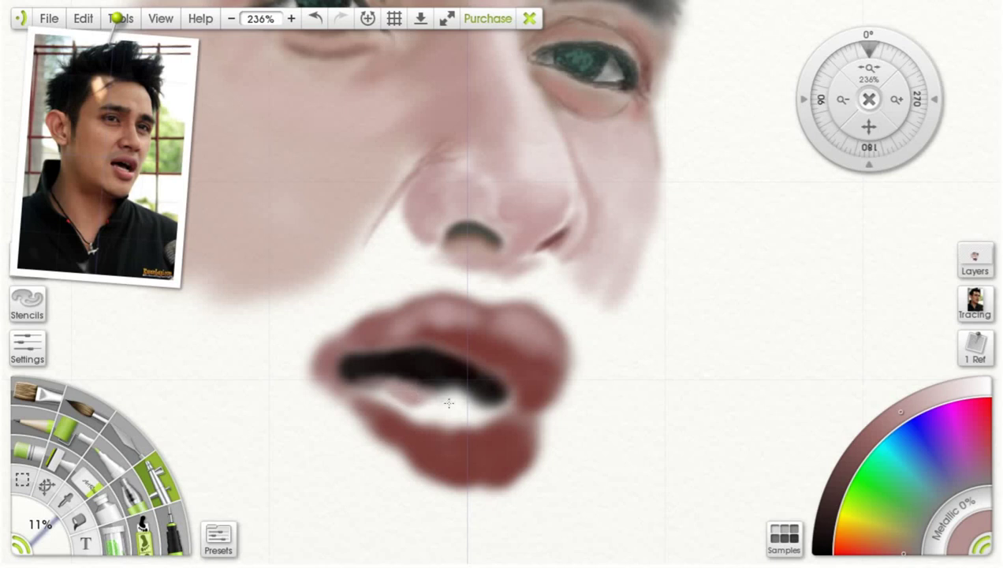
left_click_drag(464, 403, 465, 403)
Step: Shade the pink strip inside the mouth with progressively darker browns to near-black at 11% size, blending it into the opening
left_click(876, 437)
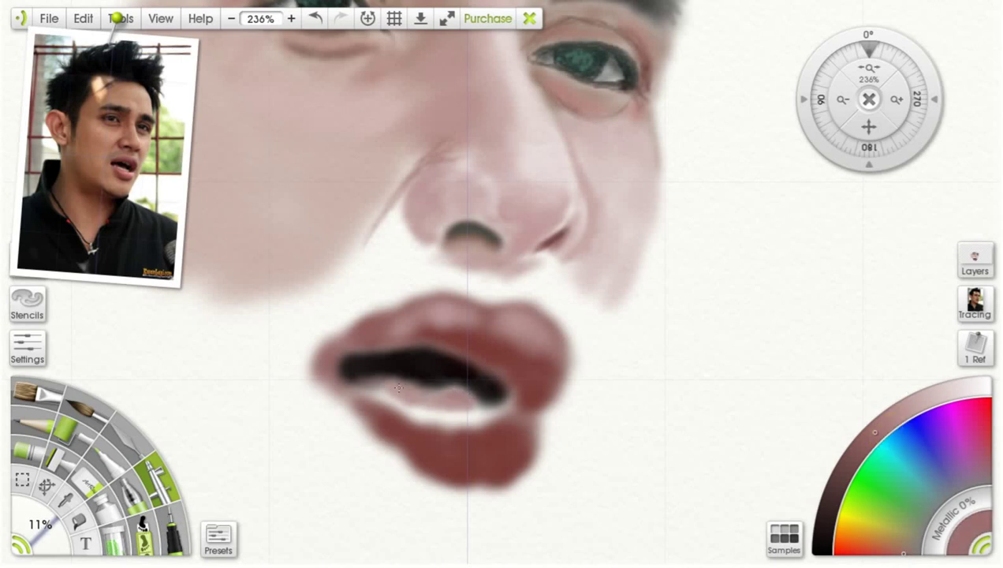
left_click(852, 460)
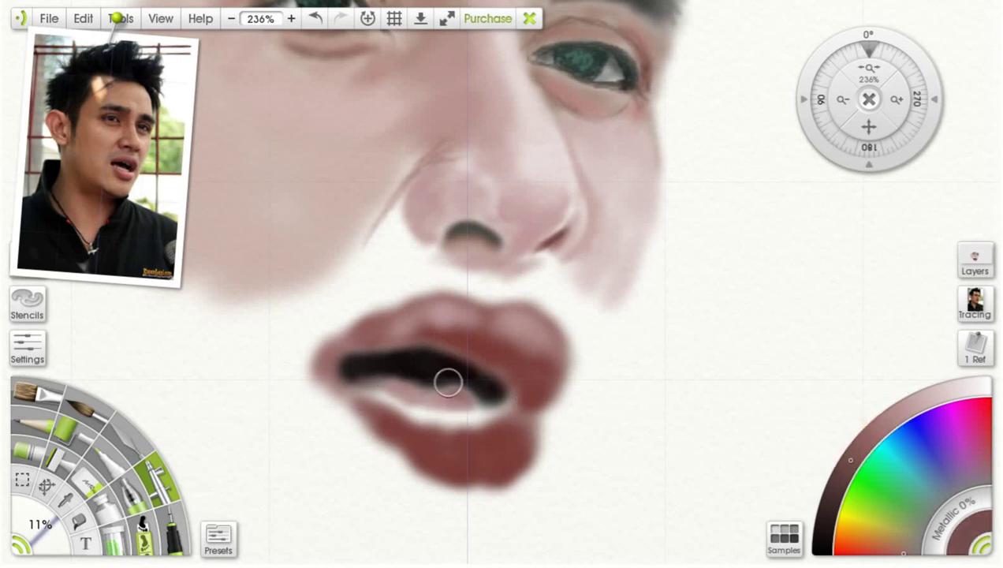
left_click(835, 491)
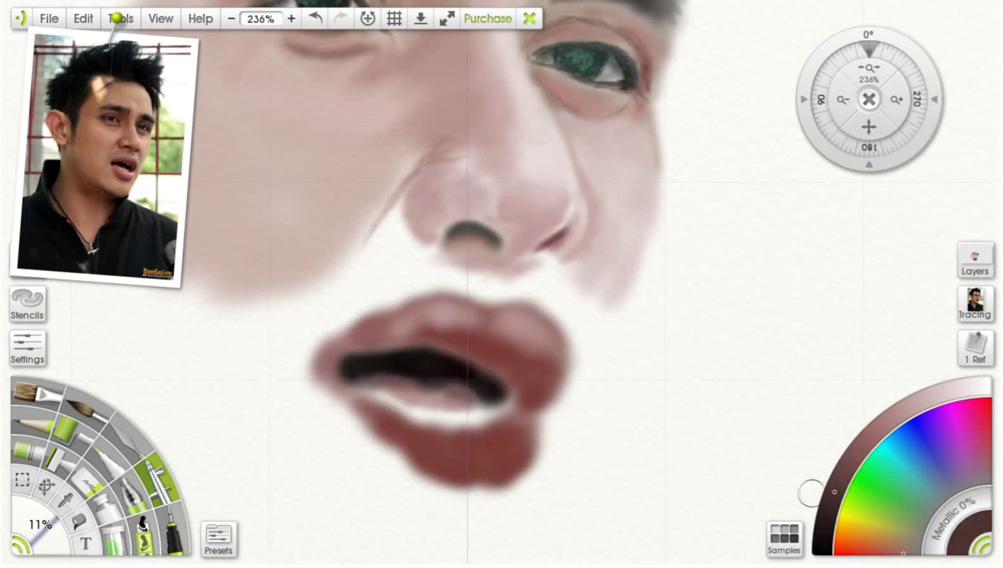
left_click(479, 406, "alt")
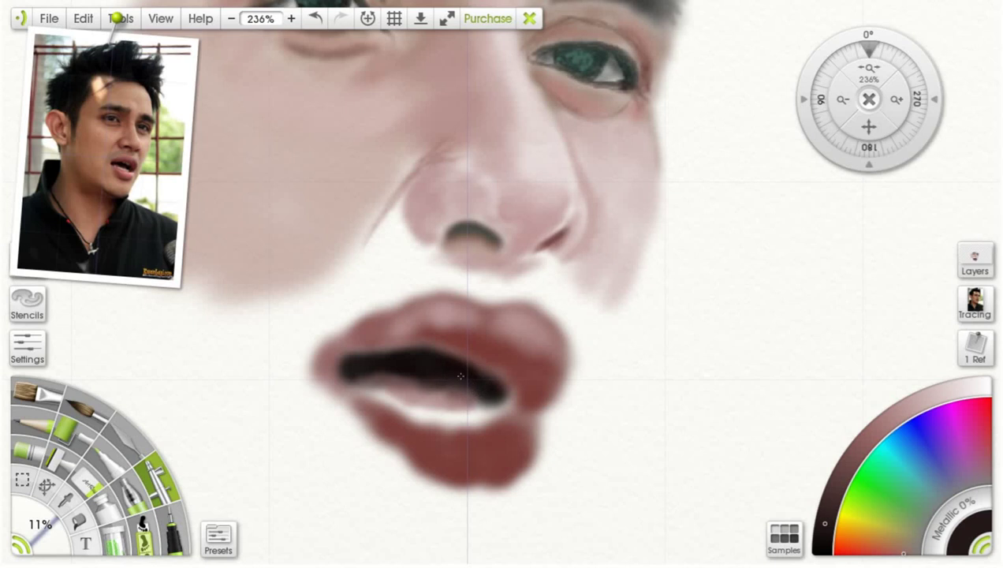
left_click(478, 389, "alt")
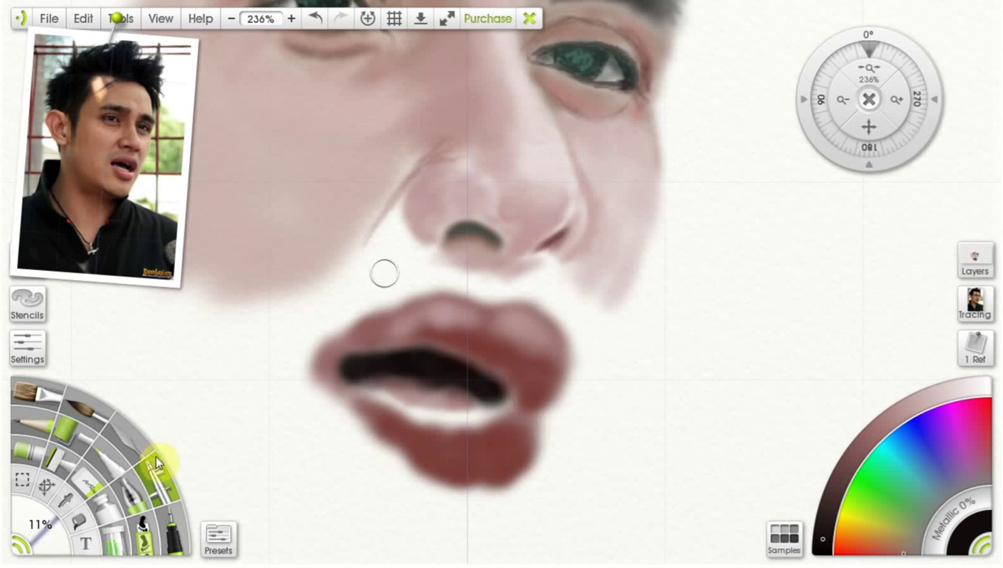
Step: Sample a muted pink from the near mouth corner and airbrush it over the centre of the lower lip at 14% size
left_click(68, 500)
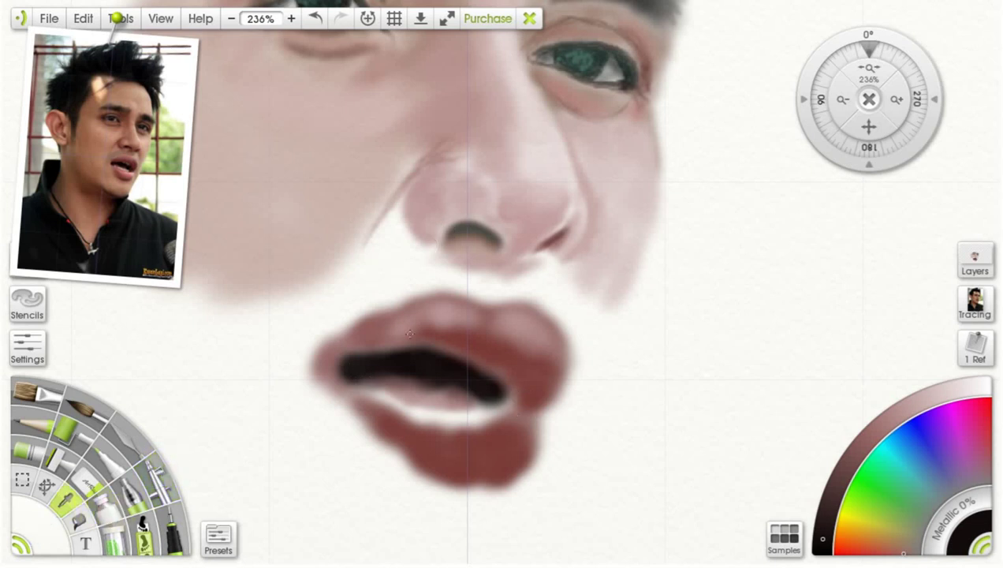
left_click(329, 372)
left_click(160, 483)
mouse_move(41, 526)
left_mouse_down()
mouse_move(50, 533)
mouse_move(41, 521)
left_mouse_up()
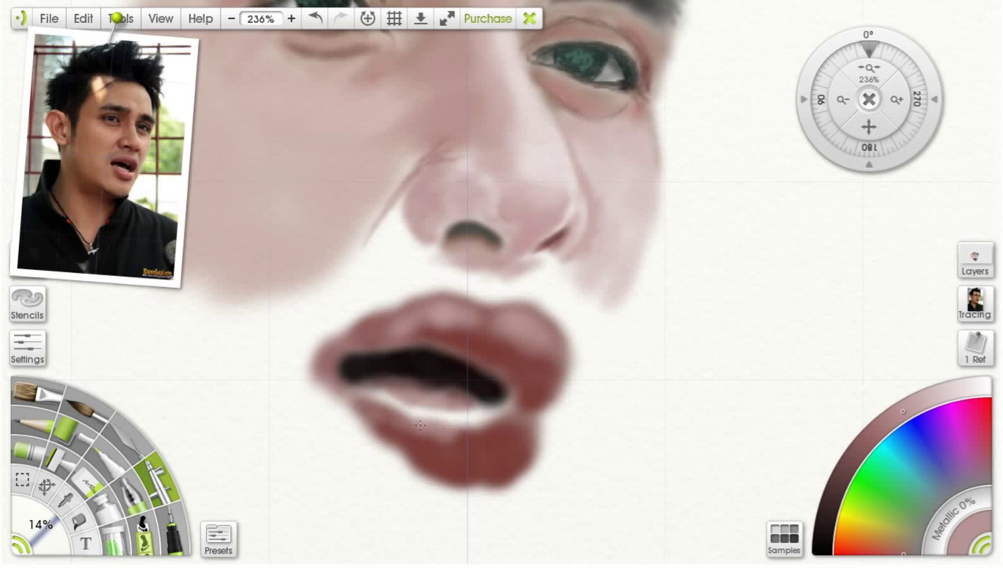
mouse_move(472, 438)
left_mouse_down()
mouse_move(515, 431)
mouse_move(517, 422)
mouse_move(487, 455)
mouse_move(513, 437)
mouse_move(492, 431)
mouse_move(457, 446)
mouse_move(395, 429)
mouse_move(492, 472)
mouse_move(511, 458)
mouse_move(471, 473)
left_mouse_up()
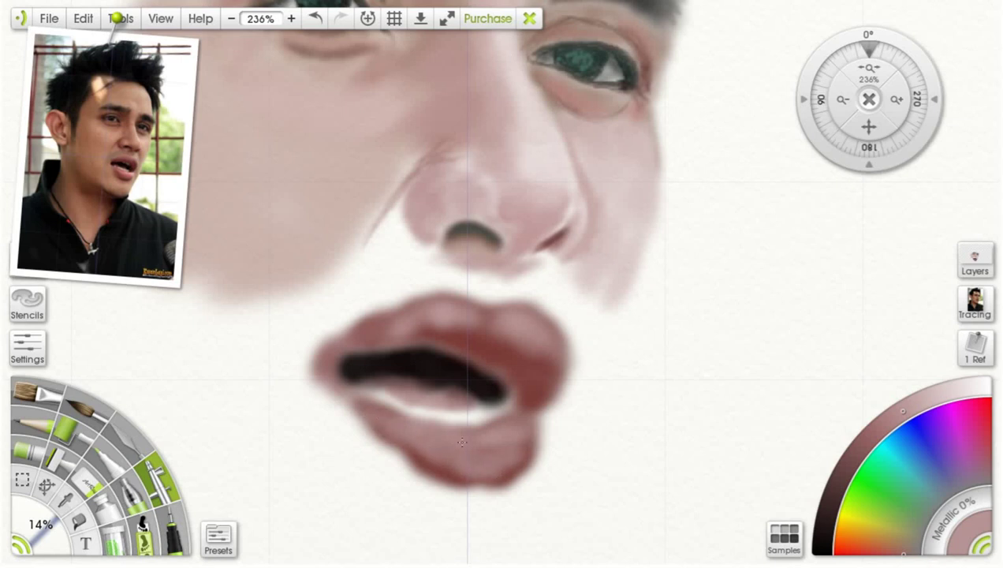
Step: Lighten the pink for the lower lip's upper edge, then shift the colour to a warmer reddish hue at 14% size
left_click_drag(898, 428, 930, 411)
left_click_drag(490, 430, 522, 424)
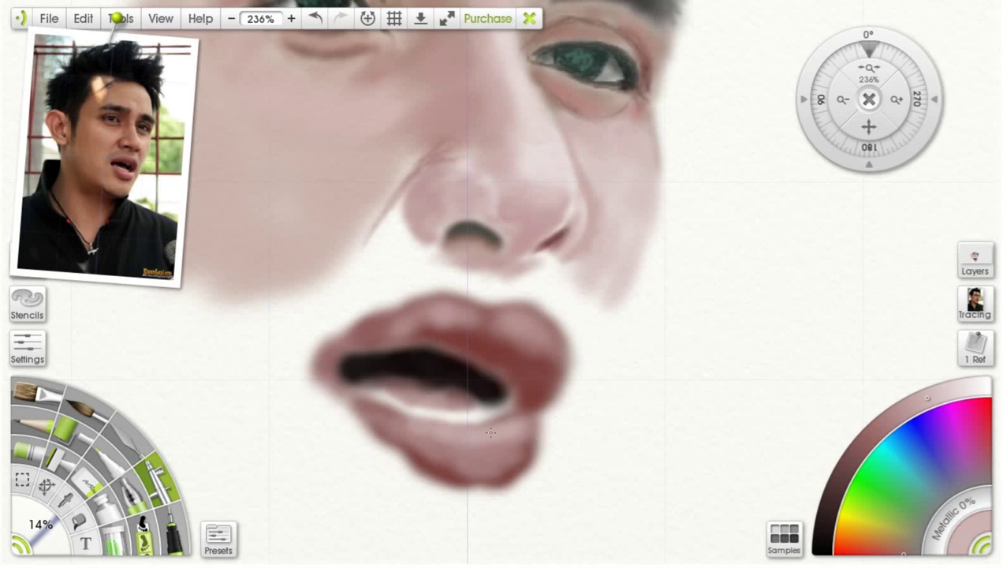
mouse_move(890, 422)
left_mouse_down()
mouse_move(869, 441)
mouse_move(893, 422)
left_mouse_up()
left_click(907, 542)
left_click_drag(906, 540, 886, 548)
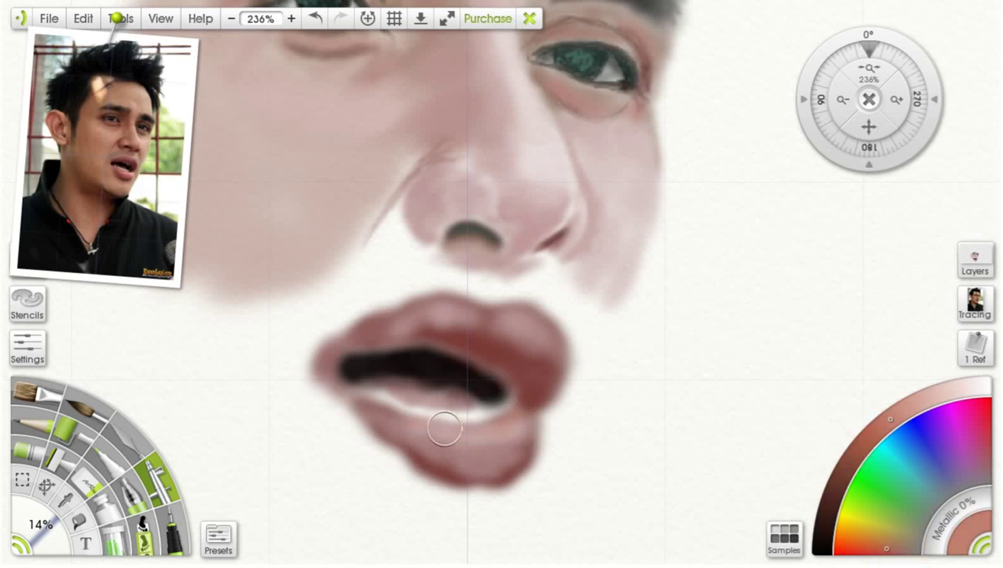
Step: Sample near-black from the mouth opening and airbrush fine dividing lines between the lower teeth at 4% size
left_click(69, 497)
left_click(416, 362)
left_click(148, 471)
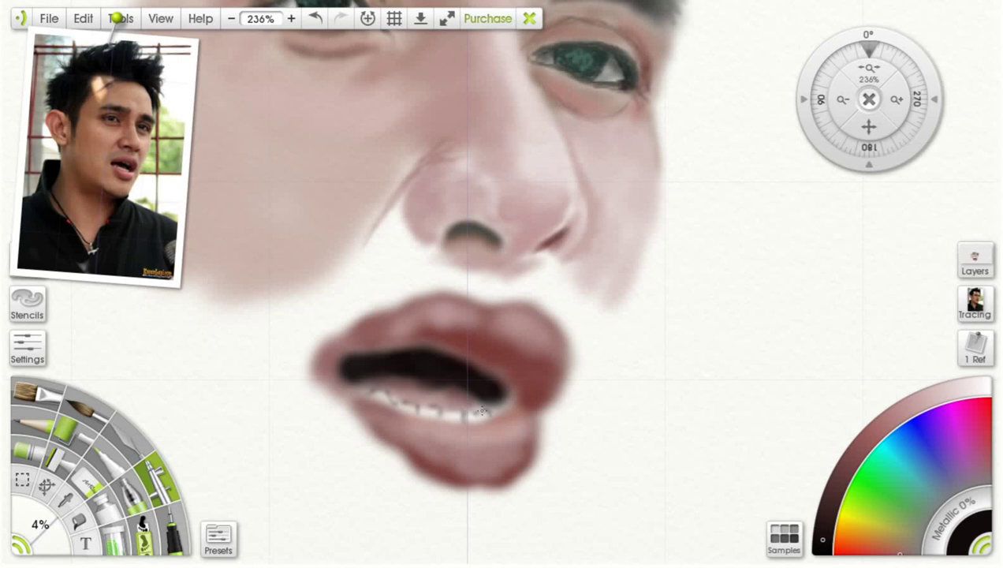
Step: Sample the lip colour beside the far mouth corner, darken it to near-black brown, and airbrush that corner's shadow at 7% size
left_click(66, 495)
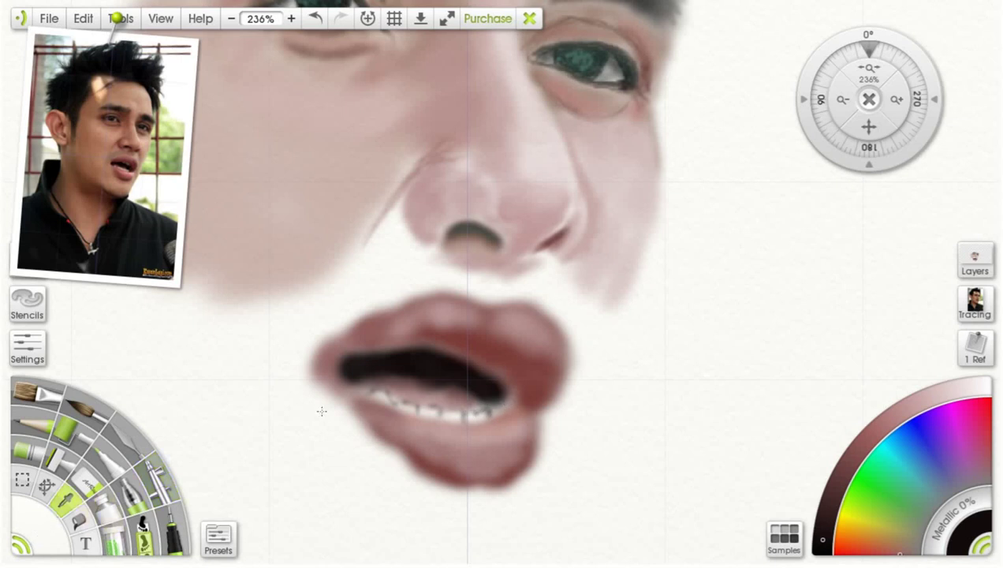
left_click(514, 394)
left_click_drag(501, 394, 516, 394)
left_click(829, 507)
left_click(161, 484)
left_click_drag(42, 517, 48, 528)
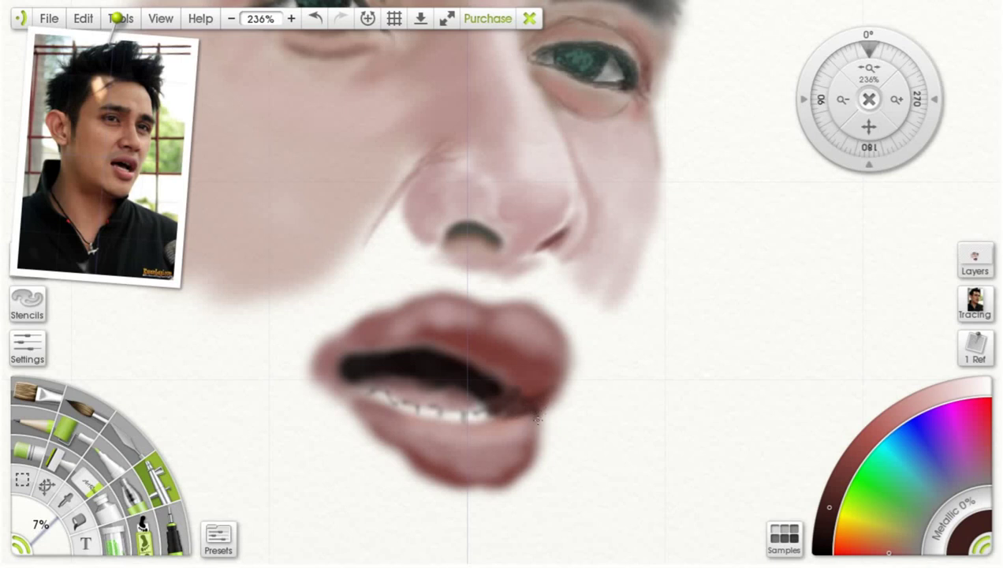
left_click(827, 515)
left_click(823, 536)
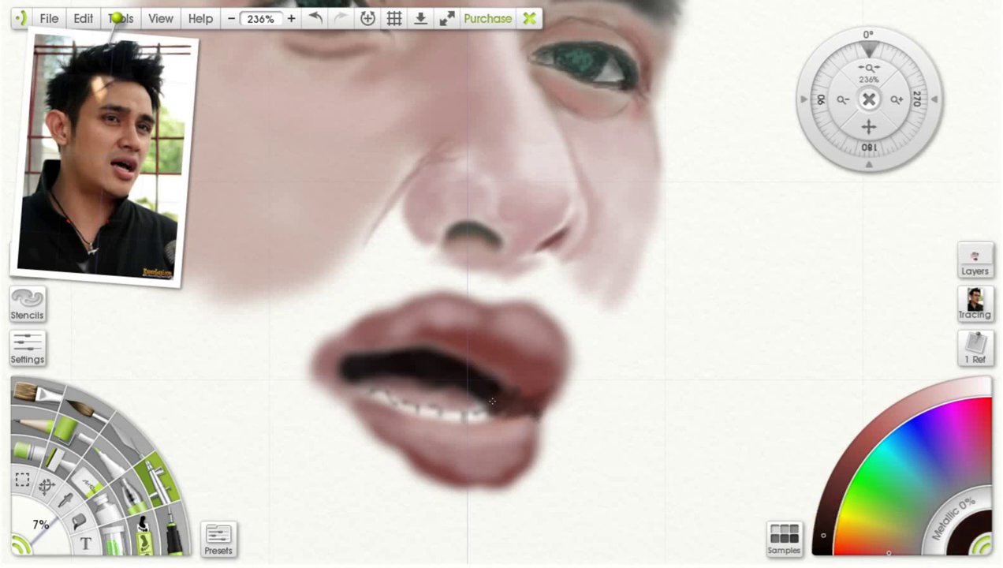
Step: Sample the upper lip's red, darken it to a deep brown, and shade the lip's far side at 12% size
left_click(530, 383, "alt")
left_click_drag(49, 547, 51, 543)
mouse_move(549, 402)
left_mouse_down()
mouse_move(522, 381)
mouse_move(536, 393)
mouse_move(520, 346)
mouse_move(543, 361)
left_mouse_up()
left_click(837, 483)
left_click(833, 496)
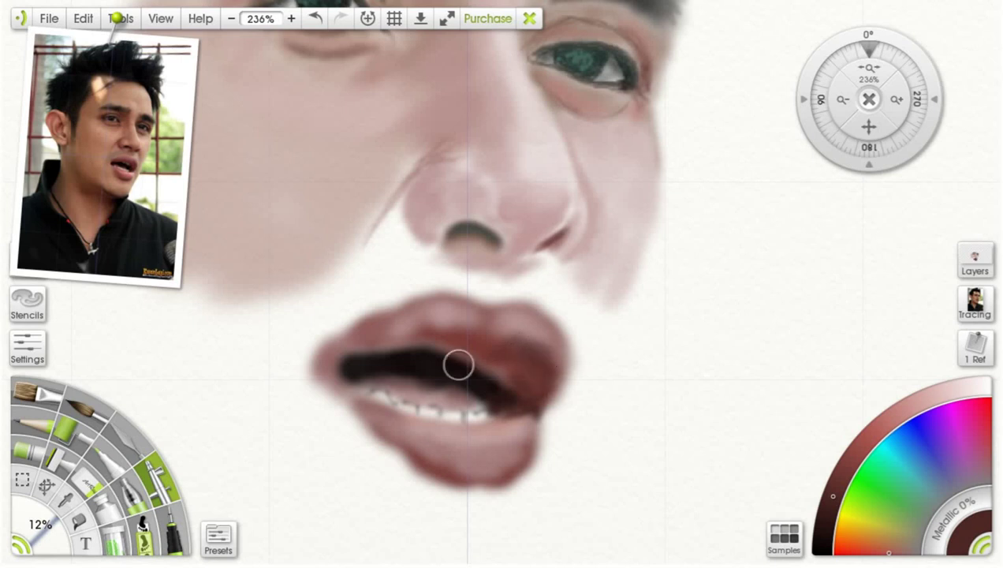
Step: Airbrush fine highlights along the lower lip's upper edge in increasingly pale pinks, raising the size from 1% to 3%
left_click(912, 405)
left_click_drag(49, 536, 24, 516)
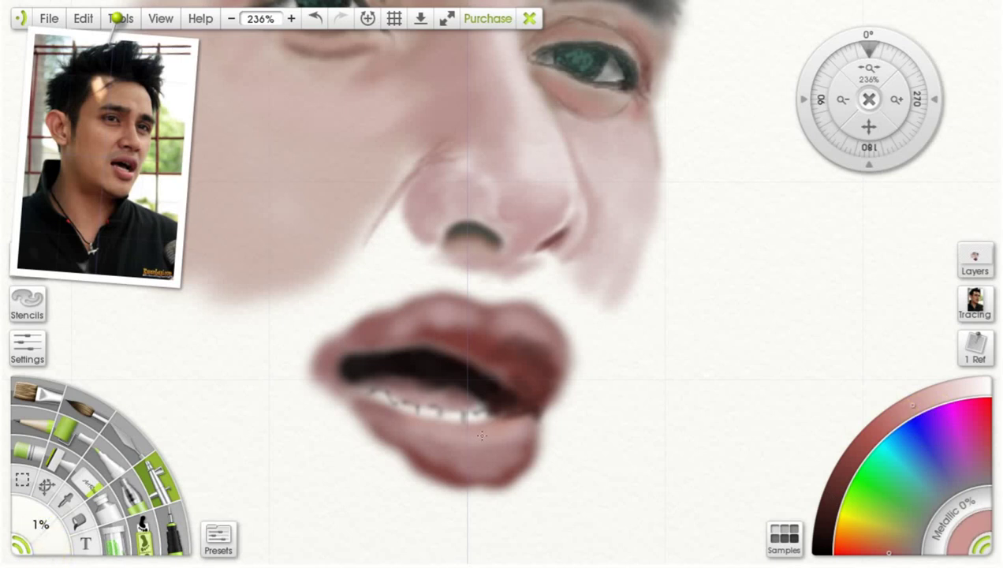
left_click(940, 395)
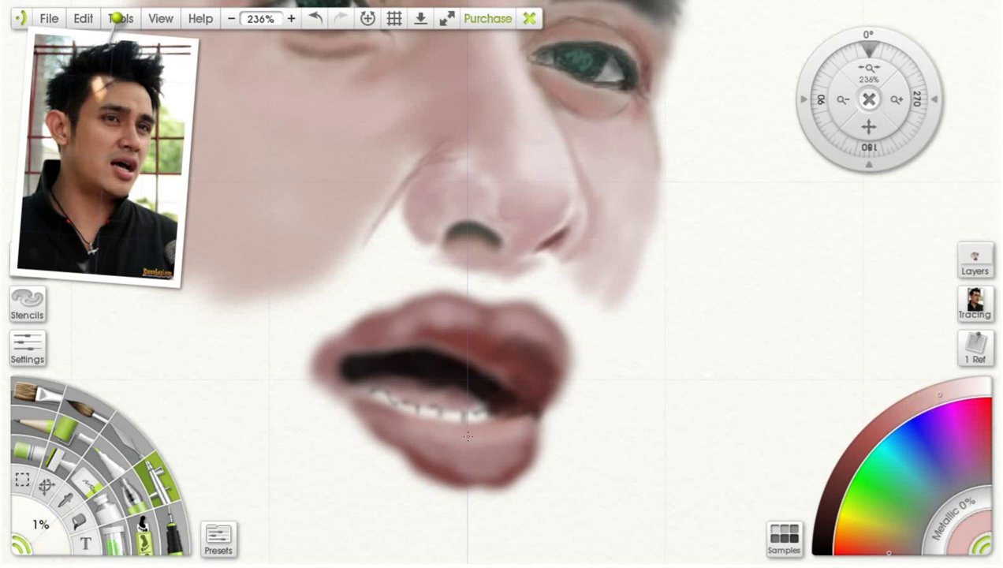
left_click(952, 399)
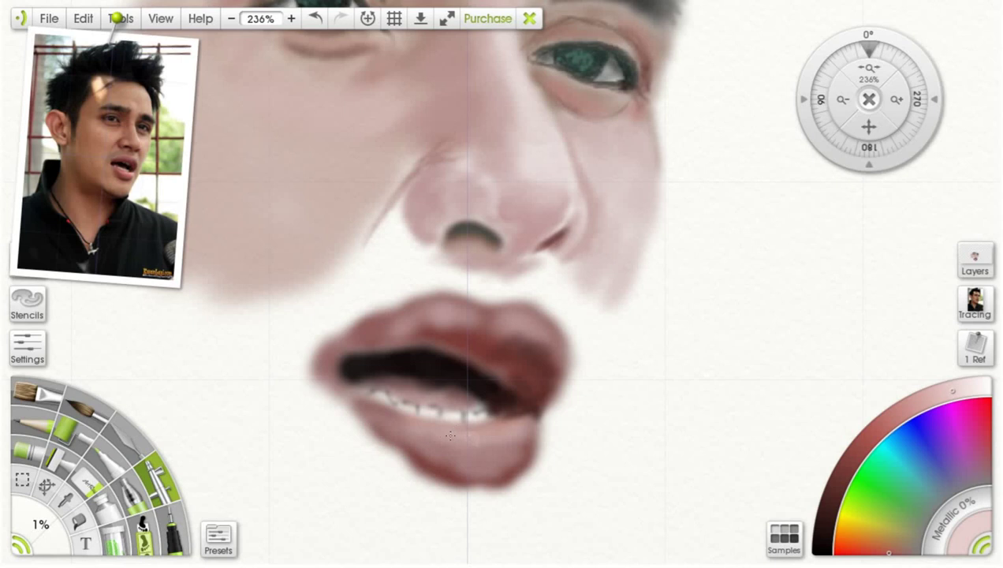
left_click(966, 387)
left_click_drag(54, 538, 43, 538)
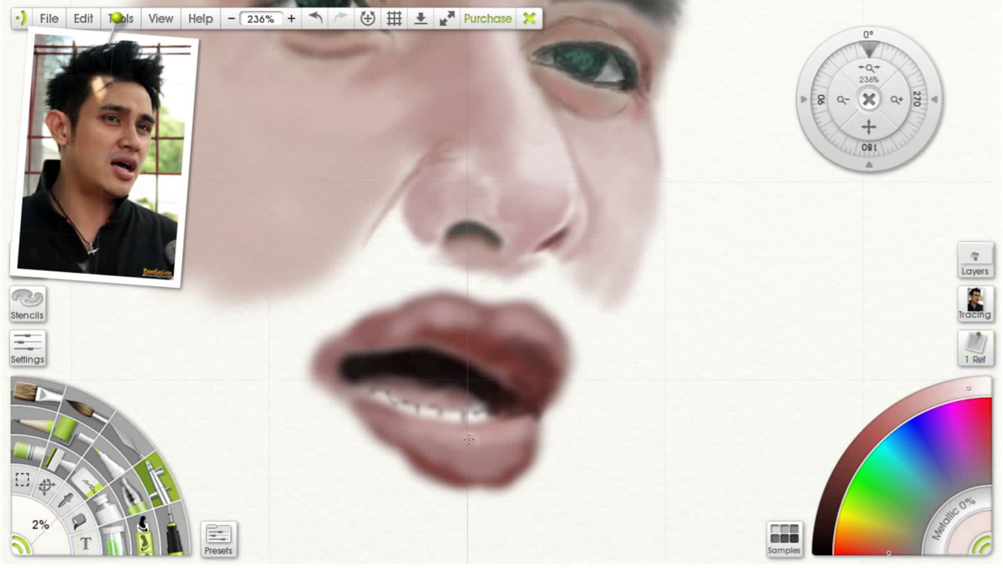
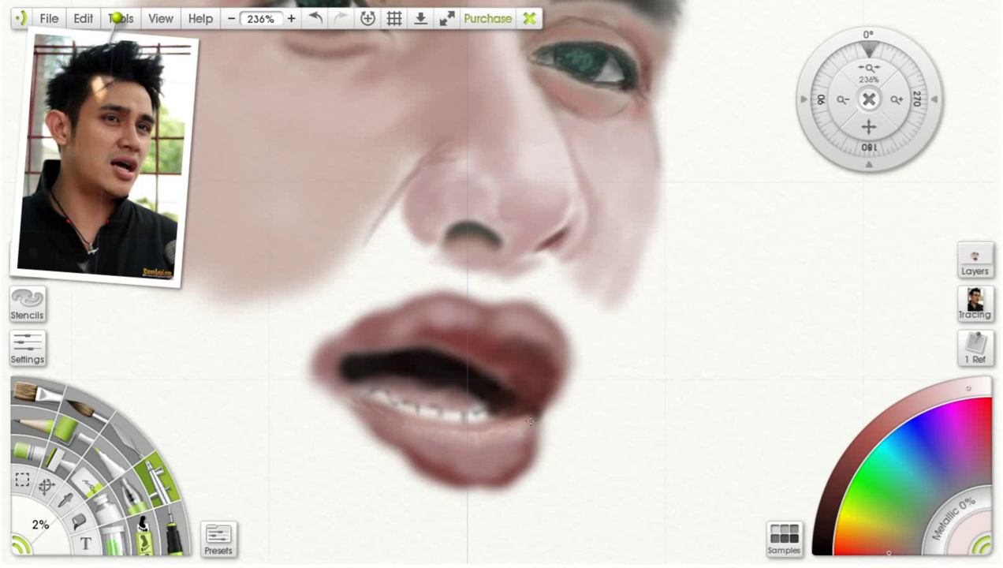
mouse_move(52, 532)
left_mouse_down()
mouse_move(42, 524)
mouse_move(50, 533)
left_mouse_up()
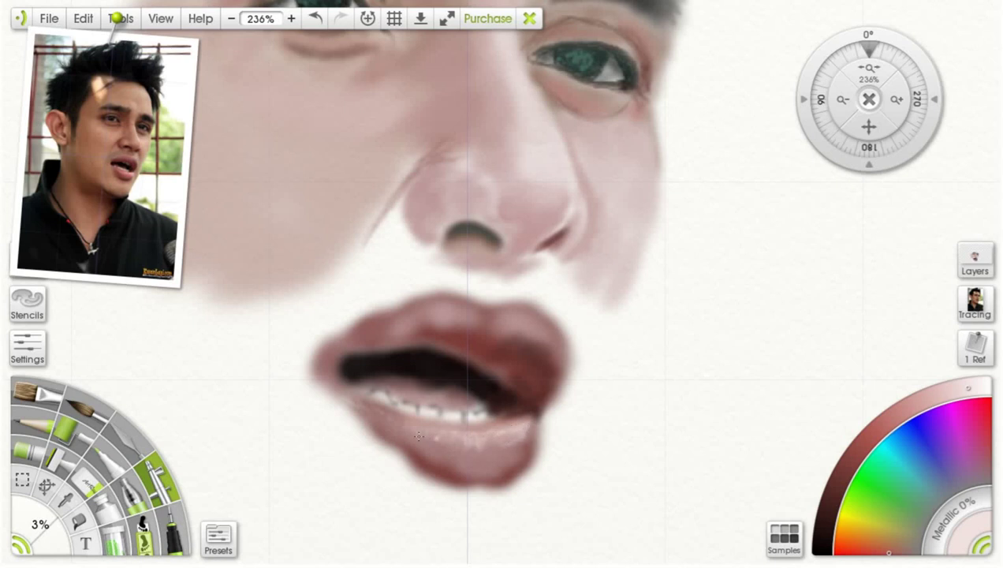
Step: Pick a medium pink and airbrush it over the body of the lower lip at 11% size
left_click(914, 403)
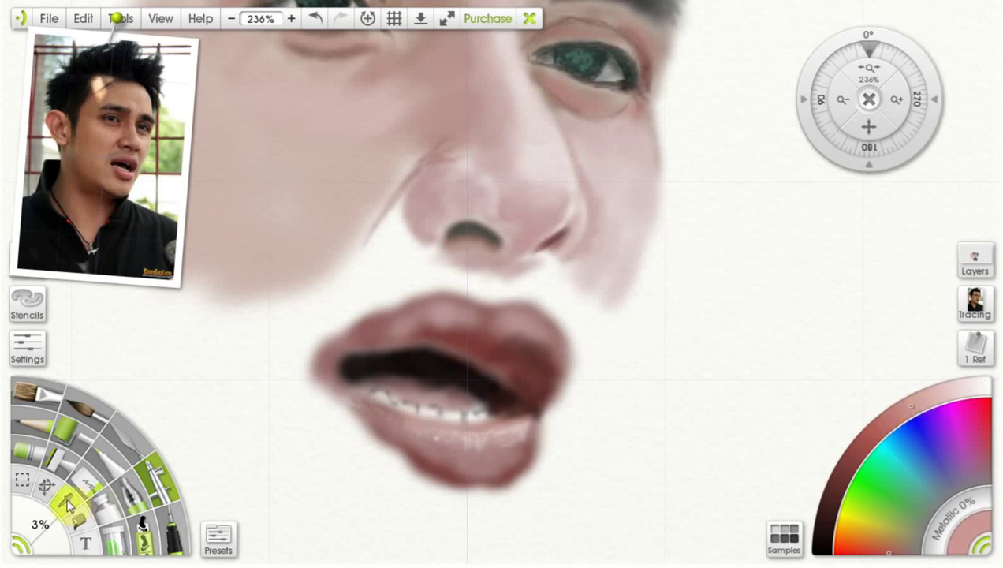
left_click(154, 485)
left_click_drag(59, 520, 57, 525)
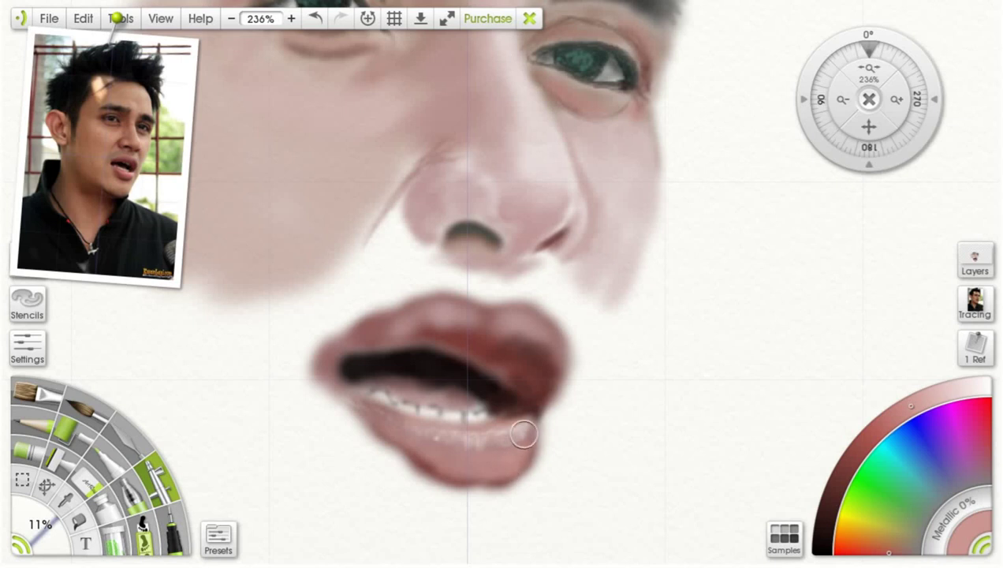
Step: Lighten the colour to a pale pink and airbrush skin around the far side of both lips at 13% size
left_click(936, 395)
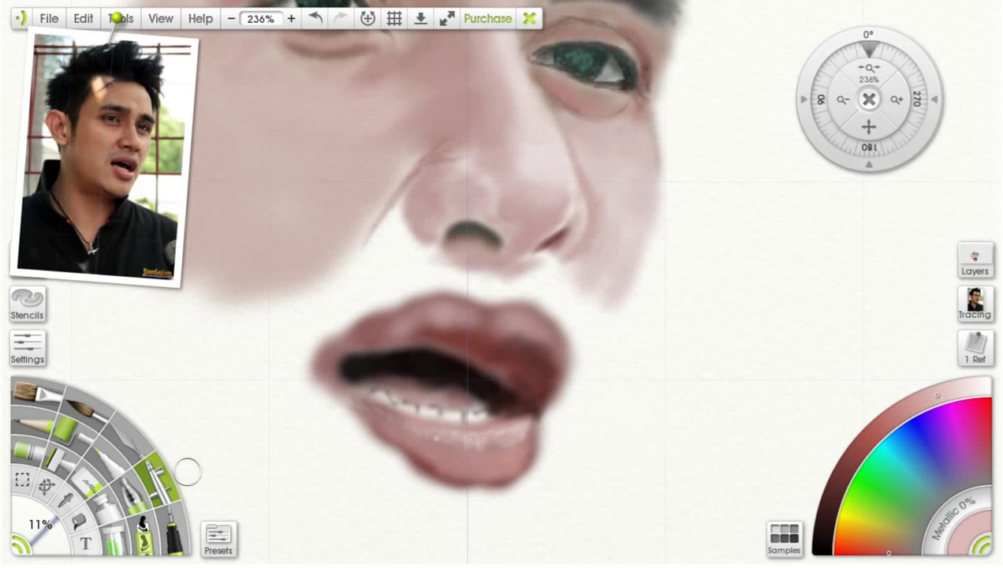
left_click(958, 389)
left_click_drag(50, 526, 57, 533)
left_click_drag(565, 422, 534, 435)
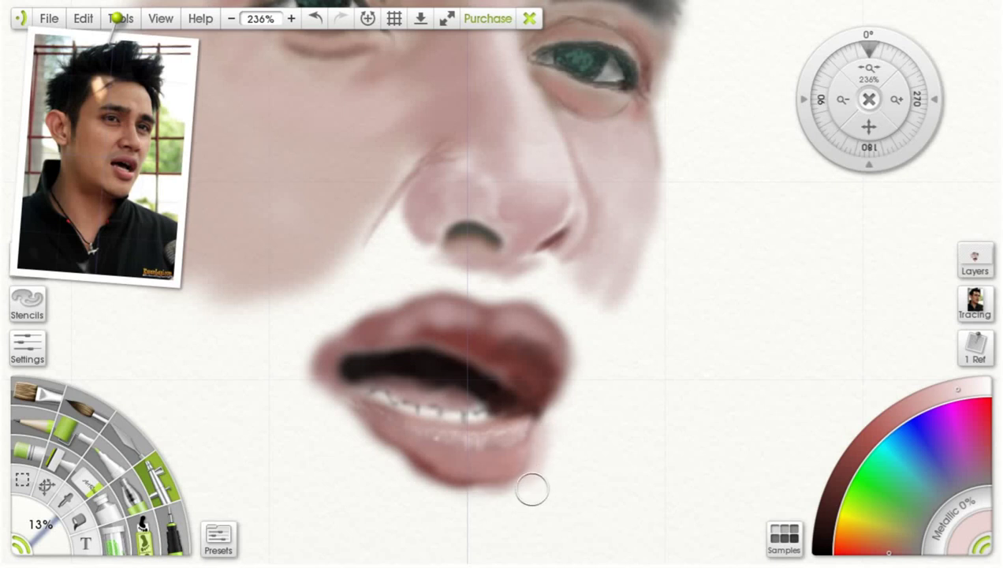
mouse_move(564, 407)
left_mouse_down()
mouse_move(551, 429)
mouse_move(586, 377)
left_mouse_up()
mouse_move(560, 285)
left_mouse_down()
mouse_move(545, 258)
mouse_move(565, 322)
mouse_move(571, 301)
mouse_move(558, 284)
mouse_move(550, 304)
mouse_move(580, 339)
mouse_move(566, 319)
left_mouse_up()
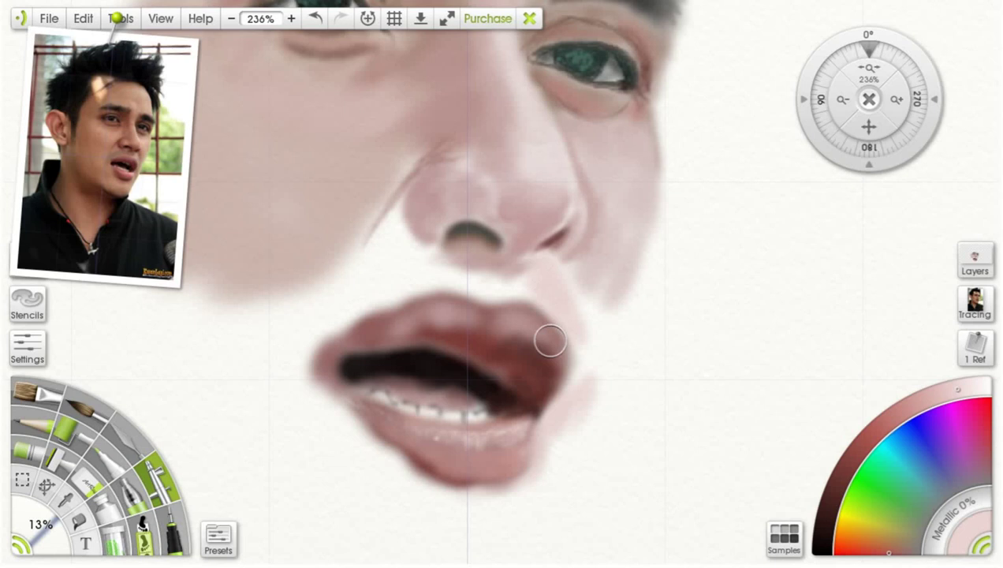
Step: Airbrush the far cheek down past the mouth corner in slightly deeper pink, then soften beside the lips with a paler pink
left_click(915, 403)
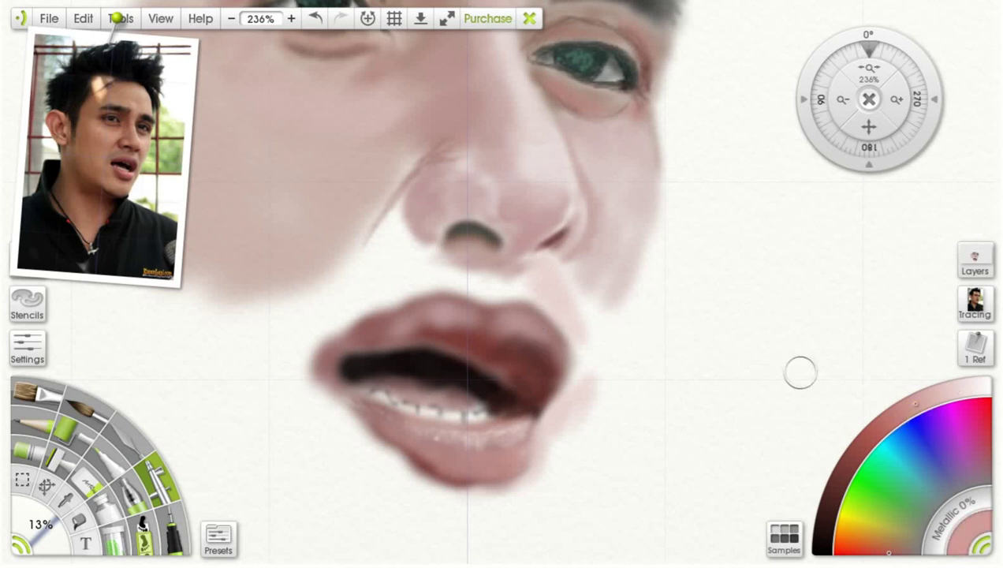
left_click(929, 398)
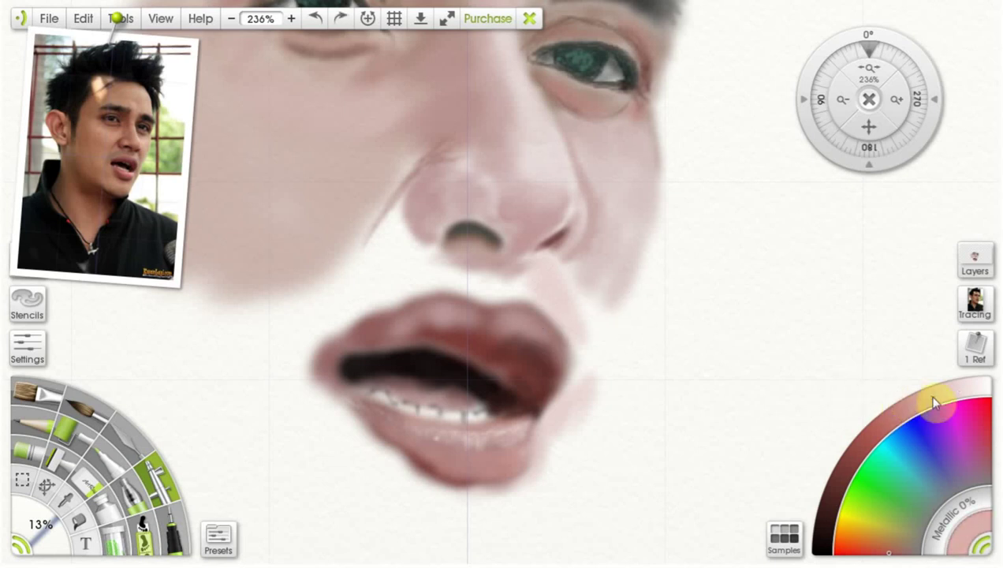
mouse_move(571, 272)
left_mouse_down()
mouse_move(593, 317)
mouse_move(571, 268)
mouse_move(590, 330)
mouse_move(584, 290)
left_mouse_up()
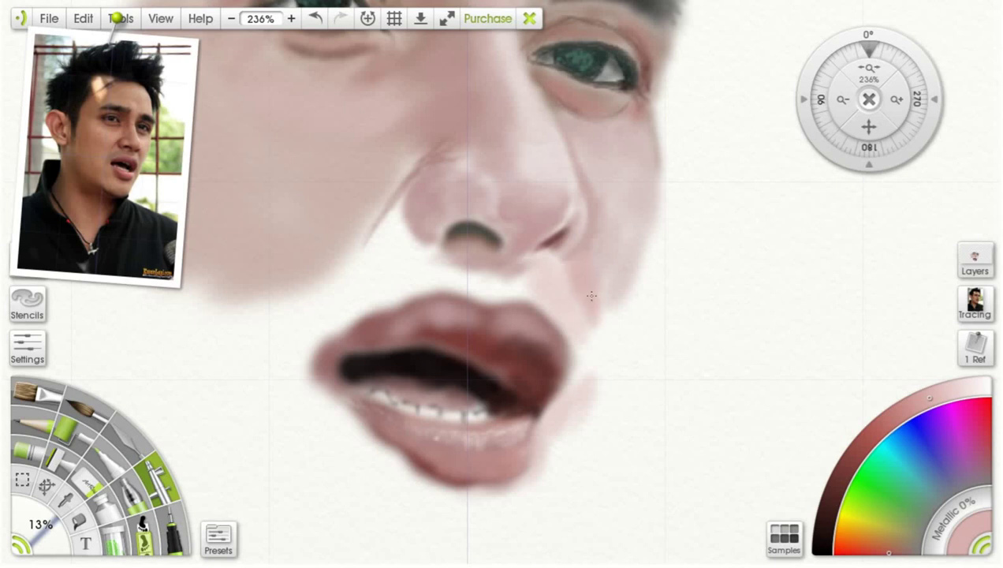
mouse_move(593, 369)
left_mouse_down()
mouse_move(592, 317)
mouse_move(603, 392)
mouse_move(622, 311)
mouse_move(603, 381)
mouse_move(614, 314)
mouse_move(606, 342)
mouse_move(598, 299)
left_mouse_up()
left_click(947, 392)
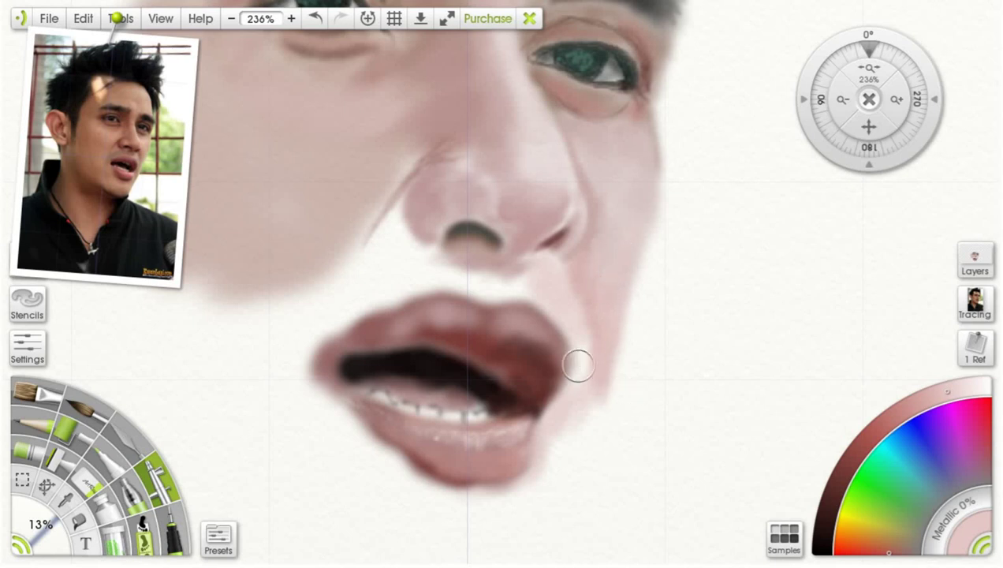
Step: Darken the colour and shift its hue to a warmer red, airbrushing the lower lip's bottom edge at 13% size
left_click(925, 400)
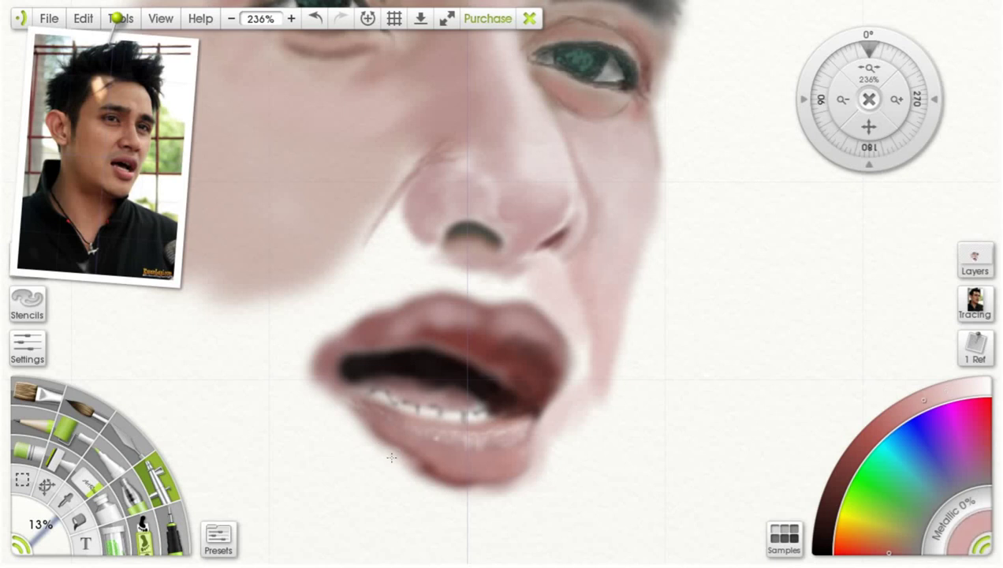
left_click(902, 403)
left_click(886, 431)
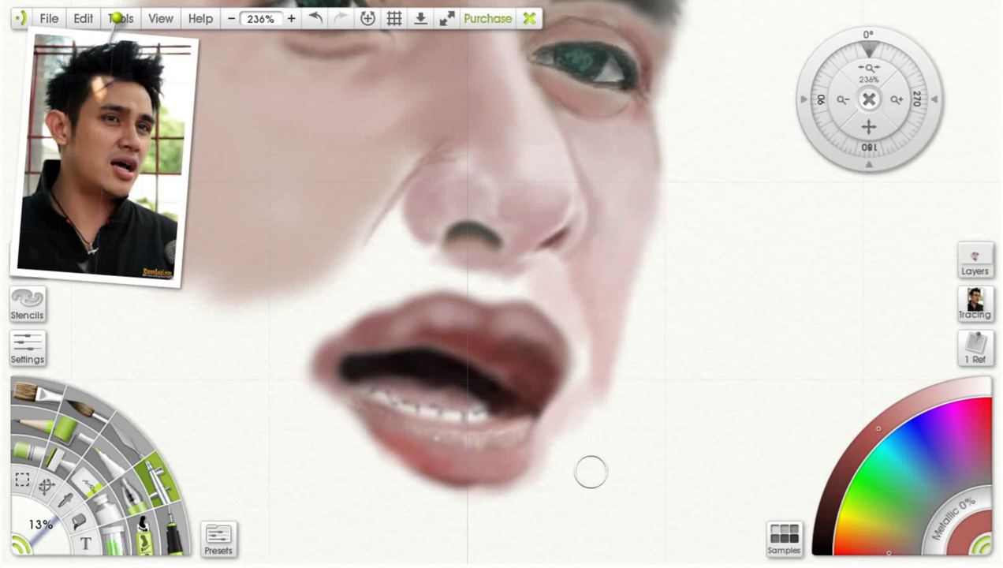
left_click(875, 552)
mouse_move(874, 550)
left_mouse_down()
mouse_move(943, 492)
mouse_move(961, 461)
mouse_move(958, 436)
mouse_move(879, 556)
left_mouse_up()
left_click_drag(878, 428, 908, 406)
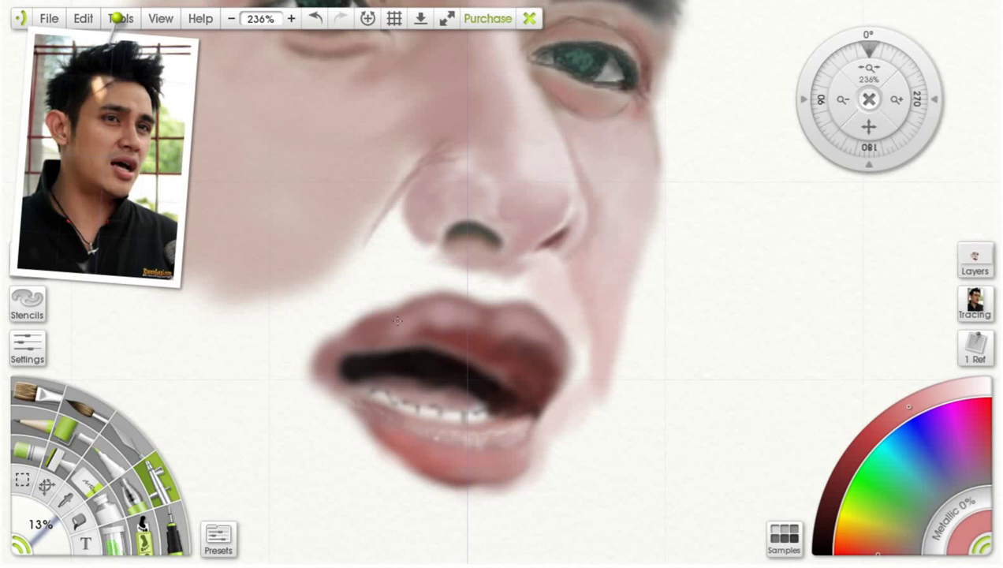
Step: Airbrush warm pink-red tones across the upper lip from the near side to the far side at 13% size
mouse_move(380, 327)
left_mouse_down()
mouse_move(357, 331)
mouse_move(377, 330)
left_mouse_up()
left_click(927, 398)
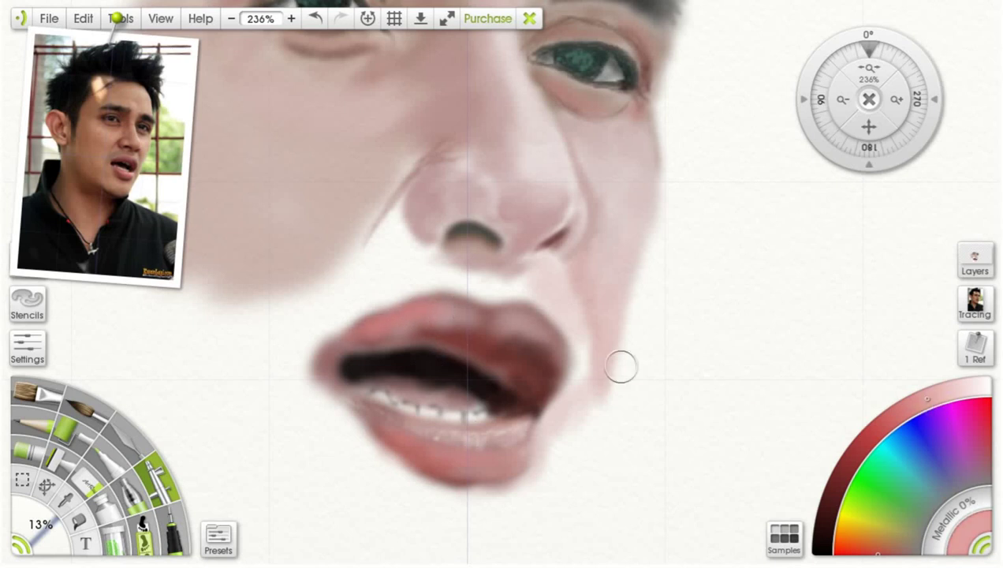
left_click(909, 406)
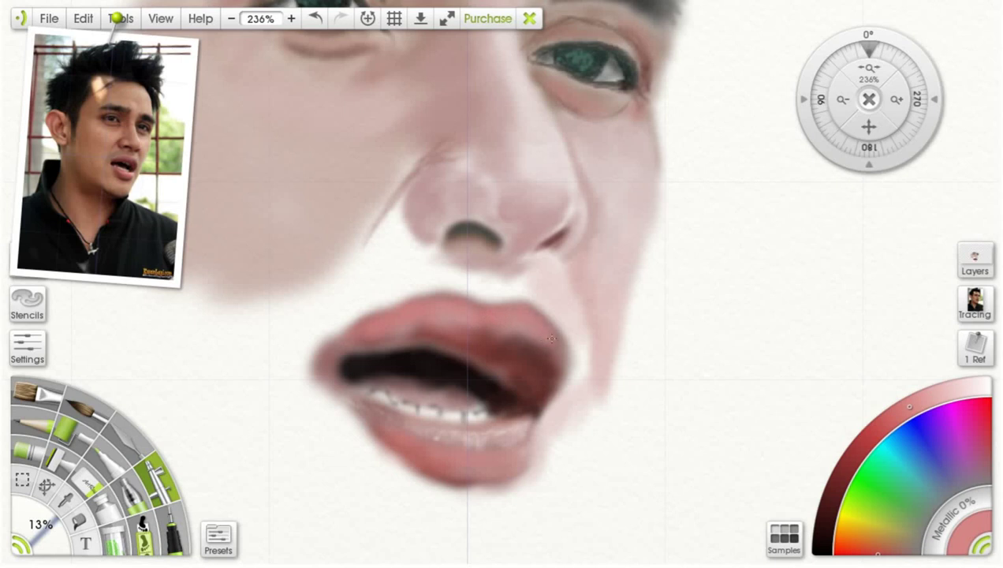
Step: Lighten the lip pink and airbrush short highlight streaks on the upper lip's dark far side, reducing the size to 8%
left_click(937, 400)
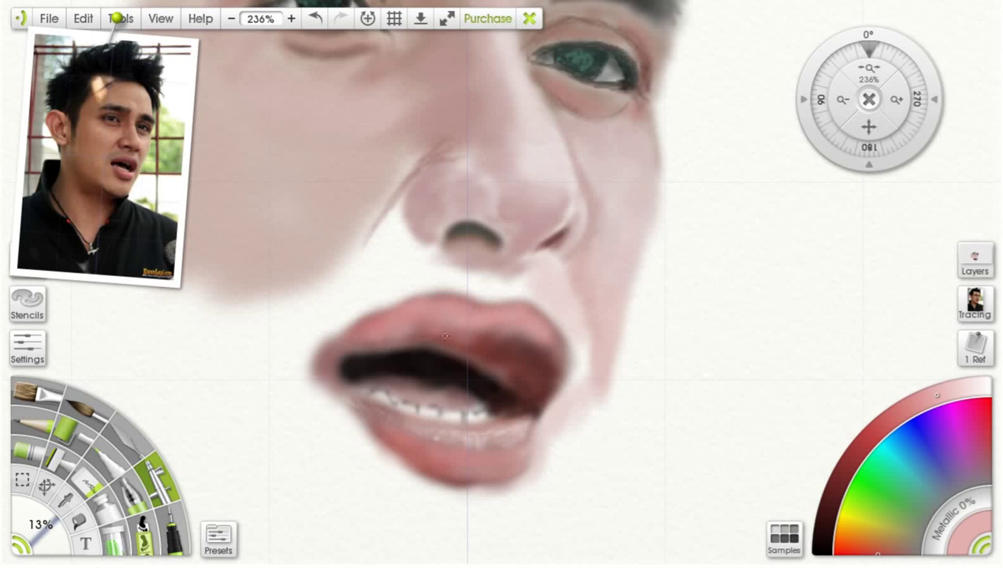
left_click_drag(44, 521, 38, 526)
left_click_drag(543, 355, 531, 354)
left_click_drag(41, 521, 35, 516)
mouse_move(539, 376)
left_mouse_down()
mouse_move(544, 363)
mouse_move(534, 370)
left_mouse_up()
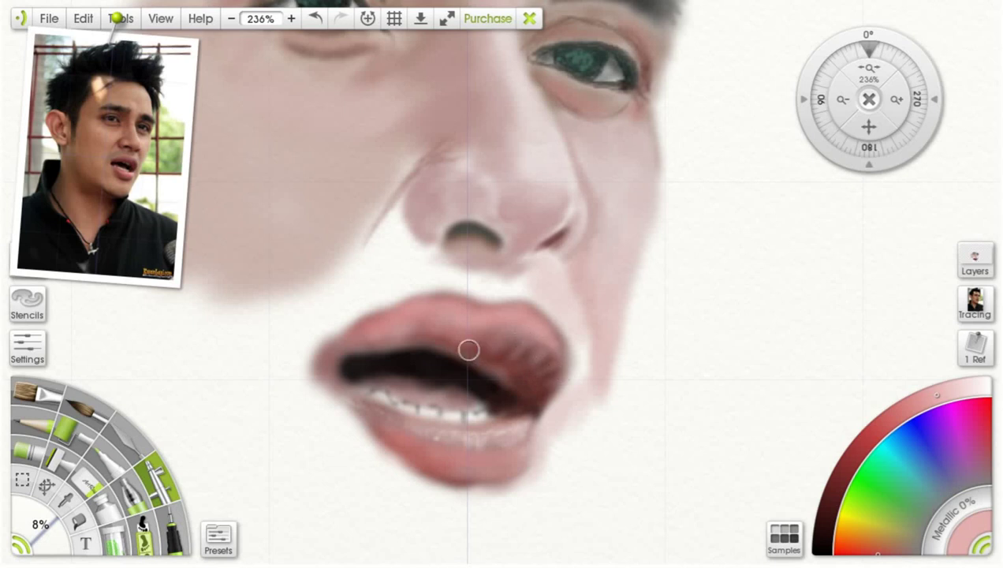
Step: Shade creases on the upper lip's near side with progressively darker reds at 8% size
left_click(913, 415)
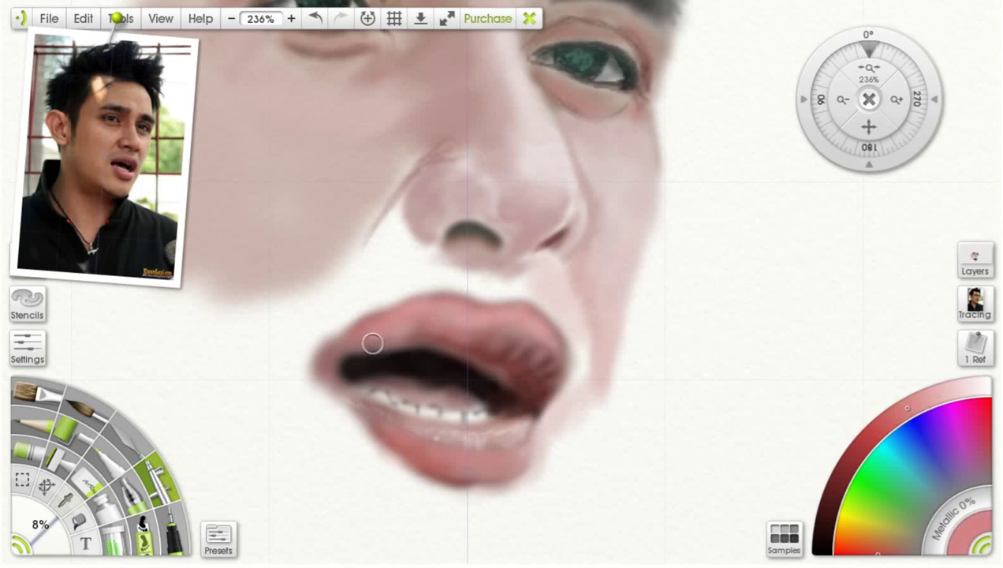
left_click(873, 433)
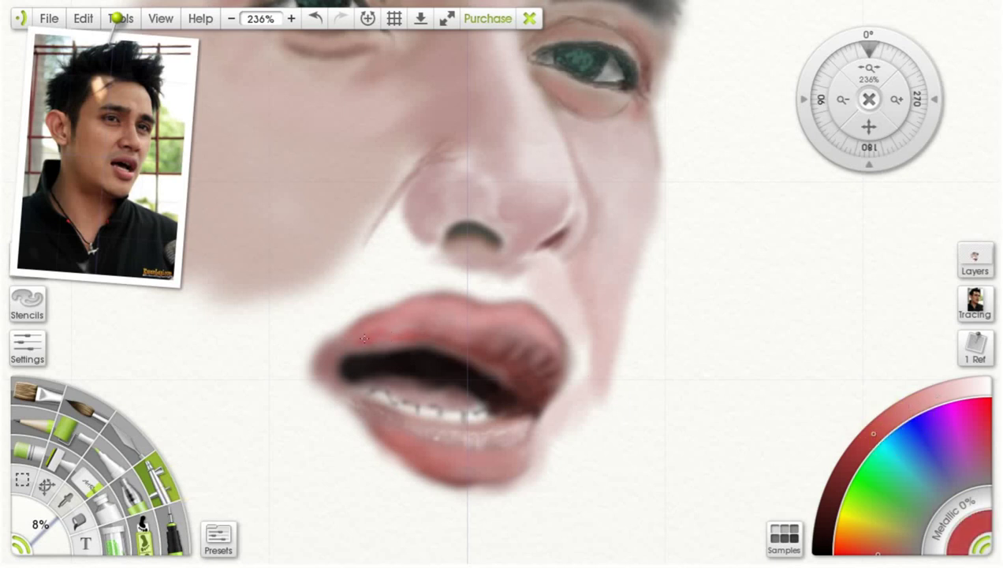
left_click(837, 482)
mouse_move(380, 340)
left_mouse_down()
mouse_move(345, 353)
mouse_move(372, 331)
mouse_move(402, 337)
mouse_move(381, 325)
left_mouse_up()
Step: Sample the muted pink beside the near mouth corner and airbrush it around the upper lip's near outline at 10% size
left_click(67, 499)
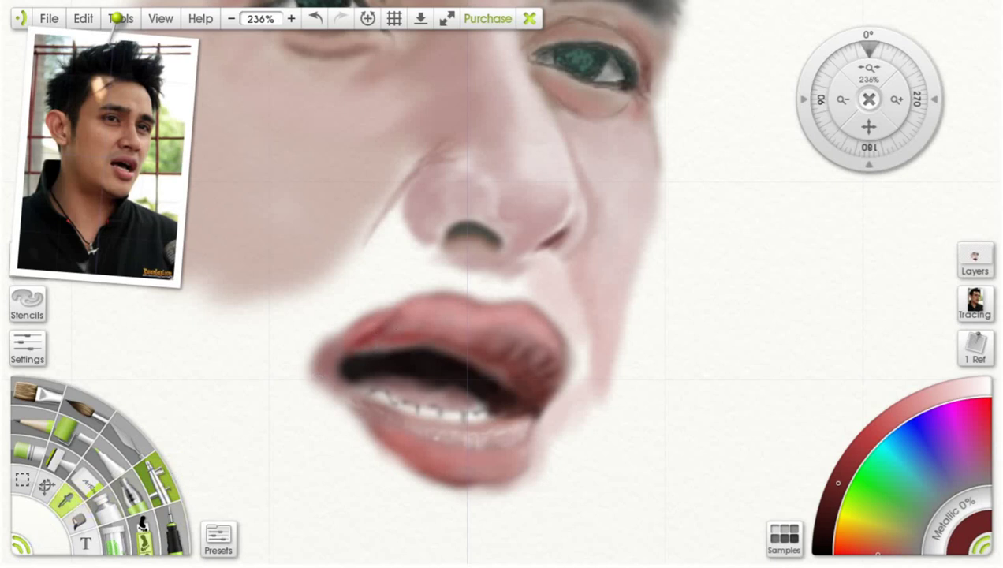
left_click(336, 347)
left_click(160, 478)
left_click_drag(45, 537, 51, 529)
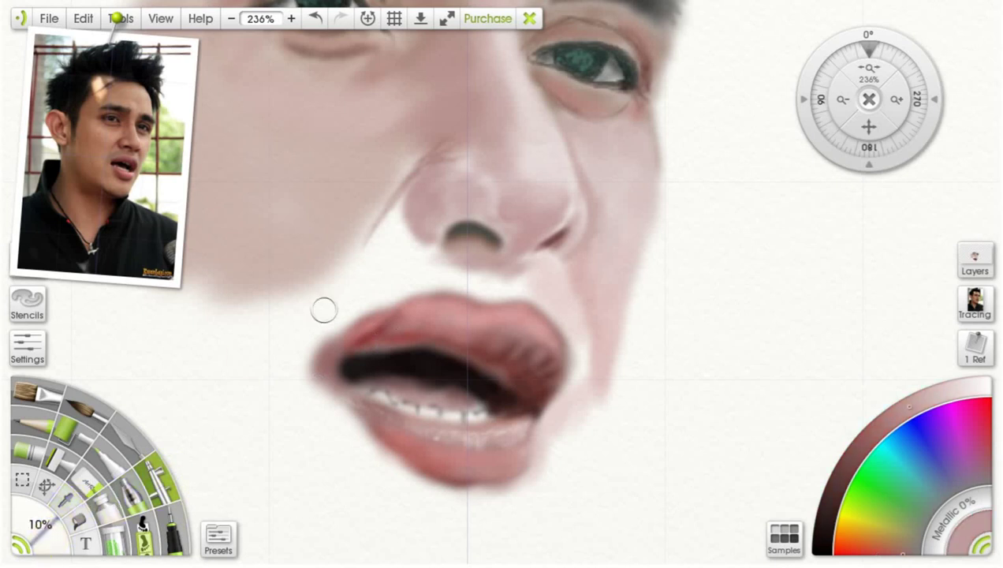
mouse_move(373, 307)
left_mouse_down()
mouse_move(353, 321)
mouse_move(409, 292)
left_mouse_up()
mouse_move(326, 355)
left_mouse_down()
mouse_move(331, 347)
mouse_move(309, 383)
left_mouse_up()
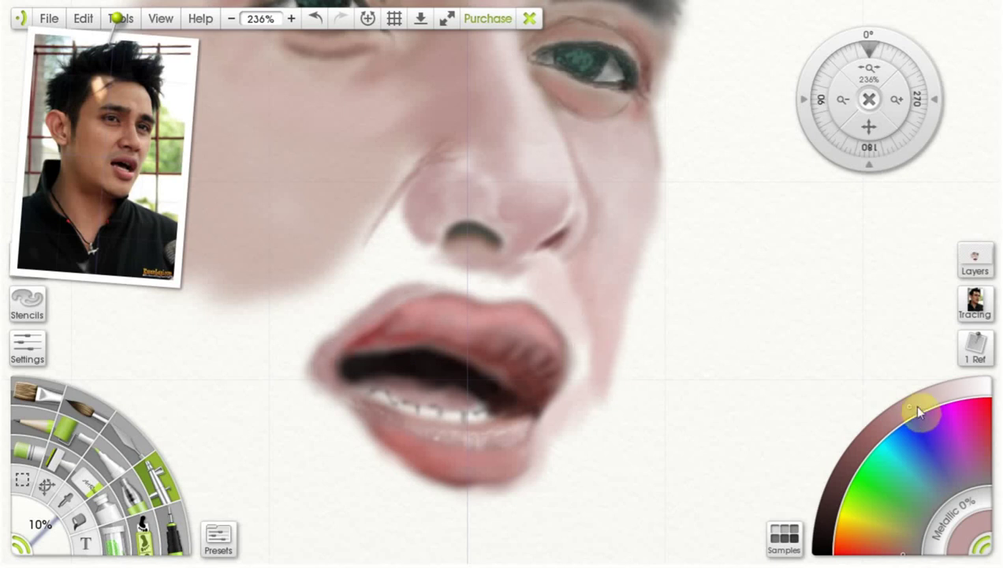
Step: Sample pale skin pinks and airbrush the gap between the lips' far side and the cheek at 10% size
left_click(66, 500)
left_click(387, 421)
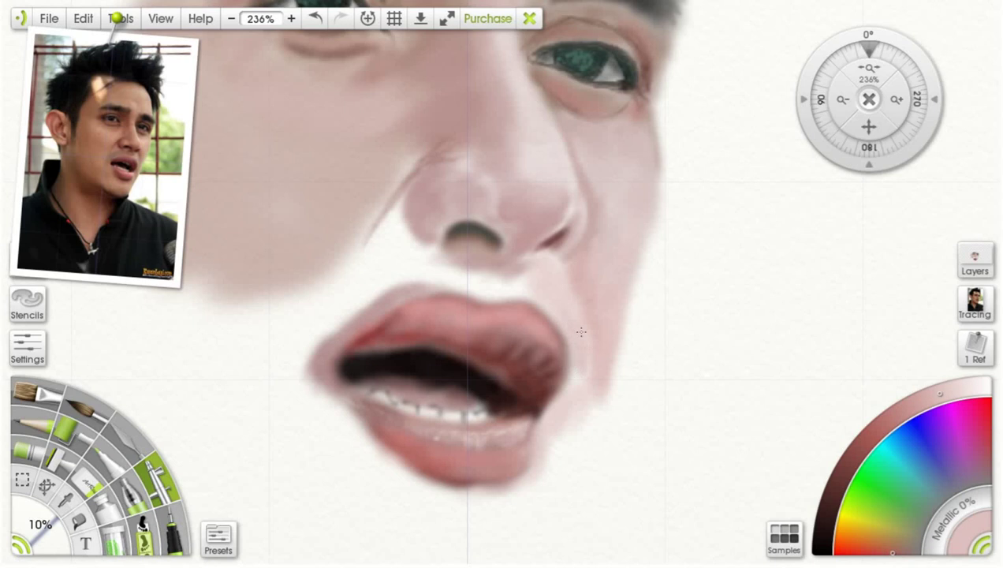
left_click(68, 499)
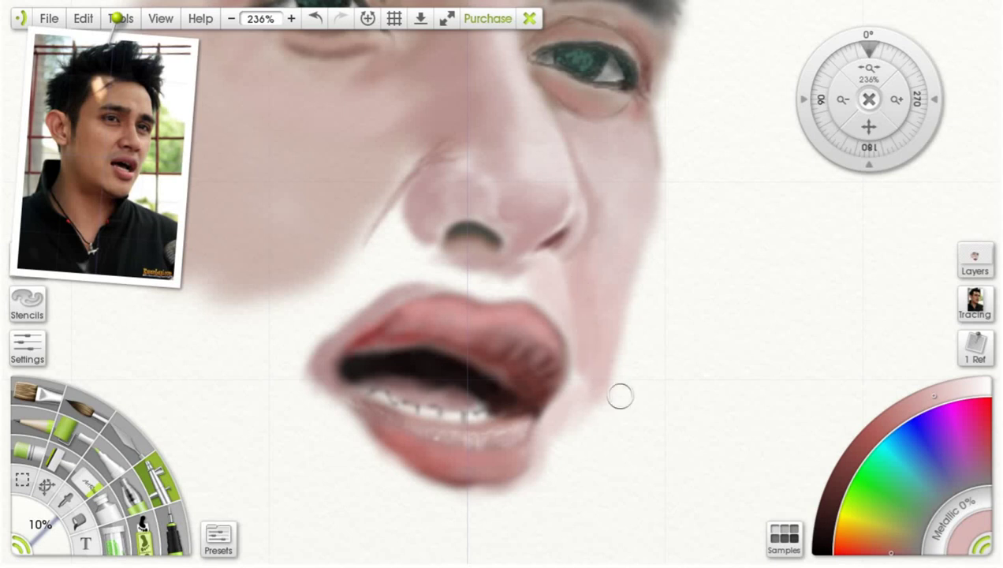
Step: Extend the near cheek downward at 22% size, then sample its beige and fill the skin towards the mouth and below the nose
left_click_drag(49, 511, 59, 540)
mouse_move(280, 329)
left_mouse_down()
mouse_move(264, 331)
mouse_move(296, 307)
mouse_move(237, 319)
mouse_move(208, 338)
mouse_move(214, 345)
left_mouse_up()
left_click(67, 499)
left_click(240, 364)
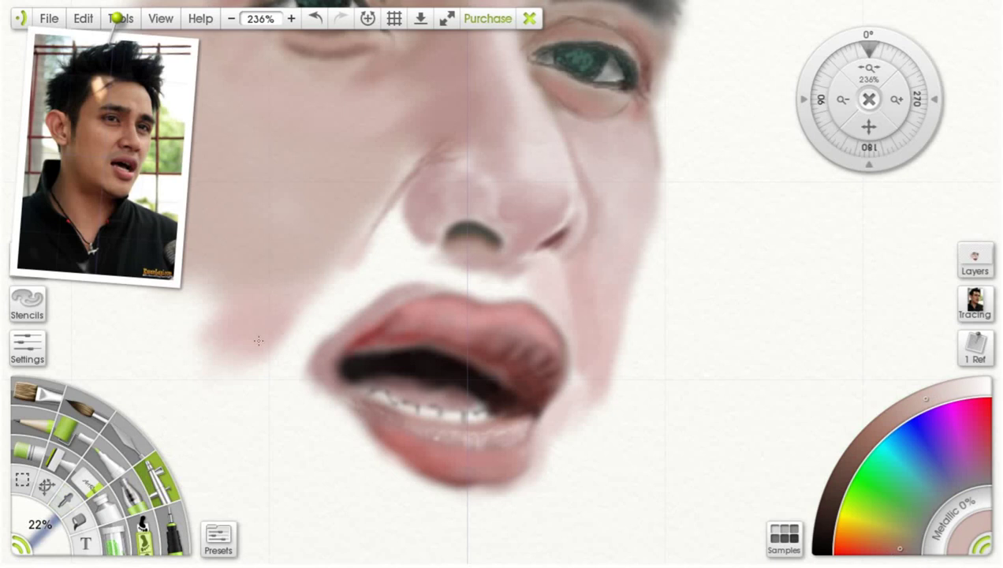
mouse_move(302, 318)
left_mouse_down()
mouse_move(263, 363)
mouse_move(368, 244)
mouse_move(405, 278)
mouse_move(344, 290)
left_mouse_up()
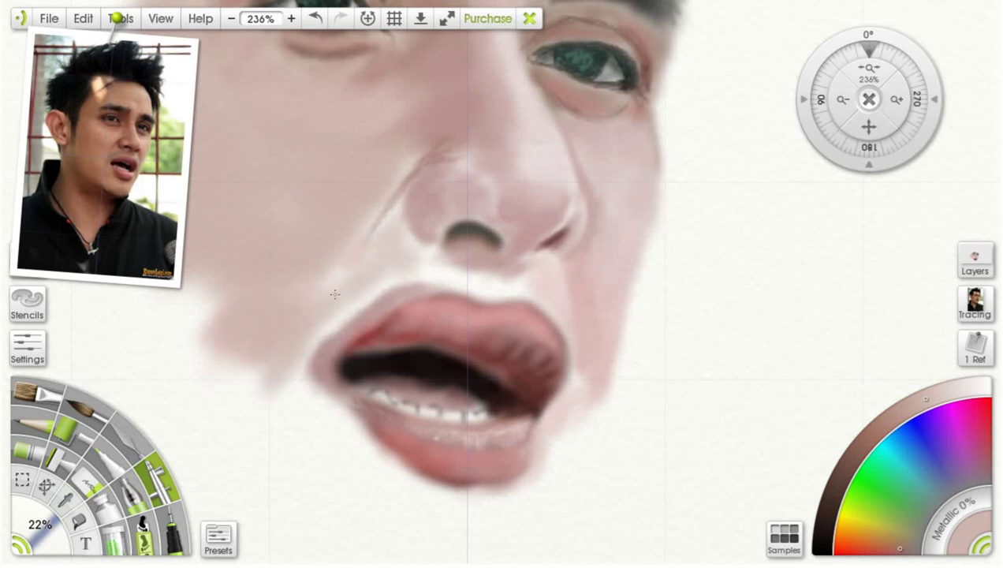
left_click_drag(413, 267, 289, 323)
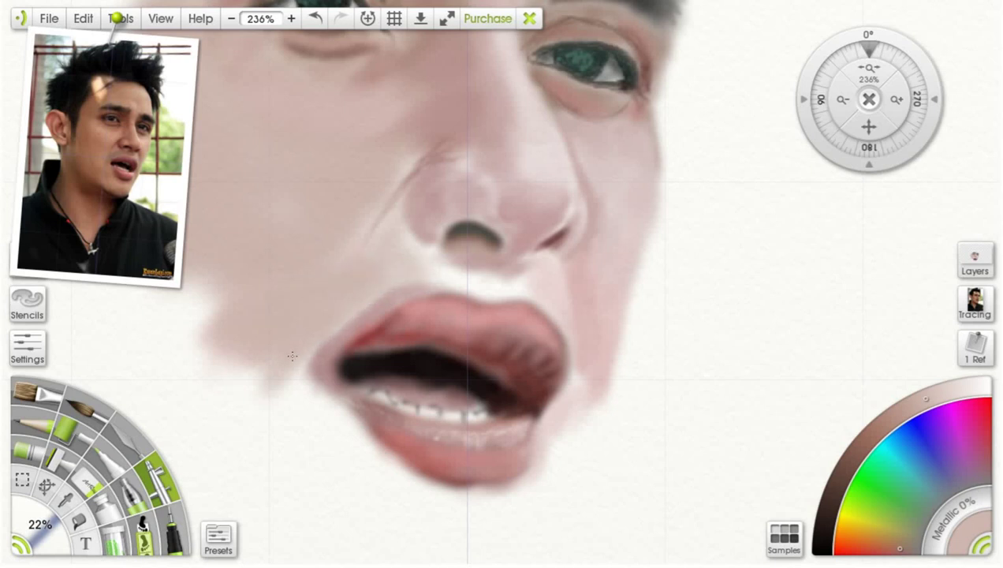
mouse_move(412, 284)
left_mouse_down()
mouse_move(459, 275)
mouse_move(408, 245)
mouse_move(490, 279)
left_mouse_up()
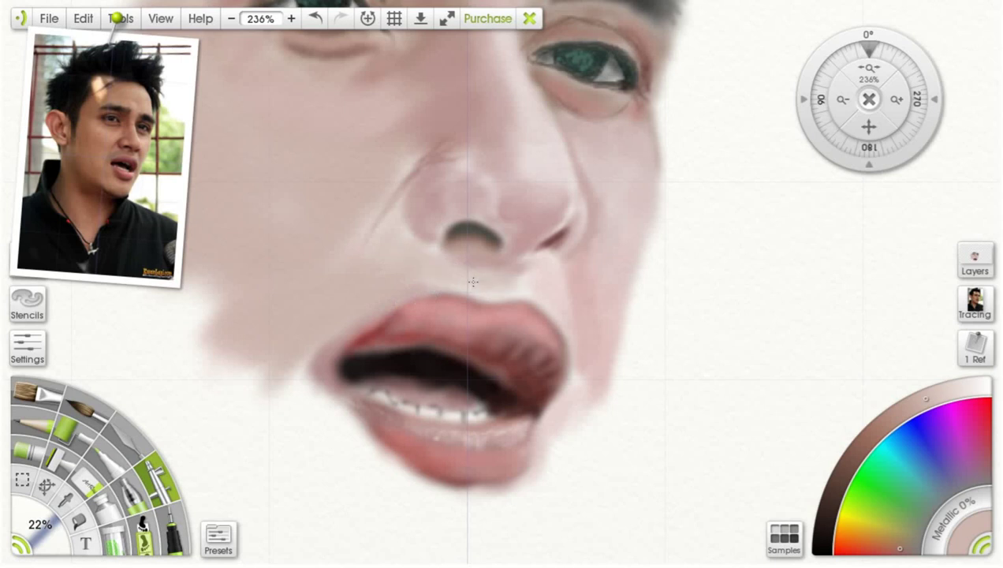
Step: Switch to a pale pink and airbrush skin around the near mouth corner and down beside the lower lip at 22% size
left_click(106, 458)
left_click(158, 473)
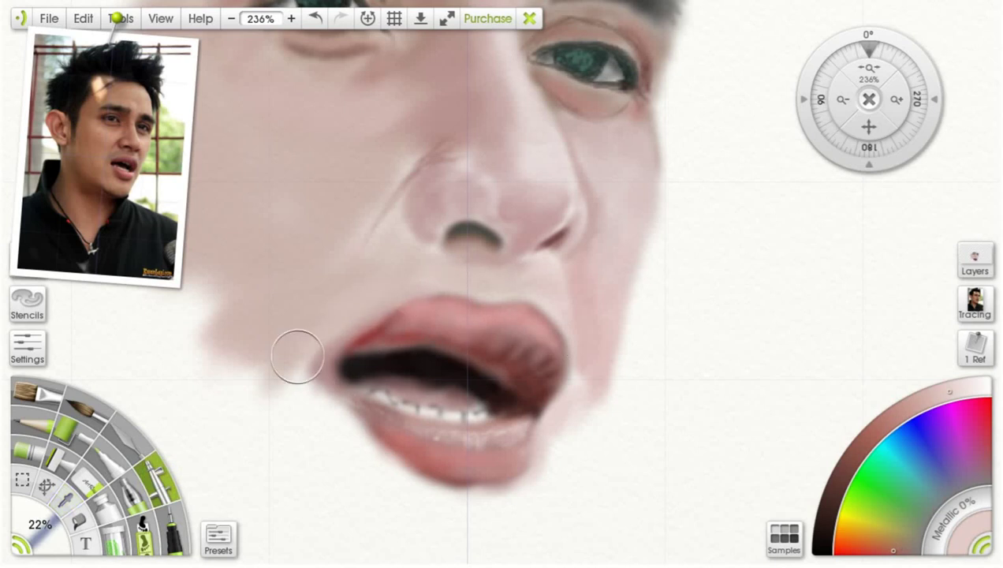
mouse_move(297, 388)
left_mouse_down()
mouse_move(322, 391)
mouse_move(316, 422)
mouse_move(315, 410)
mouse_move(339, 404)
left_mouse_up()
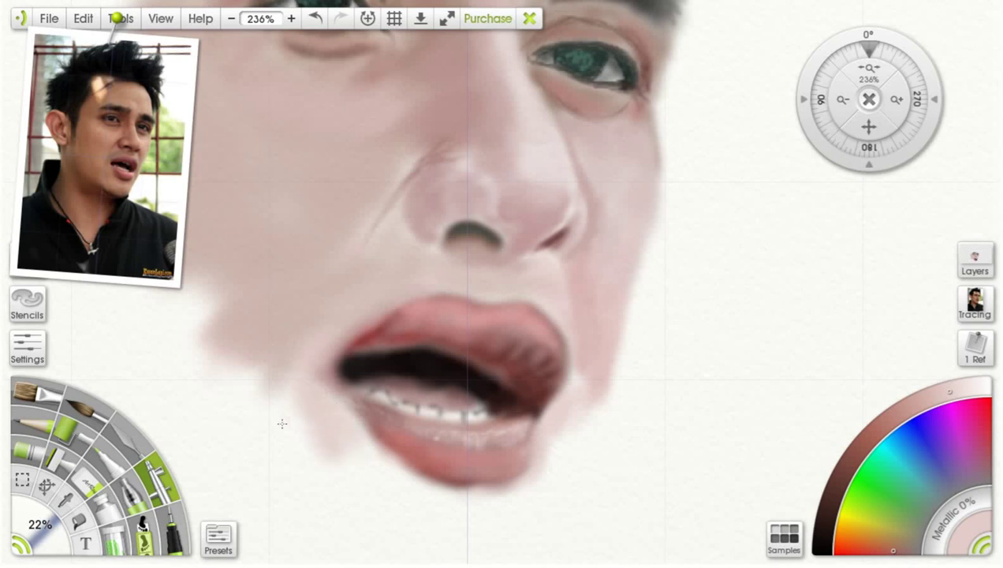
left_click_drag(281, 423, 284, 400)
Step: Enlarge the airbrush to 61% and cover the near jaw and chin in pale pink, undoing strokes along the way
left_click_drag(45, 524, 104, 522)
mouse_move(294, 397)
left_mouse_down()
mouse_move(268, 434)
mouse_move(248, 392)
mouse_move(217, 418)
mouse_move(262, 384)
mouse_move(237, 436)
mouse_move(270, 433)
mouse_move(290, 472)
mouse_move(271, 450)
mouse_move(305, 465)
mouse_move(266, 357)
mouse_move(225, 395)
mouse_move(247, 391)
mouse_move(285, 445)
mouse_move(328, 478)
mouse_move(322, 504)
mouse_move(241, 501)
mouse_move(254, 530)
mouse_move(264, 517)
mouse_move(344, 527)
mouse_move(361, 508)
mouse_move(346, 461)
left_mouse_up()
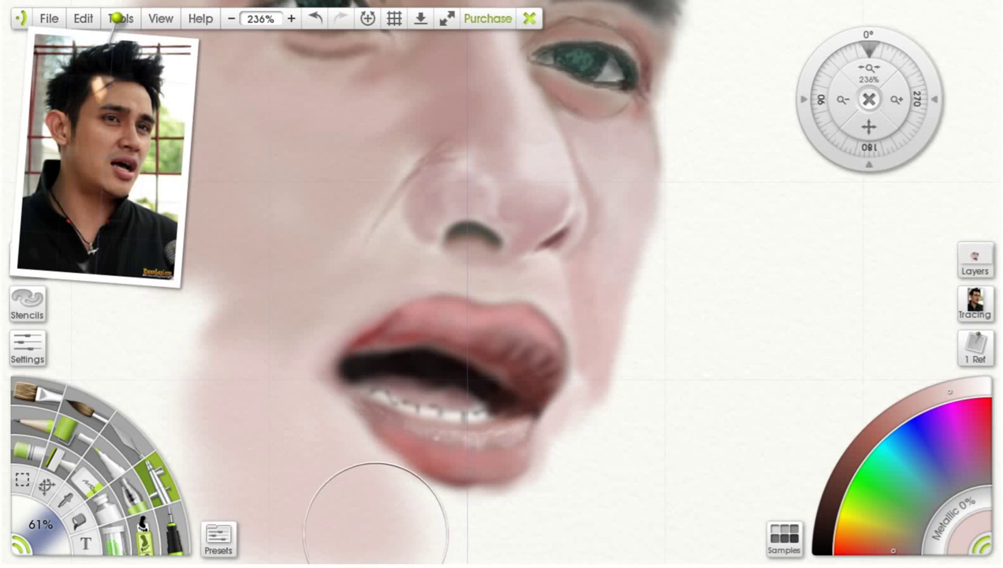
key("ctrl+z")
left_click_drag(340, 516, 374, 535)
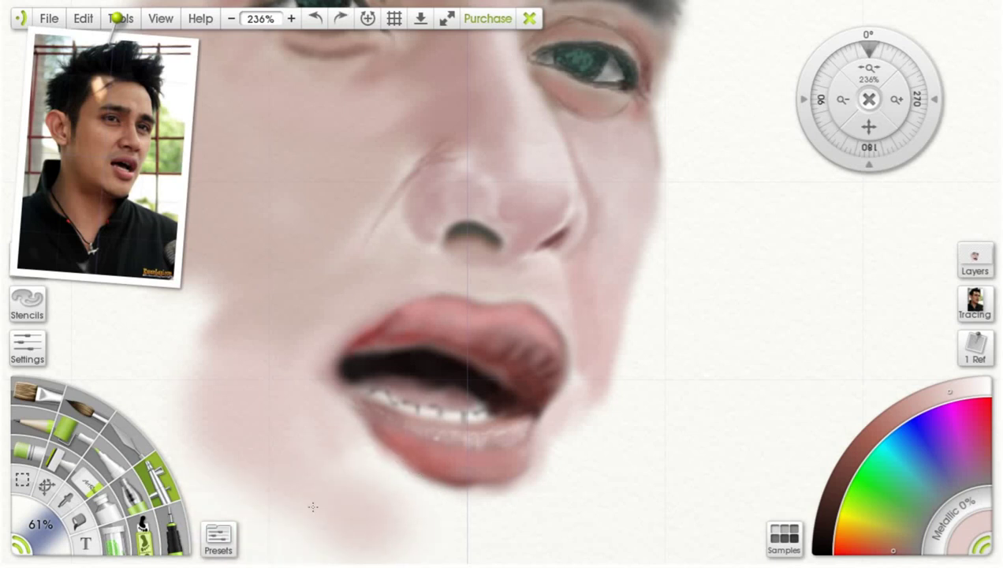
left_click_drag(313, 507, 347, 483)
Step: Airbrush the chin's far side in pale pink at 61% size, then fill around the lower lip at 30% size
mouse_move(616, 467)
left_mouse_down()
mouse_move(595, 492)
mouse_move(593, 479)
mouse_move(603, 437)
mouse_move(538, 521)
mouse_move(507, 525)
left_mouse_up()
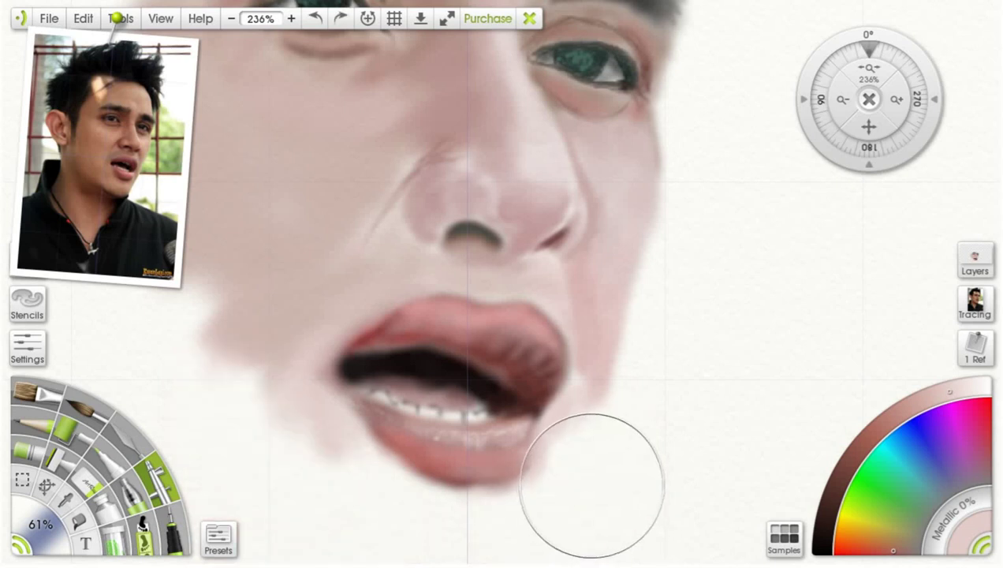
left_click_drag(578, 510, 602, 493)
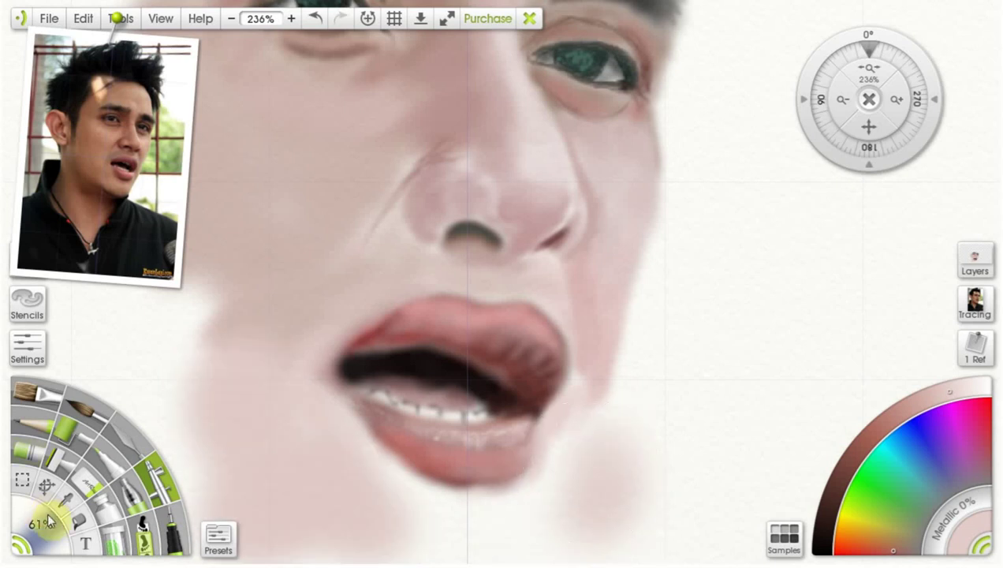
left_click(52, 535)
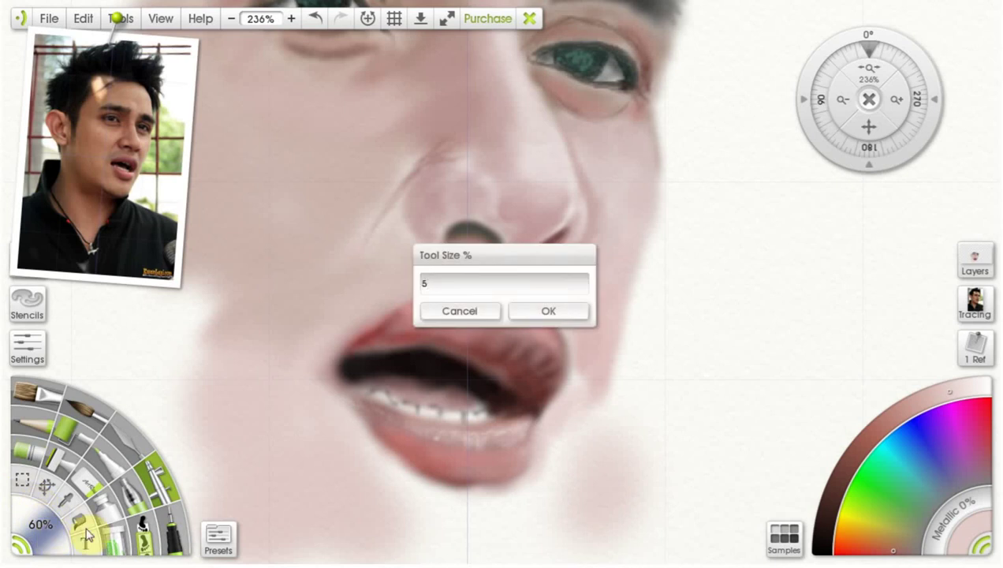
key("Return")
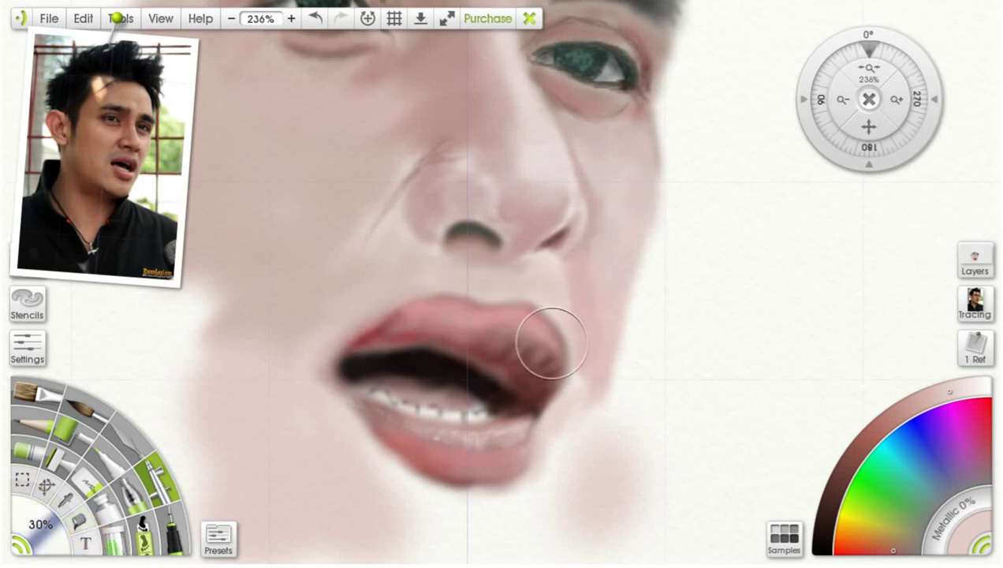
mouse_move(566, 459)
left_mouse_down()
mouse_move(521, 512)
mouse_move(443, 513)
mouse_move(421, 499)
mouse_move(501, 508)
left_mouse_up()
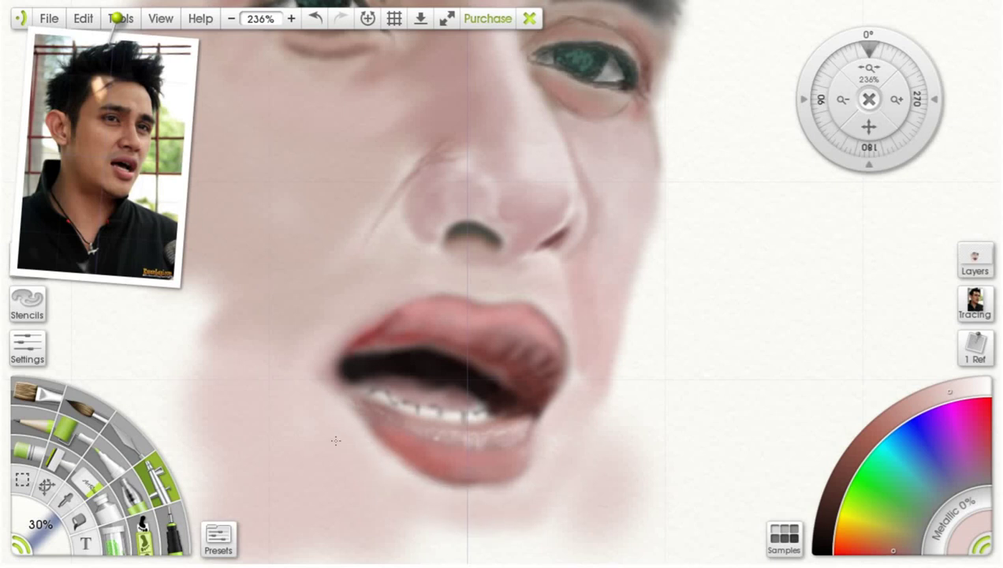
Step: Airbrush pale pink skin tone across the chin area below the lips at 30% brush size
mouse_move(418, 530)
left_mouse_down()
mouse_move(483, 540)
mouse_move(565, 447)
left_mouse_up()
left_click_drag(489, 521, 541, 537)
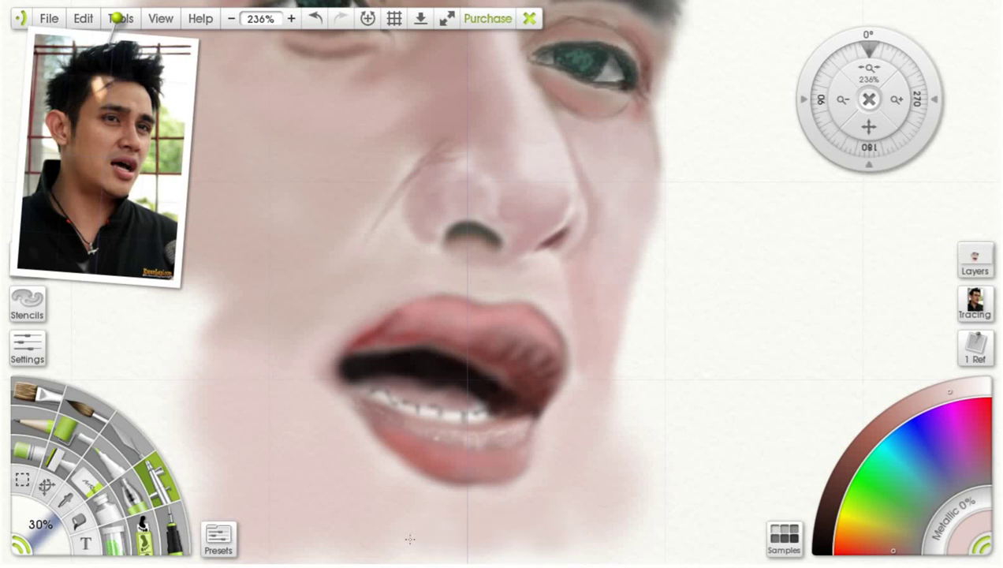
left_click_drag(417, 522, 410, 541)
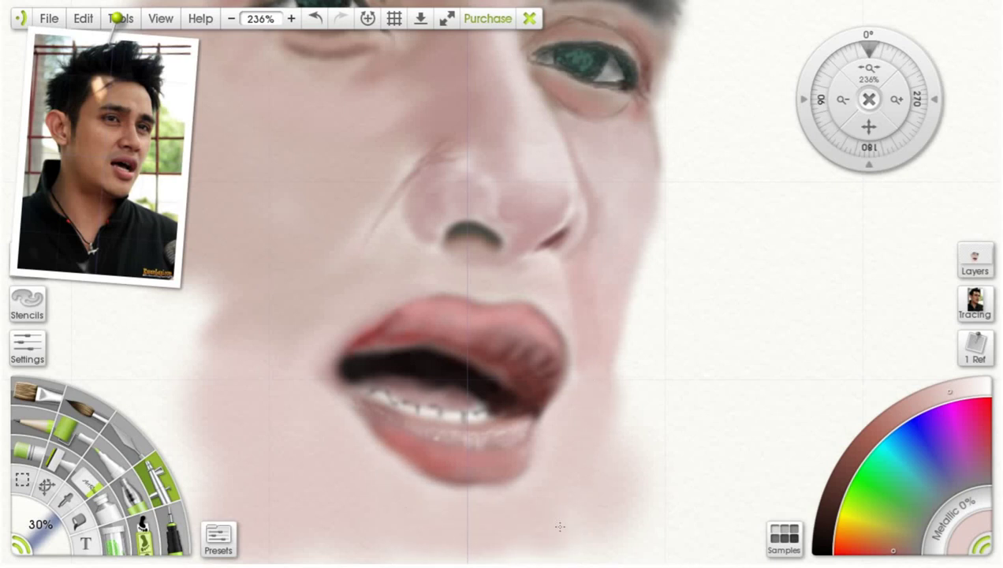
Step: Enlarge the airbrush to 63% and extend the skin tone over the outer cheek beside the reference photo
left_click_drag(218, 350, 203, 320)
left_click_drag(35, 538, 52, 520)
mouse_move(190, 335)
left_mouse_down()
mouse_move(193, 316)
mouse_move(158, 349)
mouse_move(157, 438)
mouse_move(117, 264)
mouse_move(152, 380)
left_mouse_up()
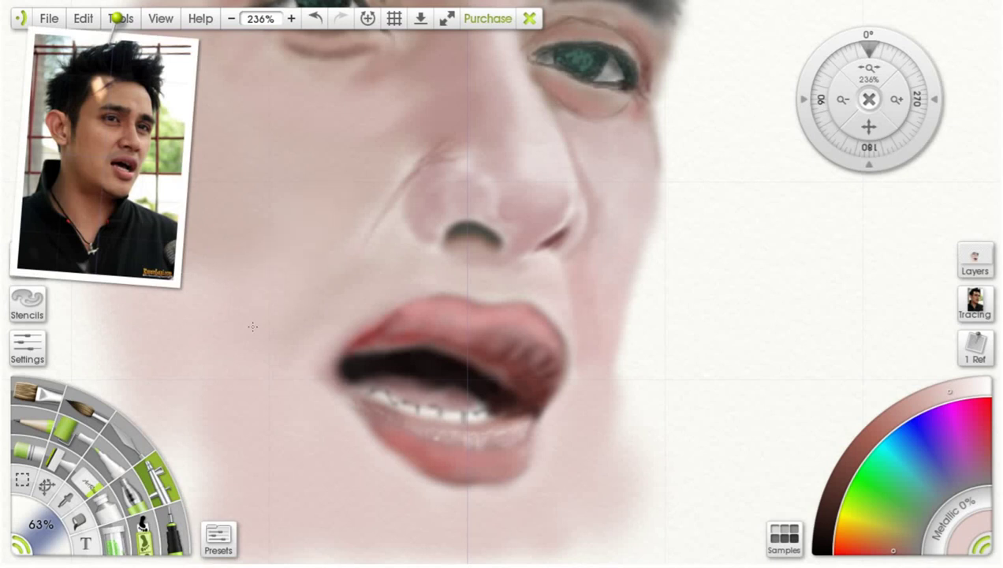
Step: Trim the jaw edge beside the mouth and chin with sampled off-white paper color, using an airbrush reduced to 24%
left_click(76, 481)
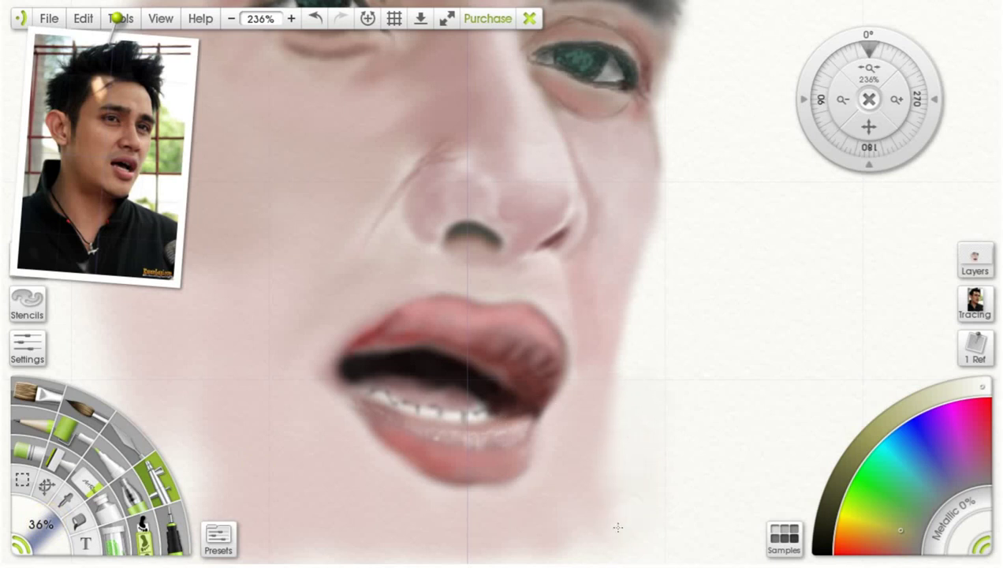
left_click_drag(30, 497, 20, 502)
mouse_move(595, 486)
left_mouse_down()
mouse_move(555, 542)
mouse_move(587, 515)
mouse_move(622, 451)
left_mouse_up()
key("ctrl+z")
mouse_move(866, 132)
left_mouse_down()
mouse_move(832, 18)
mouse_move(839, 7)
left_mouse_up()
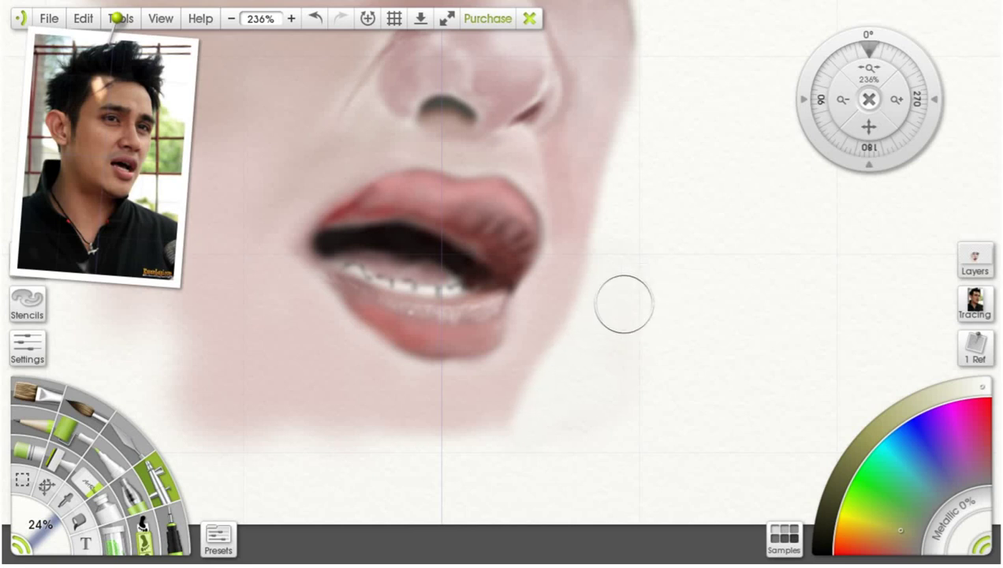
Step: Sample the dark eyebrow color and airbrush a sideburn on the blank canvas beside the cheek at 18% brush size
scroll(314, 295, "down", 2)
scroll(314, 296, "down", 8)
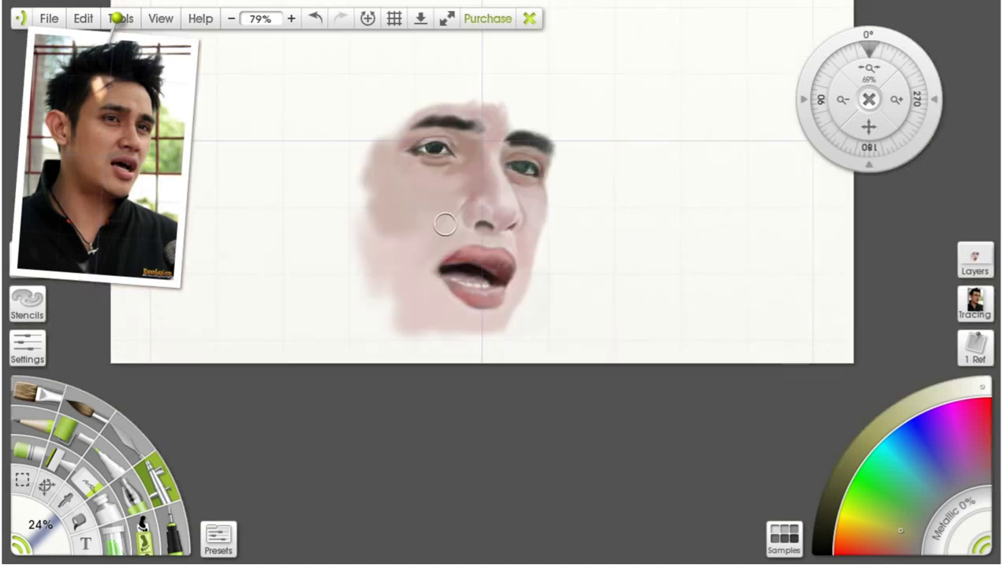
scroll(444, 224, "down", 1)
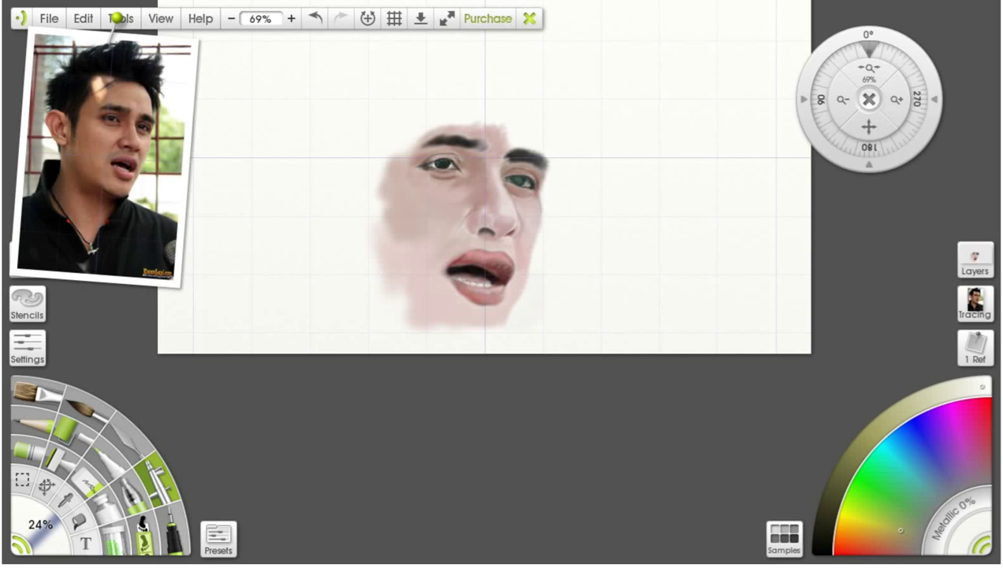
scroll(346, 177, "up", 2)
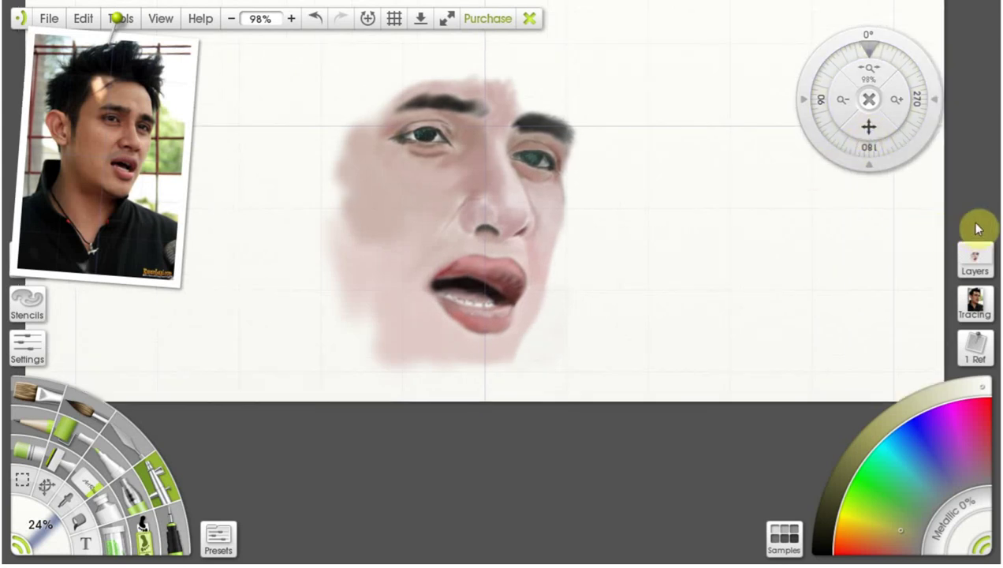
left_click_drag(284, 157, 383, 222)
scroll(296, 196, "up", 3)
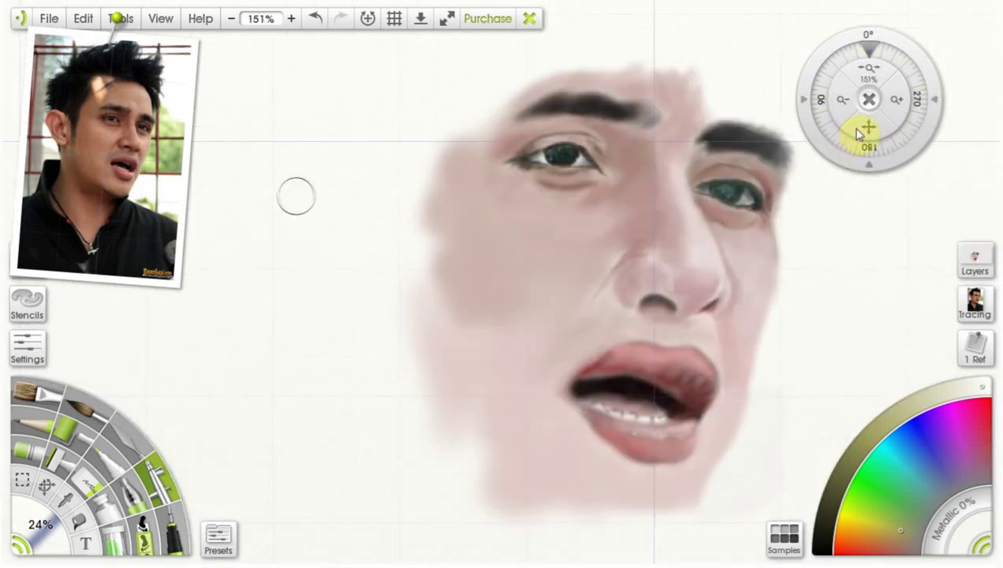
left_click_drag(865, 128, 924, 150)
scroll(341, 179, "up", 1)
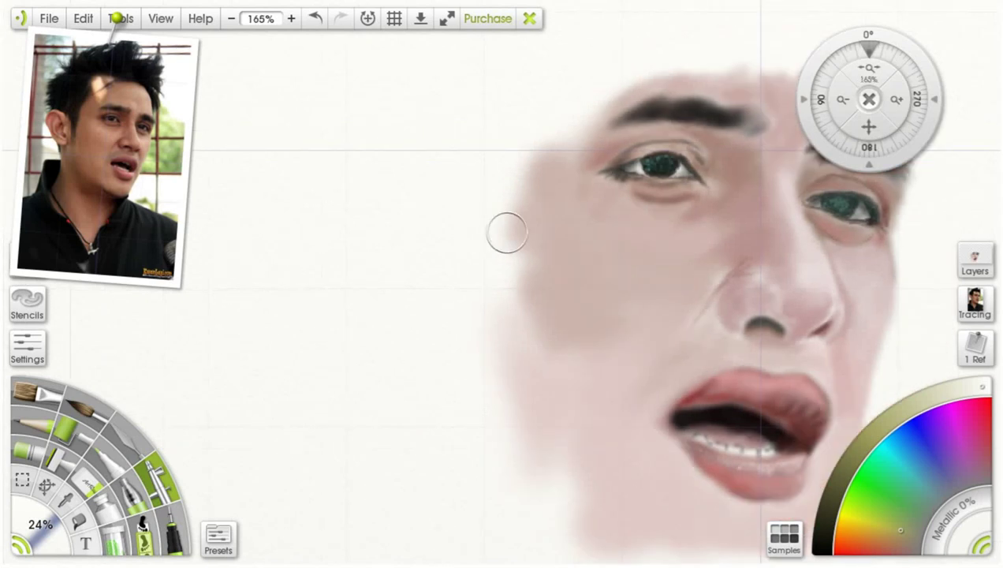
left_click(65, 498)
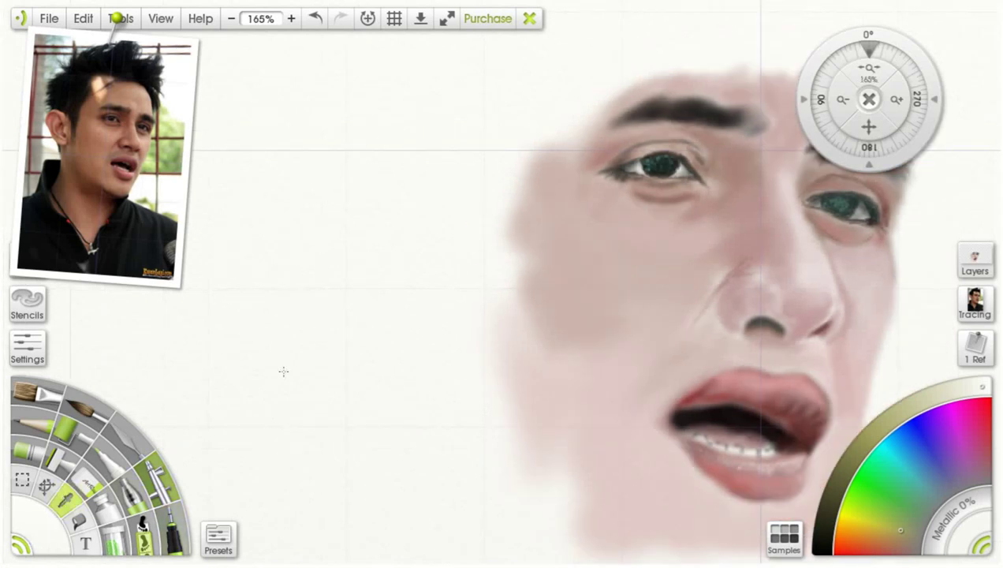
left_click(661, 116)
left_click(155, 478)
left_click_drag(31, 508, 35, 516)
mouse_move(468, 149)
left_mouse_down()
mouse_move(473, 176)
mouse_move(483, 153)
mouse_move(459, 211)
mouse_move(458, 237)
mouse_move(467, 206)
mouse_move(459, 273)
mouse_move(466, 218)
mouse_move(453, 256)
mouse_move(461, 287)
mouse_move(461, 193)
mouse_move(453, 229)
mouse_move(456, 212)
mouse_move(462, 226)
mouse_move(445, 175)
mouse_move(446, 238)
mouse_move(442, 231)
mouse_move(446, 207)
mouse_move(451, 261)
mouse_move(466, 179)
mouse_move(455, 135)
mouse_move(450, 160)
mouse_move(444, 154)
mouse_move(447, 197)
mouse_move(458, 181)
mouse_move(460, 196)
mouse_move(458, 158)
mouse_move(457, 206)
mouse_move(454, 146)
mouse_move(470, 155)
mouse_move(448, 145)
mouse_move(437, 121)
mouse_move(466, 162)
mouse_move(478, 147)
mouse_move(447, 209)
left_mouse_up()
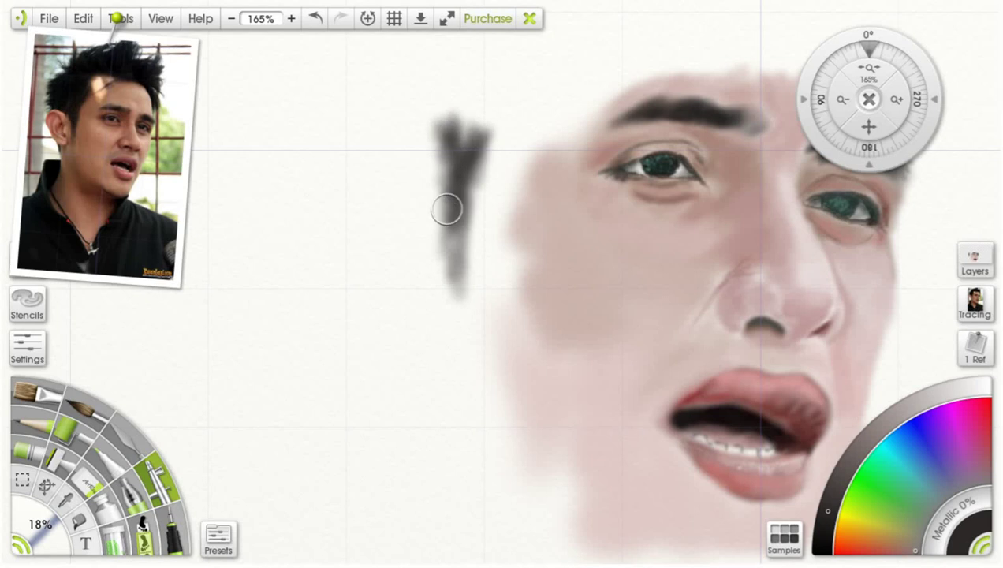
Step: Darken and widen the sideburn, spreading its top outward and lengthening its lower tip
scroll(484, 224, "up", 1)
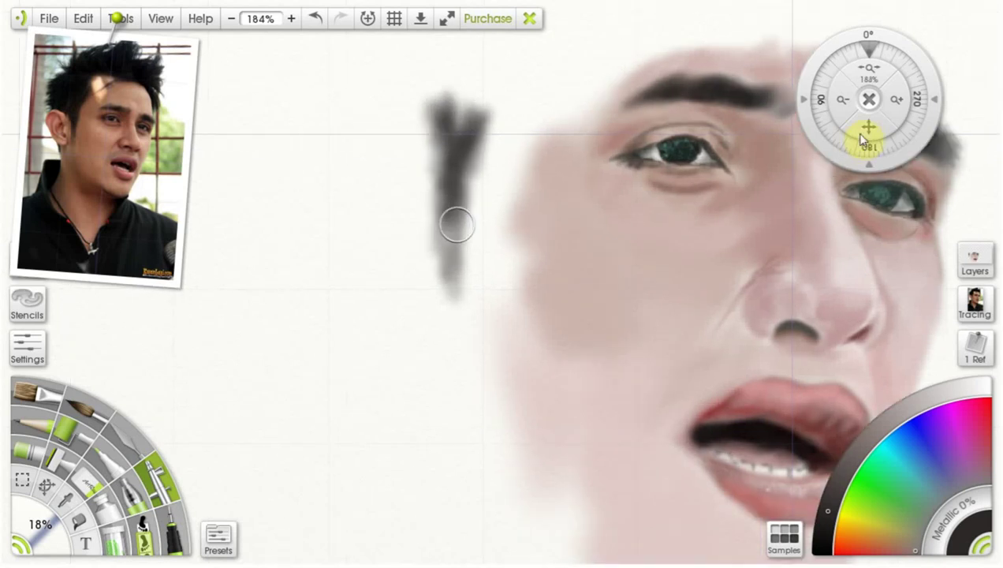
left_click_drag(867, 138, 970, 272)
scroll(866, 264, "up", 2)
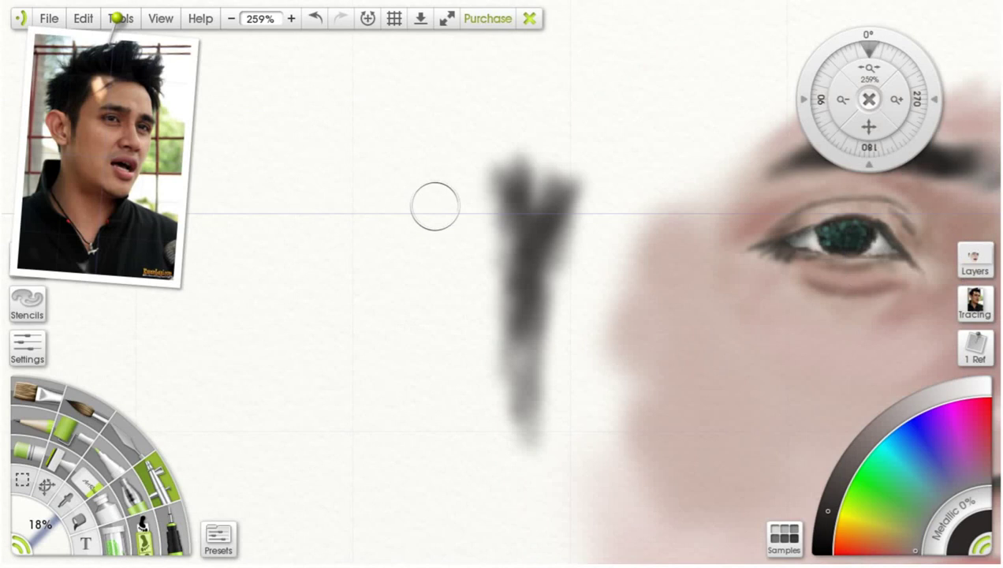
mouse_move(466, 224)
left_mouse_down()
mouse_move(422, 206)
mouse_move(468, 219)
mouse_move(484, 253)
mouse_move(502, 249)
mouse_move(479, 205)
mouse_move(493, 283)
mouse_move(486, 271)
mouse_move(506, 291)
mouse_move(498, 299)
mouse_move(509, 287)
mouse_move(511, 245)
mouse_move(511, 315)
mouse_move(522, 232)
mouse_move(475, 196)
mouse_move(479, 215)
mouse_move(514, 219)
mouse_move(495, 241)
mouse_move(500, 273)
left_mouse_up()
mouse_move(516, 195)
left_mouse_down()
mouse_move(472, 188)
mouse_move(471, 205)
mouse_move(438, 191)
mouse_move(490, 180)
mouse_move(535, 192)
mouse_move(518, 237)
mouse_move(496, 212)
left_mouse_up()
mouse_move(566, 188)
left_mouse_down()
mouse_move(526, 269)
mouse_move(577, 181)
mouse_move(587, 128)
left_mouse_up()
mouse_move(525, 360)
left_mouse_down()
mouse_move(511, 404)
mouse_move(535, 414)
mouse_move(533, 375)
mouse_move(518, 395)
mouse_move(537, 405)
mouse_move(513, 473)
mouse_move(521, 358)
mouse_move(504, 430)
mouse_move(504, 305)
mouse_move(520, 427)
mouse_move(529, 364)
mouse_move(535, 451)
mouse_move(544, 404)
mouse_move(536, 474)
mouse_move(535, 434)
mouse_move(536, 469)
mouse_move(522, 427)
mouse_move(519, 444)
mouse_move(540, 484)
left_mouse_up()
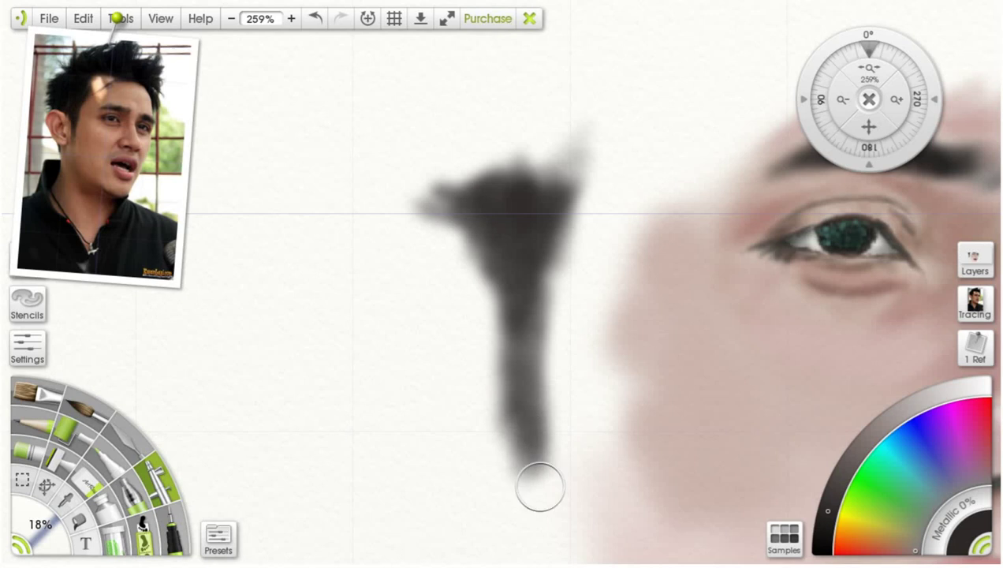
Step: Sample the orange skin tone from the reference photo's ear and airbrush the ear's upper edge toward the sideburn at 9% size
left_click(112, 189)
left_click(71, 502)
left_click(60, 137)
left_click_drag(61, 135, 62, 109)
left_click(160, 480)
left_click_drag(38, 518, 36, 516)
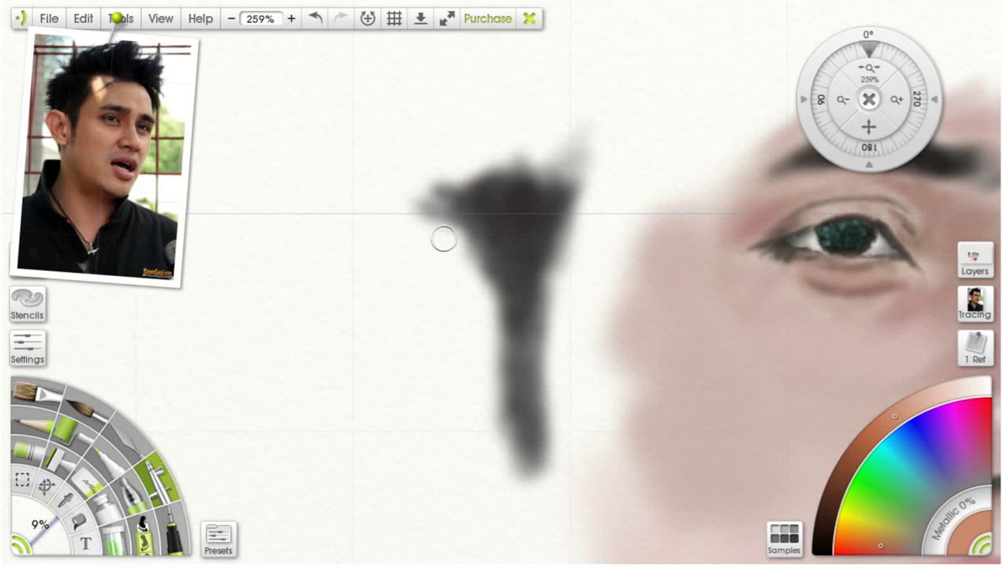
left_click_drag(362, 208, 336, 210)
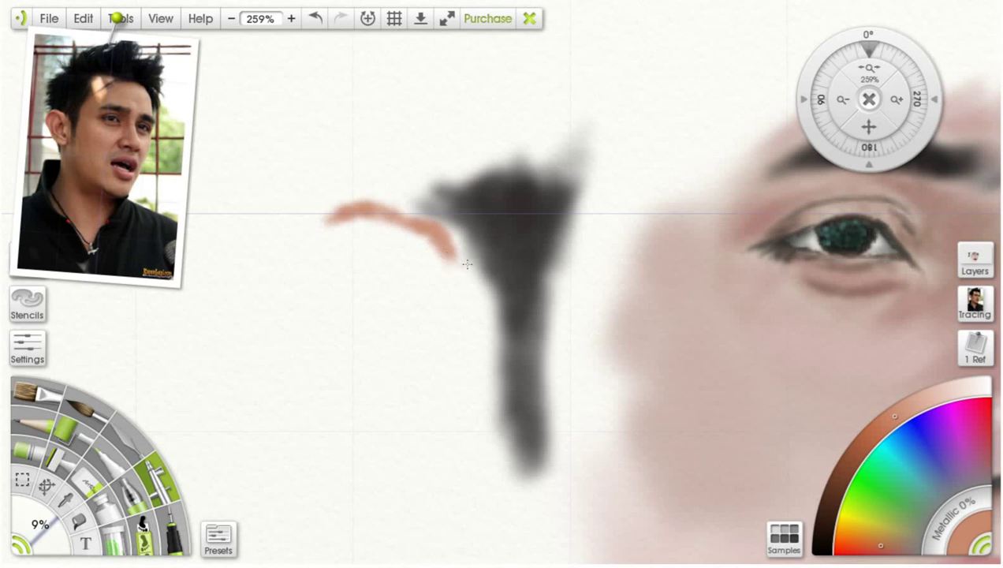
mouse_move(473, 271)
left_mouse_down()
mouse_move(480, 306)
mouse_move(464, 285)
left_mouse_up()
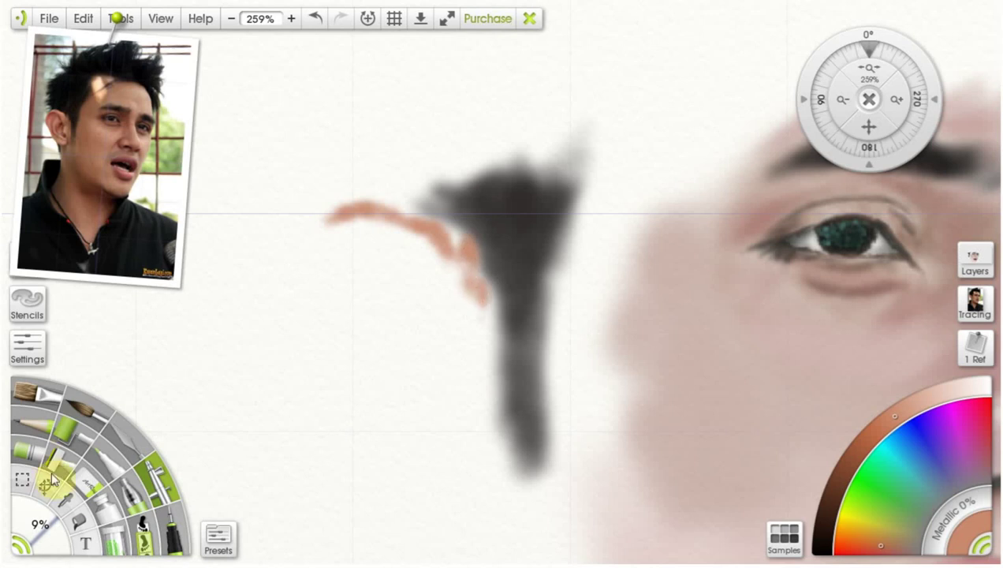
Step: Airbrush the ear's outer rim down toward the lobe in orange skin tone at 18% brush size
left_click(46, 487)
left_click(159, 489)
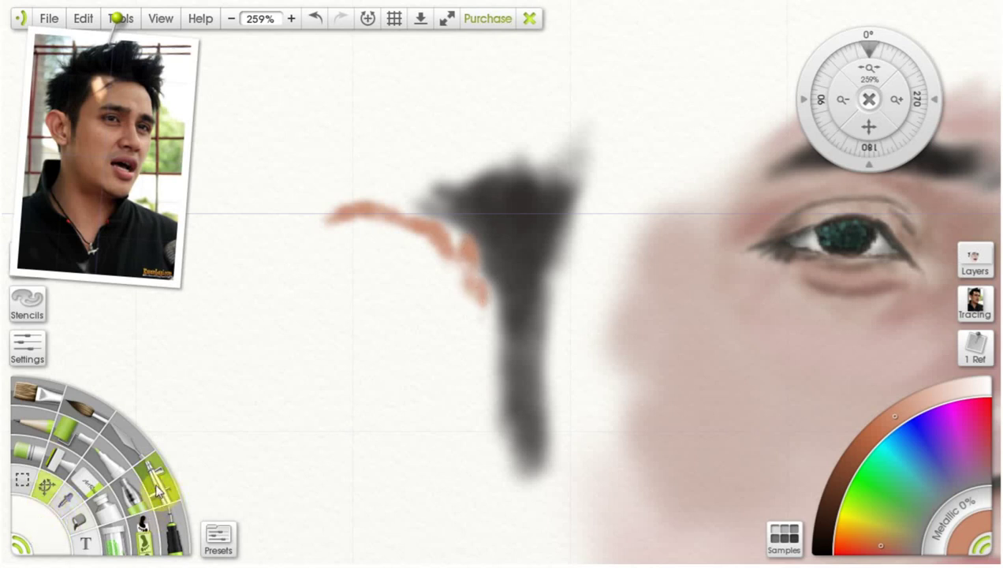
left_click_drag(38, 521, 52, 531)
mouse_move(411, 246)
left_mouse_down()
mouse_move(387, 225)
mouse_move(422, 243)
mouse_move(356, 223)
mouse_move(319, 246)
mouse_move(350, 229)
mouse_move(330, 238)
mouse_move(343, 254)
mouse_move(325, 399)
mouse_move(353, 425)
mouse_move(305, 319)
mouse_move(320, 230)
mouse_move(307, 311)
mouse_move(319, 238)
mouse_move(337, 330)
left_mouse_up()
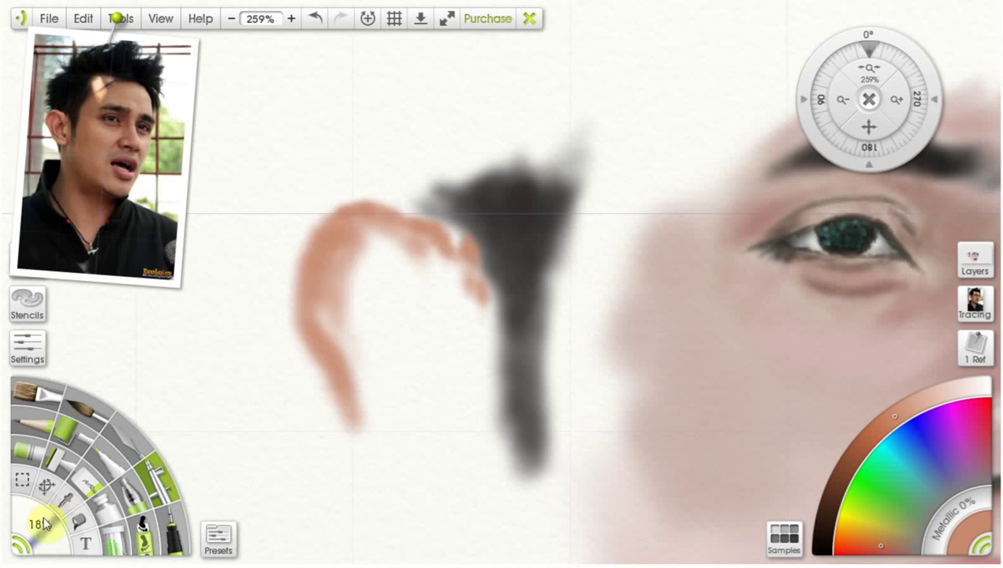
Step: Fill the ear and the strip beside the sideburn with orange skin tone using a 30% airbrush
left_click_drag(45, 515, 43, 527)
mouse_move(380, 300)
left_mouse_down()
mouse_move(363, 312)
mouse_move(351, 246)
mouse_move(319, 331)
mouse_move(370, 394)
mouse_move(353, 353)
left_mouse_up()
mouse_move(330, 281)
left_mouse_down()
mouse_move(327, 316)
mouse_move(366, 422)
mouse_move(402, 463)
mouse_move(385, 439)
mouse_move(377, 444)
mouse_move(449, 469)
mouse_move(442, 463)
mouse_move(460, 450)
mouse_move(440, 467)
mouse_move(455, 415)
mouse_move(433, 390)
mouse_move(439, 369)
mouse_move(404, 247)
mouse_move(386, 245)
mouse_move(392, 384)
mouse_move(386, 271)
mouse_move(444, 285)
mouse_move(436, 304)
mouse_move(451, 301)
mouse_move(443, 258)
mouse_move(362, 234)
mouse_move(432, 326)
mouse_move(469, 322)
mouse_move(469, 343)
mouse_move(482, 327)
mouse_move(476, 386)
mouse_move(478, 308)
mouse_move(451, 304)
mouse_move(466, 391)
mouse_move(483, 357)
mouse_move(442, 405)
mouse_move(415, 364)
mouse_move(426, 318)
mouse_move(406, 342)
mouse_move(419, 428)
mouse_move(441, 440)
mouse_move(397, 392)
mouse_move(379, 332)
mouse_move(447, 365)
left_mouse_up()
mouse_move(432, 282)
left_mouse_down()
mouse_move(402, 315)
mouse_move(471, 412)
mouse_move(497, 533)
mouse_move(471, 356)
left_mouse_up()
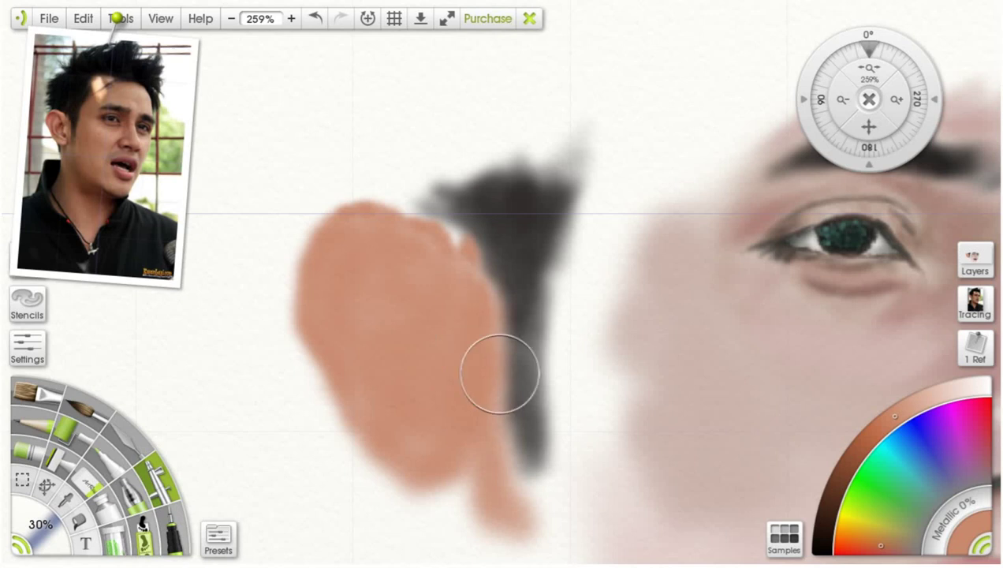
Step: Shift the paint to a redder skin tone and stroke along the ear's top edge with the airbrush at 6%
left_click_drag(43, 522, 25, 526)
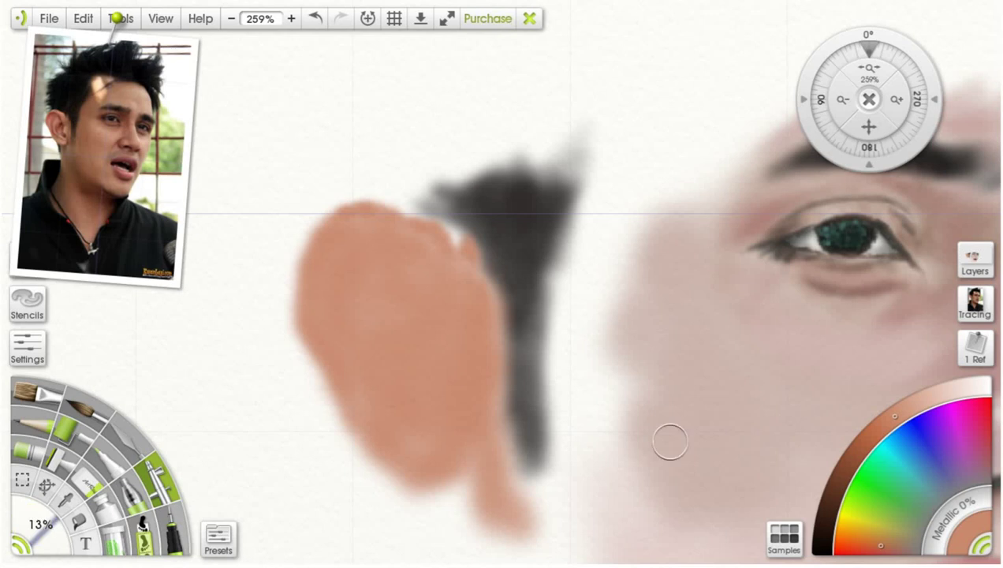
left_click(899, 546)
mouse_move(899, 550)
left_mouse_down()
mouse_move(875, 551)
mouse_move(885, 552)
left_mouse_up()
left_click(909, 409)
left_click_drag(41, 506, 29, 514)
left_click_drag(380, 206, 357, 205)
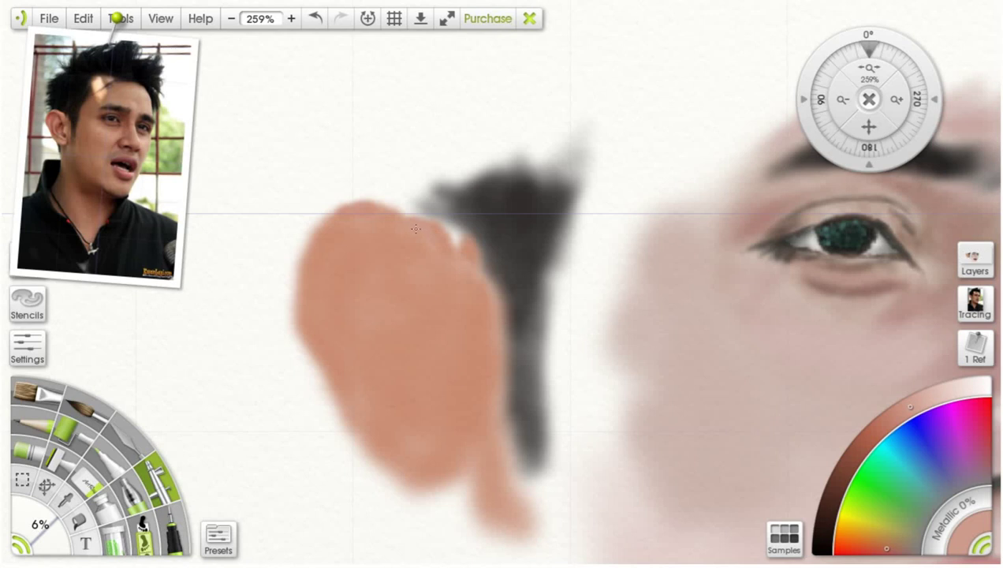
Step: Sample a light skin tone from the cheek and airbrush highlights along the ear's inner front edge
left_click(68, 499)
left_click(742, 348)
left_click(161, 485)
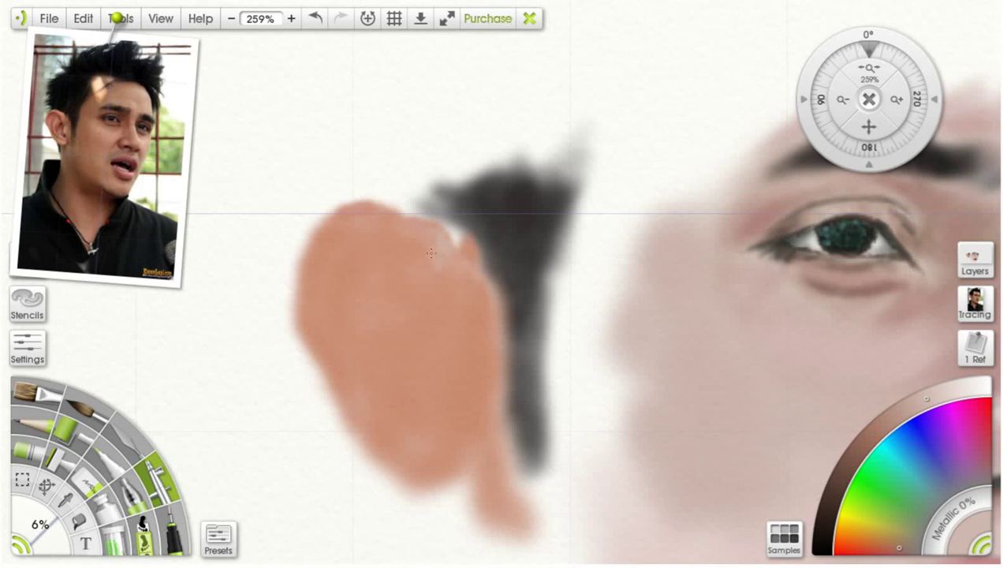
left_click_drag(439, 280, 433, 236)
mouse_move(461, 324)
left_mouse_down()
mouse_move(459, 367)
mouse_move(472, 368)
mouse_move(468, 335)
mouse_move(470, 388)
left_mouse_up()
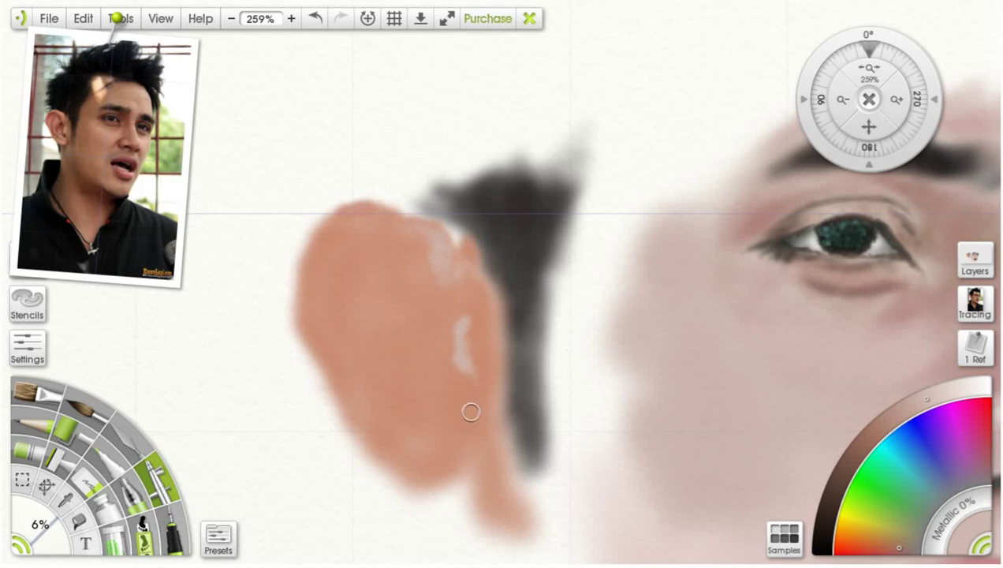
left_click_drag(460, 381, 461, 381)
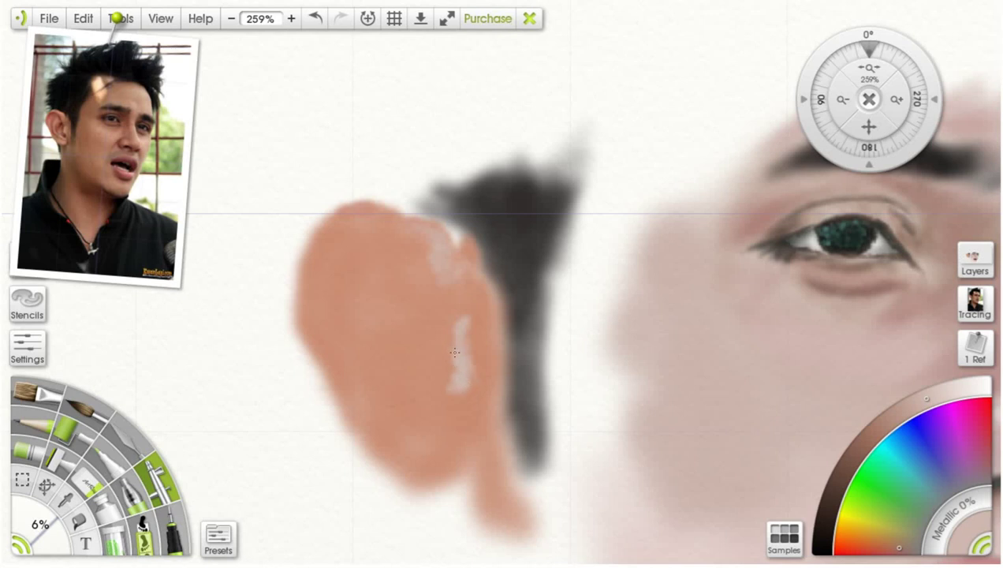
mouse_move(469, 377)
left_mouse_down()
mouse_move(465, 434)
mouse_move(470, 413)
left_mouse_up()
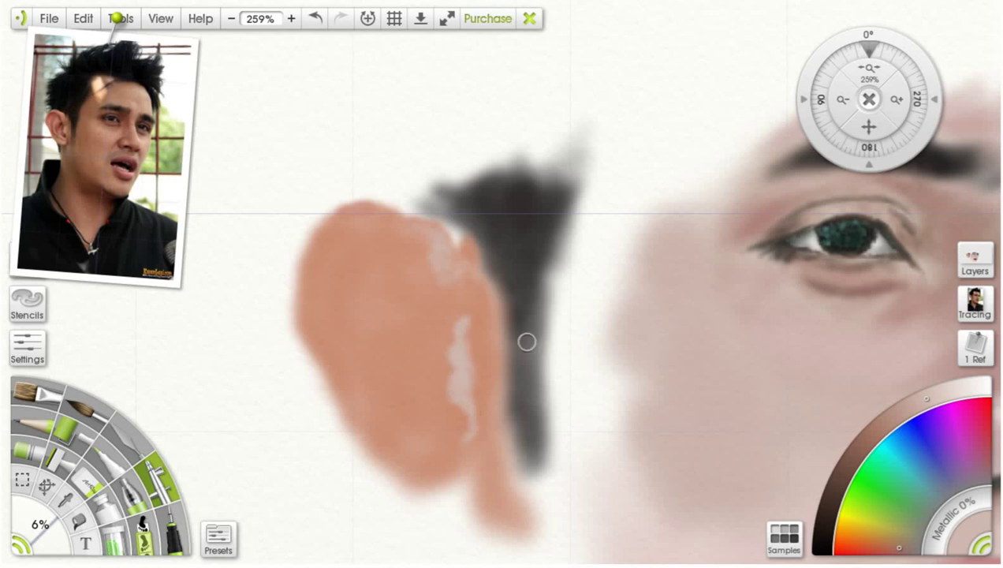
Step: Pick a dark brown and draw the ear's front contour and upper inner fold with a 3% airbrush
left_click(66, 498)
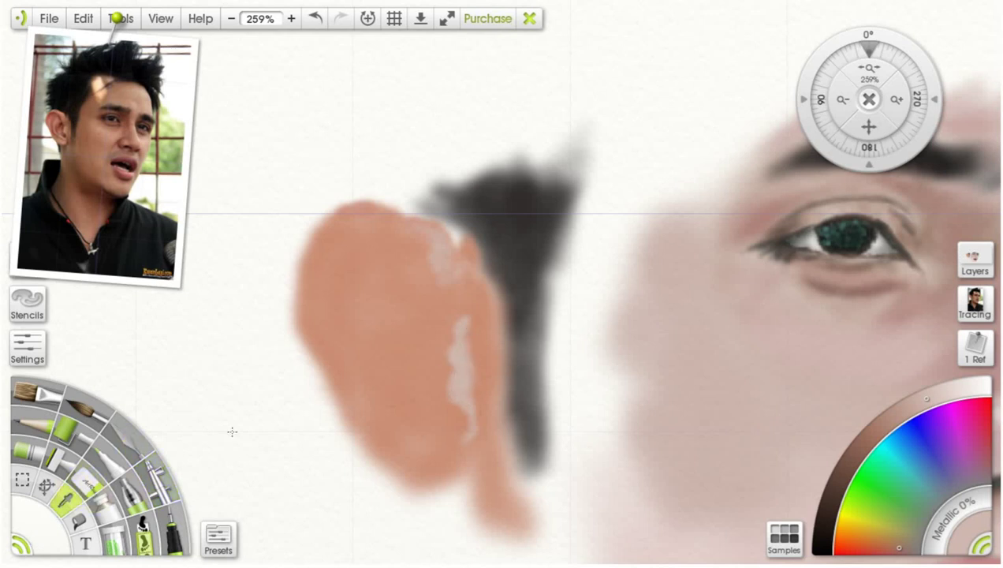
left_click(783, 470)
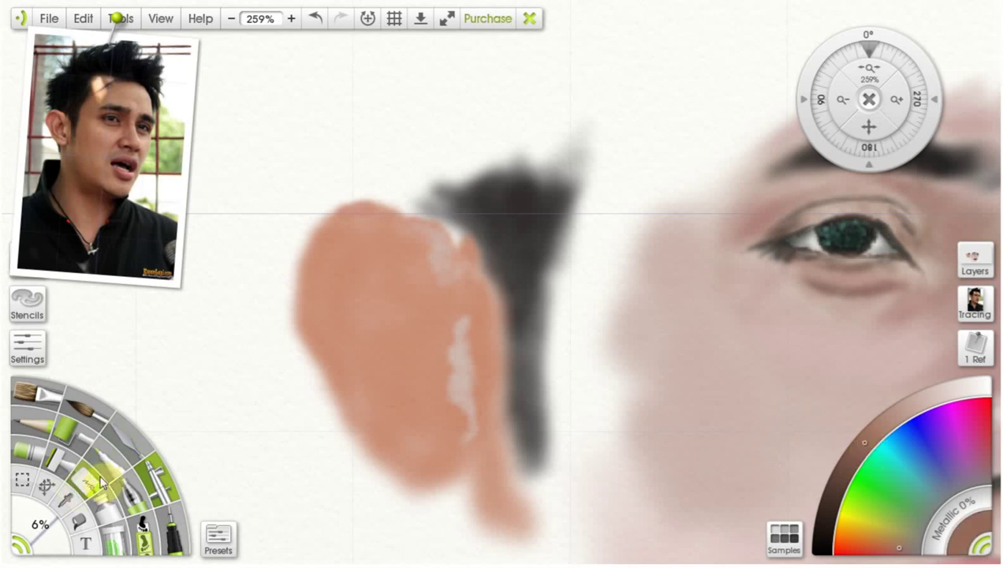
left_click_drag(41, 525, 36, 517)
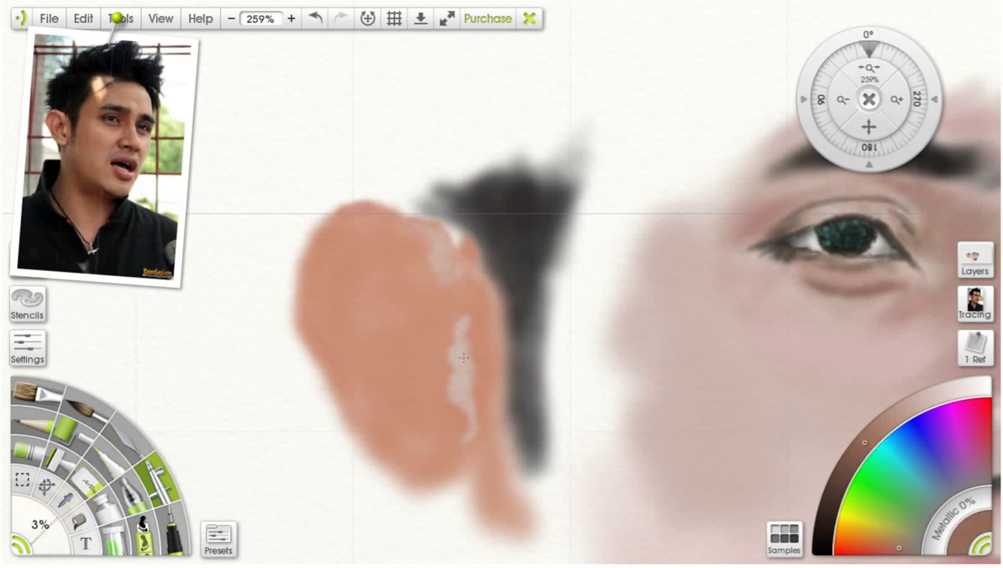
left_click_drag(462, 342, 449, 348)
left_click_drag(446, 340, 454, 343)
left_click_drag(432, 269, 417, 250)
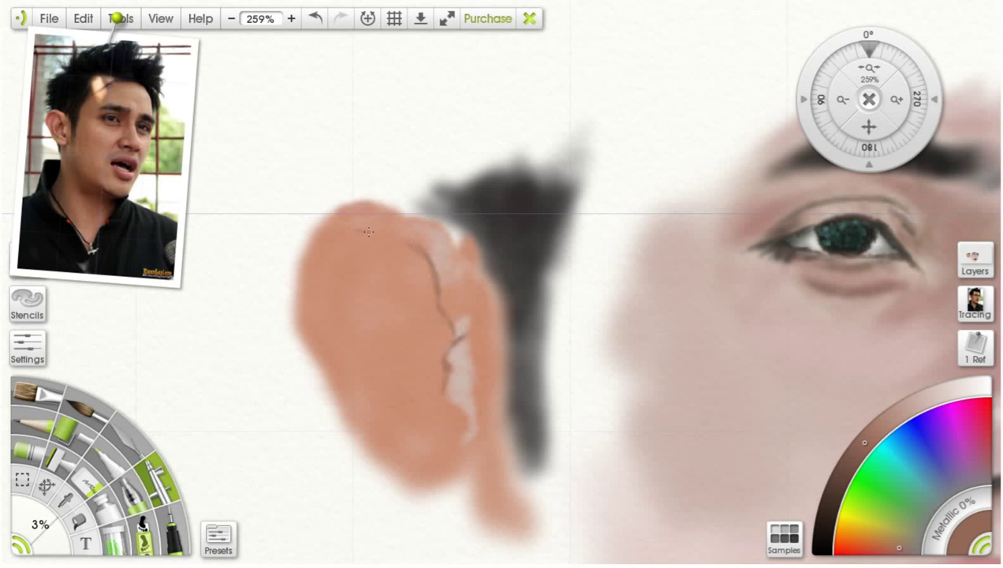
left_click_drag(402, 240, 359, 230)
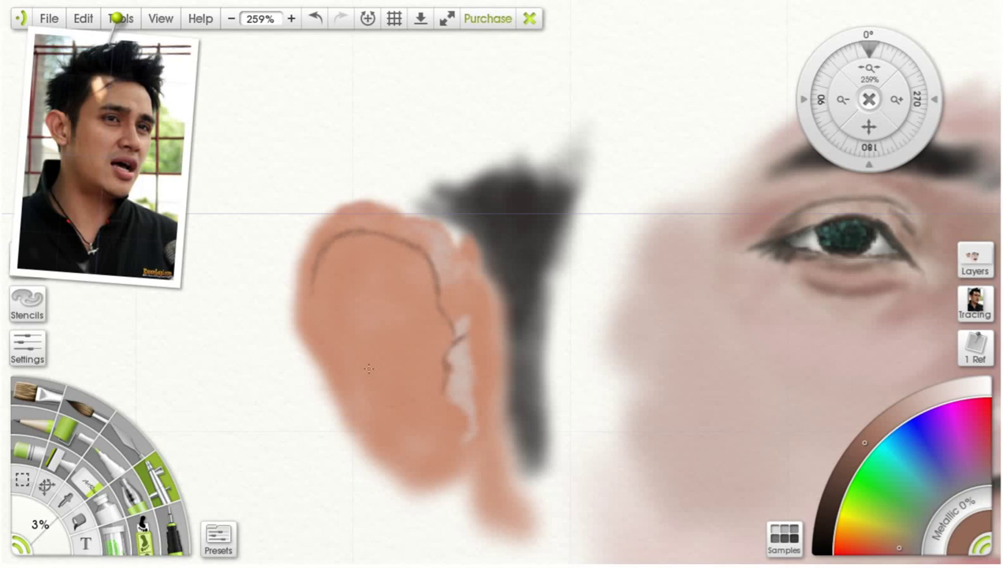
Step: Draw thin brown lines for the folds inside the ear and the notch above the lobe
left_click_drag(349, 377, 367, 401)
mouse_move(436, 295)
left_mouse_down()
mouse_move(413, 342)
mouse_move(429, 292)
left_mouse_up()
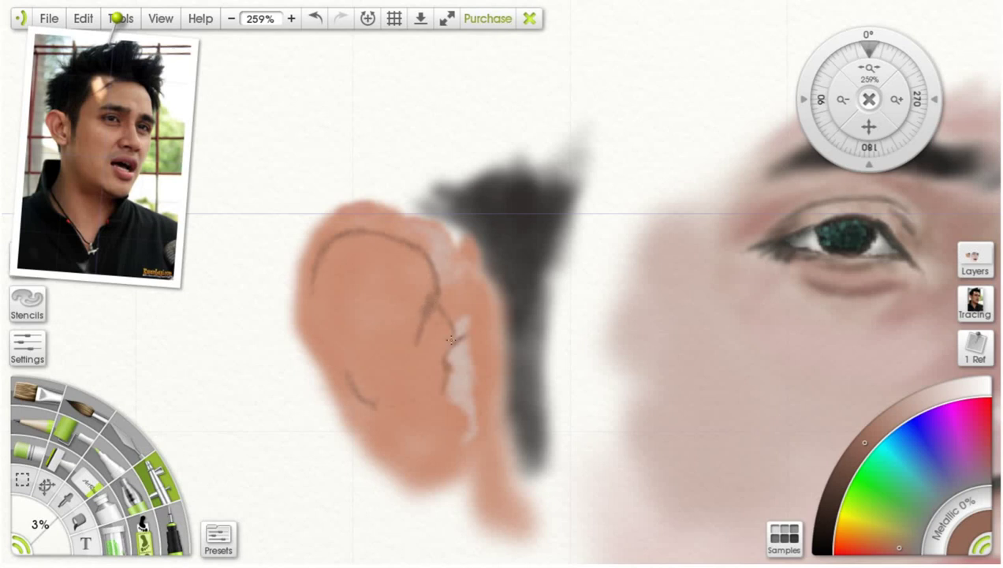
left_click_drag(441, 320, 448, 340)
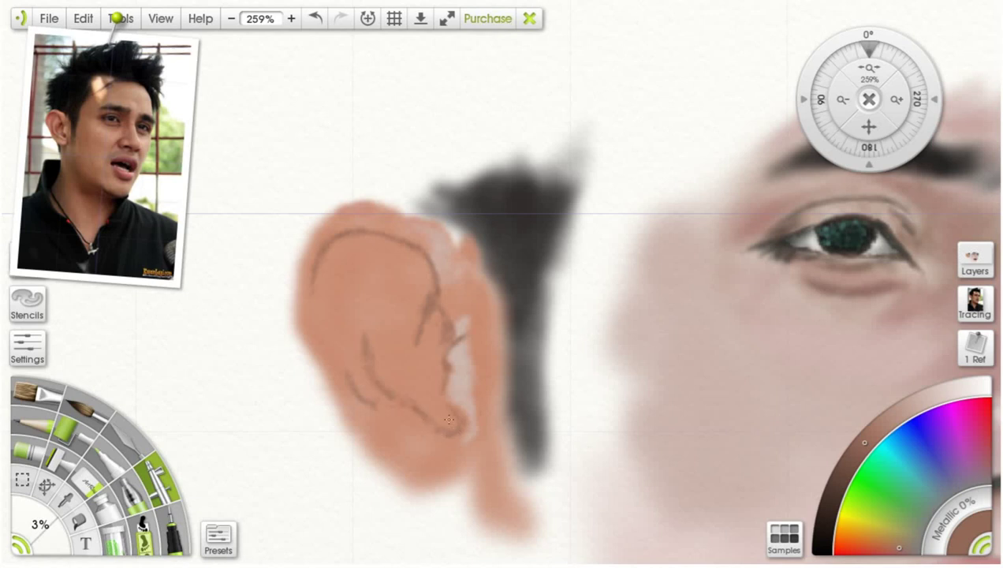
Step: Enlarge the airbrush to 6% and deepen the shading in the notch above the lobe and the upper inner fold
left_click_drag(49, 524, 57, 517)
left_click_drag(449, 418, 443, 421)
left_click_drag(432, 311, 445, 321)
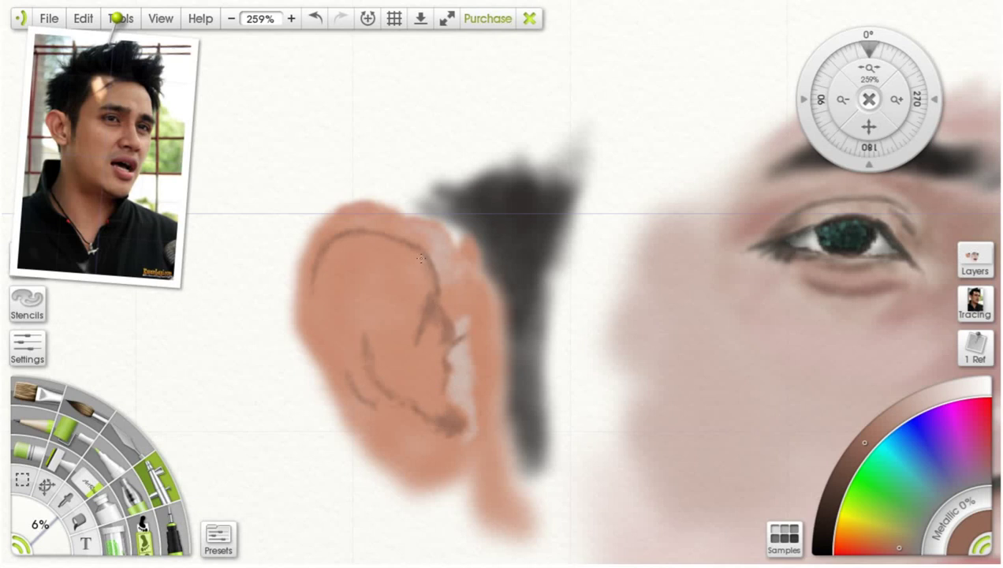
Step: Airbrush soft brown shading at 6% size along the ear's upper fold, outer groove, inner bowl and front notch
mouse_move(370, 241)
left_mouse_down()
mouse_move(341, 246)
mouse_move(380, 240)
left_mouse_up()
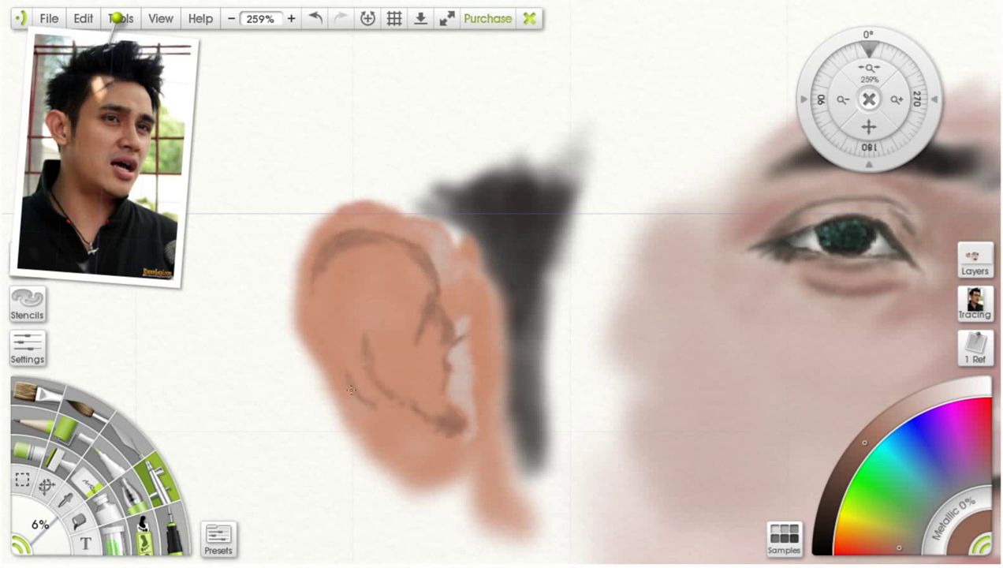
left_click_drag(332, 336, 349, 363)
left_click_drag(343, 297, 341, 308)
left_click_drag(313, 351, 297, 308)
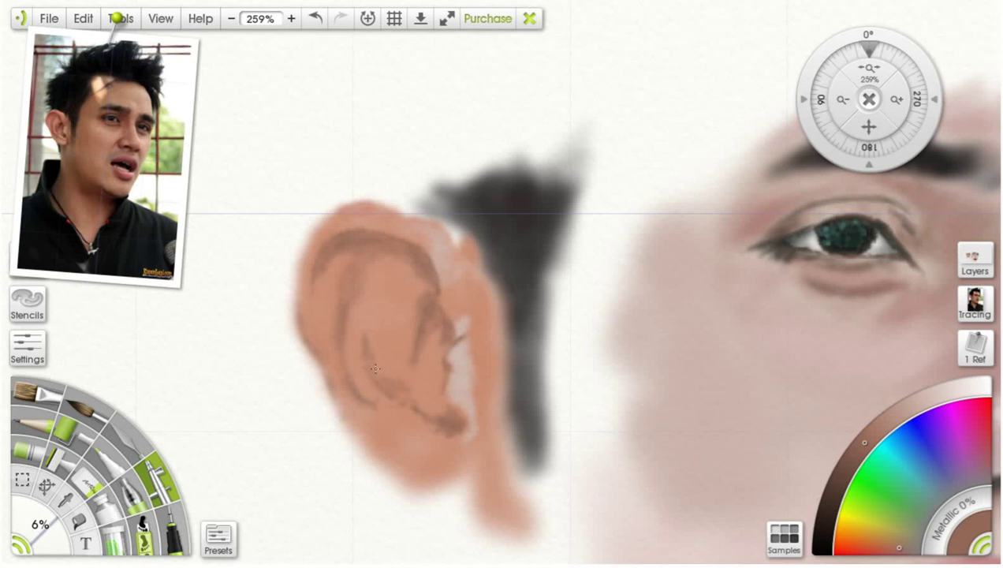
left_click_drag(376, 346, 376, 352)
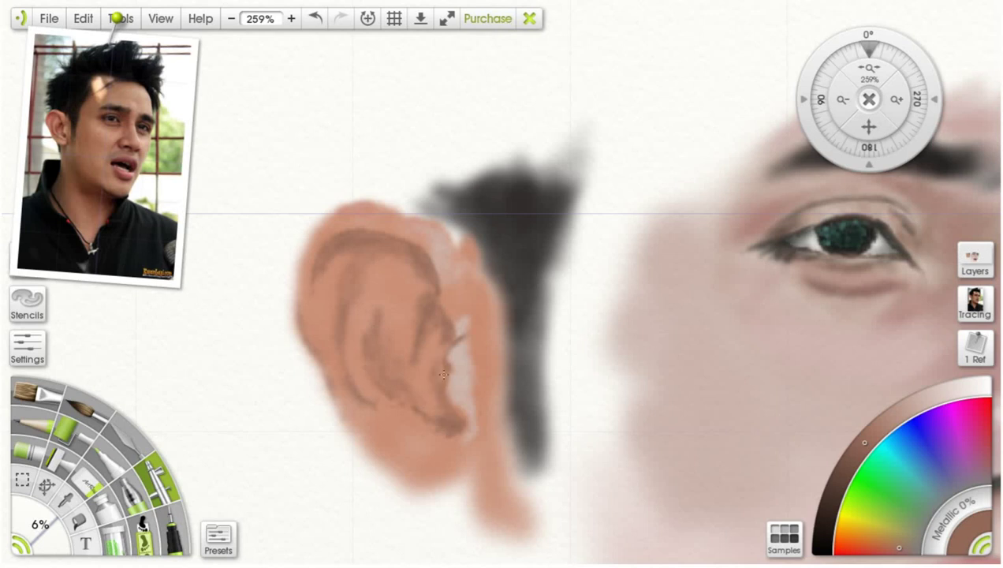
mouse_move(435, 354)
left_mouse_down()
mouse_move(438, 330)
mouse_move(444, 357)
left_mouse_up()
Step: Pick a muted red and tint the ear's upper hollow and inner bowl with a 10% airbrush
left_click_drag(901, 545, 890, 554)
mouse_move(904, 412)
left_mouse_down()
mouse_move(887, 424)
mouse_move(896, 414)
left_mouse_up()
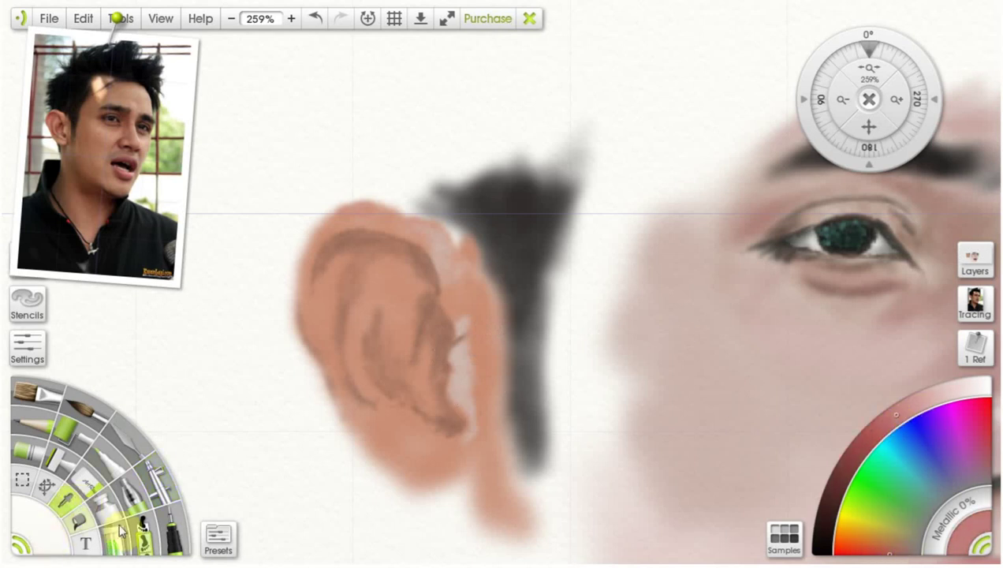
left_click_drag(43, 527, 48, 519)
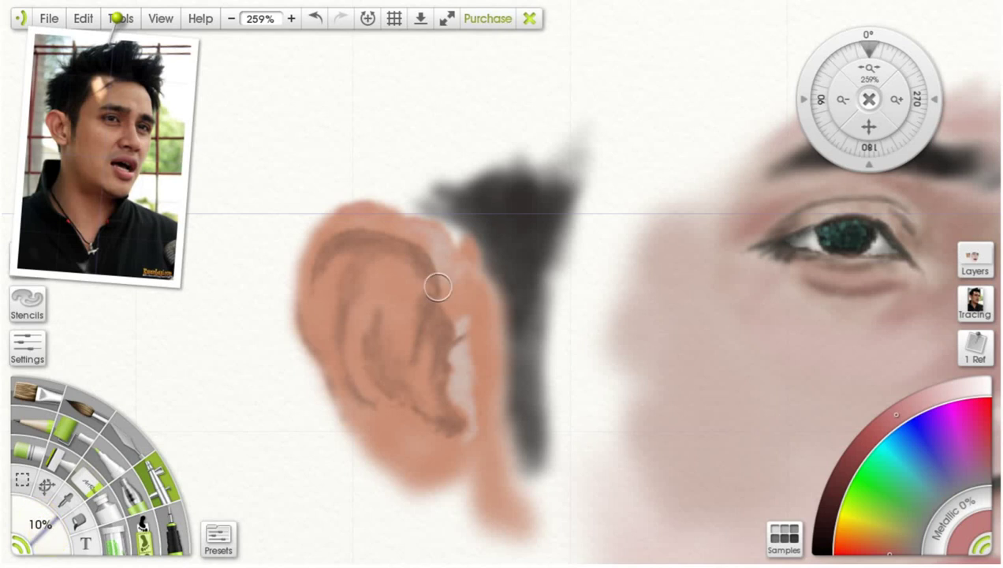
left_click_drag(368, 277, 354, 328)
mouse_move(346, 237)
left_mouse_down()
mouse_move(318, 263)
mouse_move(348, 240)
mouse_move(397, 249)
left_mouse_up()
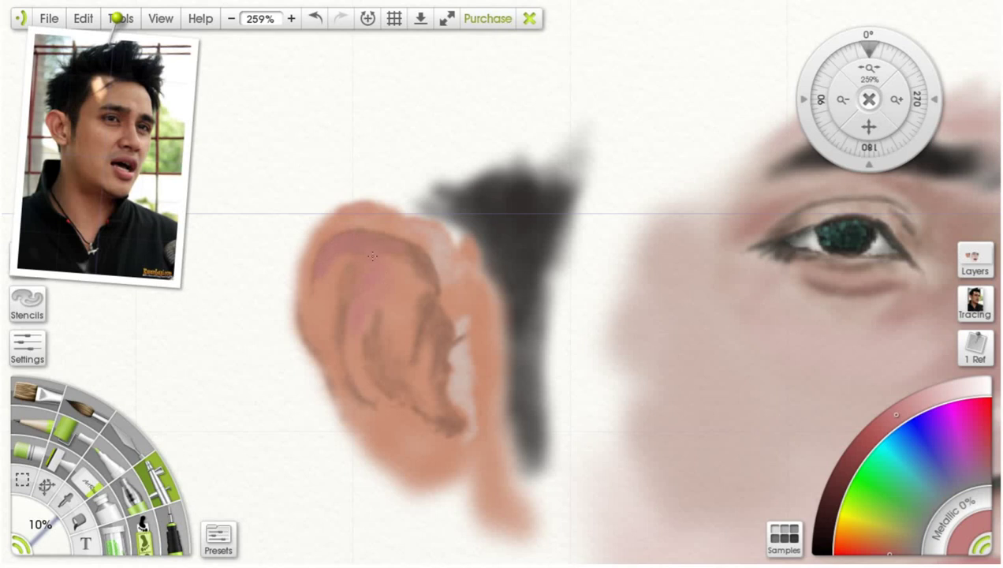
left_click_drag(372, 353, 389, 387)
Step: Lighten the paint to pink and peach tones and airbrush the ear's inner folds and lobe
left_click(921, 400)
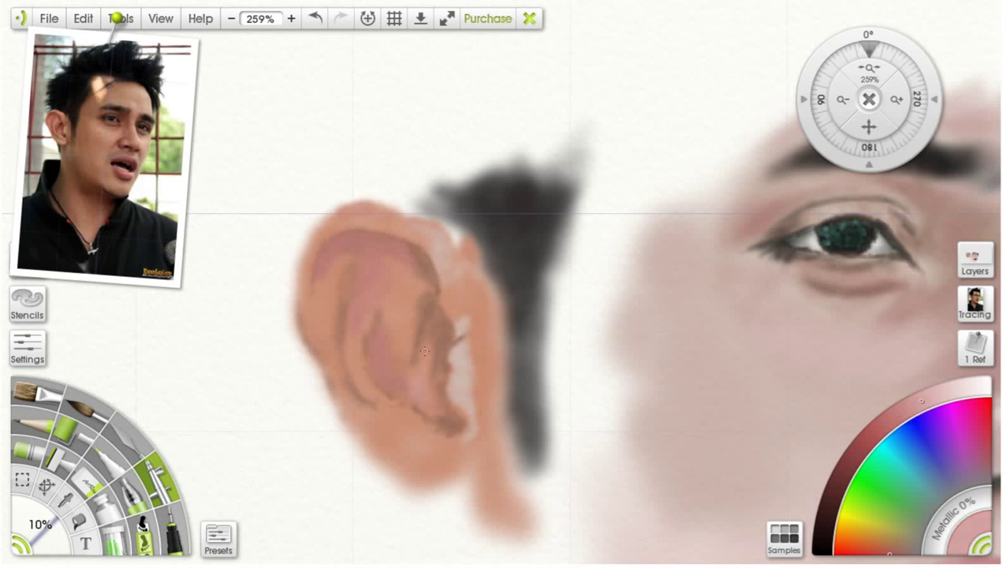
left_click_drag(434, 395, 410, 375)
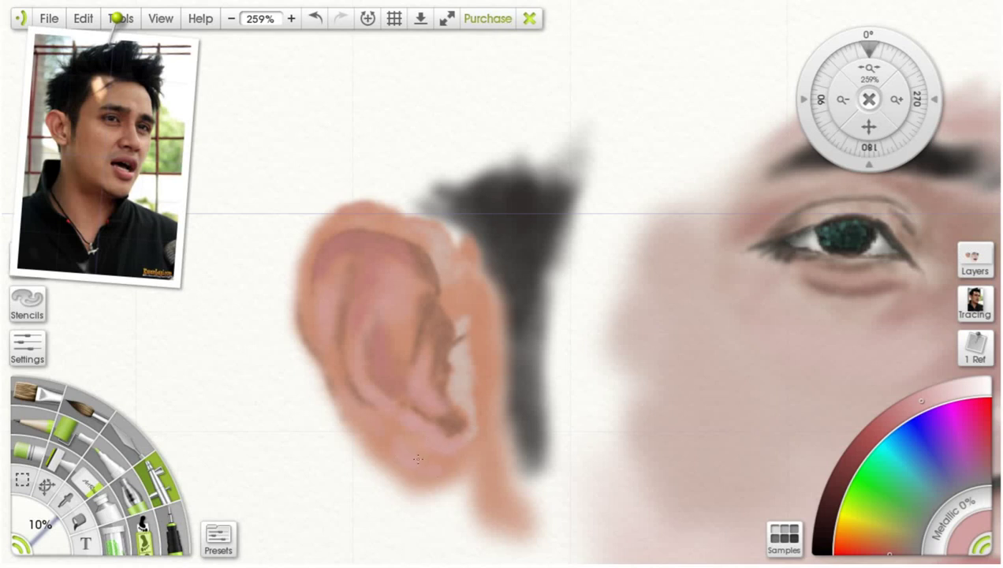
left_click(891, 550)
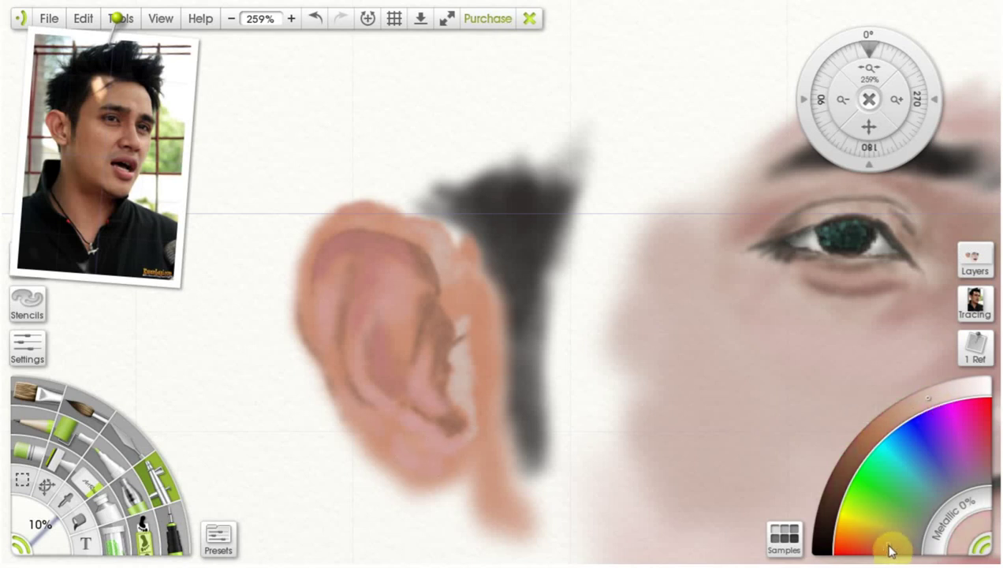
left_click(923, 404)
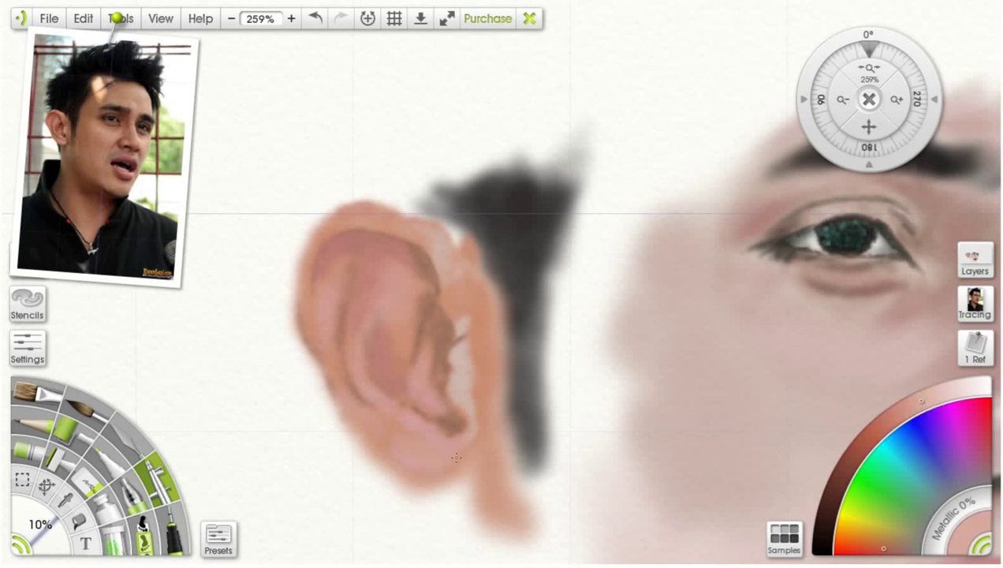
left_click(933, 397)
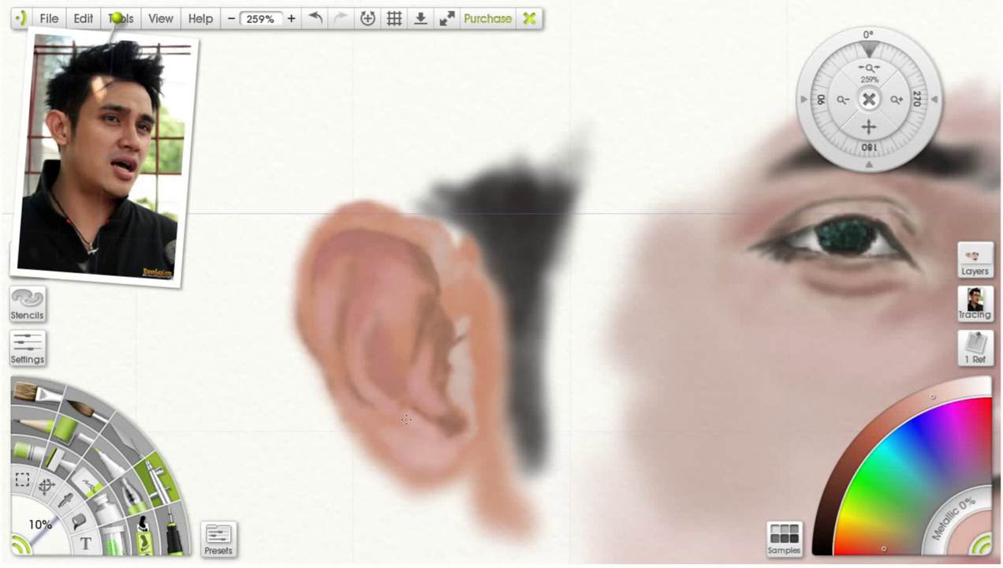
Step: Pick a paler peach and airbrush highlights along the ear's front edge and the ridges around the inner bowl
left_click(942, 404)
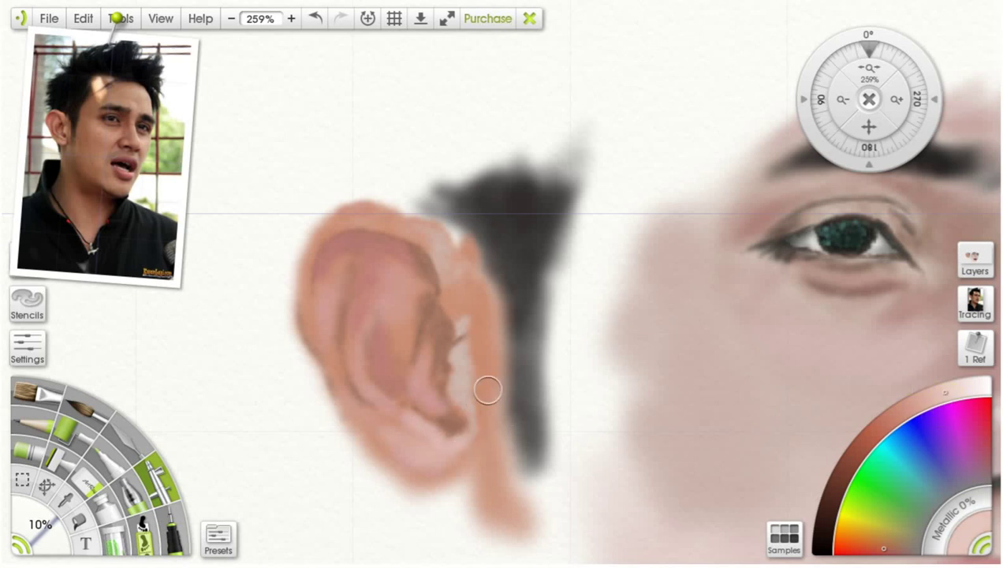
left_click_drag(471, 387, 479, 399)
left_click_drag(471, 337, 471, 395)
left_click_drag(466, 311, 453, 291)
left_click_drag(360, 394, 378, 398)
mouse_move(359, 361)
left_mouse_down()
mouse_move(366, 318)
mouse_move(391, 303)
mouse_move(367, 317)
mouse_move(388, 295)
left_mouse_up()
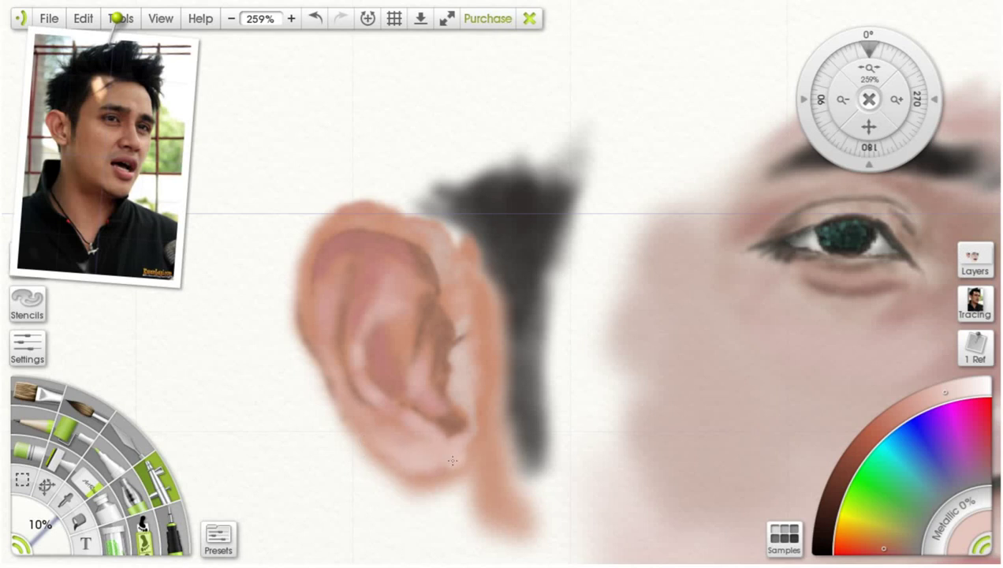
Step: Sample a dark brown from the reference photo and outline the lobe, rear edge and upper inner fold with a 4% airbrush
left_click(67, 498)
left_click_drag(72, 156, 68, 145)
left_click_drag(52, 534, 39, 521)
mouse_move(474, 439)
left_mouse_down()
mouse_move(449, 481)
mouse_move(465, 468)
mouse_move(426, 489)
mouse_move(406, 488)
mouse_move(428, 488)
mouse_move(348, 421)
mouse_move(379, 463)
mouse_move(426, 490)
left_mouse_up()
mouse_move(302, 333)
left_mouse_down()
mouse_move(325, 378)
mouse_move(300, 303)
mouse_move(322, 257)
mouse_move(392, 242)
left_mouse_up()
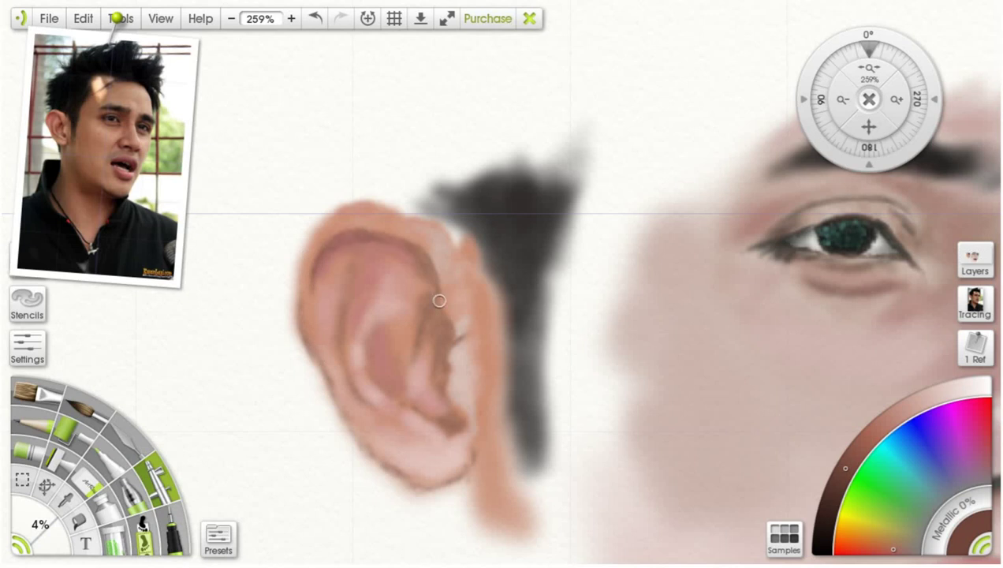
Step: Sample the cheek's skin tone, enlarge the airbrush to 33% and fill the gap between the face and the sideburn
scroll(439, 301, "down", 5)
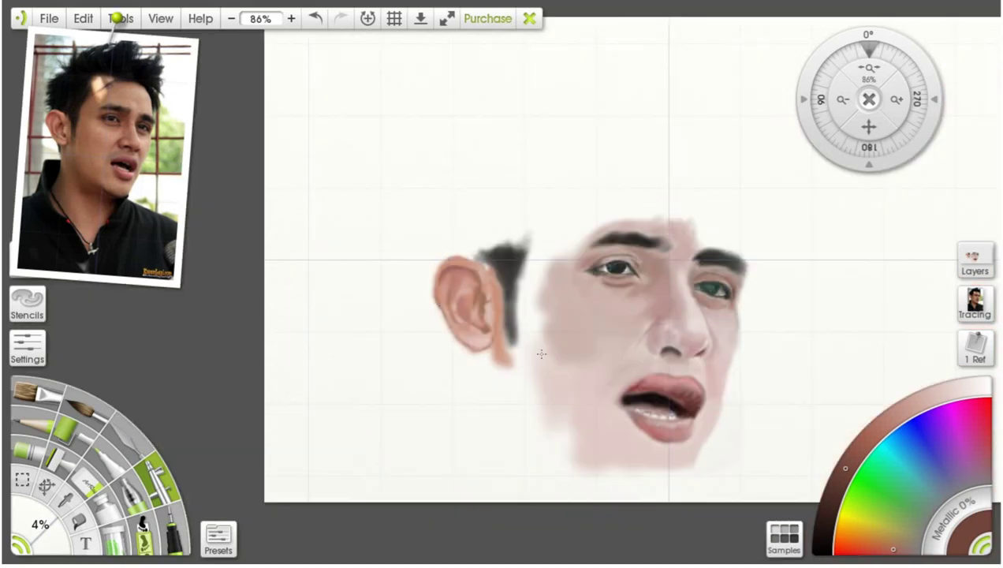
left_click(563, 309, "alt")
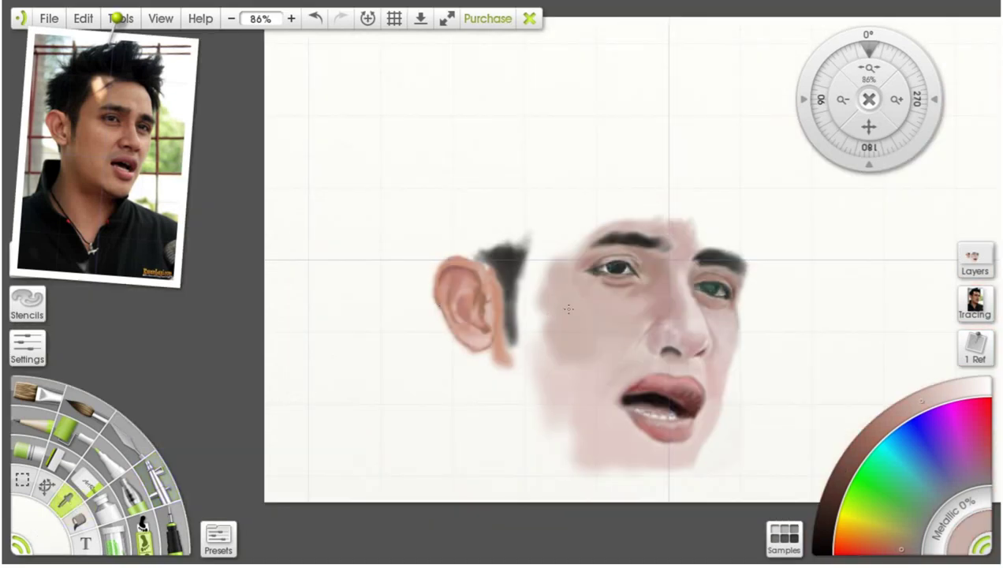
scroll(487, 310, "up", 1)
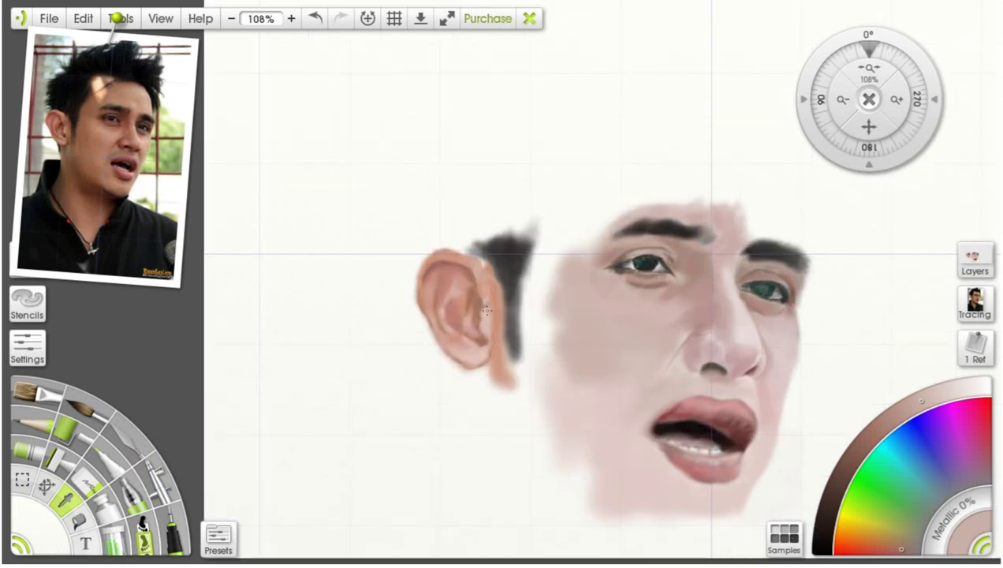
scroll(486, 310, "up", 4)
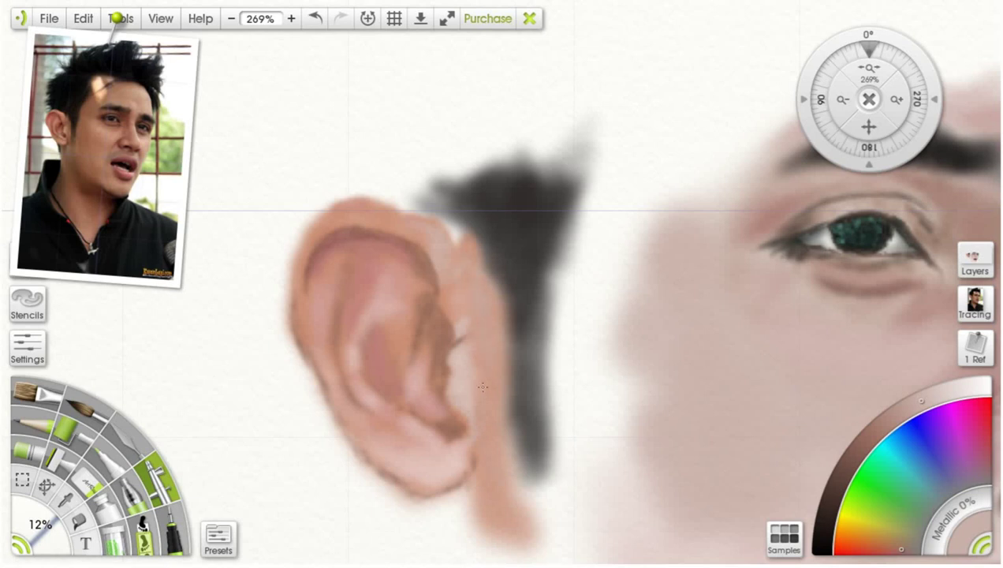
left_click_drag(615, 372, 591, 406)
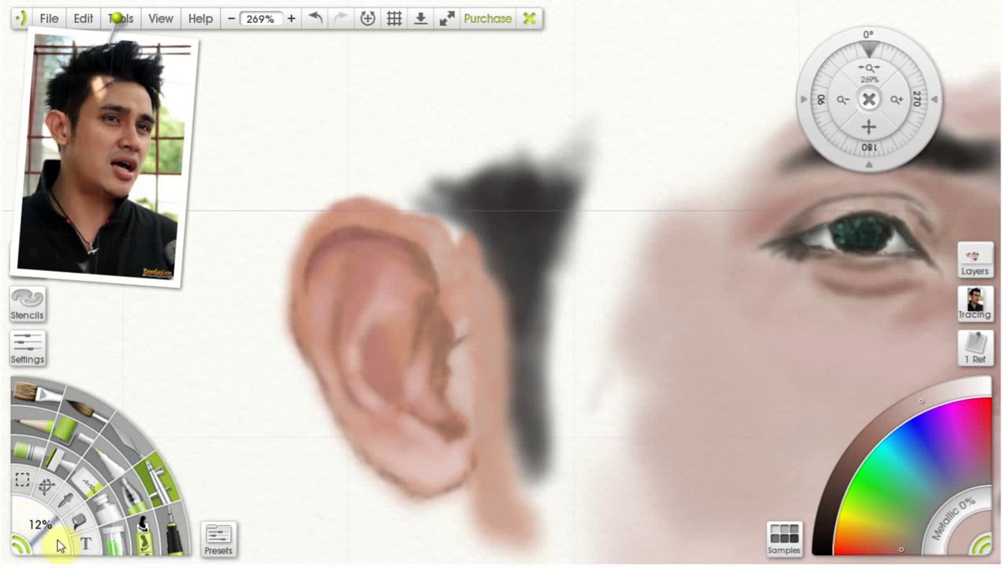
left_click_drag(33, 520, 49, 522)
mouse_move(599, 336)
left_mouse_down()
mouse_move(583, 359)
mouse_move(593, 303)
mouse_move(623, 199)
left_mouse_up()
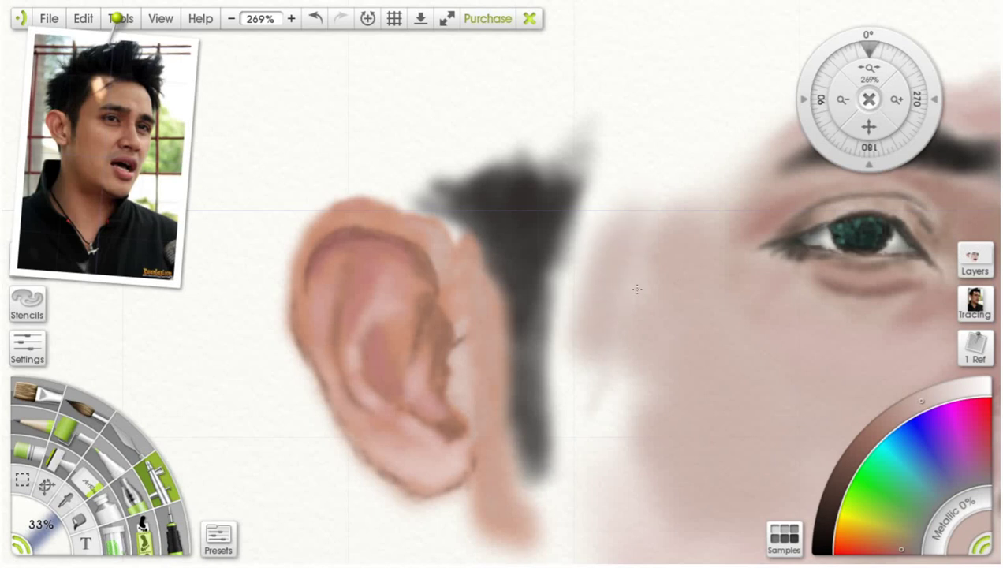
mouse_move(637, 289)
left_mouse_down()
mouse_move(560, 410)
mouse_move(606, 387)
mouse_move(605, 438)
mouse_move(536, 512)
mouse_move(600, 510)
mouse_move(561, 429)
left_mouse_up()
mouse_move(585, 223)
left_mouse_down()
mouse_move(635, 209)
mouse_move(599, 185)
mouse_move(692, 157)
mouse_move(675, 211)
mouse_move(743, 205)
left_mouse_up()
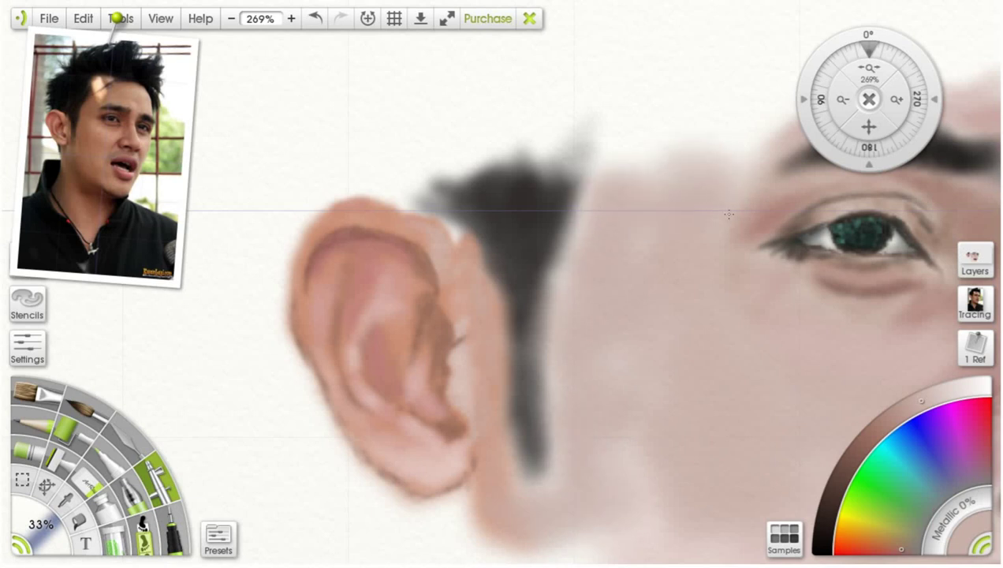
mouse_move(585, 282)
left_mouse_down()
mouse_move(642, 464)
mouse_move(624, 517)
mouse_move(636, 510)
mouse_move(630, 420)
left_mouse_up()
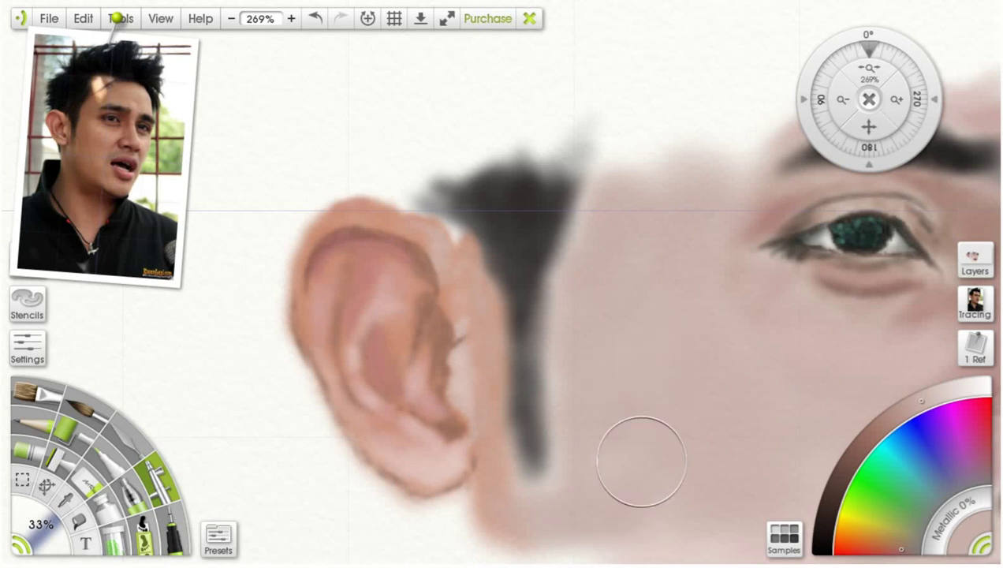
Step: Extend the lower cheek and round out the jaw and chin using progressively lighter skin tones
scroll(641, 461, "down", 5)
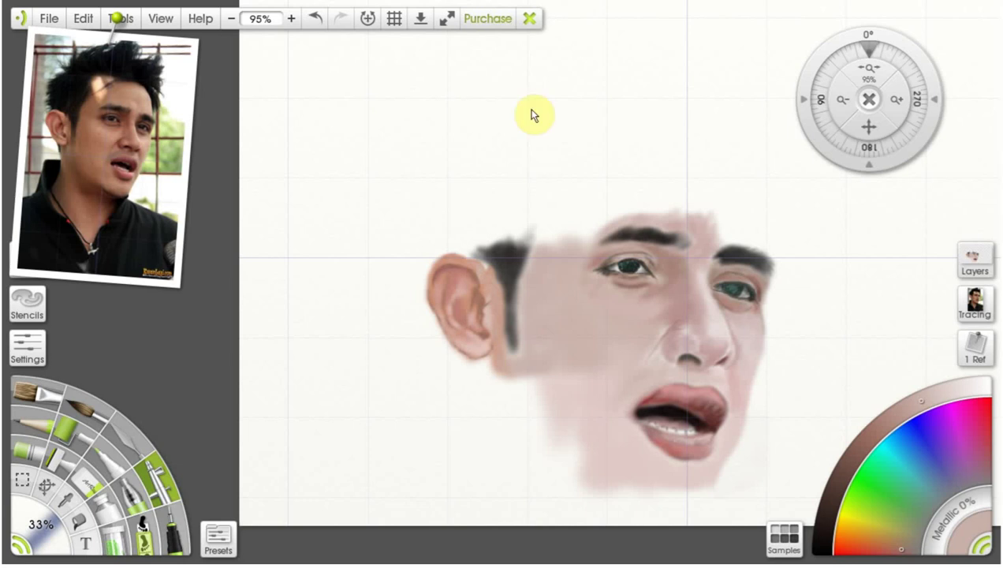
mouse_move(535, 369)
left_mouse_down()
mouse_move(559, 413)
mouse_move(554, 388)
mouse_move(539, 381)
mouse_move(576, 404)
mouse_move(572, 370)
mouse_move(565, 377)
mouse_move(597, 391)
left_mouse_up()
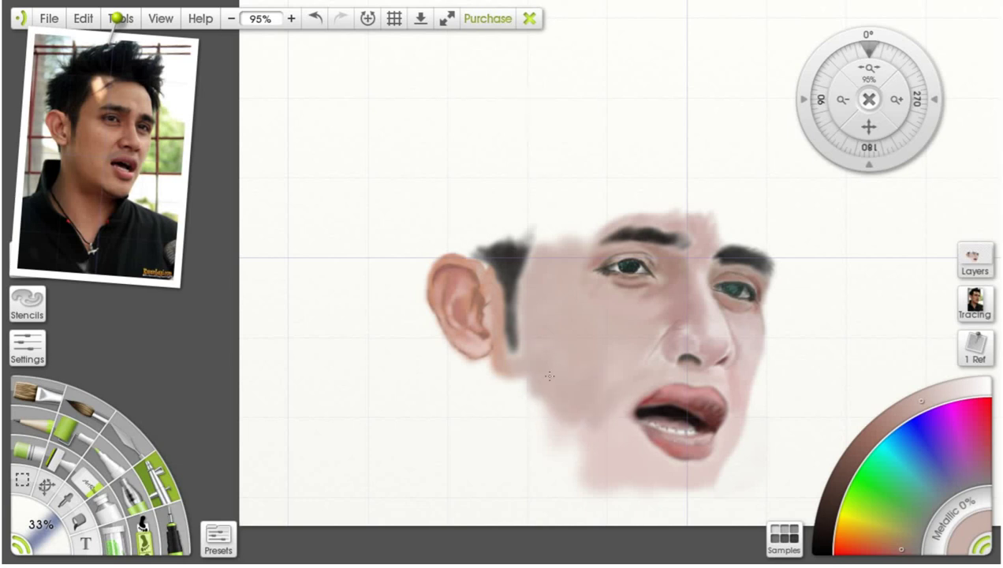
left_click(925, 401)
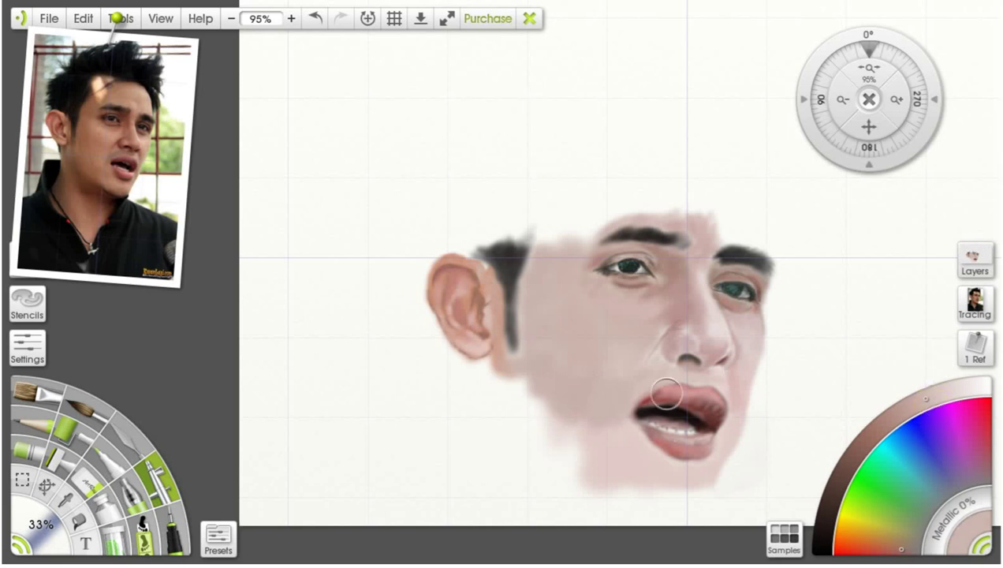
left_click(939, 395)
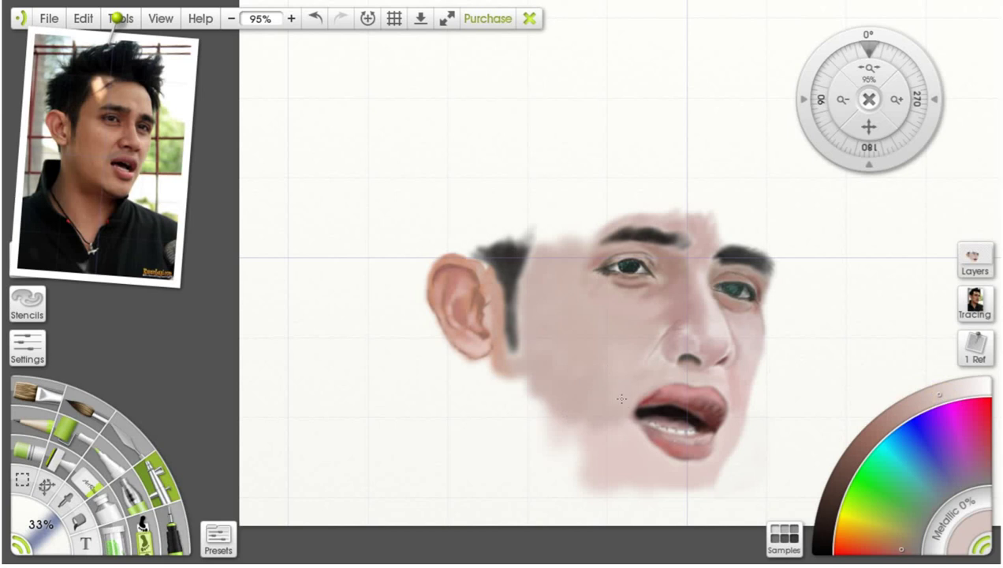
left_click_drag(608, 404, 628, 446)
mouse_move(632, 455)
left_mouse_down()
mouse_move(633, 480)
mouse_move(687, 485)
mouse_move(691, 506)
mouse_move(670, 491)
mouse_move(617, 496)
mouse_move(656, 505)
mouse_move(630, 505)
mouse_move(562, 455)
mouse_move(582, 421)
mouse_move(558, 428)
mouse_move(544, 414)
mouse_move(573, 441)
mouse_move(544, 429)
mouse_move(579, 456)
mouse_move(542, 406)
left_mouse_up()
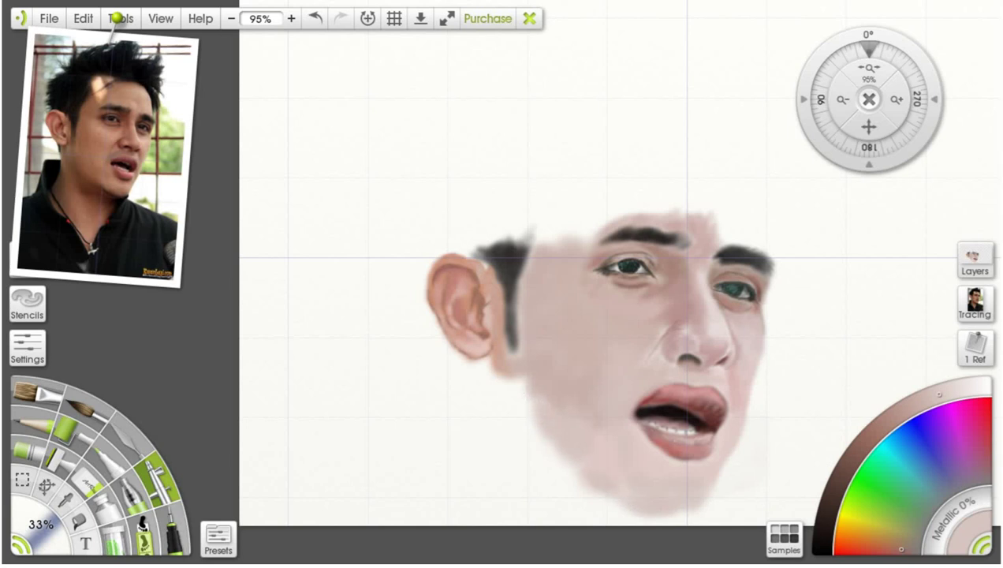
Step: Darken the skin tone to shade the jawline, then lighten it slightly and fill in the neck below the ear
left_click(917, 403)
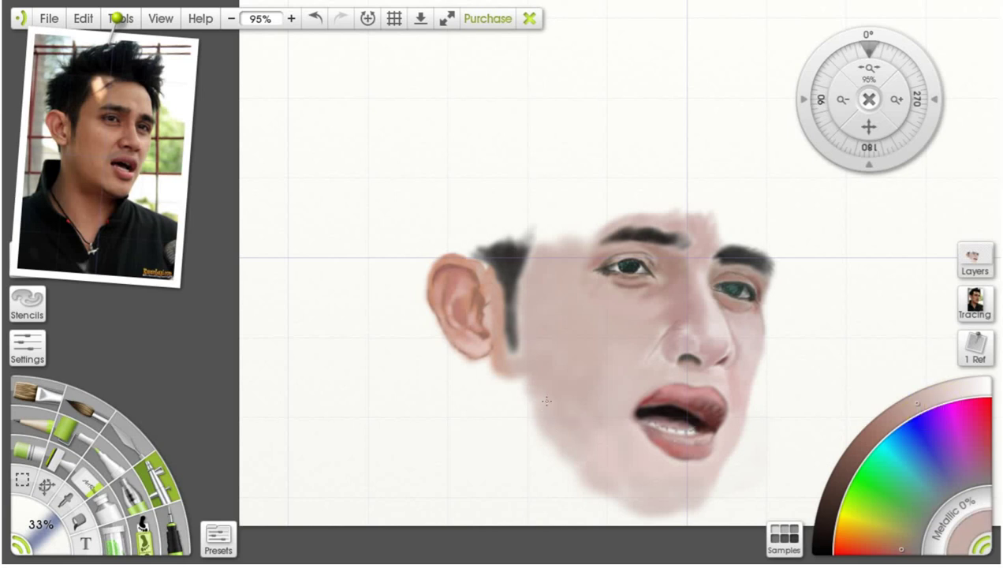
mouse_move(563, 436)
left_mouse_down()
mouse_move(572, 466)
mouse_move(546, 454)
mouse_move(552, 487)
mouse_move(569, 496)
mouse_move(566, 483)
mouse_move(555, 480)
mouse_move(588, 506)
mouse_move(541, 487)
mouse_move(550, 498)
mouse_move(529, 421)
mouse_move(525, 456)
mouse_move(603, 505)
mouse_move(563, 505)
mouse_move(596, 493)
left_mouse_up()
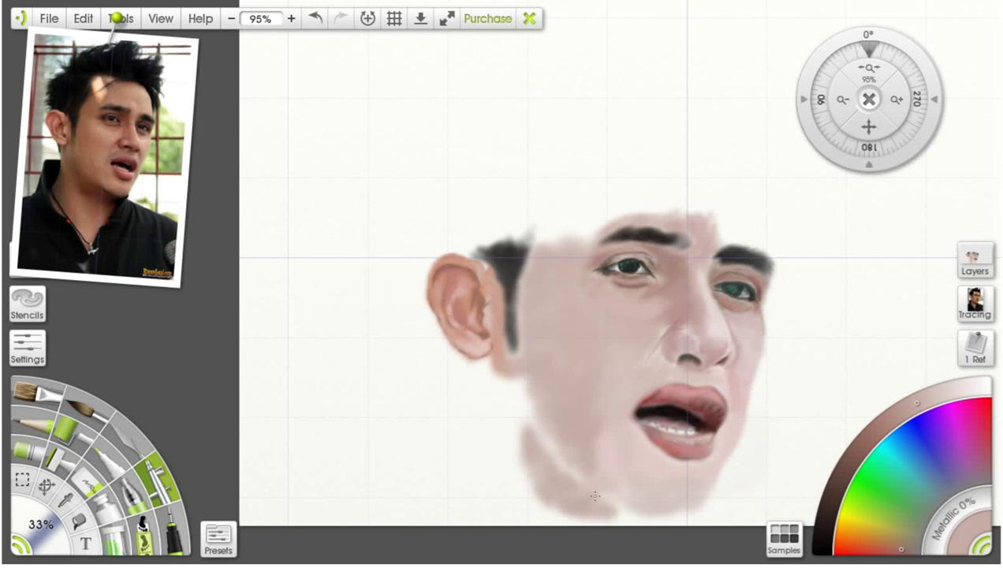
mouse_move(543, 439)
left_mouse_down()
mouse_move(622, 511)
mouse_move(599, 515)
mouse_move(624, 521)
mouse_move(552, 512)
mouse_move(559, 501)
mouse_move(522, 452)
mouse_move(519, 402)
mouse_move(533, 428)
mouse_move(499, 393)
mouse_move(501, 425)
mouse_move(488, 376)
mouse_move(498, 419)
mouse_move(520, 383)
mouse_move(505, 384)
mouse_move(519, 378)
mouse_move(493, 358)
mouse_move(513, 418)
mouse_move(476, 476)
mouse_move(491, 402)
mouse_move(476, 489)
mouse_move(466, 500)
mouse_move(481, 463)
mouse_move(458, 508)
mouse_move(511, 430)
mouse_move(506, 471)
mouse_move(519, 449)
mouse_move(478, 513)
mouse_move(484, 496)
mouse_move(521, 470)
left_mouse_up()
left_click(931, 399)
left_click_drag(514, 510, 521, 501)
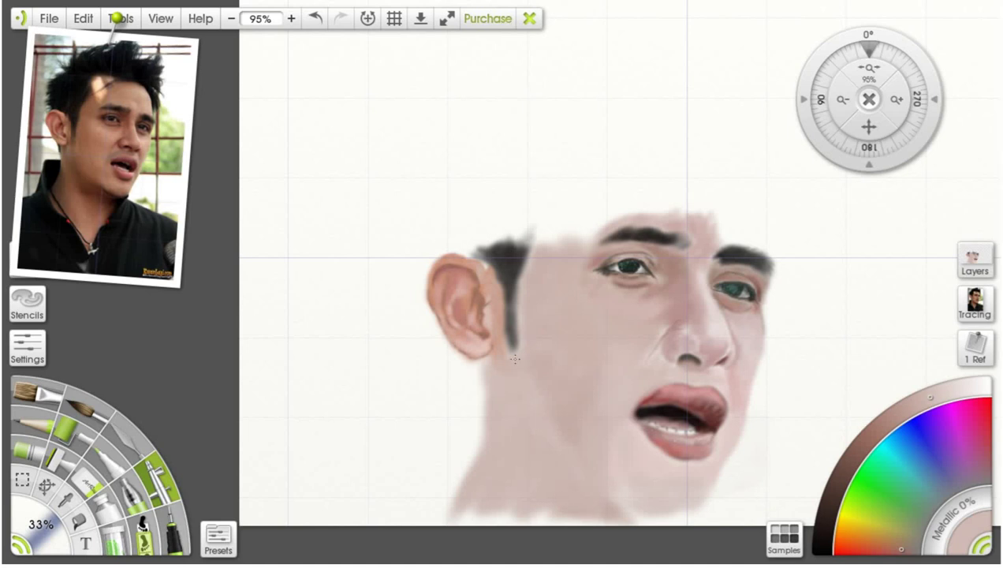
Step: Pick a darker skin tone and shade the neck below the earlobe, along the jawline and under the chin
left_click(904, 415)
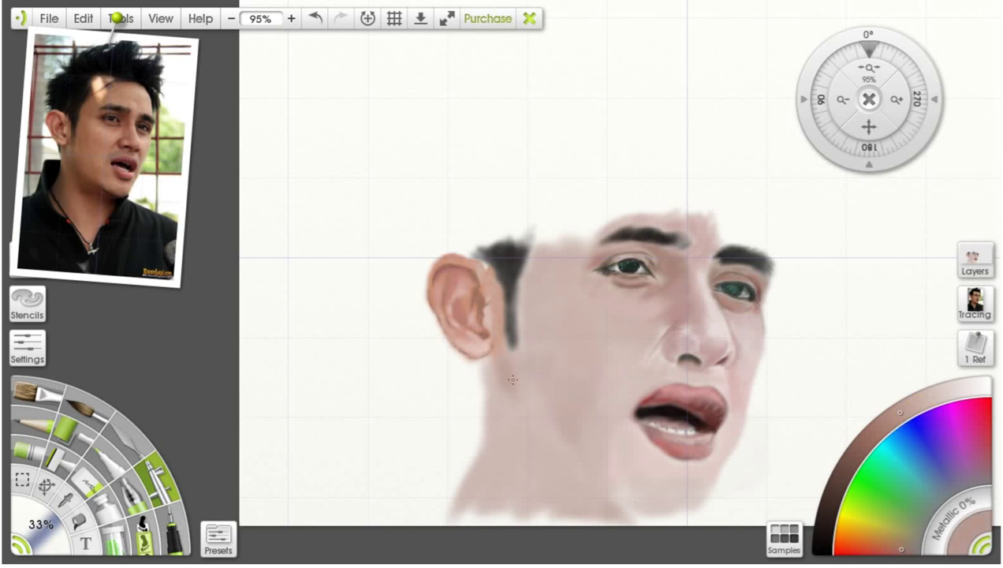
mouse_move(493, 366)
left_mouse_down()
mouse_move(485, 363)
mouse_move(503, 401)
left_mouse_up()
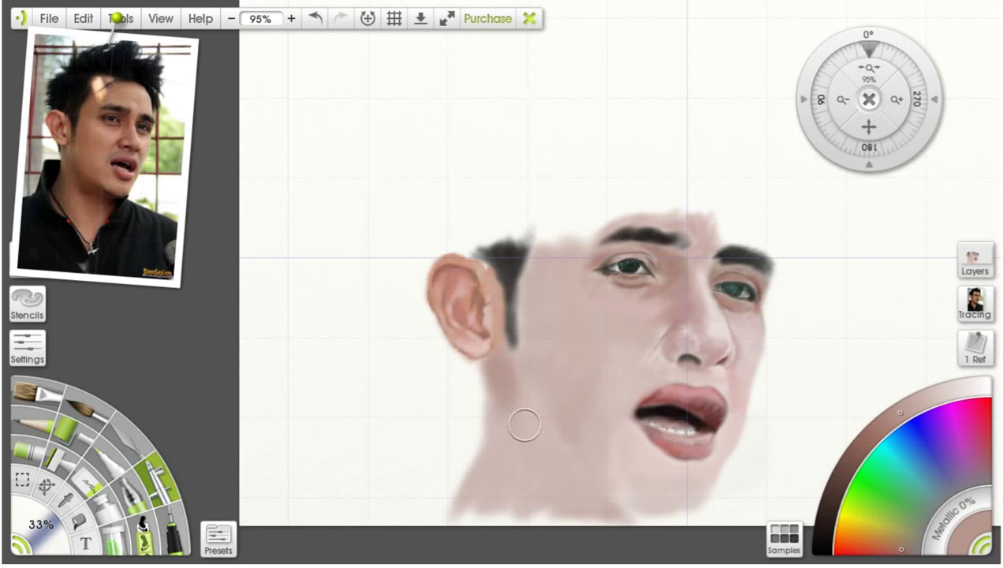
mouse_move(902, 407)
left_mouse_down()
mouse_move(913, 405)
mouse_move(904, 409)
left_mouse_up()
left_click_drag(522, 425, 532, 391)
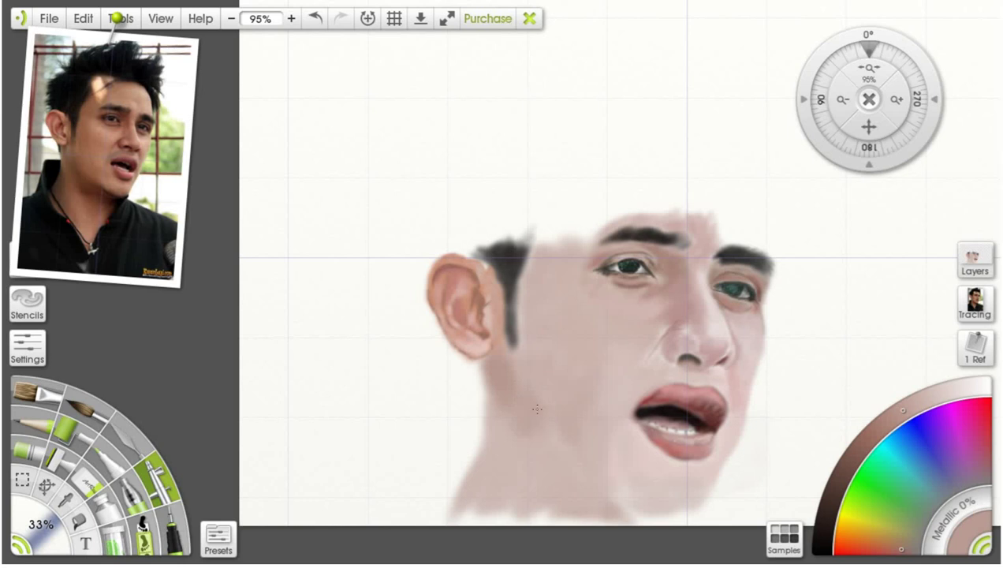
left_click_drag(565, 444, 573, 485)
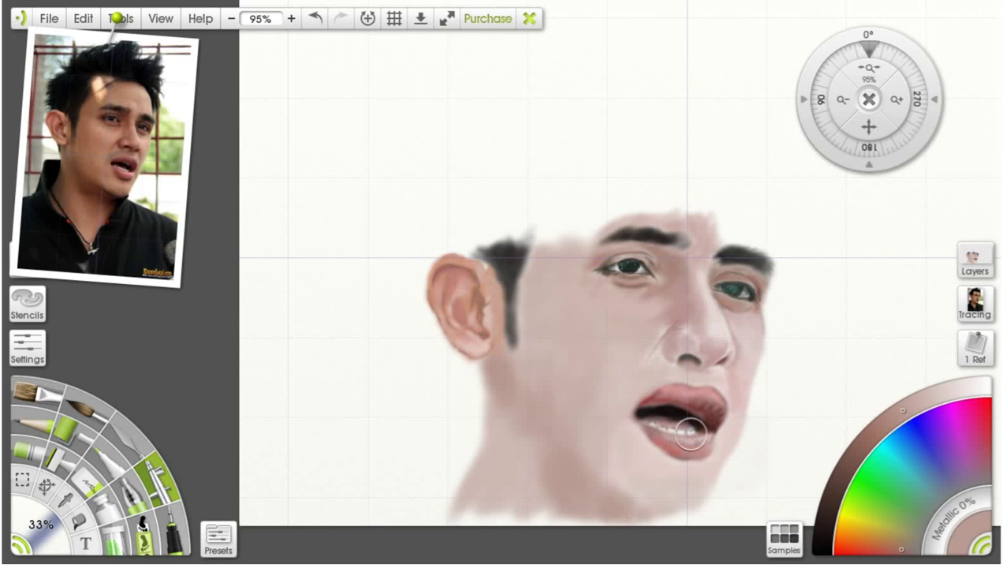
Step: Choose a dark grey and draw short, fine stubble hairs along the lower chin with a 1% tip
left_click(856, 480)
left_click_drag(856, 479, 835, 498)
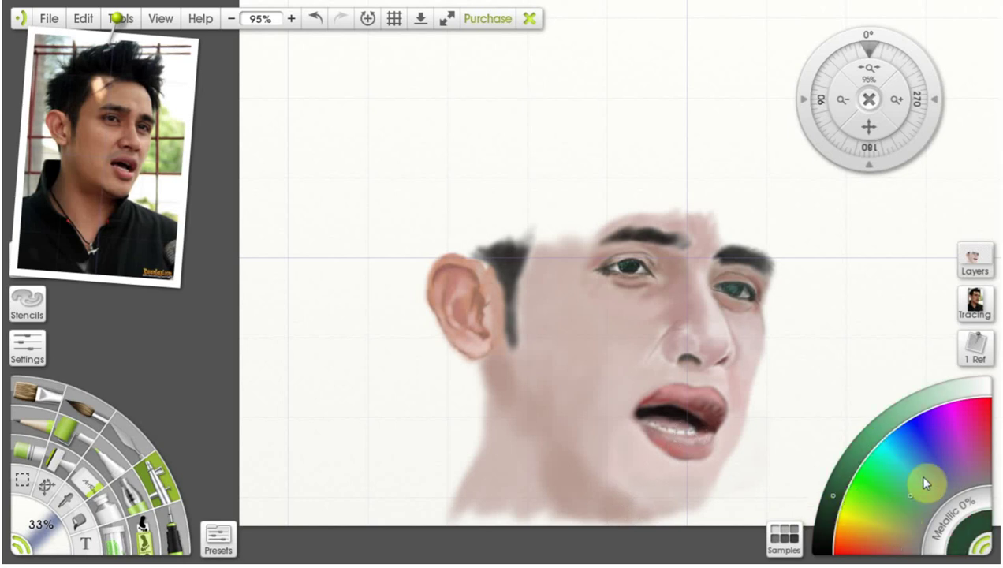
left_click(834, 483)
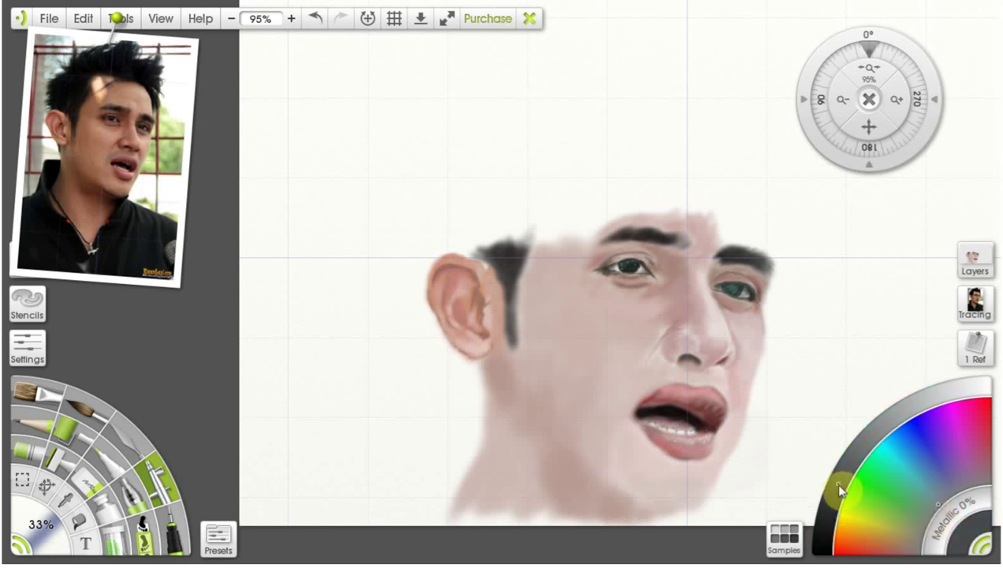
left_click_drag(31, 515, 71, 528)
left_click(110, 464)
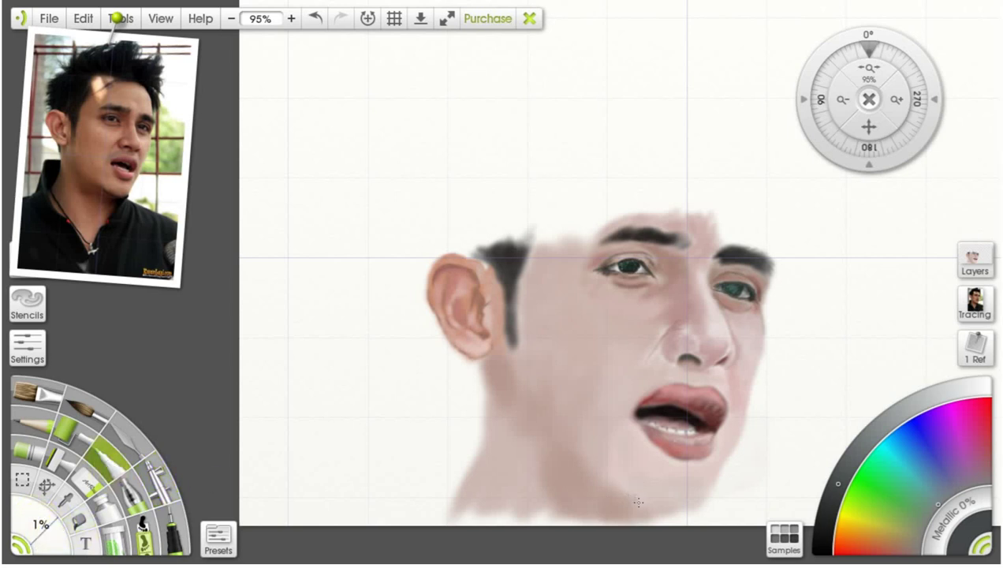
mouse_move(656, 499)
left_mouse_down()
mouse_move(694, 494)
mouse_move(682, 507)
left_mouse_up()
mouse_move(634, 502)
left_mouse_down()
mouse_move(681, 514)
mouse_move(694, 506)
mouse_move(663, 506)
mouse_move(701, 500)
mouse_move(652, 504)
mouse_move(688, 502)
mouse_move(659, 498)
left_mouse_up()
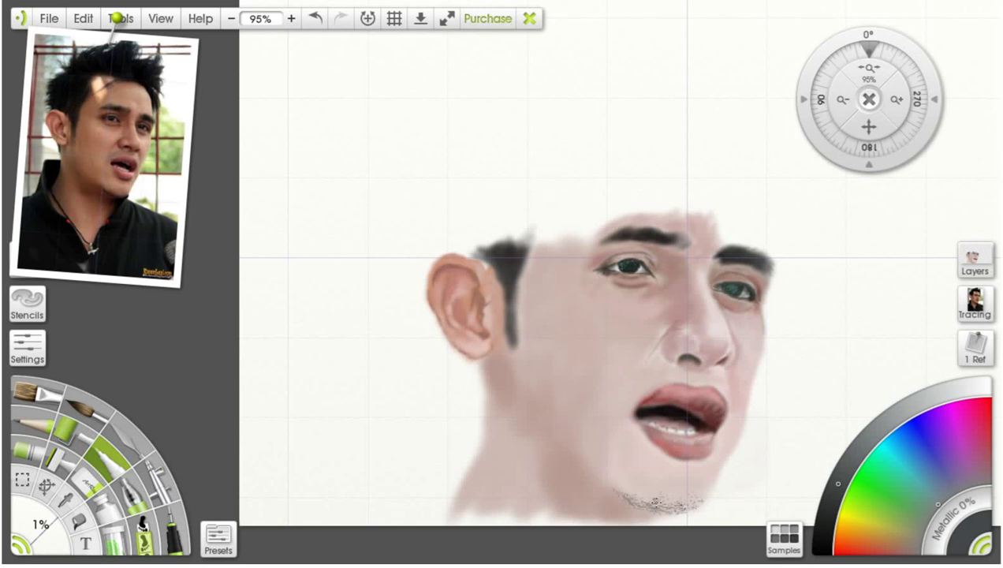
left_click_drag(665, 511, 700, 502)
left_click_drag(621, 488, 615, 497)
Step: Sample the neck's skin tone and shade the side of the neck with a 19% airbrush, using a darker and then a slightly lighter tone
left_click(158, 483)
left_click(66, 495)
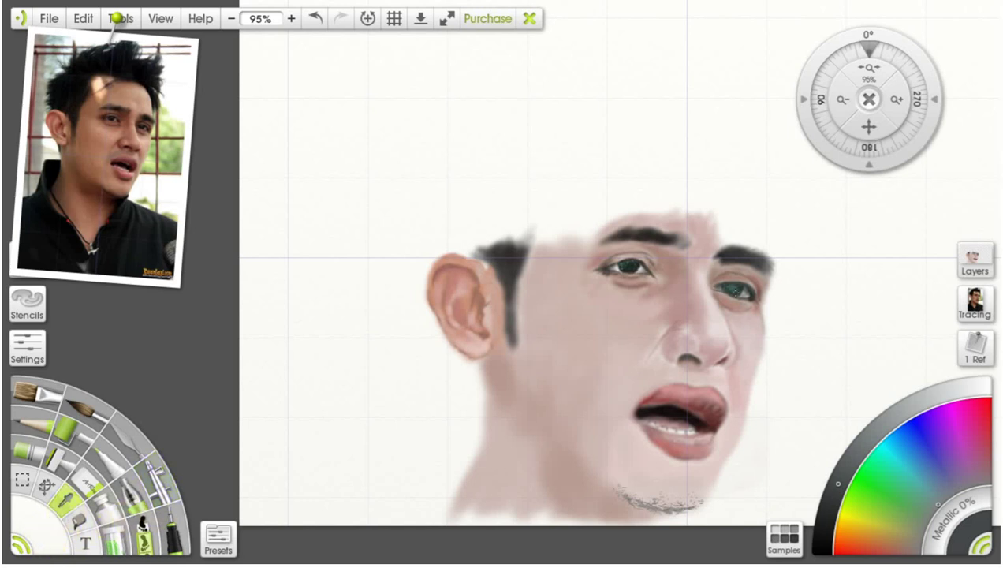
left_click(496, 471)
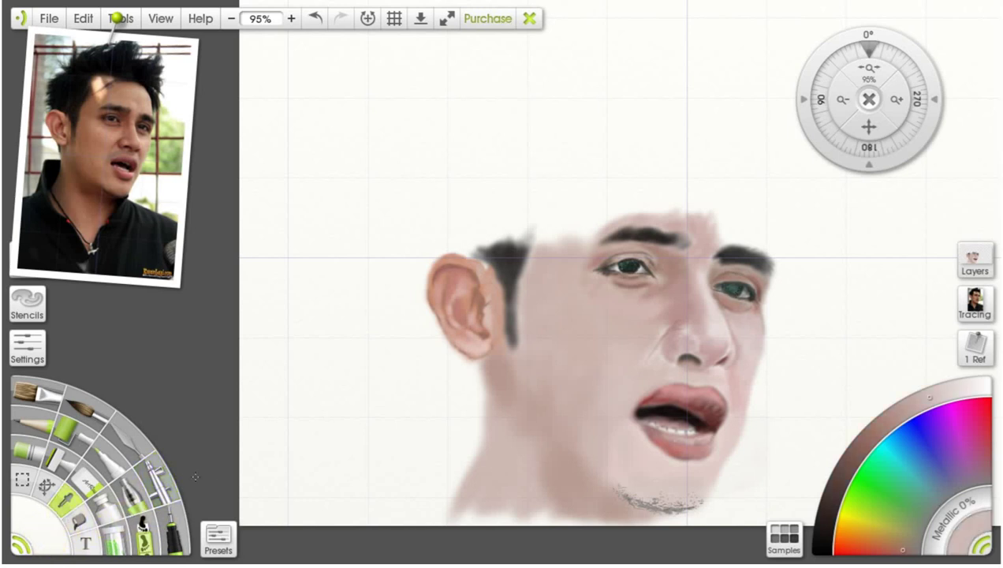
left_click(158, 483)
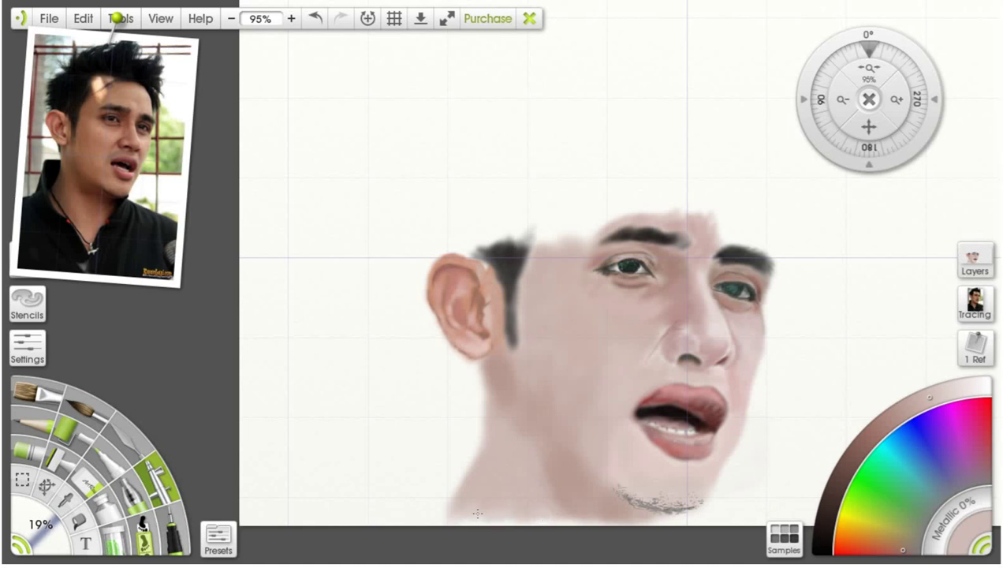
left_click(910, 407)
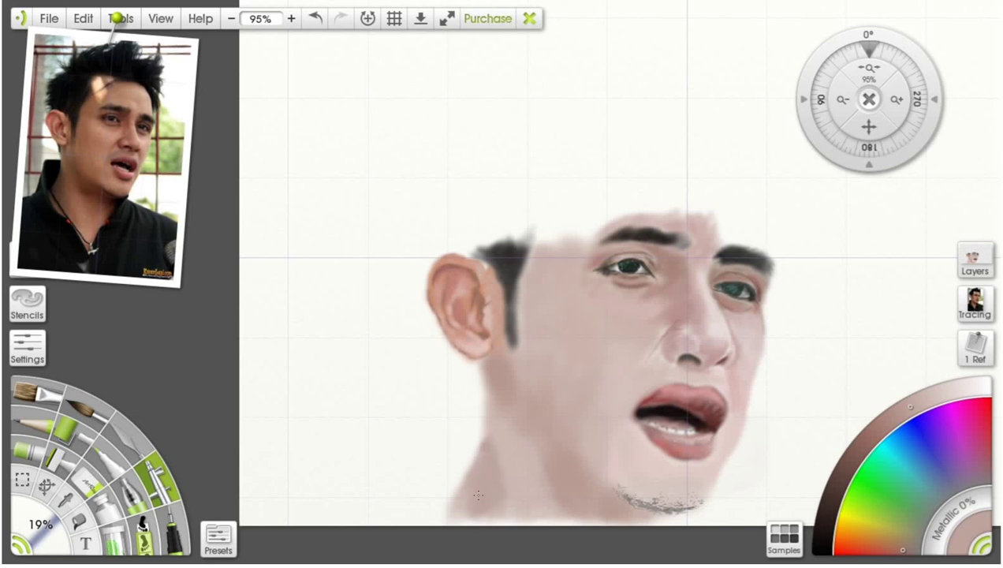
left_click(920, 401)
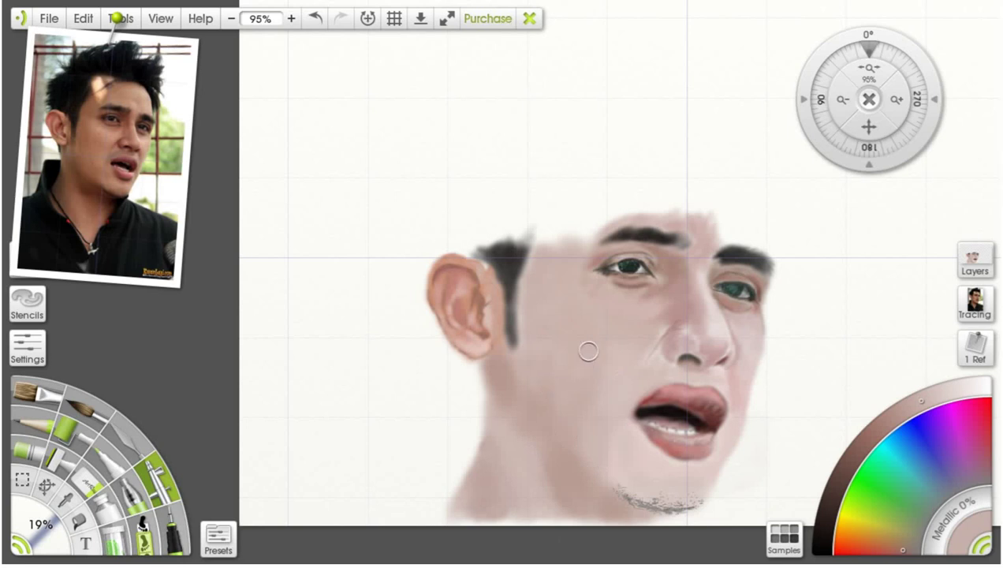
Step: Refine the lower face shading with the airbrush at 2%, 6% and 12%, darkening the skin tone
left_click_drag(35, 519, 23, 525)
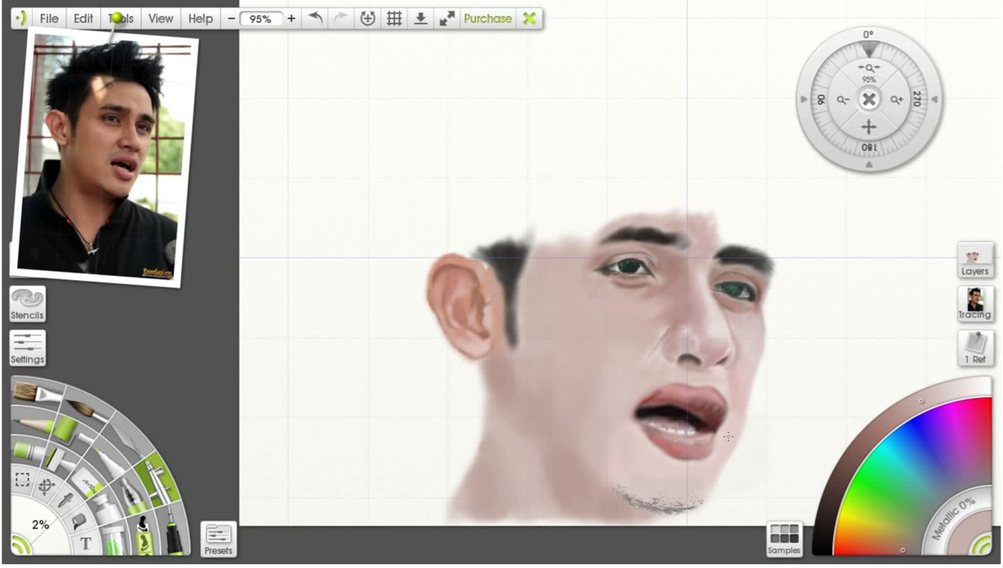
left_click_drag(43, 539, 53, 548)
left_click_drag(905, 414, 894, 424)
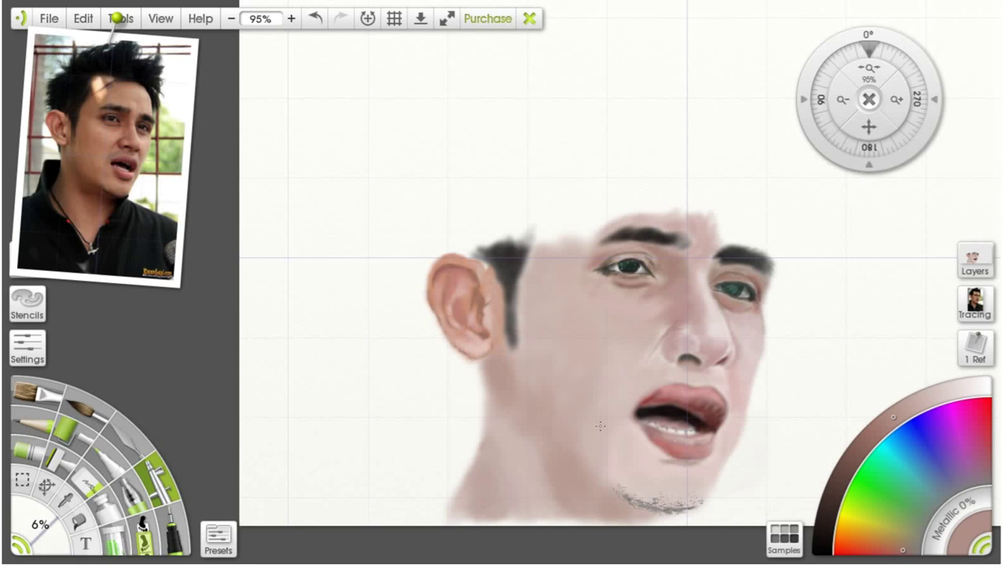
left_click(96, 520)
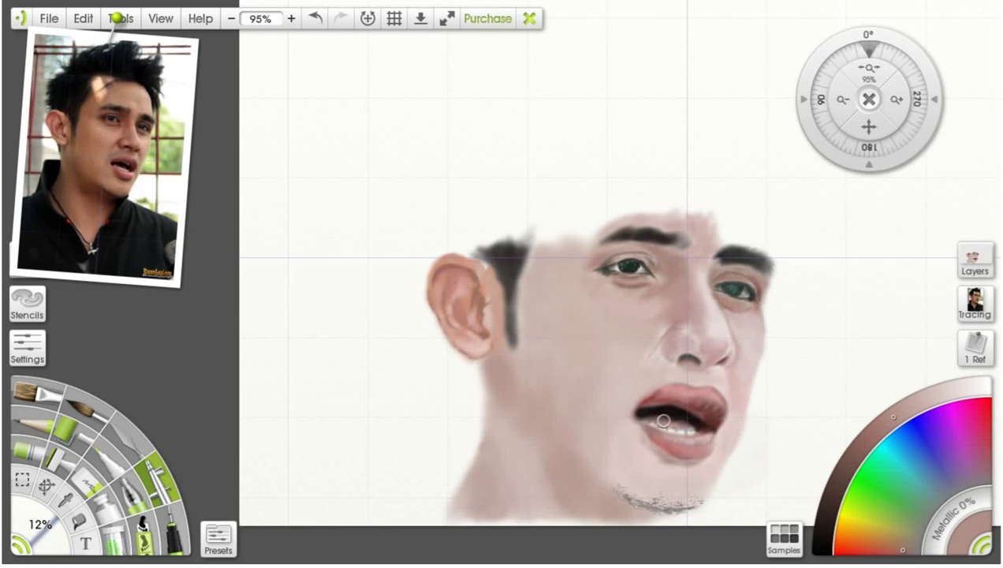
Step: Sample the off-white canvas colour and dot moist highlights along the inner edge of the upper lip with a 1% tip
scroll(663, 421, "down", 2)
left_click(896, 102)
left_click_drag(868, 126, 696, 7)
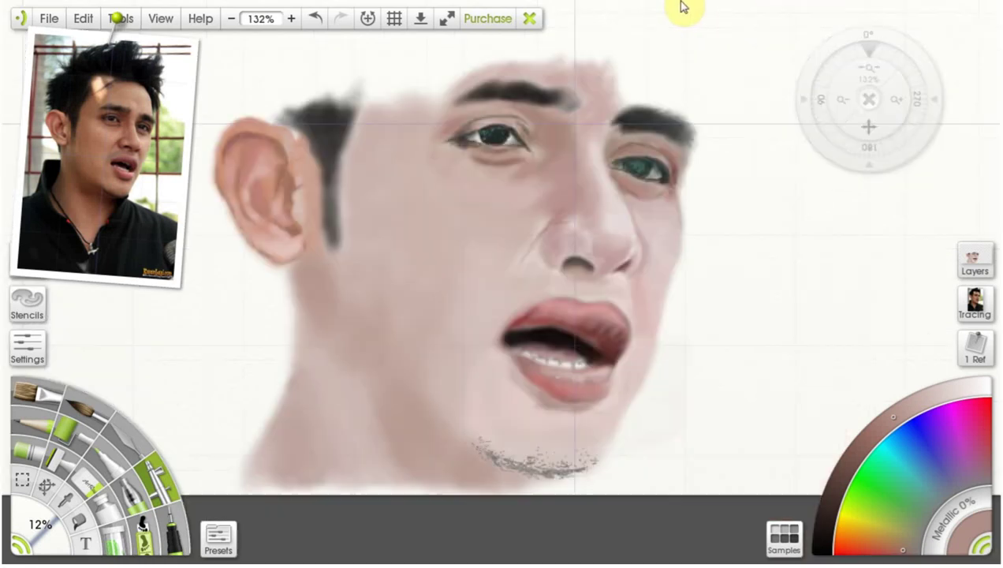
scroll(738, 298, "up", 6)
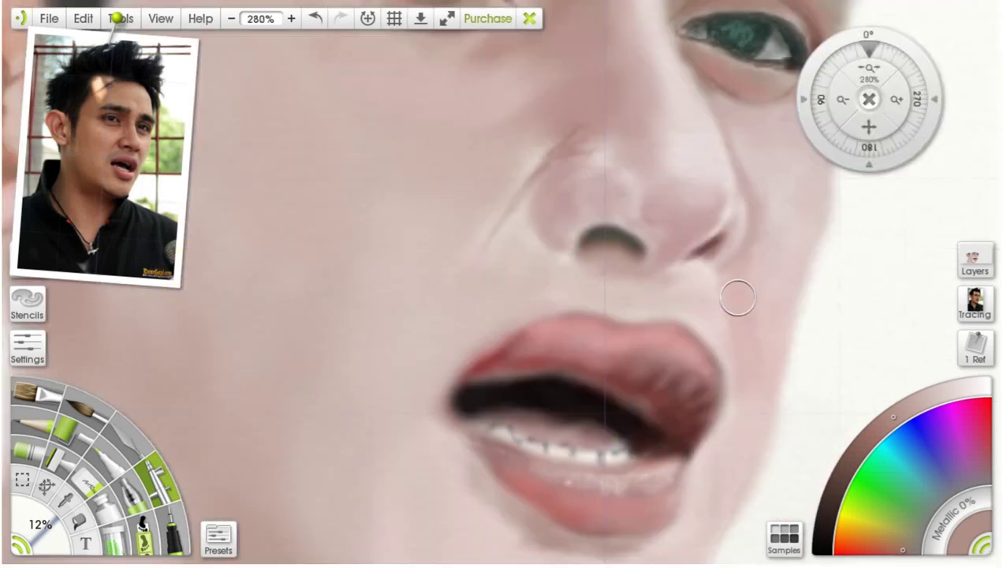
scroll(202, 261, "down", 1)
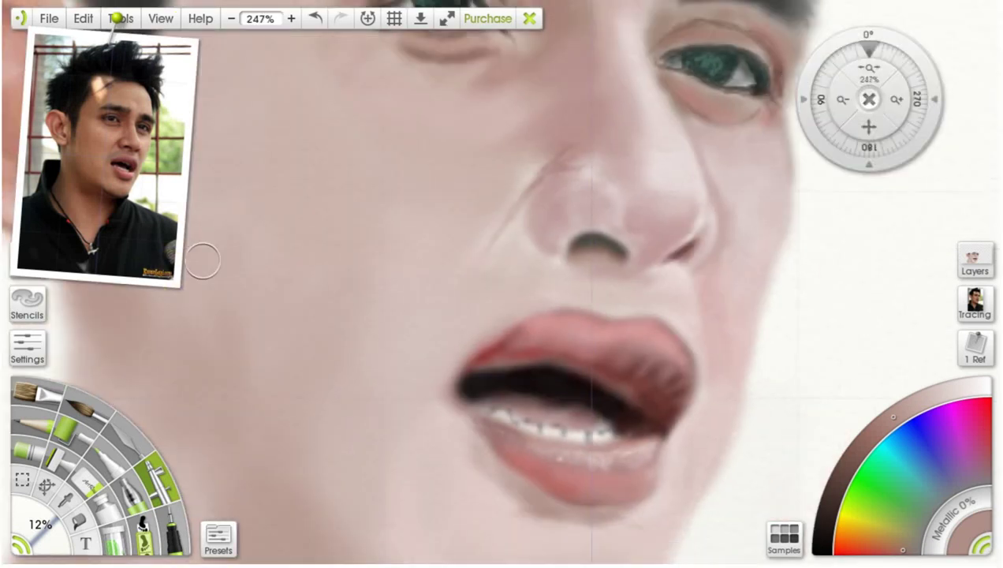
left_click(66, 500)
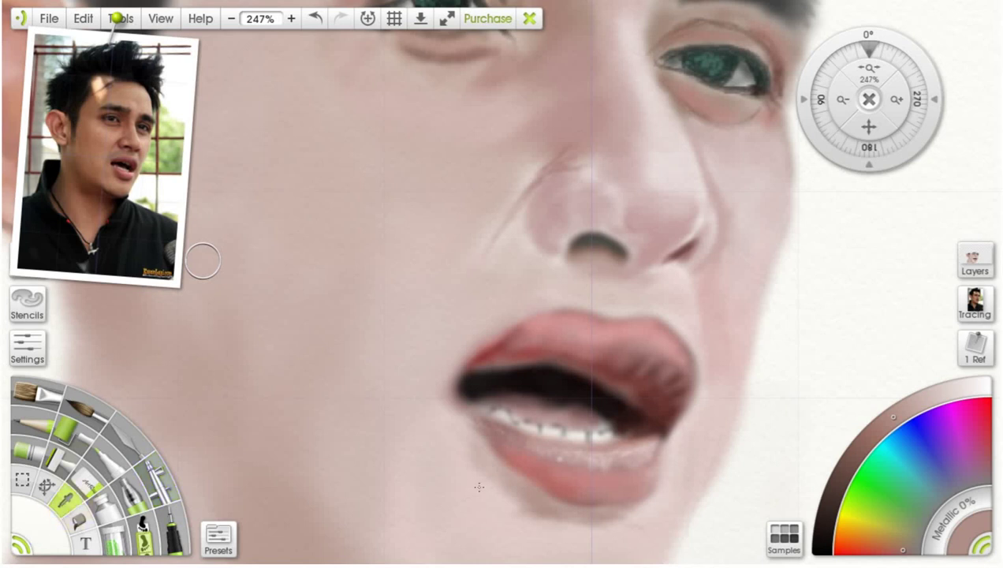
left_click(883, 338)
left_click(158, 478)
mouse_move(49, 525)
left_mouse_down()
mouse_move(42, 535)
mouse_move(29, 512)
left_mouse_up()
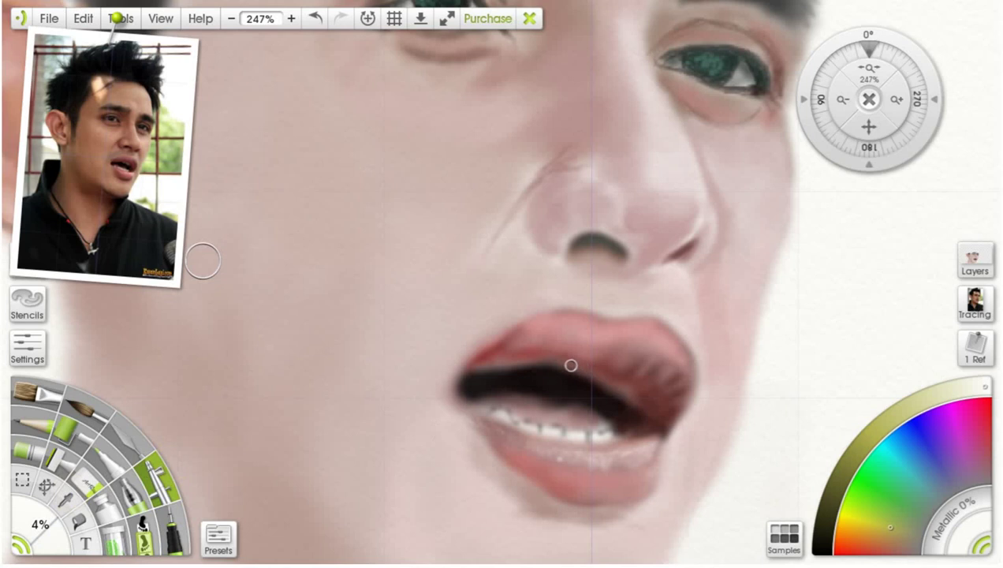
left_click(110, 445)
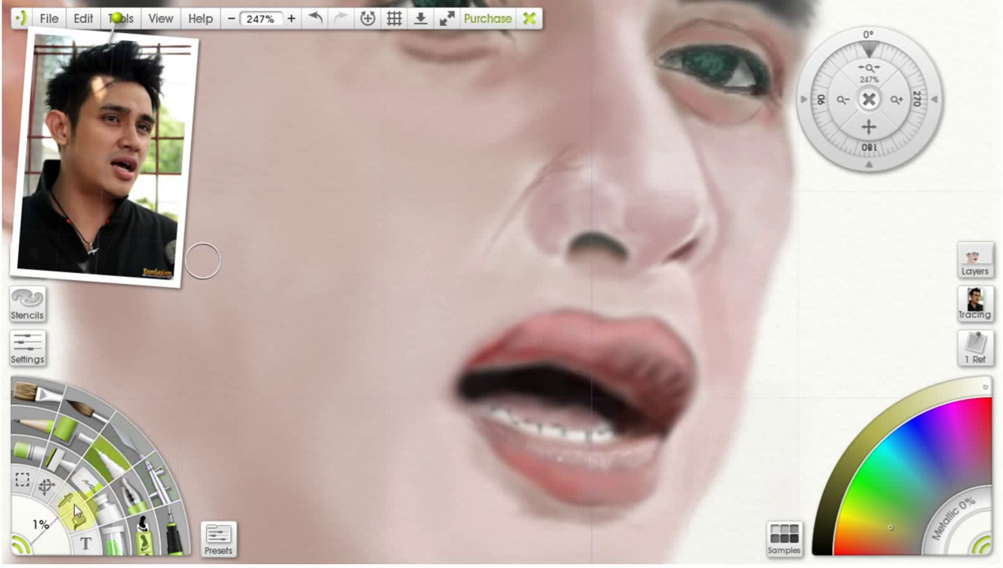
left_click_drag(566, 364, 582, 372)
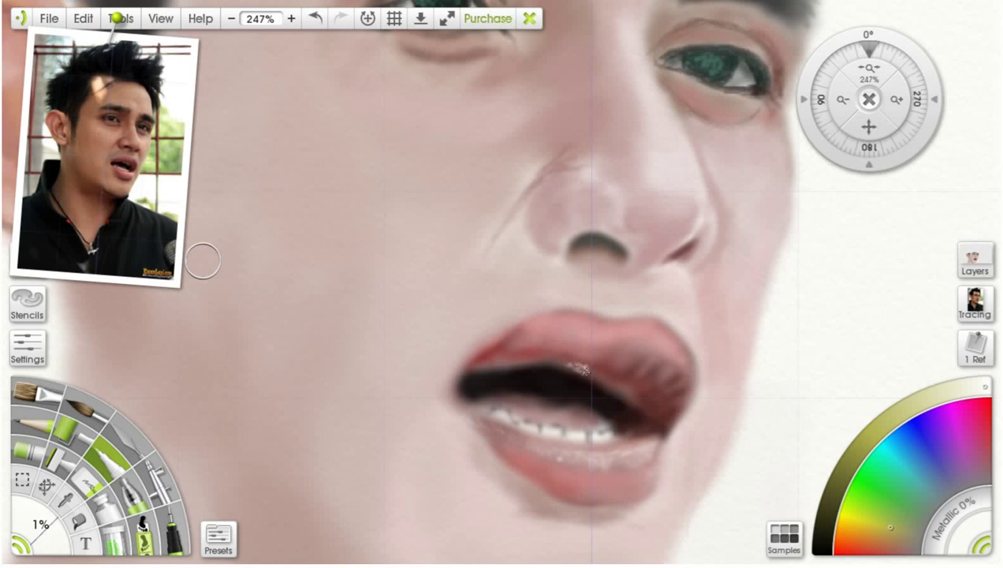
mouse_move(596, 375)
left_mouse_down()
mouse_move(615, 374)
mouse_move(636, 392)
mouse_move(607, 395)
mouse_move(616, 393)
mouse_move(592, 376)
mouse_move(631, 399)
left_mouse_up()
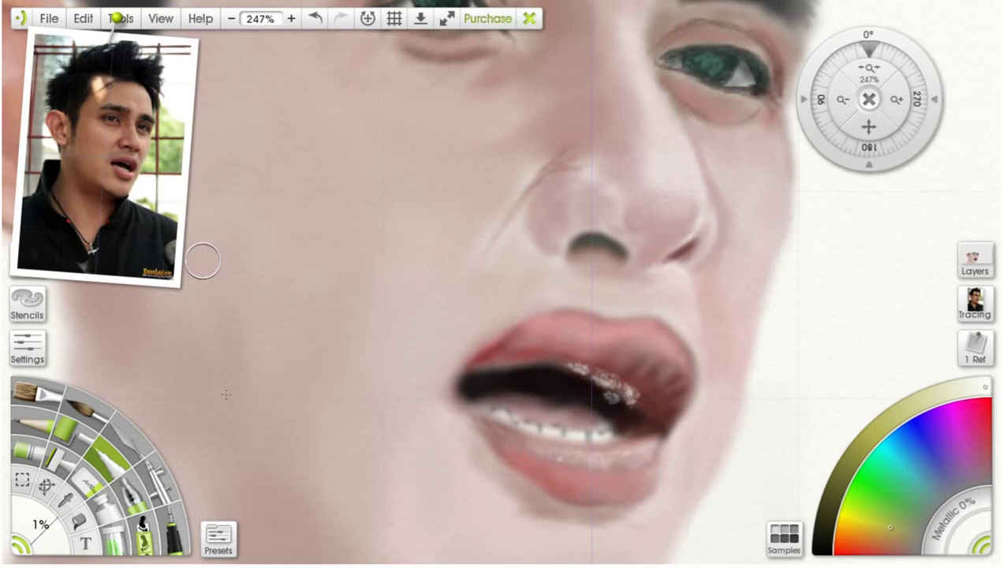
Step: Sample dark tones from the mouth and lip and soften the upper lip's highlights with an 11% airbrush
left_click(555, 406, "alt")
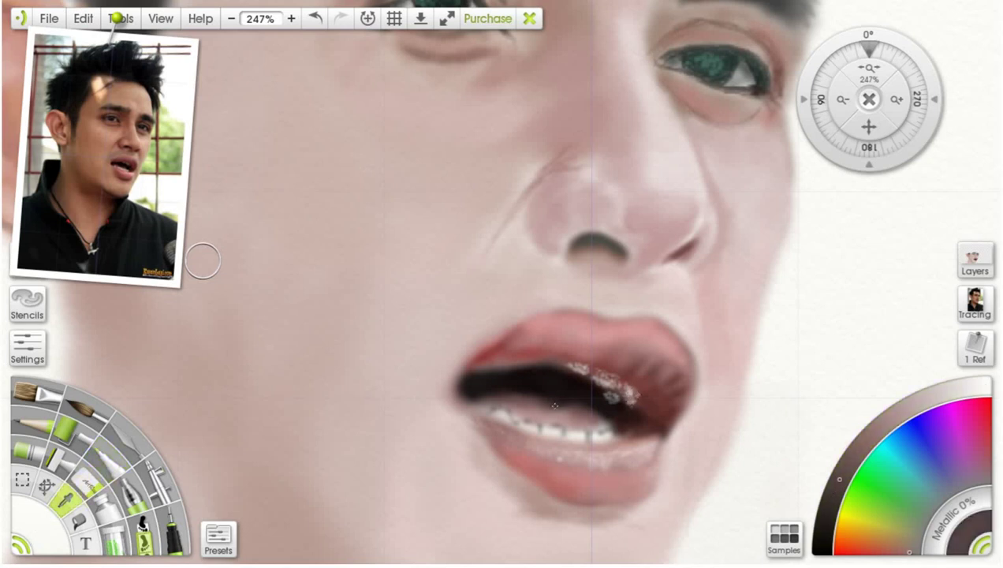
mouse_move(638, 387)
left_mouse_down()
mouse_move(605, 395)
mouse_move(597, 373)
mouse_move(566, 366)
mouse_move(630, 398)
left_mouse_up()
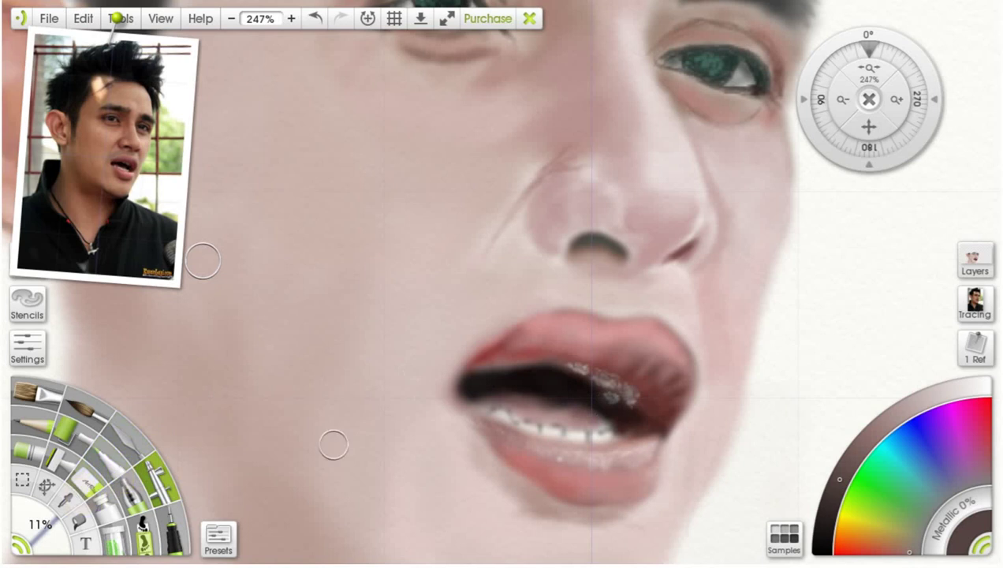
left_click(66, 499)
left_click(654, 420, "alt")
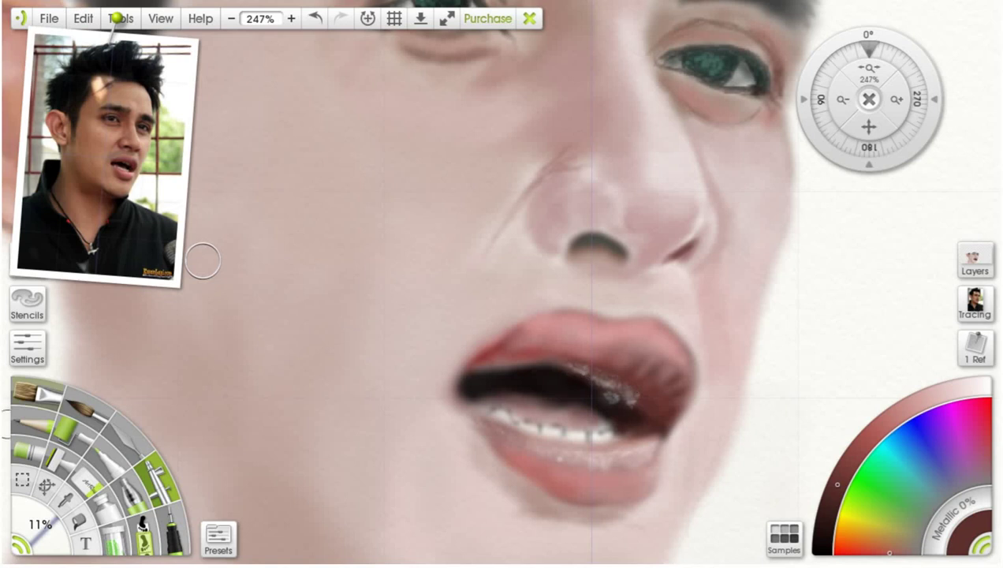
key("alt")
left_click(616, 415, "alt")
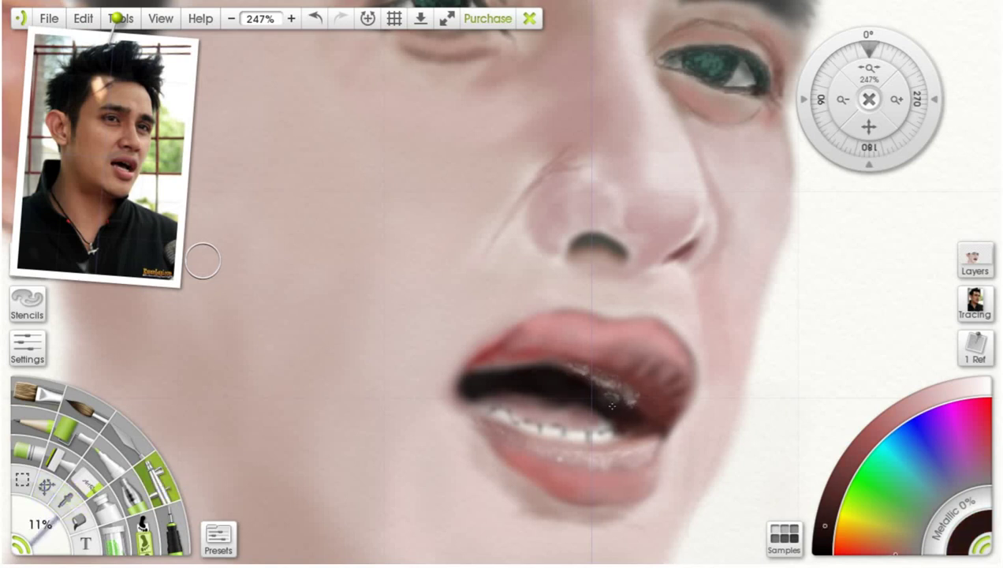
mouse_move(639, 408)
left_mouse_down()
mouse_move(603, 404)
mouse_move(630, 421)
left_mouse_up()
scroll(615, 426, "down", 5)
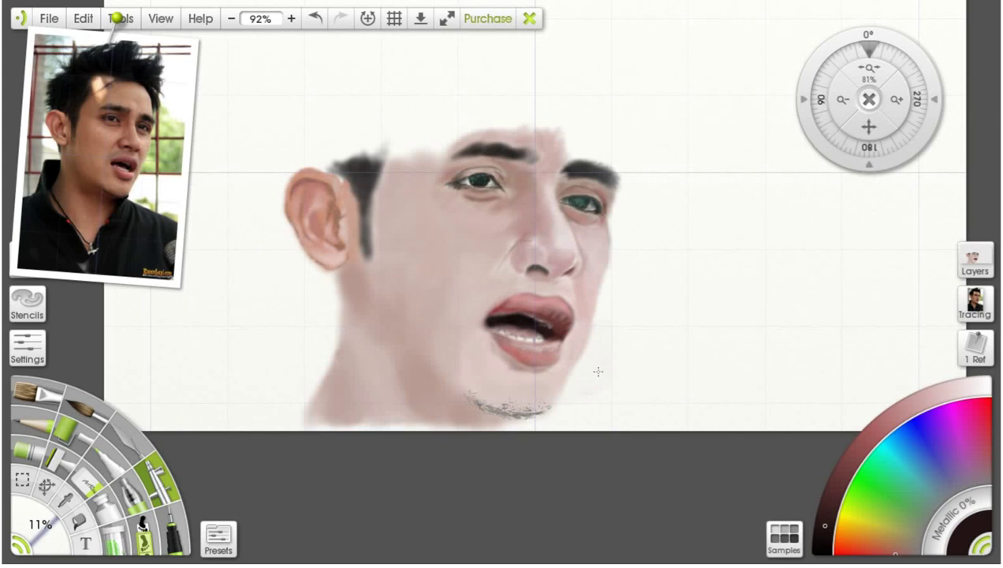
Step: Resample the off-white canvas colour and reinforce the highlights along the upper lip's inner edge with a 1% tip
scroll(556, 338, "up", 4)
scroll(556, 337, "up", 2)
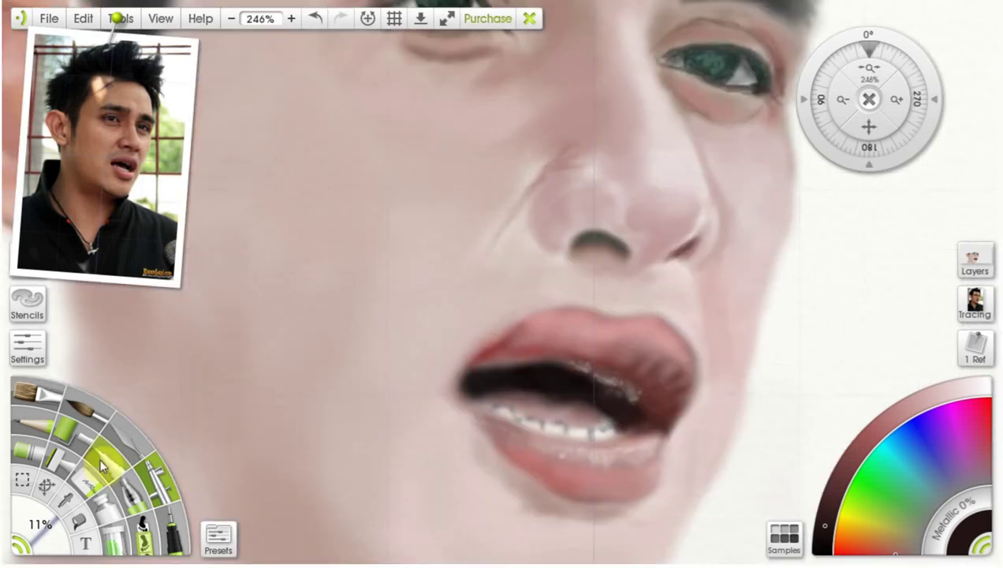
left_click(102, 465)
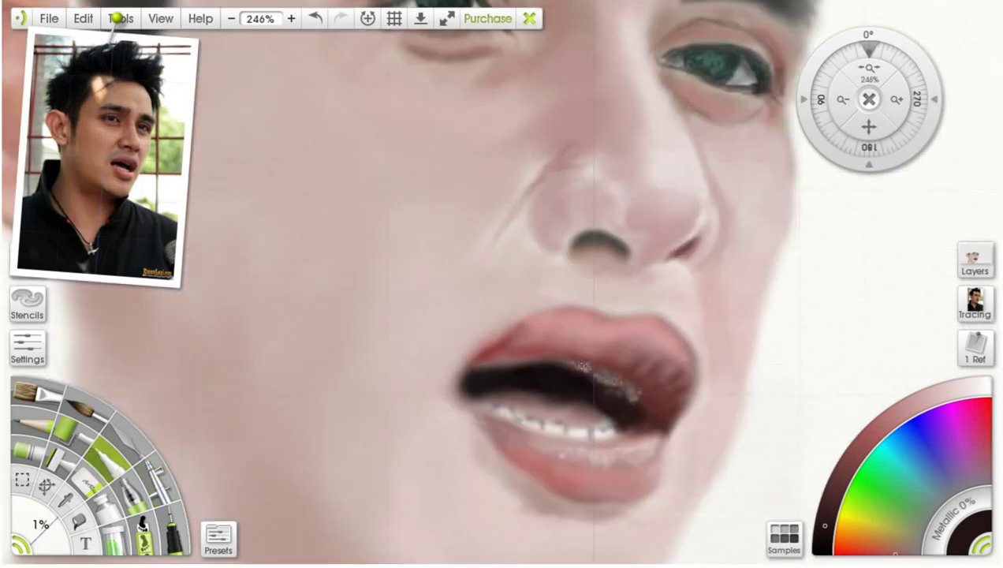
left_click(938, 404)
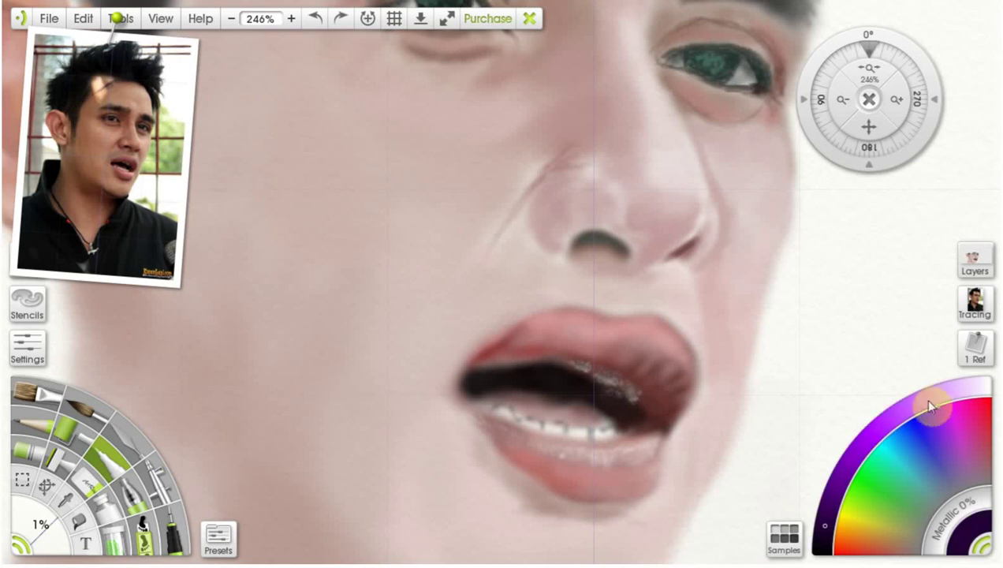
left_click(69, 498)
left_click(832, 429)
left_click(106, 461)
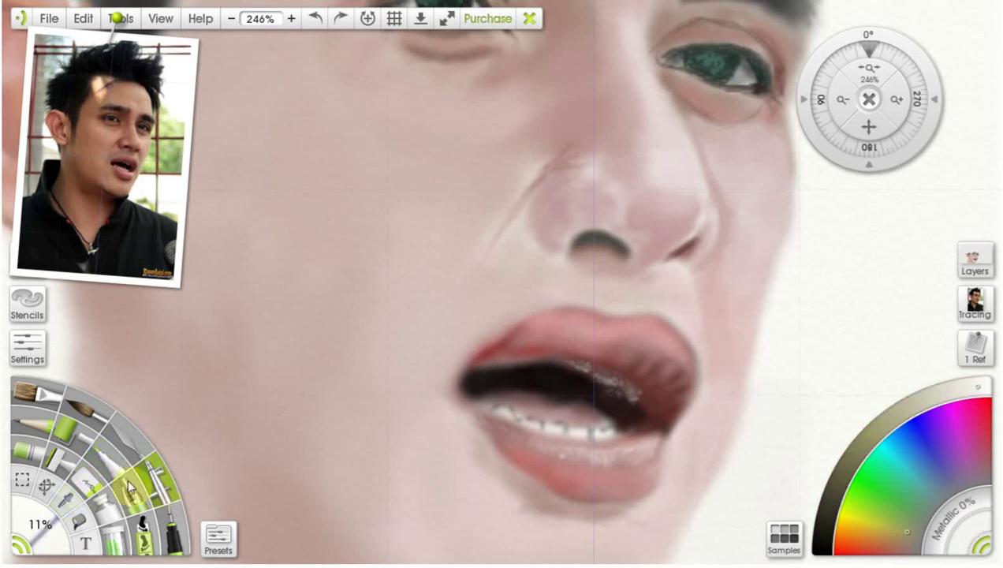
left_click_drag(605, 377, 580, 366)
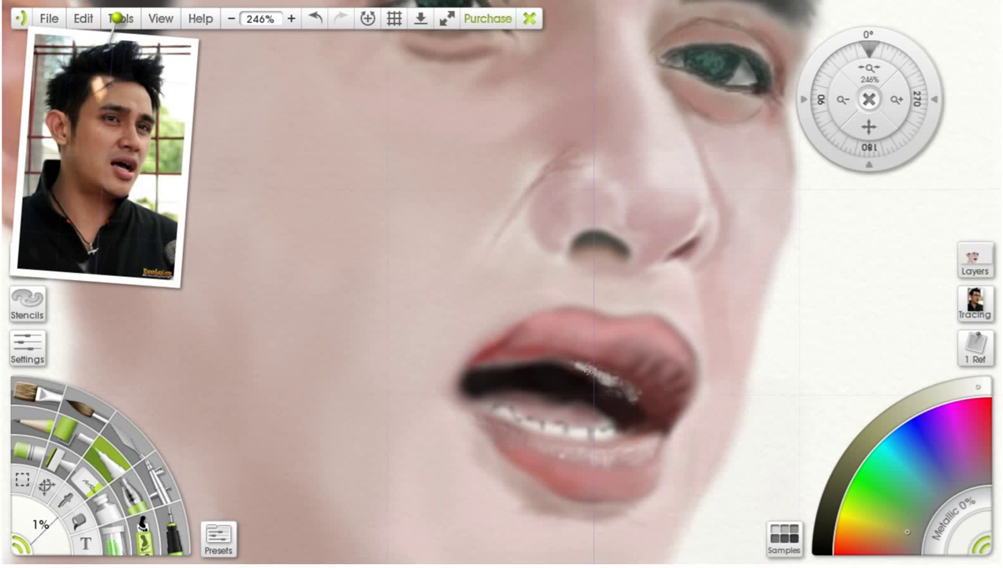
mouse_move(578, 366)
left_mouse_down()
mouse_move(635, 386)
mouse_move(623, 396)
mouse_move(627, 381)
left_mouse_up()
Step: Sample the lip's dark red and the mouth's near-black, and blend the edges of the new highlights with a 13% airbrush
left_click(77, 505)
left_click(76, 503)
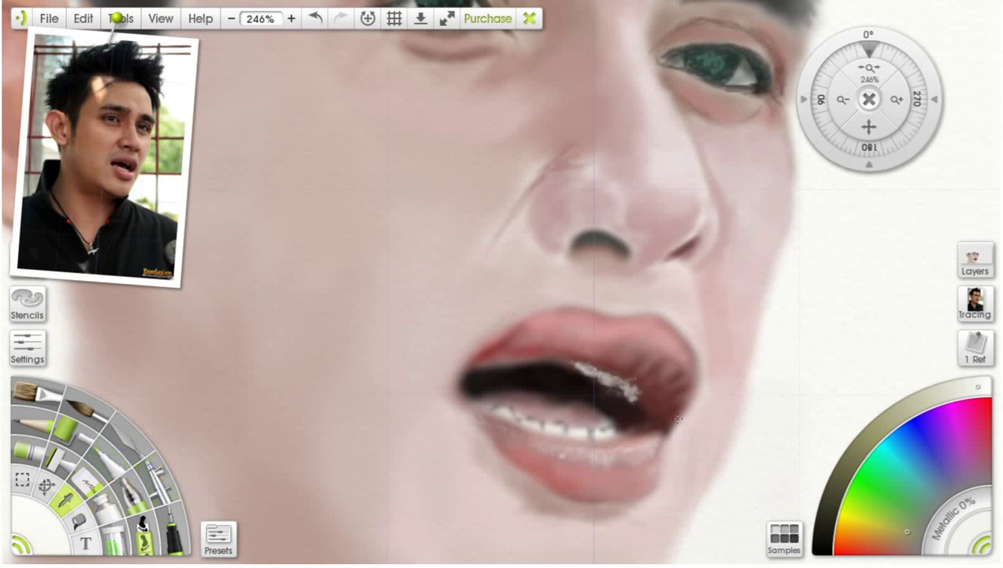
left_click(654, 394)
left_click(164, 479)
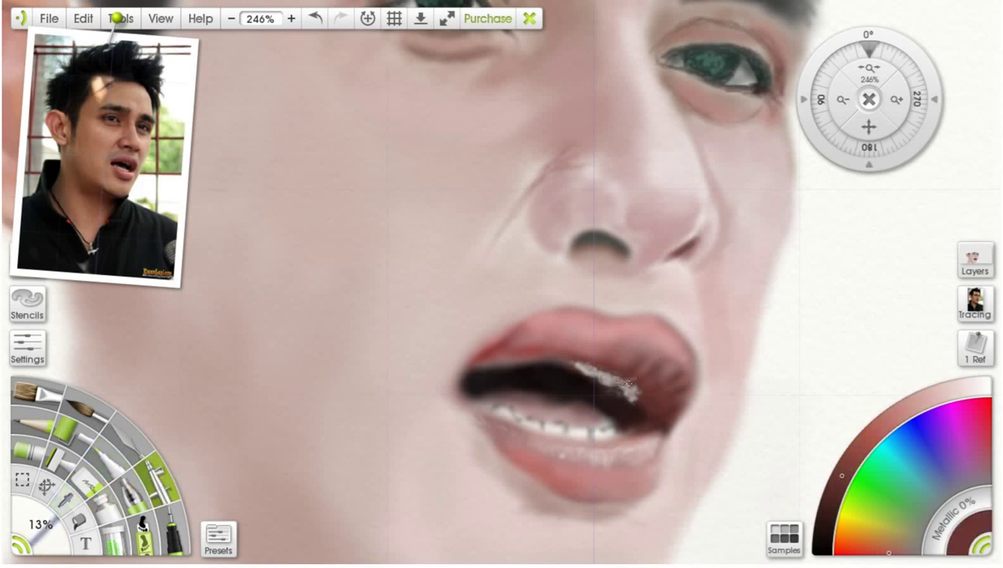
mouse_move(632, 382)
left_mouse_down()
mouse_move(578, 361)
mouse_move(598, 380)
left_mouse_up()
left_click(63, 493)
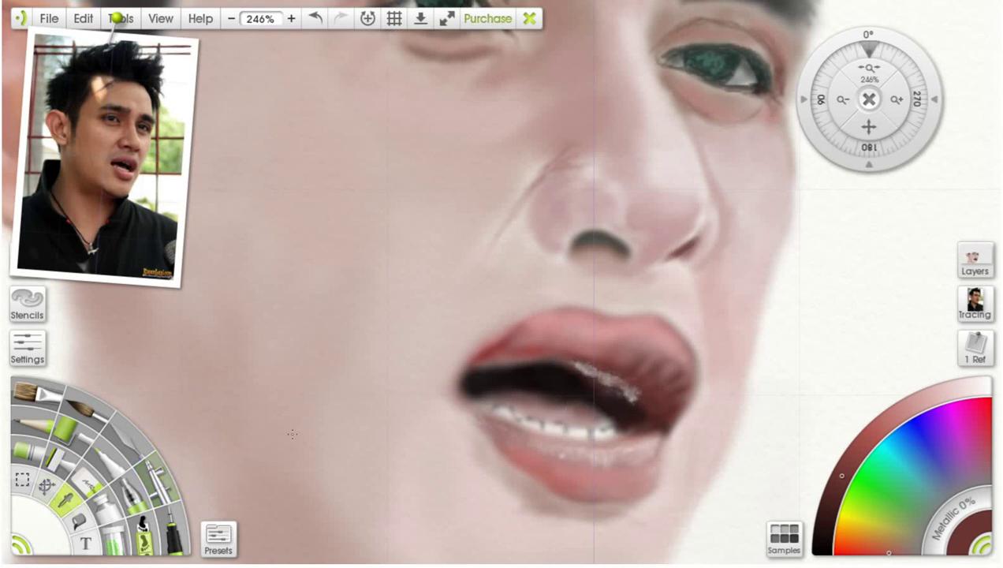
left_click(538, 394)
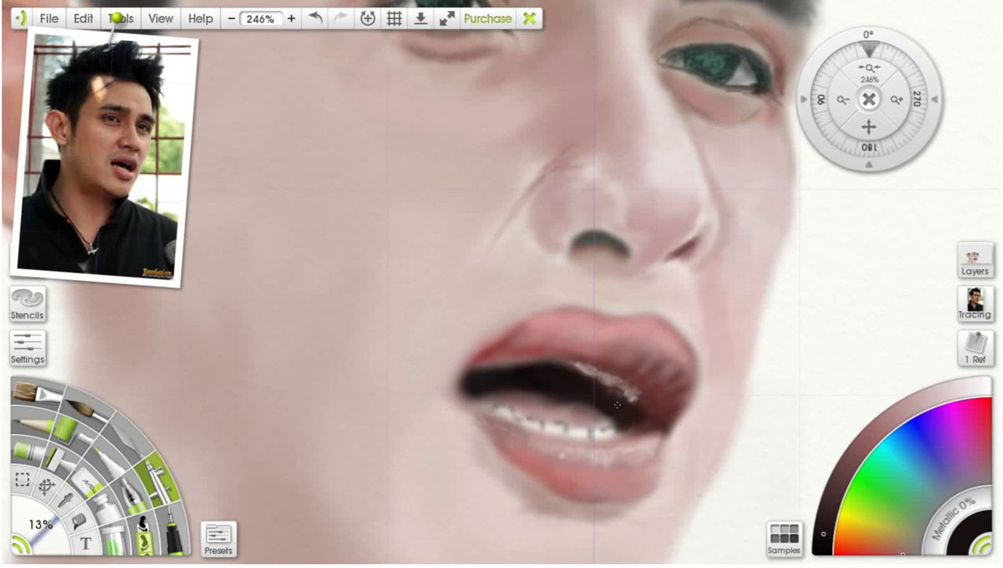
scroll(560, 418, "down", 2)
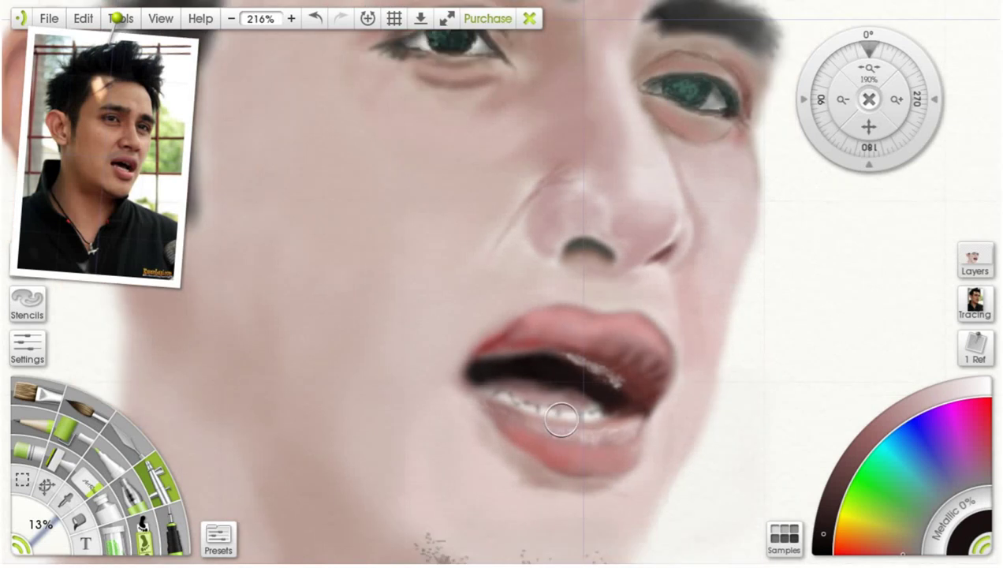
Step: Sample the dark tone beside the upper lip's highlights and cover their outer end with a 13% airbrush
scroll(561, 418, "down", 5)
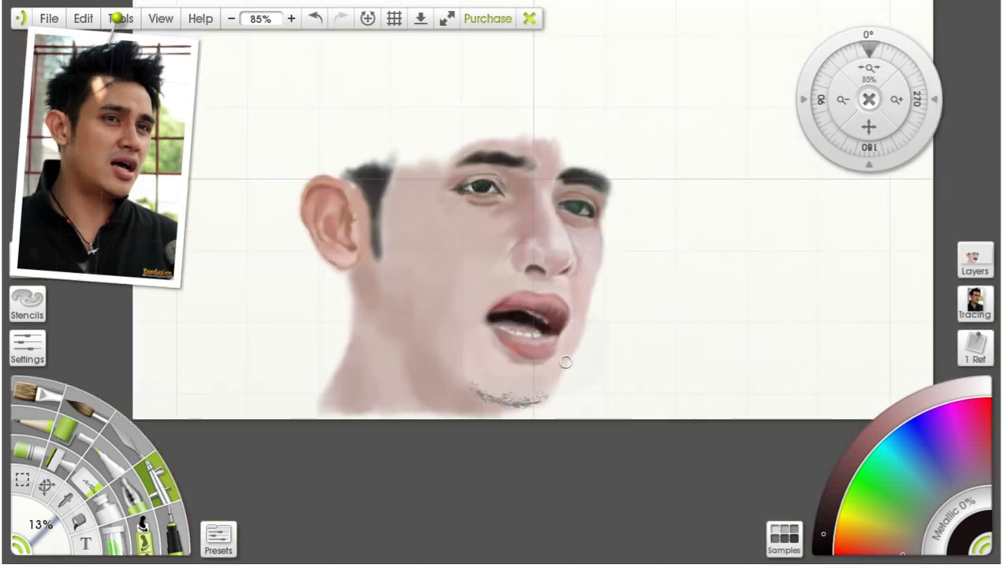
scroll(565, 361, "up", 5)
scroll(620, 377, "up", 1)
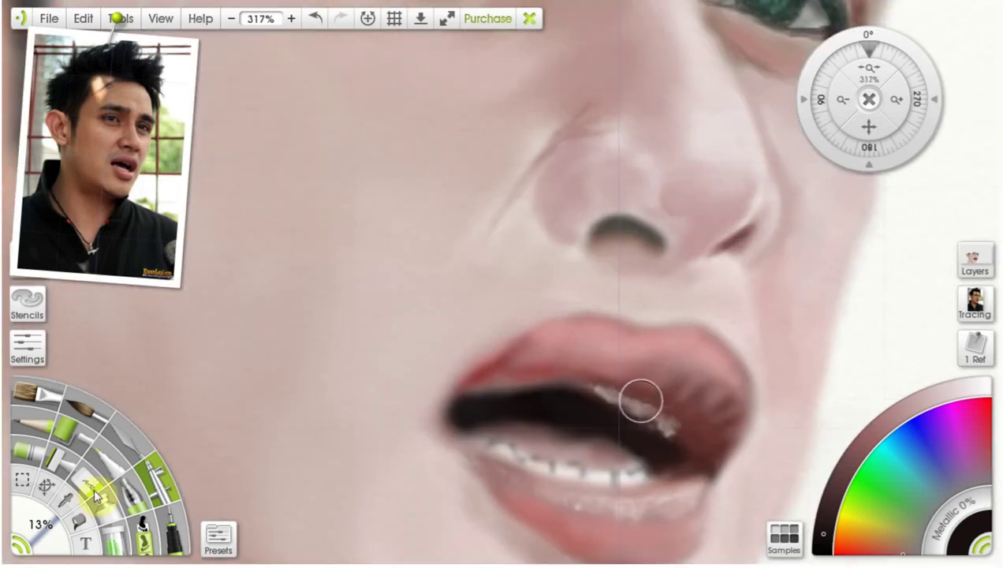
left_click(66, 500)
left_click(685, 425)
left_click(156, 465)
left_click_drag(653, 442, 675, 430)
Step: Sample a near-black tone and airbrush darker shading onto the far corner of the upper lip at 13%
key("alt")
left_click(163, 494)
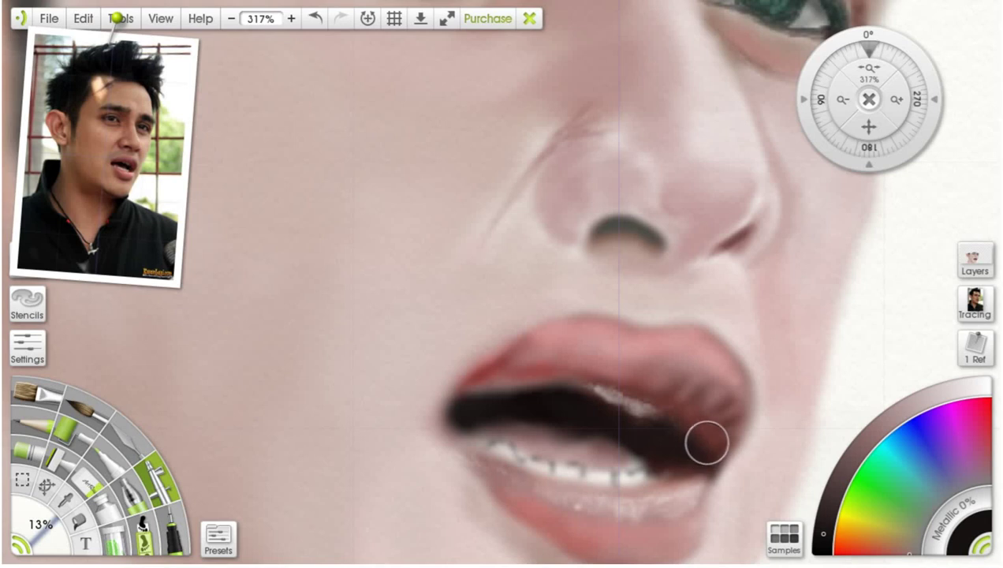
mouse_move(713, 383)
left_mouse_down()
mouse_move(683, 370)
mouse_move(711, 406)
mouse_move(739, 412)
mouse_move(717, 366)
left_mouse_up()
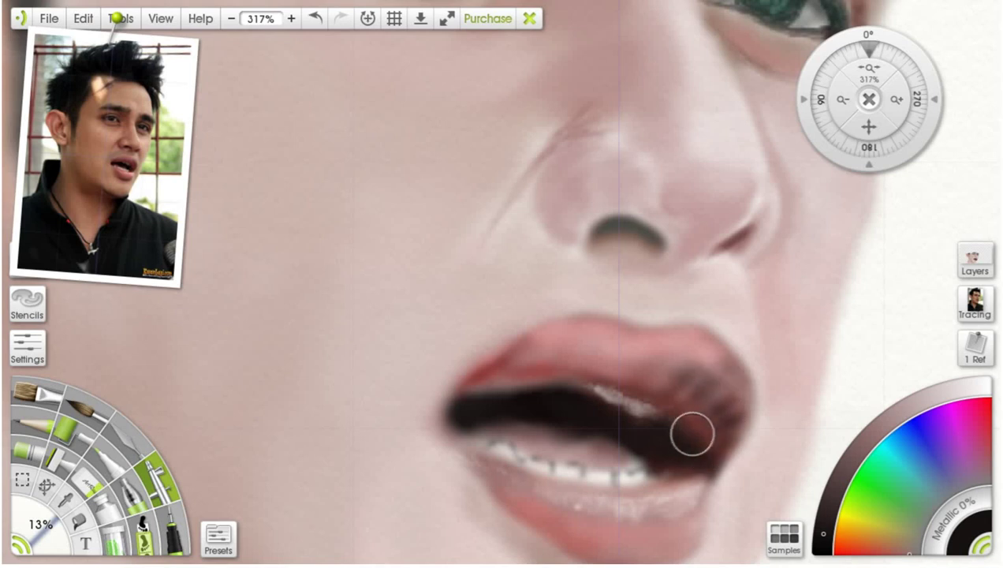
Step: Sample the upper lip's lighter pink-red and soften the dark shading at its far end with the airbrush
scroll(689, 431, "down", 5)
scroll(620, 333, "up", 3)
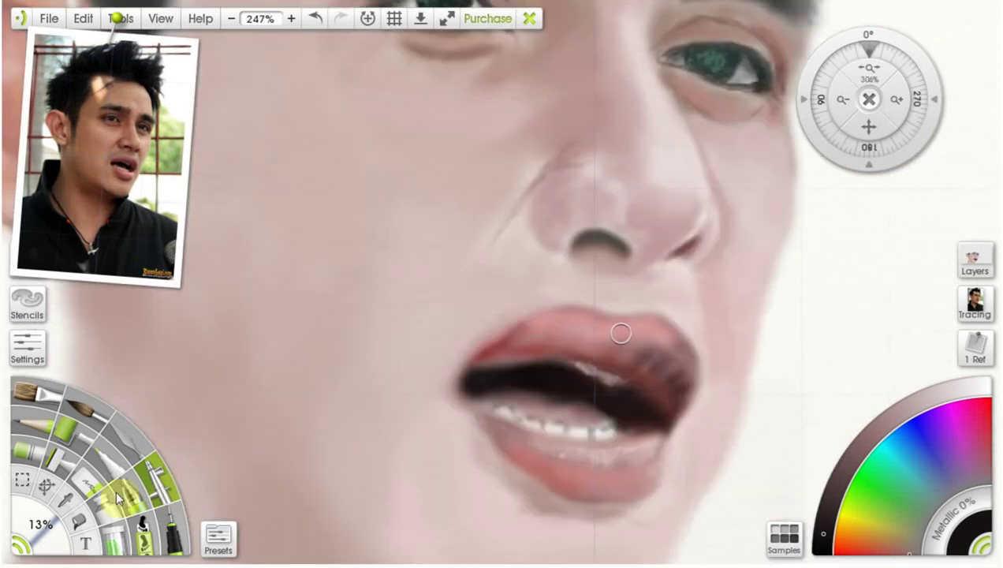
scroll(621, 333, "up", 2)
left_click(596, 347, "alt")
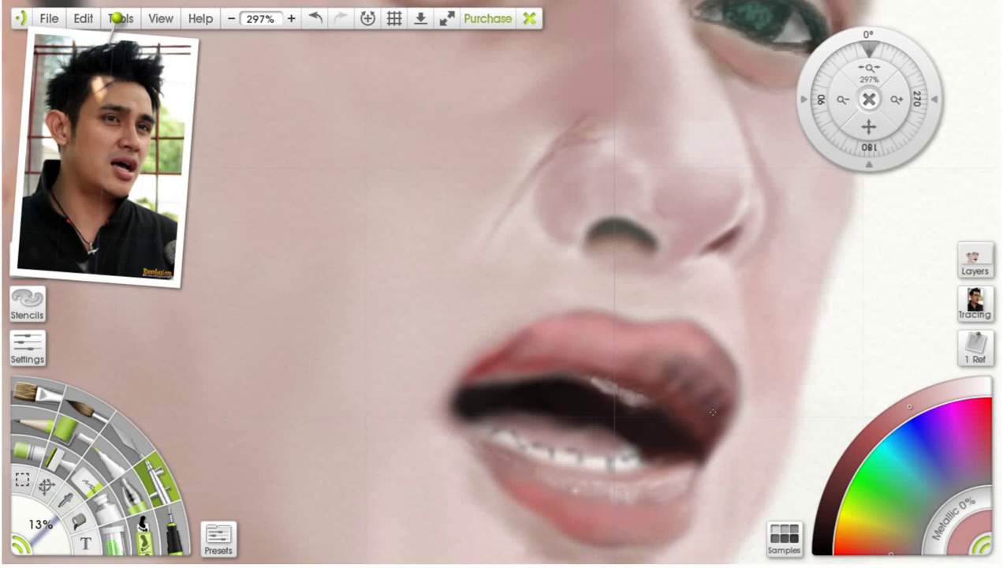
left_click_drag(705, 373, 692, 403)
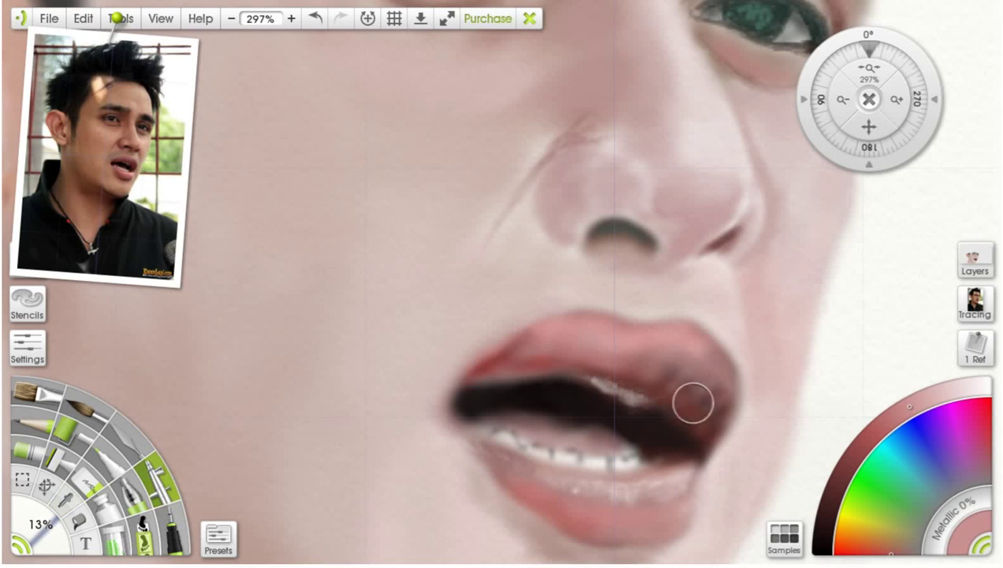
Step: Sample the lip's red, darken it in two stages to deep maroon, and rework the shading on the upper lip's far side
left_click(712, 389, "alt")
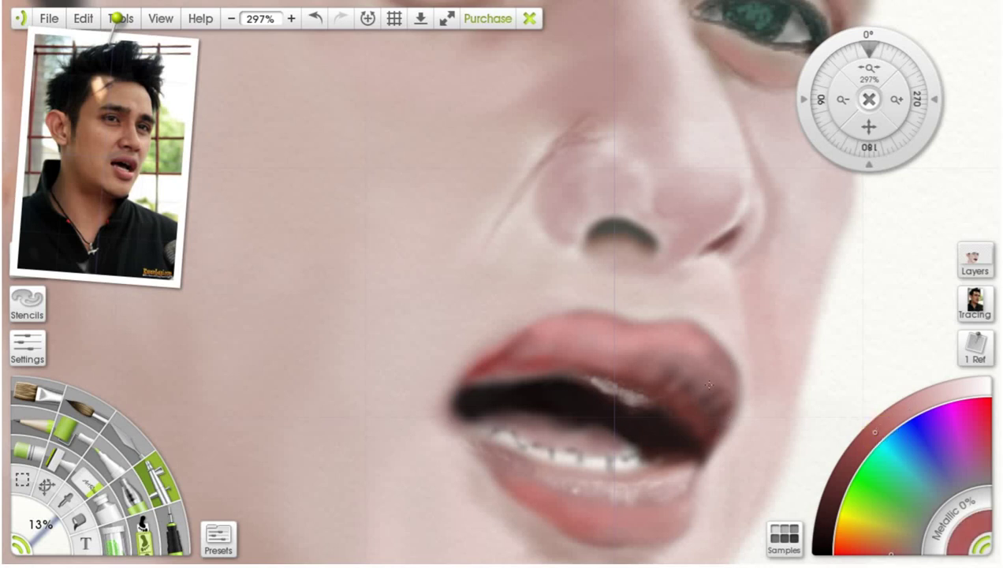
left_click(838, 475)
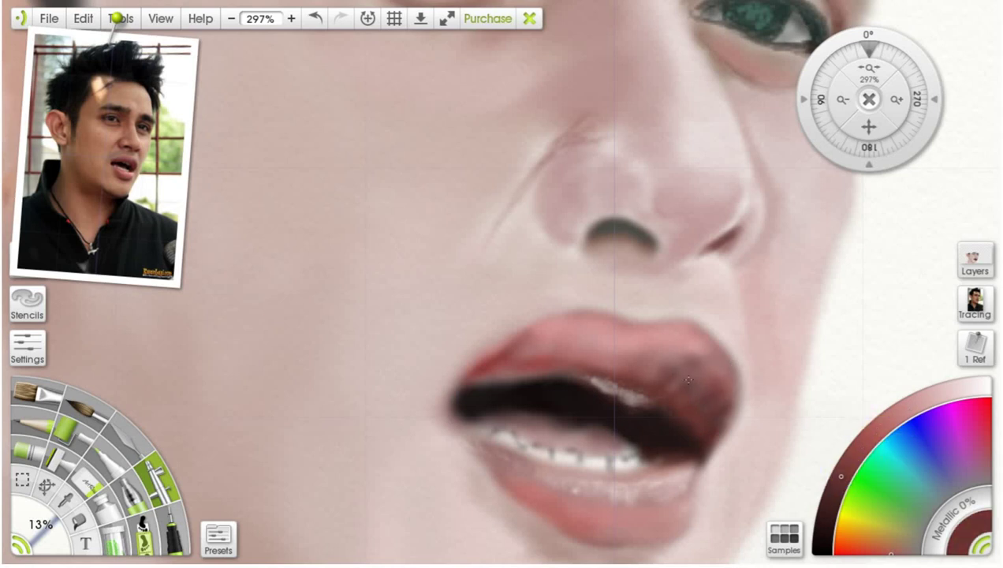
left_click(833, 494)
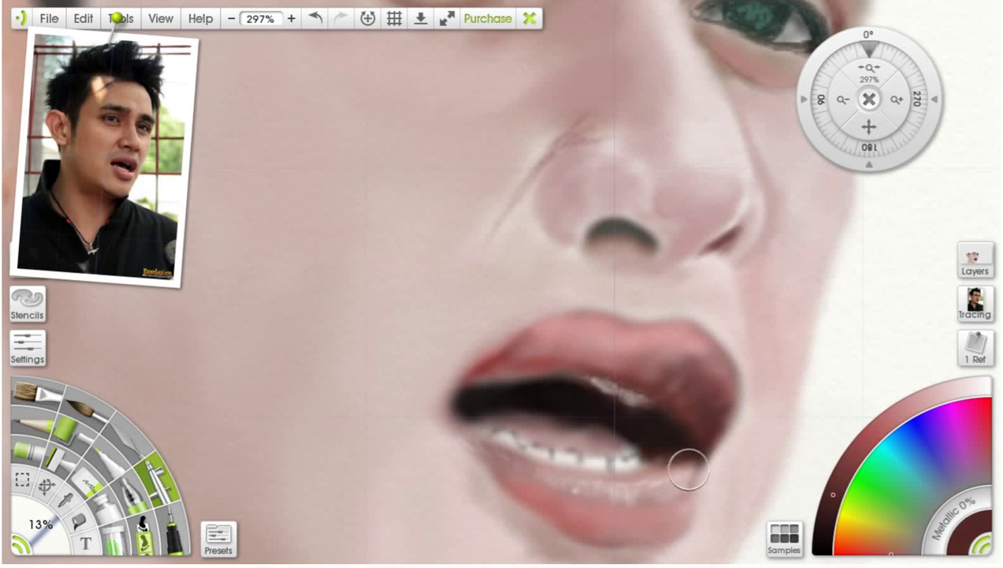
Step: Choose medium reds and paint fine creases across the upper lip with the airbrush reduced to 3%
scroll(564, 424, "down", 3)
scroll(507, 305, "down", 3)
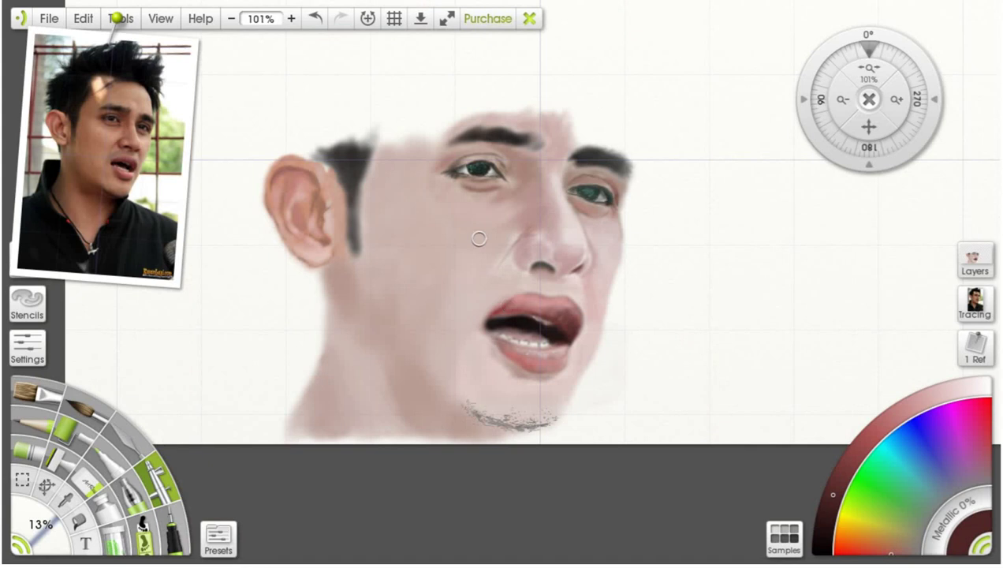
scroll(493, 284, "up", 5)
left_click(877, 429)
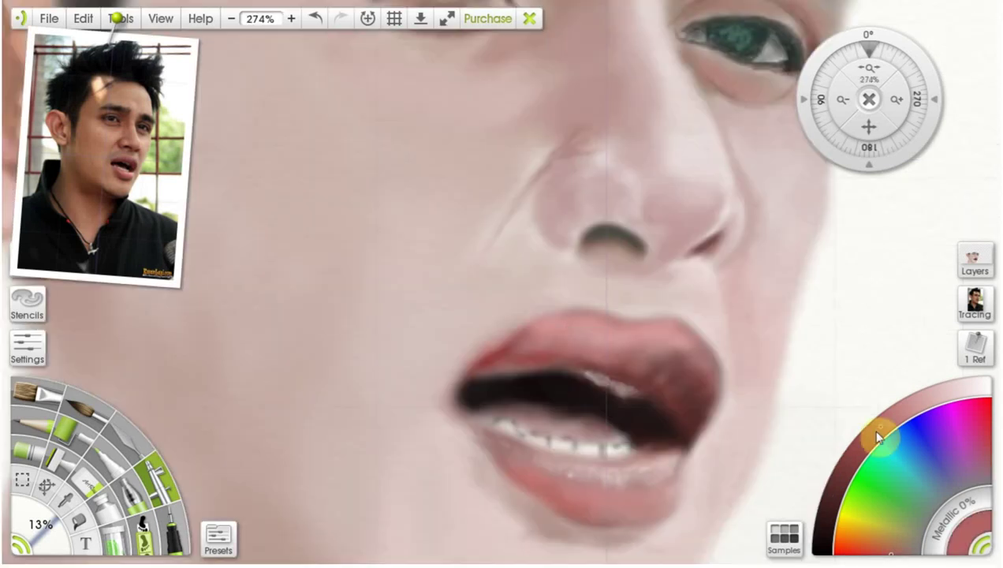
left_click_drag(878, 436, 870, 436)
left_click(868, 439)
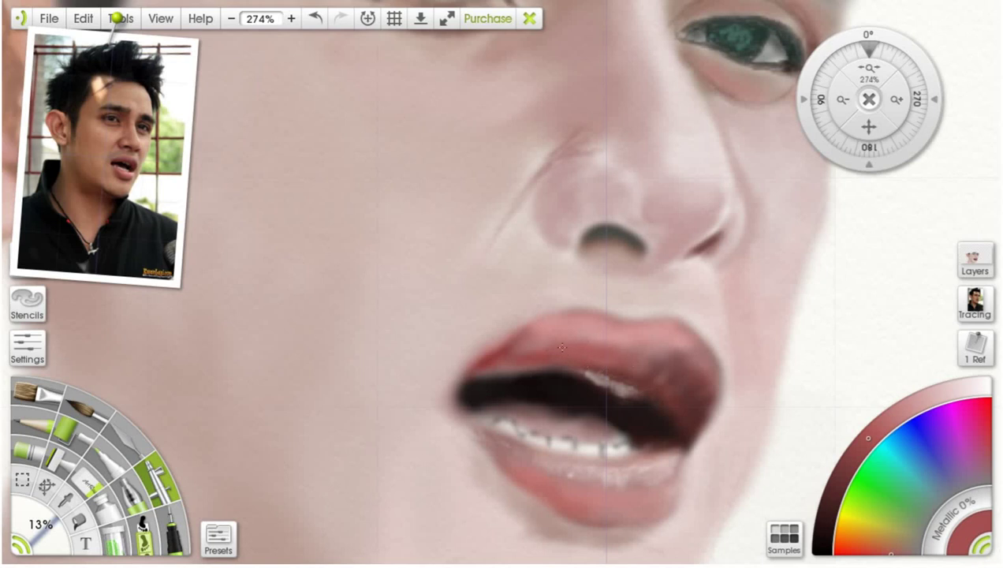
left_click(892, 418)
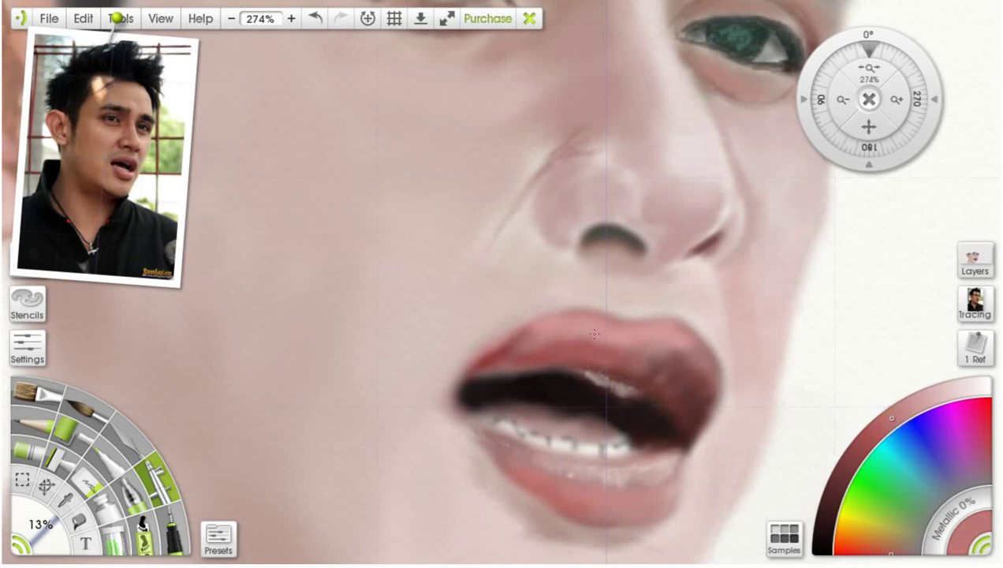
mouse_move(53, 523)
left_mouse_down()
mouse_move(16, 518)
mouse_move(36, 530)
left_mouse_up()
left_click(862, 444)
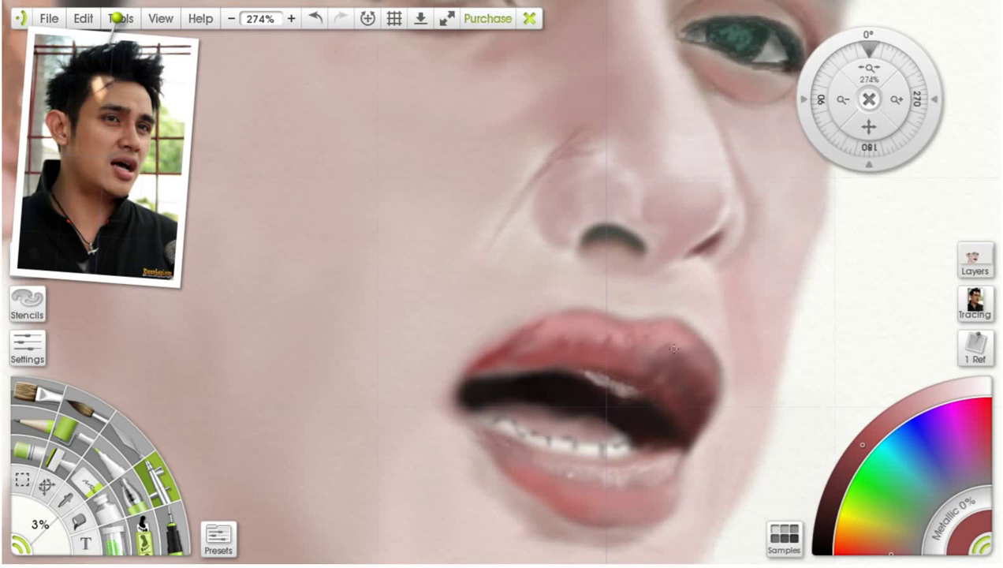
Step: Sample the eyebrow's near-black and paint a first hair stroke above the far eyebrow with a 13% airbrush
scroll(674, 348, "down", 2)
scroll(674, 349, "down", 5)
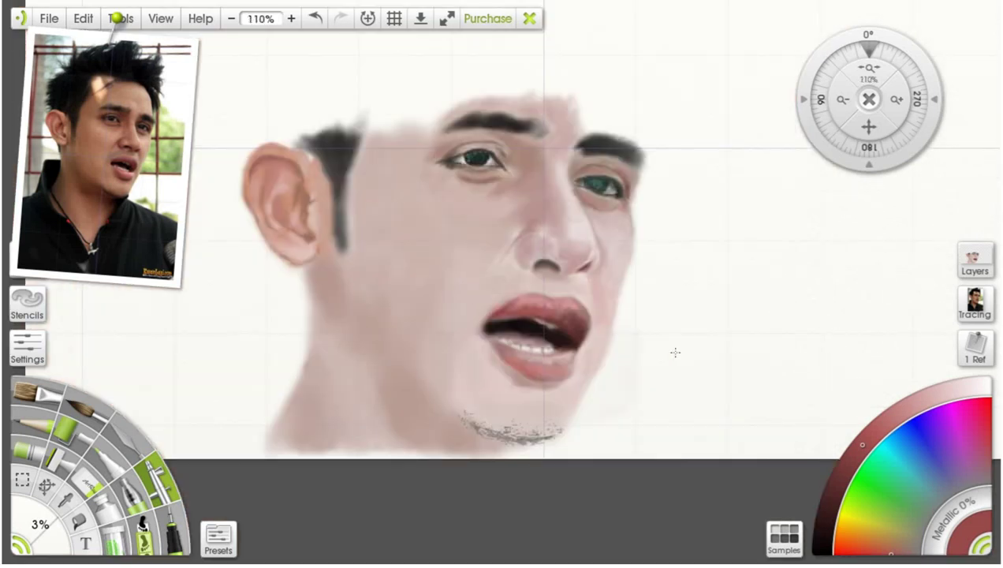
scroll(675, 353, "down", 1)
left_click_drag(858, 134, 824, 286)
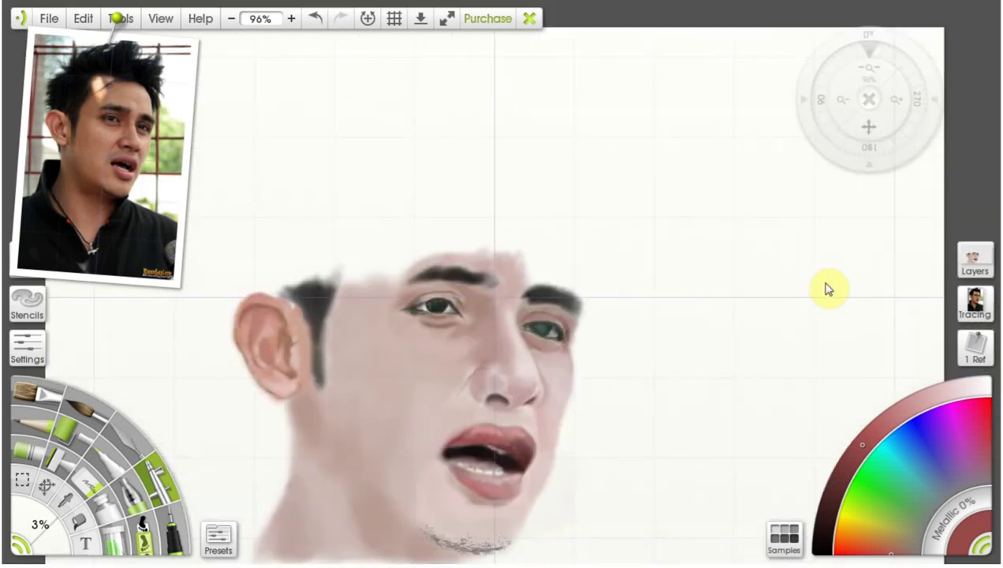
scroll(590, 264, "up", 2)
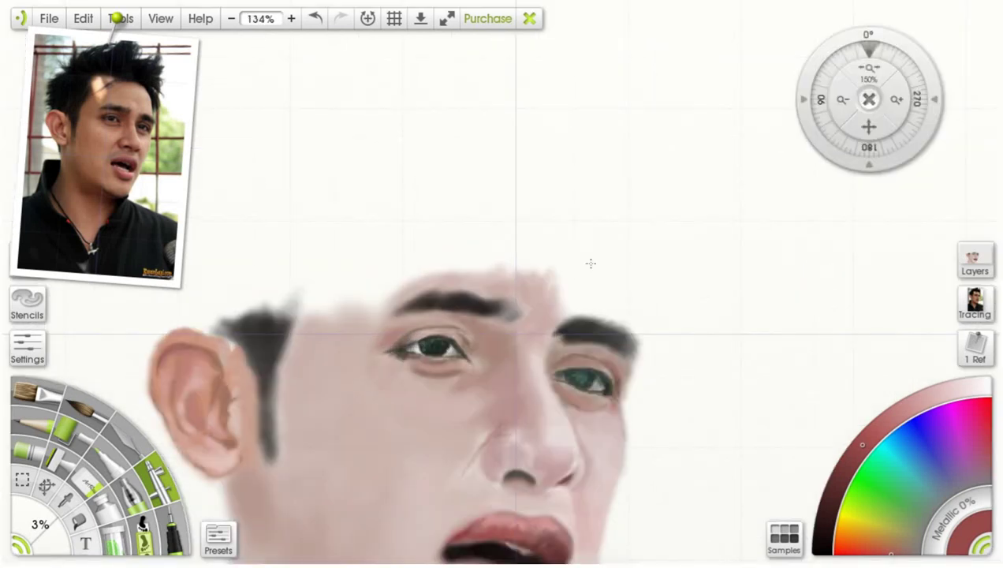
scroll(591, 264, "up", 2)
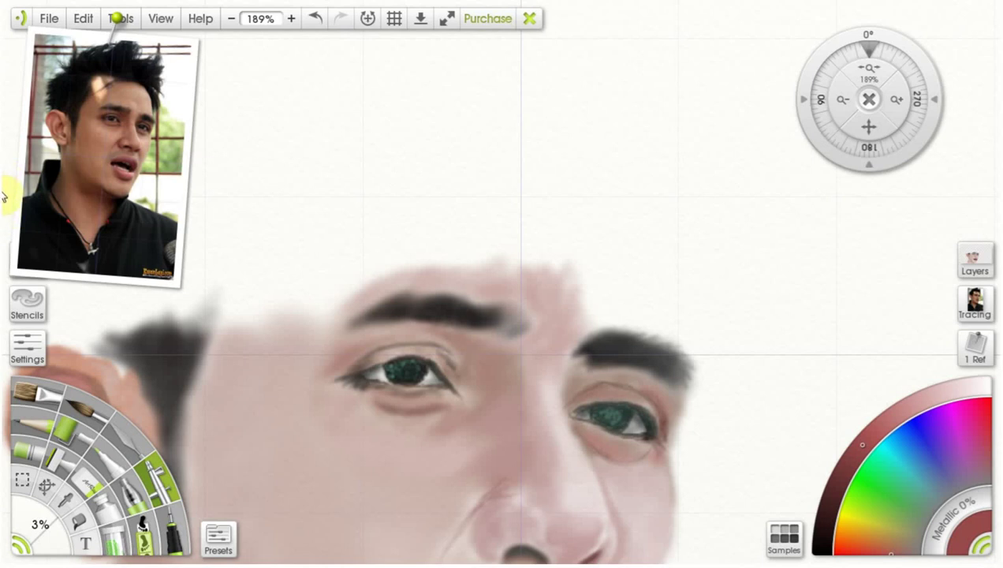
left_click(73, 497)
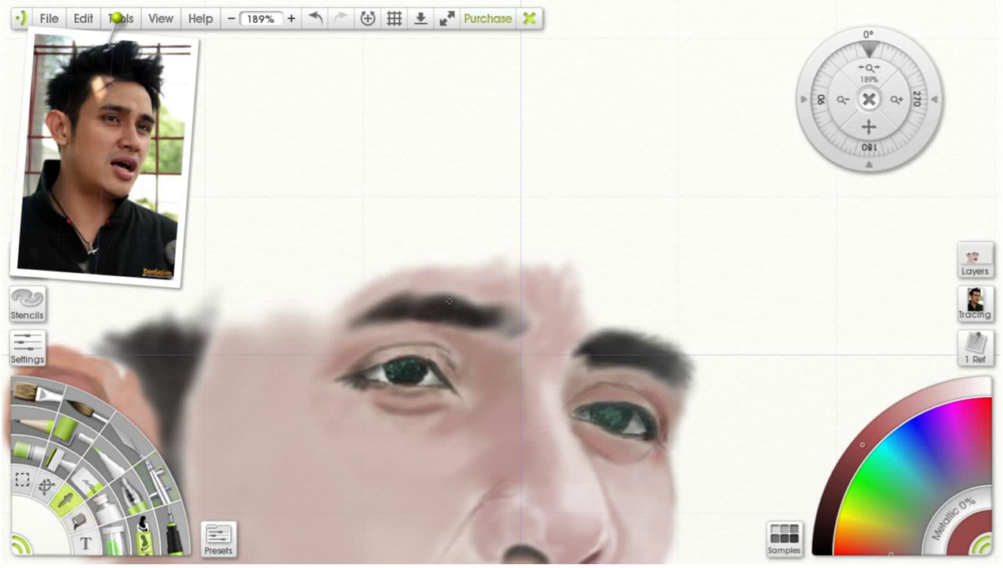
left_click(406, 305)
left_click(164, 482)
left_click(49, 532)
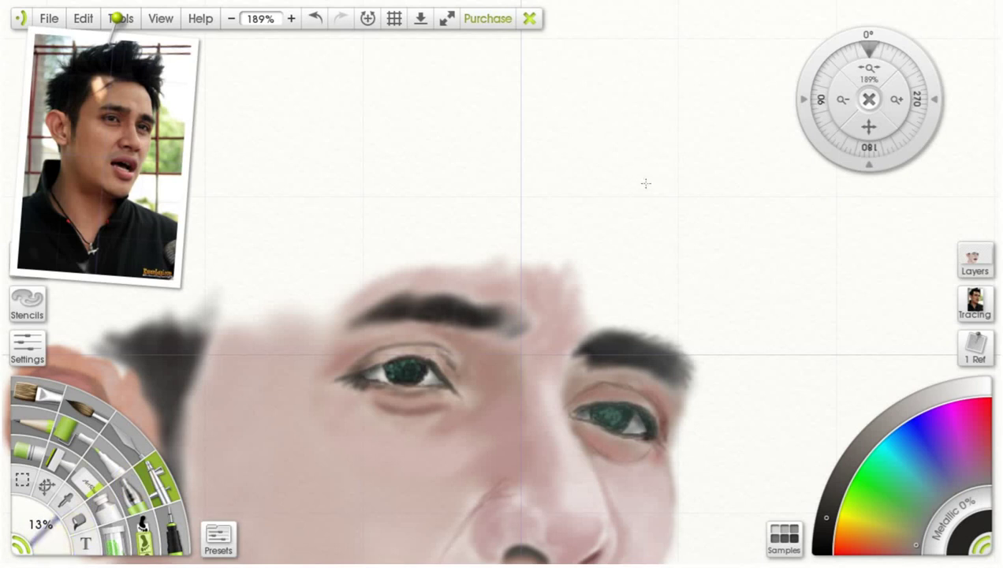
left_click_drag(654, 191, 669, 219)
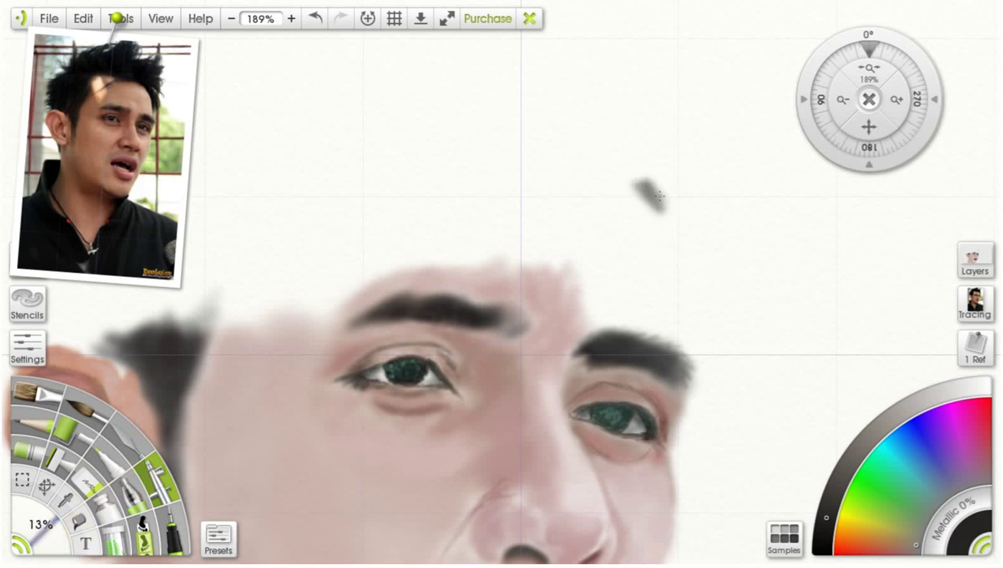
Step: Paint the dark hairline down the far side of the forehead toward the eyebrow with the 13% airbrush
scroll(651, 247, "up", 3)
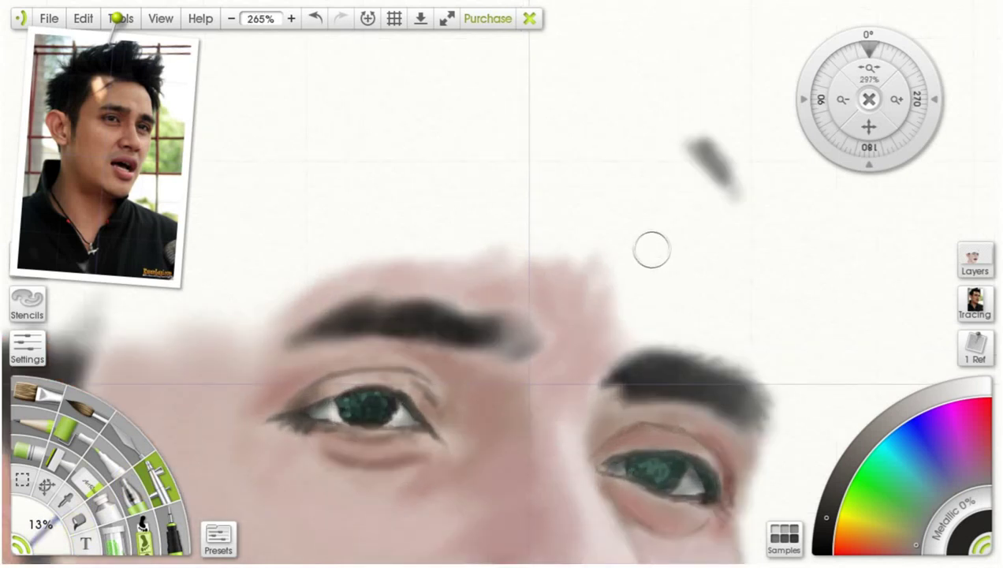
scroll(651, 249, "up", 2)
left_click_drag(817, 186, 695, 202)
left_click_drag(552, 209, 580, 262)
left_click_drag(563, 229, 589, 295)
mouse_move(610, 331)
left_mouse_down()
mouse_move(600, 362)
mouse_move(580, 276)
mouse_move(603, 357)
mouse_move(598, 388)
mouse_move(614, 407)
mouse_move(610, 452)
mouse_move(594, 366)
mouse_move(606, 308)
mouse_move(588, 348)
mouse_move(589, 313)
mouse_move(591, 330)
mouse_move(574, 273)
mouse_move(589, 358)
mouse_move(551, 206)
left_mouse_up()
mouse_move(566, 266)
left_mouse_down()
mouse_move(543, 223)
mouse_move(571, 277)
mouse_move(600, 389)
mouse_move(590, 382)
mouse_move(574, 232)
mouse_move(528, 194)
mouse_move(550, 238)
mouse_move(545, 197)
mouse_move(583, 195)
mouse_move(581, 217)
mouse_move(551, 184)
mouse_move(515, 174)
mouse_move(578, 231)
mouse_move(589, 265)
mouse_move(560, 212)
mouse_move(590, 246)
mouse_move(578, 220)
mouse_move(592, 251)
mouse_move(573, 223)
left_mouse_up()
Step: Enlarge the airbrush to 24% and fill out the dark hair mass along the far hairline
left_click_drag(41, 524, 54, 555)
mouse_move(611, 278)
left_mouse_down()
mouse_move(621, 362)
mouse_move(603, 312)
mouse_move(627, 291)
mouse_move(590, 212)
mouse_move(634, 269)
mouse_move(634, 317)
mouse_move(597, 204)
mouse_move(576, 187)
mouse_move(629, 179)
mouse_move(625, 160)
mouse_move(653, 180)
mouse_move(611, 135)
mouse_move(601, 92)
mouse_move(570, 137)
mouse_move(565, 187)
left_mouse_up()
mouse_move(541, 141)
left_mouse_down()
mouse_move(536, 186)
mouse_move(554, 188)
mouse_move(535, 183)
mouse_move(566, 118)
mouse_move(518, 115)
mouse_move(560, 105)
mouse_move(578, 126)
mouse_move(564, 173)
mouse_move(606, 246)
left_mouse_up()
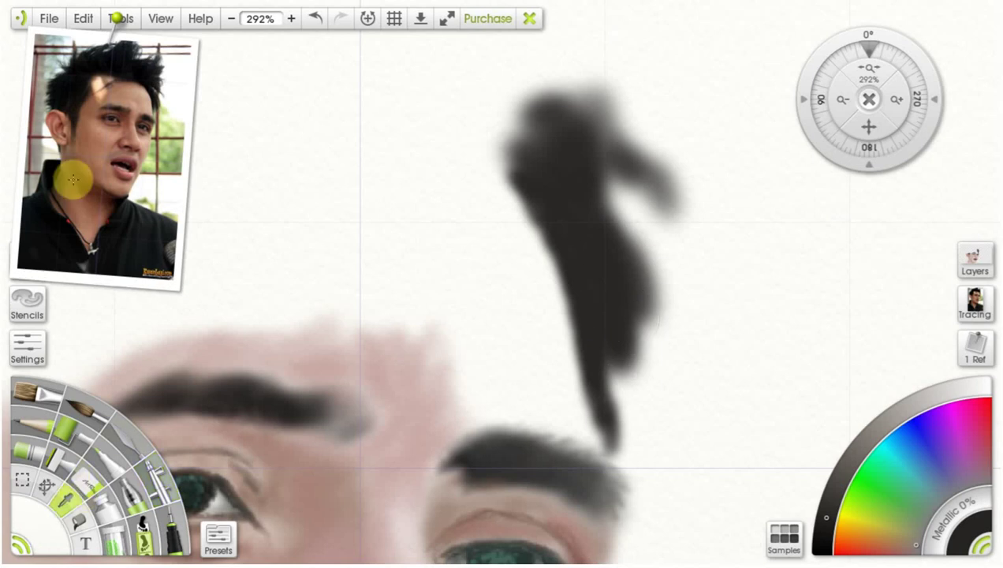
Step: Sample a light tan from the reference photo's forehead and airbrush the upper forehead edge up to the hair at 24%
left_click(128, 98)
left_click(158, 477)
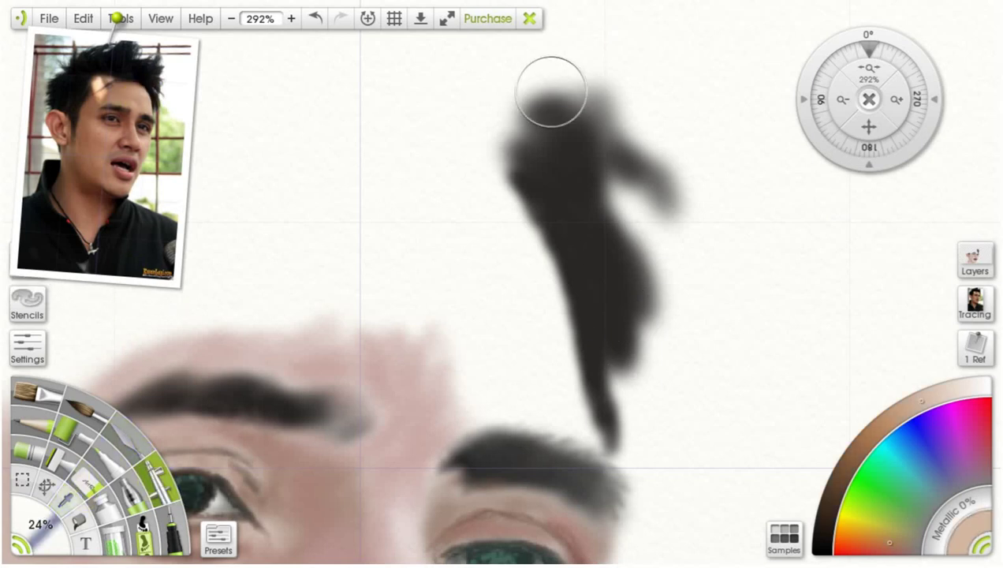
left_click_drag(487, 234, 499, 277)
mouse_move(427, 187)
left_mouse_down()
mouse_move(404, 179)
mouse_move(461, 170)
mouse_move(409, 176)
mouse_move(434, 191)
mouse_move(380, 185)
mouse_move(369, 167)
mouse_move(408, 169)
mouse_move(401, 161)
mouse_move(481, 180)
mouse_move(463, 172)
mouse_move(397, 212)
mouse_move(417, 203)
mouse_move(378, 178)
mouse_move(343, 175)
mouse_move(343, 164)
mouse_move(262, 206)
mouse_move(272, 204)
mouse_move(214, 195)
mouse_move(184, 226)
mouse_move(297, 165)
mouse_move(236, 205)
mouse_move(303, 207)
mouse_move(338, 183)
mouse_move(282, 188)
left_mouse_up()
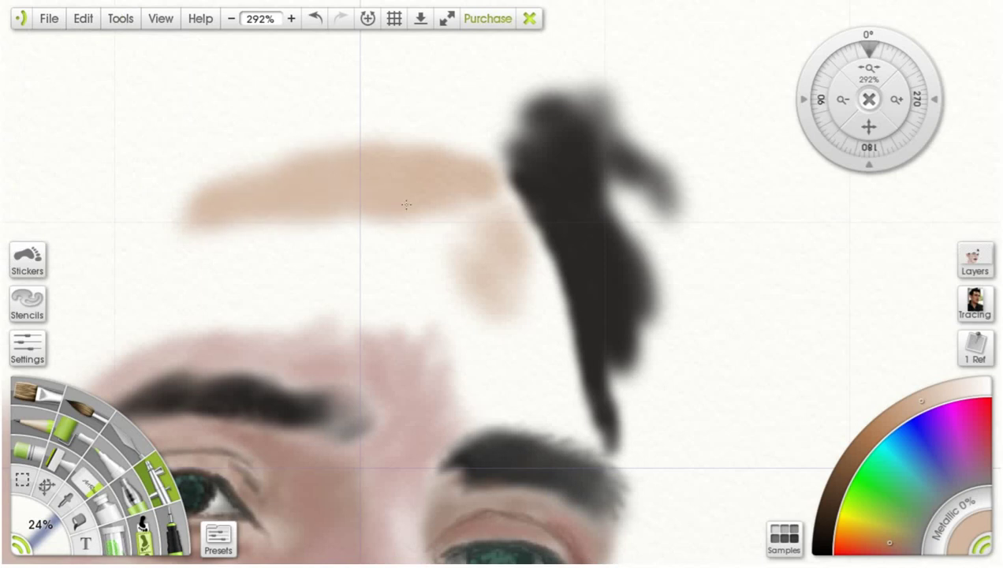
mouse_move(499, 184)
left_mouse_down()
mouse_move(536, 241)
mouse_move(509, 268)
mouse_move(533, 324)
left_mouse_up()
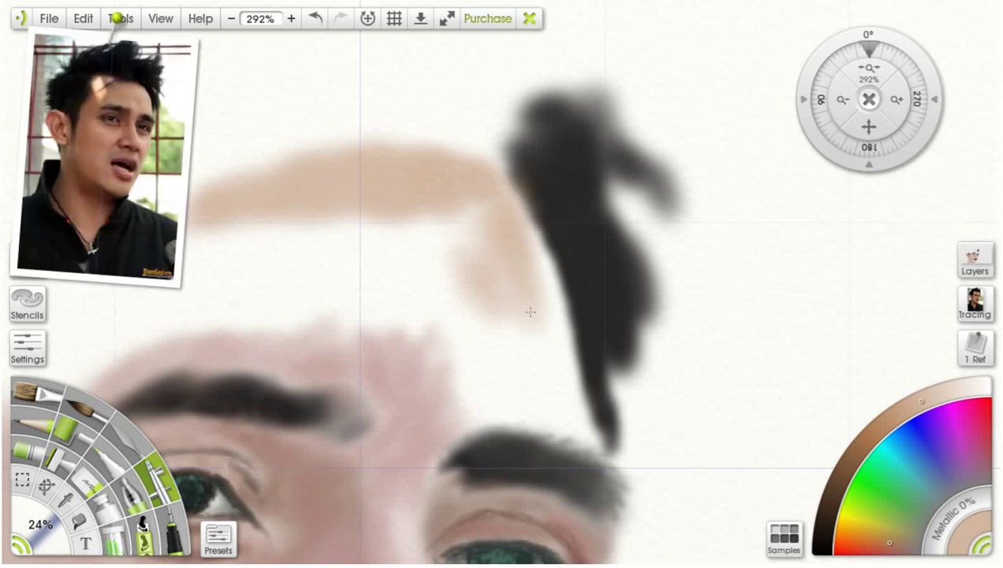
Step: Sample the painted forehead's pink skin tone and fill the far side of the forehead up to the hair
left_click(66, 498)
left_click(355, 359)
left_click(161, 487)
mouse_move(457, 329)
left_mouse_down()
mouse_move(454, 378)
mouse_move(489, 378)
mouse_move(474, 407)
mouse_move(524, 390)
mouse_move(460, 420)
mouse_move(462, 362)
mouse_move(489, 414)
mouse_move(547, 404)
mouse_move(465, 412)
mouse_move(424, 465)
mouse_move(425, 447)
mouse_move(520, 398)
mouse_move(562, 414)
mouse_move(552, 411)
mouse_move(544, 376)
mouse_move(558, 359)
mouse_move(515, 354)
mouse_move(545, 296)
mouse_move(547, 304)
mouse_move(528, 251)
mouse_move(551, 320)
mouse_move(503, 362)
mouse_move(501, 288)
mouse_move(448, 294)
mouse_move(525, 349)
mouse_move(482, 348)
left_mouse_up()
mouse_move(480, 237)
left_mouse_down()
mouse_move(500, 272)
mouse_move(511, 242)
left_mouse_up()
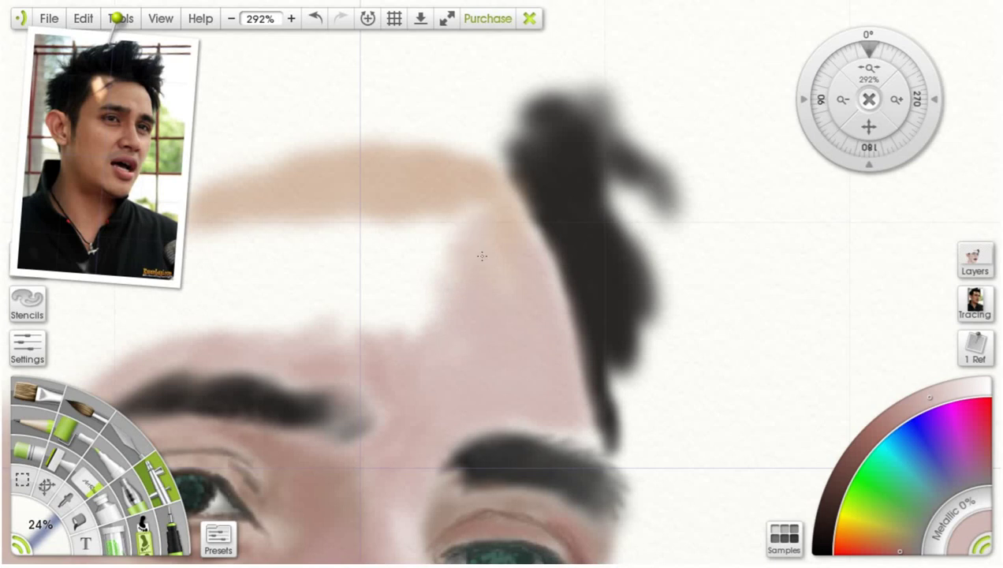
mouse_move(438, 222)
left_mouse_down()
mouse_move(394, 235)
mouse_move(377, 261)
mouse_move(426, 287)
mouse_move(383, 222)
mouse_move(412, 319)
left_mouse_up()
Step: Choose a lighter pink, airbrush the skin between the eyebrows over the near eyebrow's inner end, and undo the last stroke
left_click(945, 394)
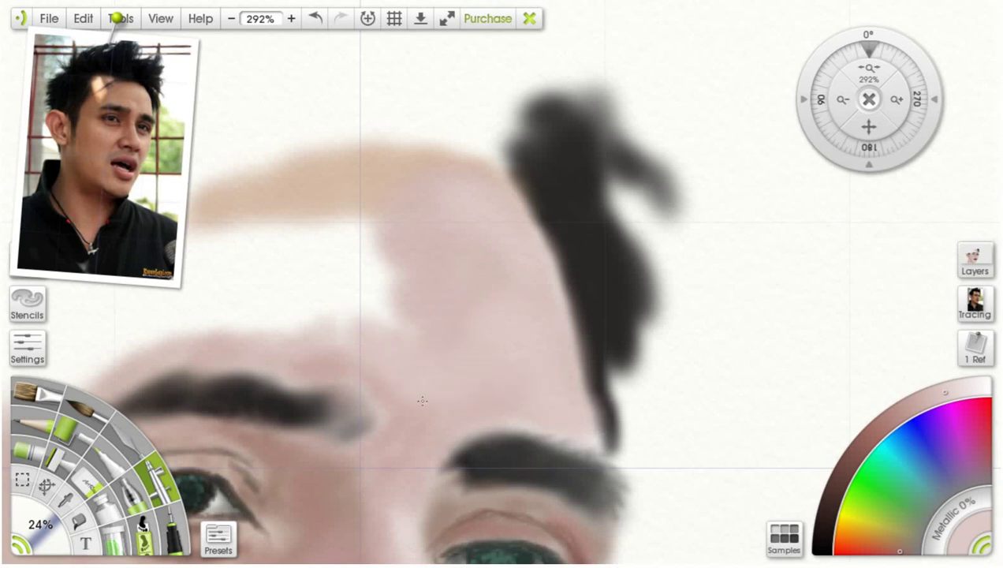
mouse_move(417, 442)
left_mouse_down()
mouse_move(396, 414)
mouse_move(413, 403)
mouse_move(380, 415)
mouse_move(365, 436)
mouse_move(395, 437)
left_mouse_up()
mouse_move(418, 403)
left_mouse_down()
mouse_move(374, 418)
mouse_move(397, 413)
mouse_move(352, 452)
left_mouse_up()
key("ctrl+z")
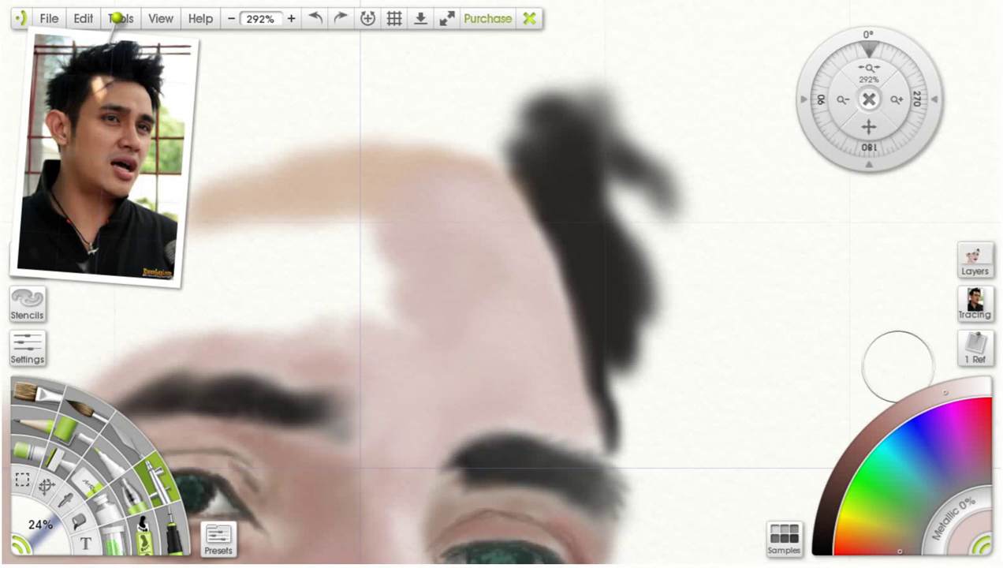
Step: Choose progressively darker pinks and fill the near side and centre of the forehead with the 24% airbrush
left_click_drag(925, 400, 915, 404)
mouse_move(324, 232)
left_mouse_down()
mouse_move(253, 264)
mouse_move(181, 315)
mouse_move(291, 309)
mouse_move(274, 292)
mouse_move(293, 324)
mouse_move(190, 257)
mouse_move(162, 272)
mouse_move(131, 347)
mouse_move(172, 233)
mouse_move(158, 331)
left_mouse_up()
left_click_drag(303, 232, 301, 207)
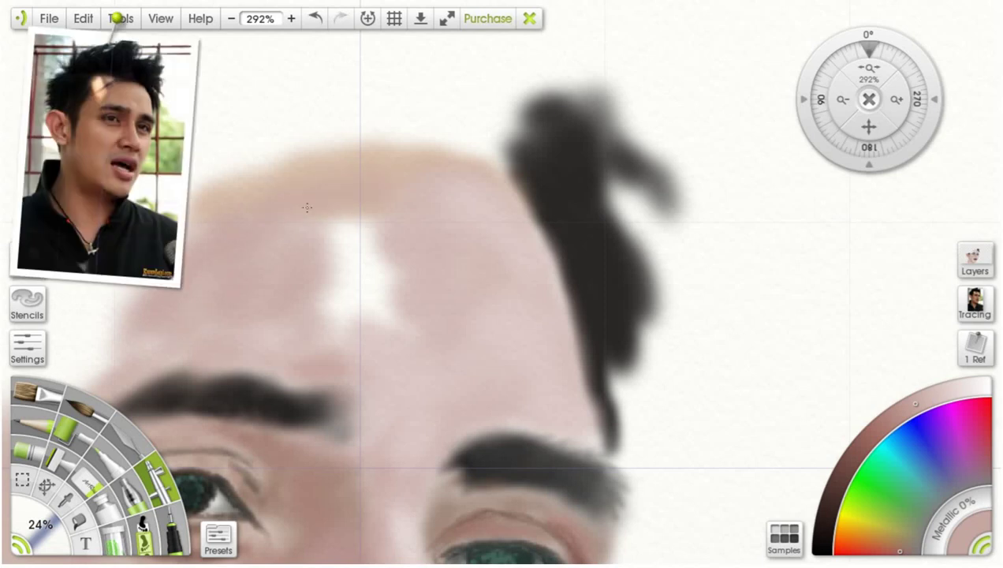
left_click(903, 407)
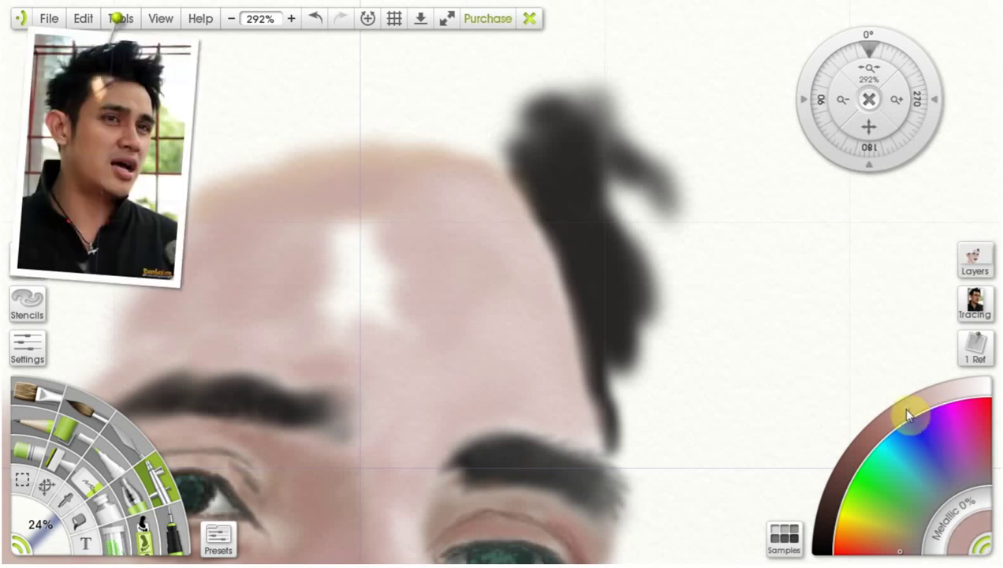
mouse_move(341, 268)
left_mouse_down()
mouse_move(368, 296)
mouse_move(395, 283)
mouse_move(334, 249)
mouse_move(384, 243)
mouse_move(394, 282)
mouse_move(387, 307)
mouse_move(367, 273)
mouse_move(366, 221)
mouse_move(261, 261)
left_mouse_up()
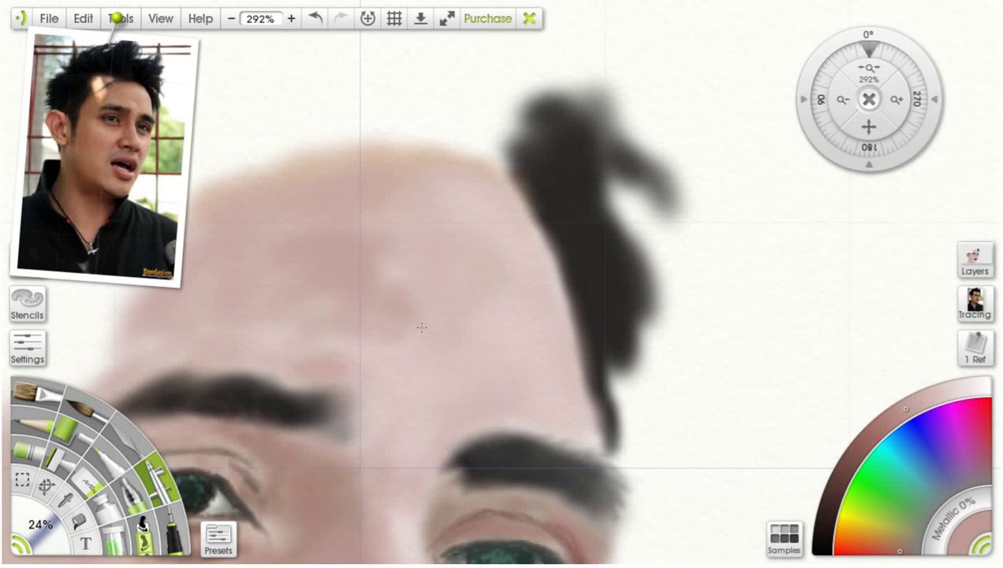
Step: Choose a slightly lighter pink and blend the skin tones across the forehead with the 24% airbrush
left_click(918, 402)
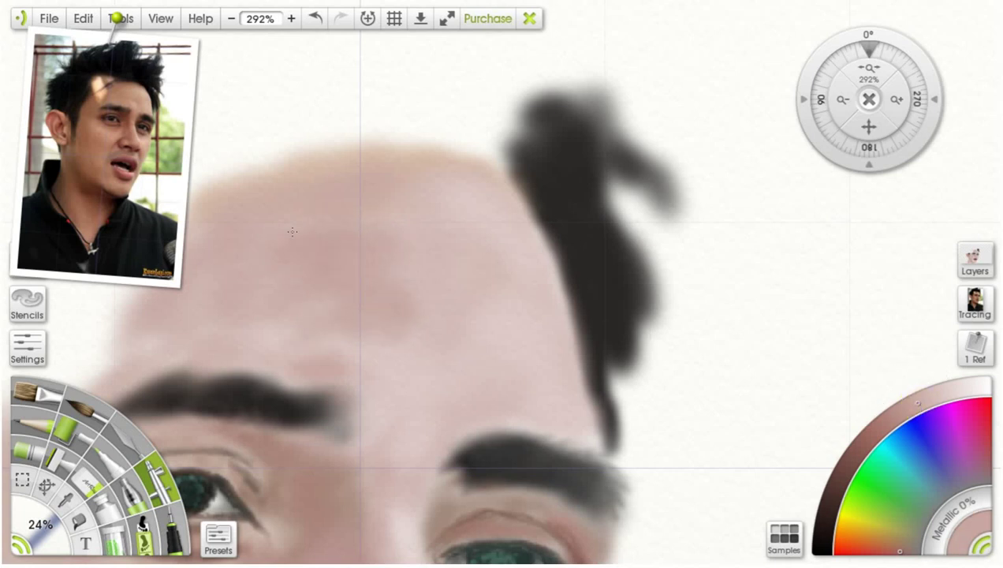
mouse_move(353, 329)
left_mouse_down()
mouse_move(265, 359)
mouse_move(365, 342)
mouse_move(396, 351)
left_mouse_up()
left_click_drag(388, 302, 458, 275)
mouse_move(164, 338)
left_mouse_down()
mouse_move(124, 356)
mouse_move(147, 283)
mouse_move(140, 220)
mouse_move(110, 272)
left_mouse_up()
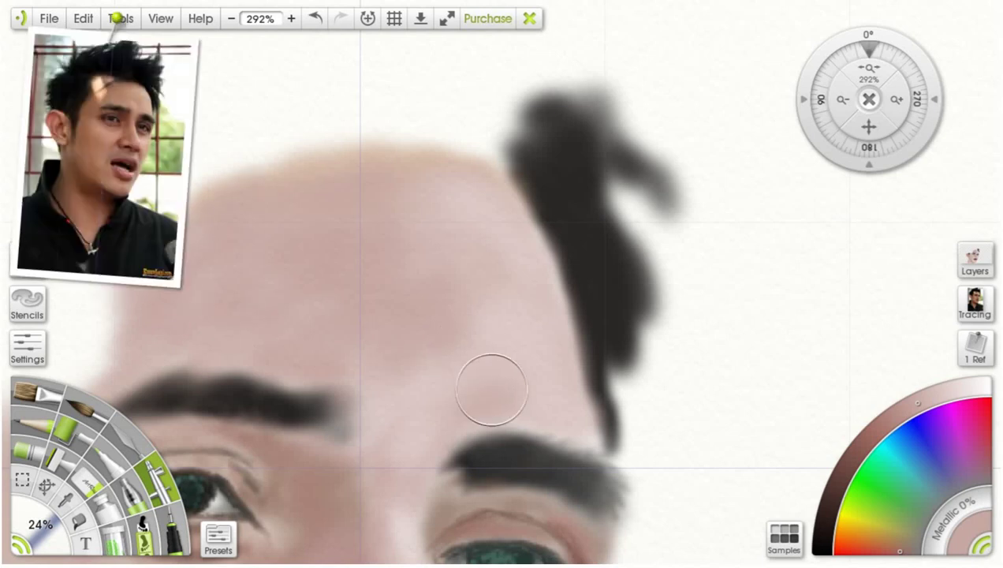
Step: Fill the near temple and the upper near corner of the forehead with the pink skin tone using the 24% airbrush
scroll(533, 364, "down", 10)
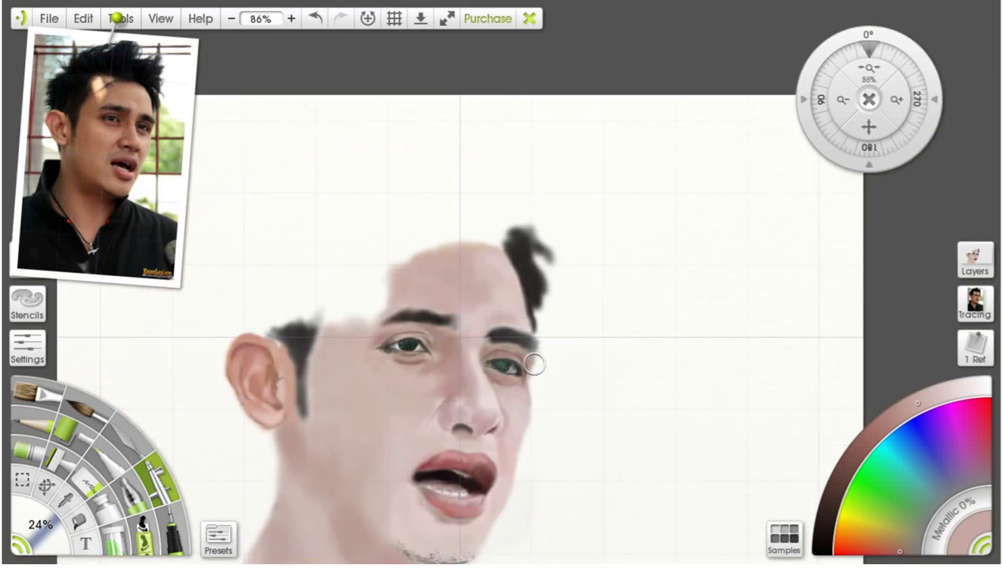
scroll(457, 275, "up", 1)
left_click_drag(869, 130, 997, 119)
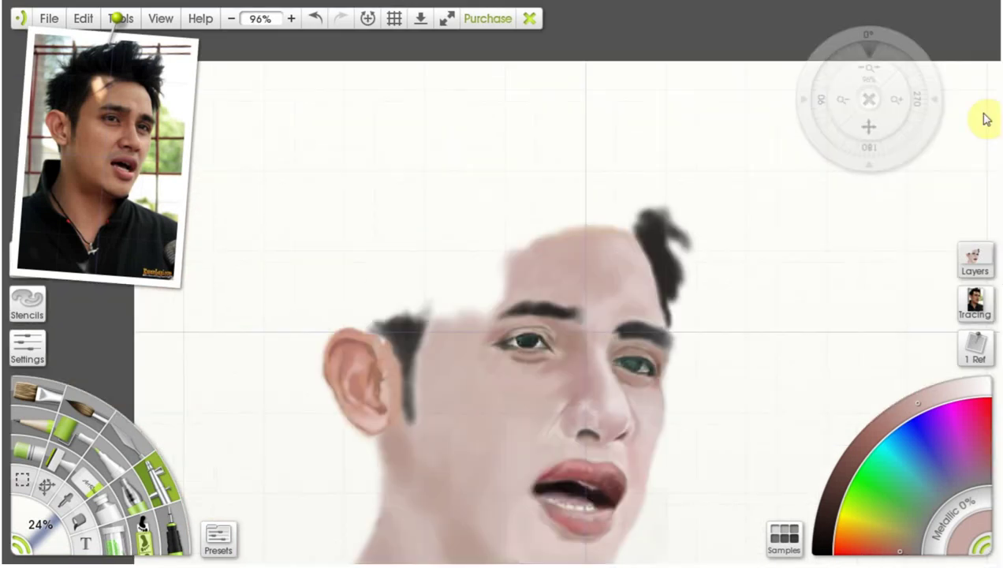
scroll(403, 276, "up", 3)
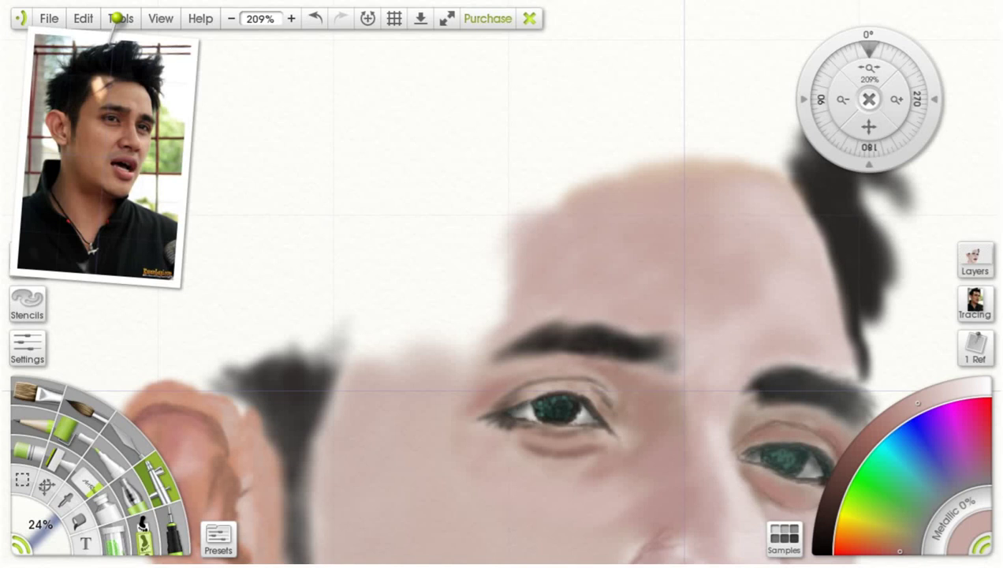
scroll(523, 254, "up", 1)
scroll(523, 253, "down", 2)
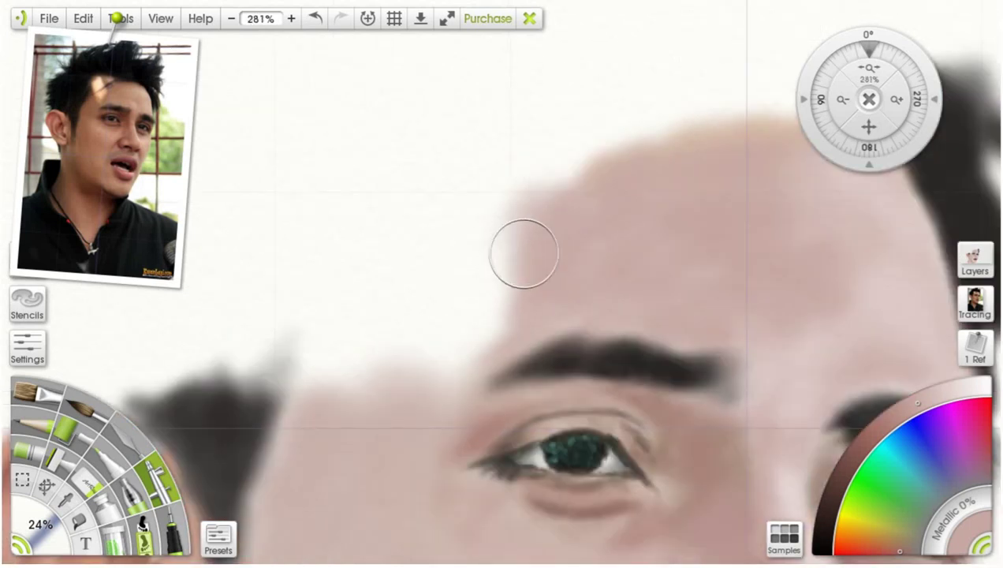
mouse_move(435, 269)
left_mouse_down()
mouse_move(405, 306)
mouse_move(425, 358)
mouse_move(478, 343)
mouse_move(377, 357)
mouse_move(366, 323)
mouse_move(347, 331)
mouse_move(338, 370)
mouse_move(331, 344)
left_mouse_up()
mouse_move(374, 288)
left_mouse_down()
mouse_move(448, 207)
mouse_move(416, 300)
mouse_move(484, 254)
mouse_move(451, 347)
mouse_move(515, 304)
mouse_move(442, 388)
mouse_move(351, 410)
mouse_move(595, 141)
left_mouse_up()
mouse_move(516, 187)
left_mouse_down()
mouse_move(540, 134)
mouse_move(541, 168)
mouse_move(488, 158)
mouse_move(402, 190)
mouse_move(386, 236)
mouse_move(382, 142)
mouse_move(433, 82)
mouse_move(550, 148)
mouse_move(642, 141)
mouse_move(520, 250)
left_mouse_up()
left_click_drag(435, 240, 460, 300)
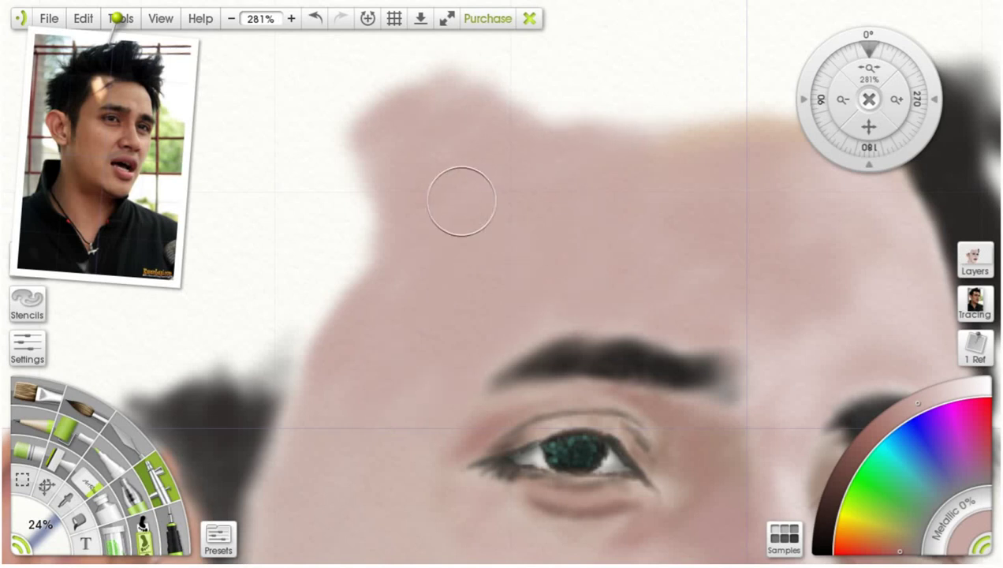
Step: Choose a slightly lighter pink and extend the skin along the forehead's upper edge and outer near side
left_click(926, 400)
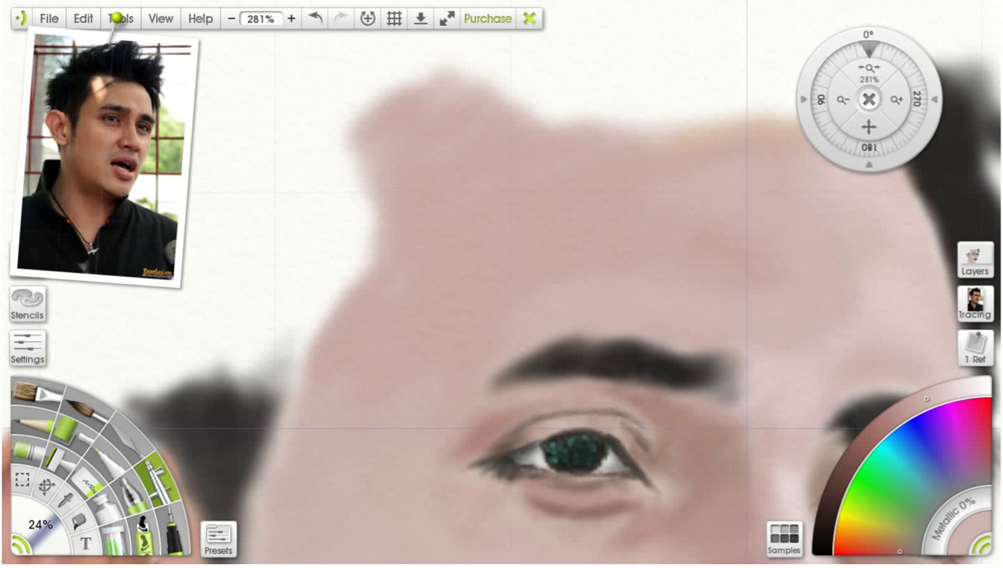
mouse_move(859, 134)
left_mouse_down()
mouse_move(853, 213)
mouse_move(828, 285)
left_mouse_up()
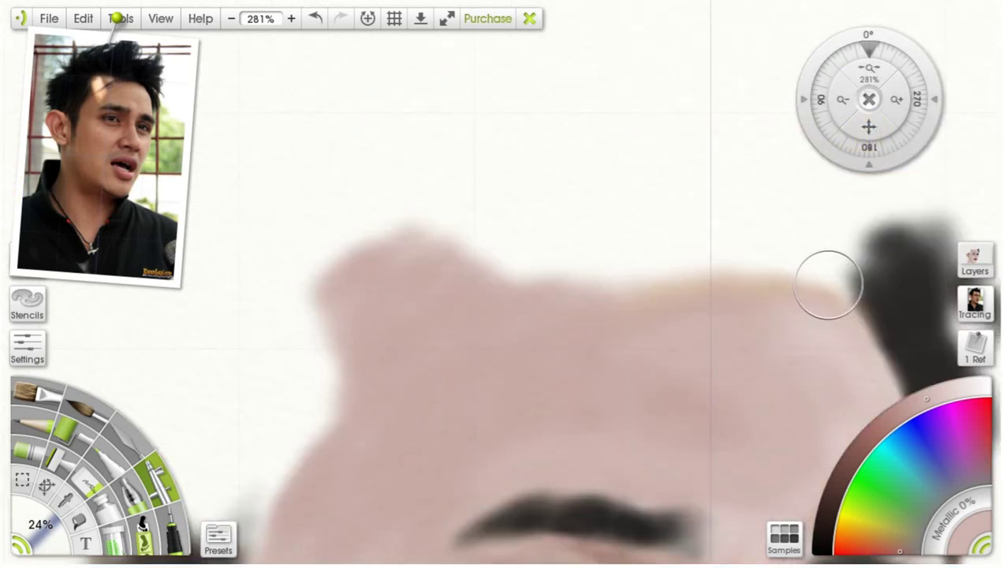
mouse_move(529, 277)
left_mouse_down()
mouse_move(499, 283)
mouse_move(702, 281)
mouse_move(690, 264)
mouse_move(756, 268)
mouse_move(542, 267)
mouse_move(566, 246)
mouse_move(451, 235)
mouse_move(465, 230)
left_mouse_up()
mouse_move(341, 286)
left_mouse_down()
mouse_move(331, 321)
mouse_move(305, 316)
mouse_move(353, 350)
mouse_move(294, 407)
mouse_move(342, 384)
mouse_move(294, 424)
mouse_move(319, 433)
left_mouse_up()
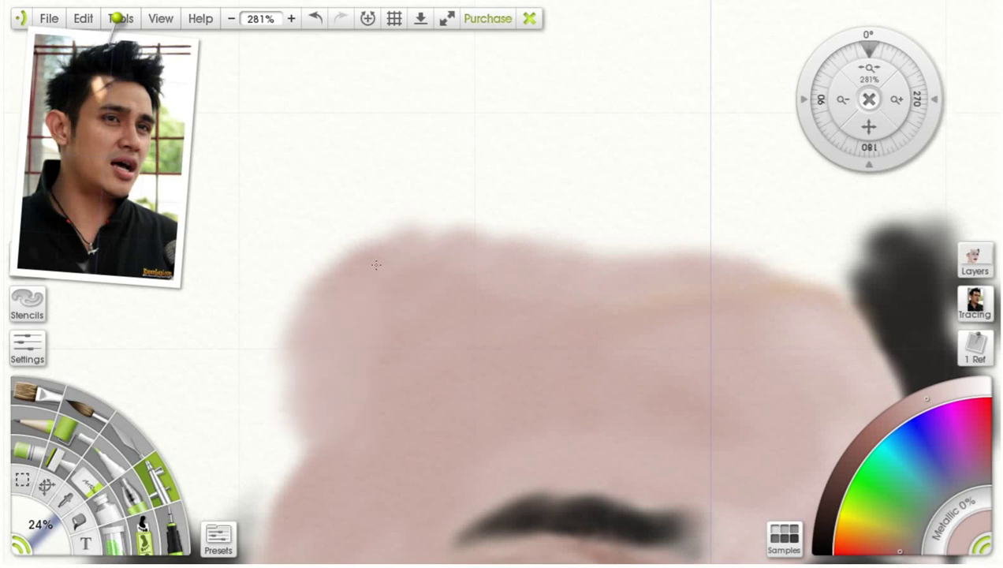
scroll(656, 235, "down", 8)
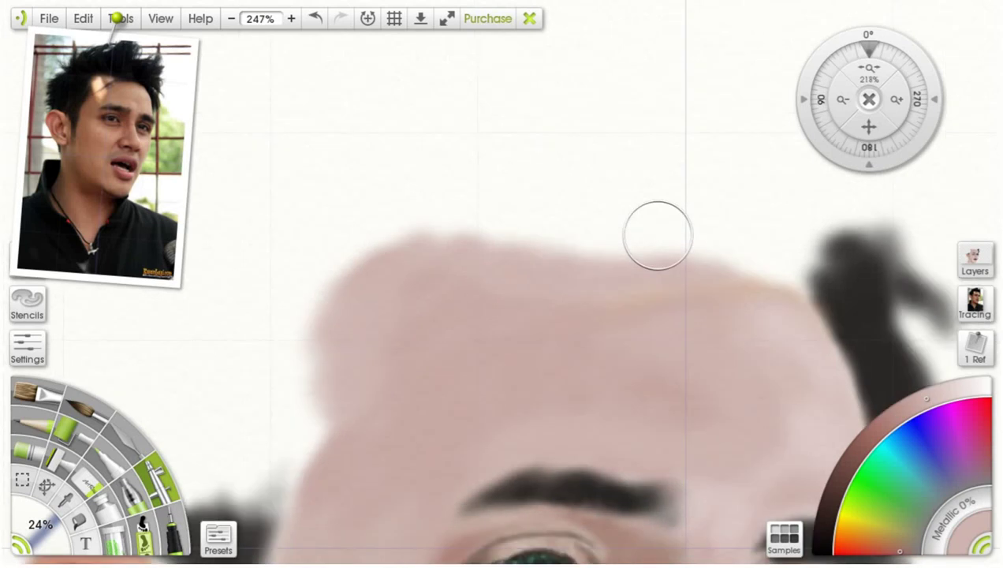
scroll(647, 231, "down", 2)
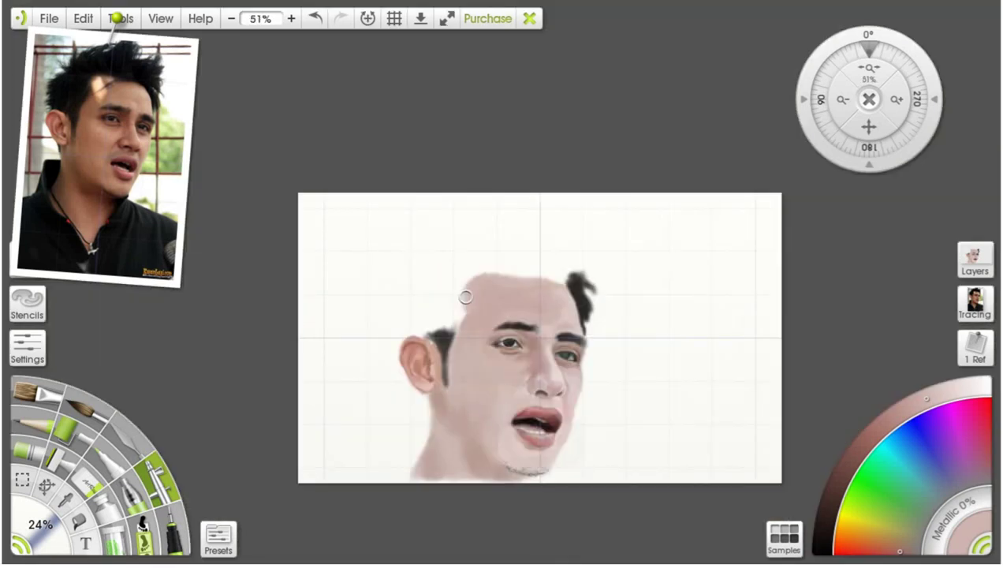
Step: Sample the canvas's off-white and clean up the skin edge along the far jaw with the 15% airbrush
scroll(465, 296, "up", 1)
scroll(508, 289, "up", 1)
left_click_drag(613, 482, 383, 419)
scroll(383, 419, "up", 2)
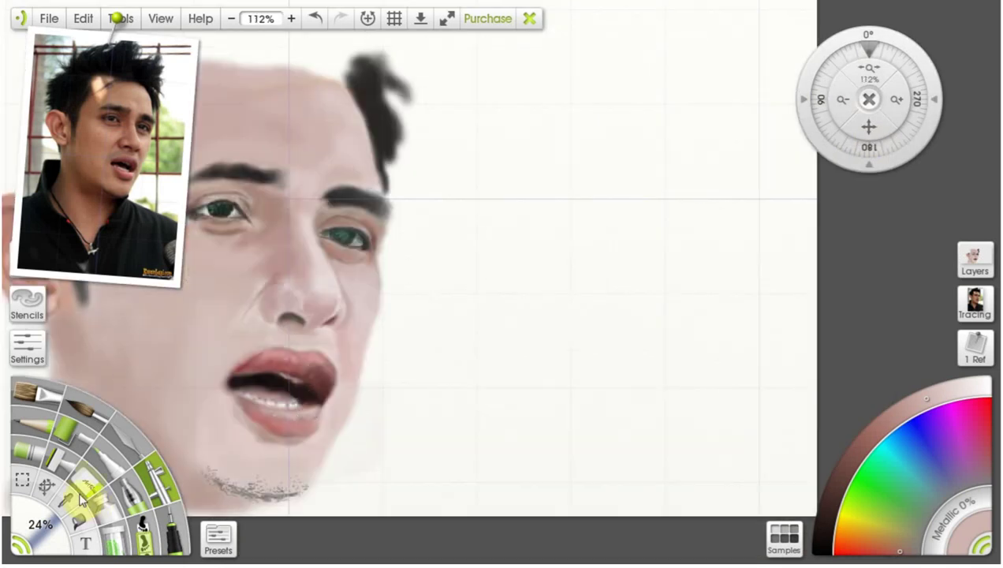
left_click(161, 483)
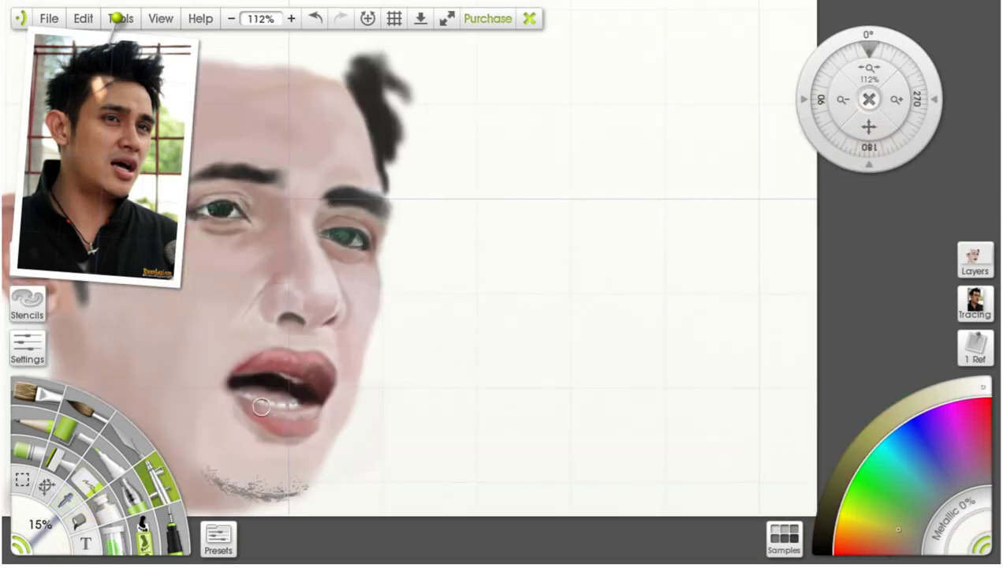
scroll(259, 408, "up", 4)
left_click_drag(871, 128, 993, 10)
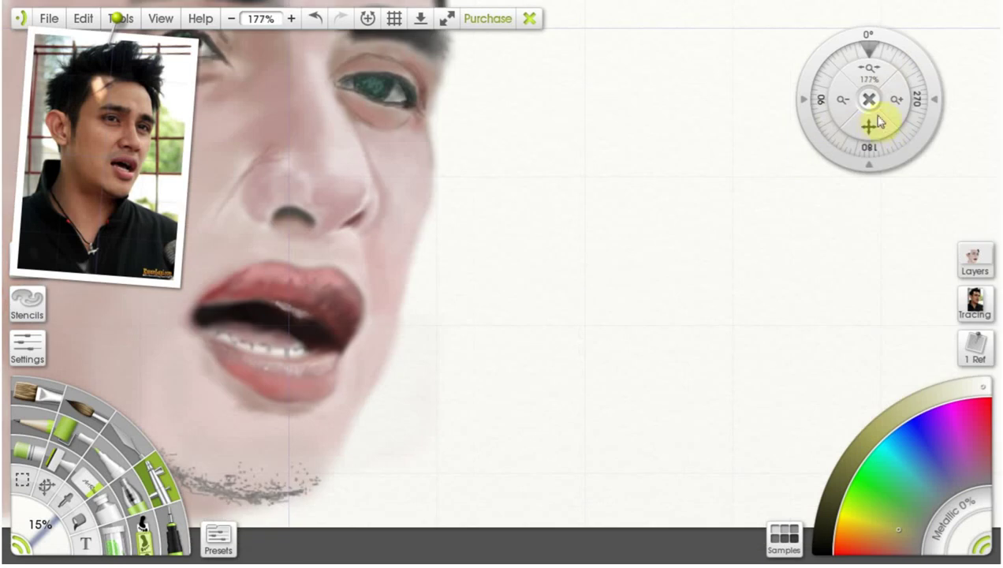
scroll(873, 128, "up", 1)
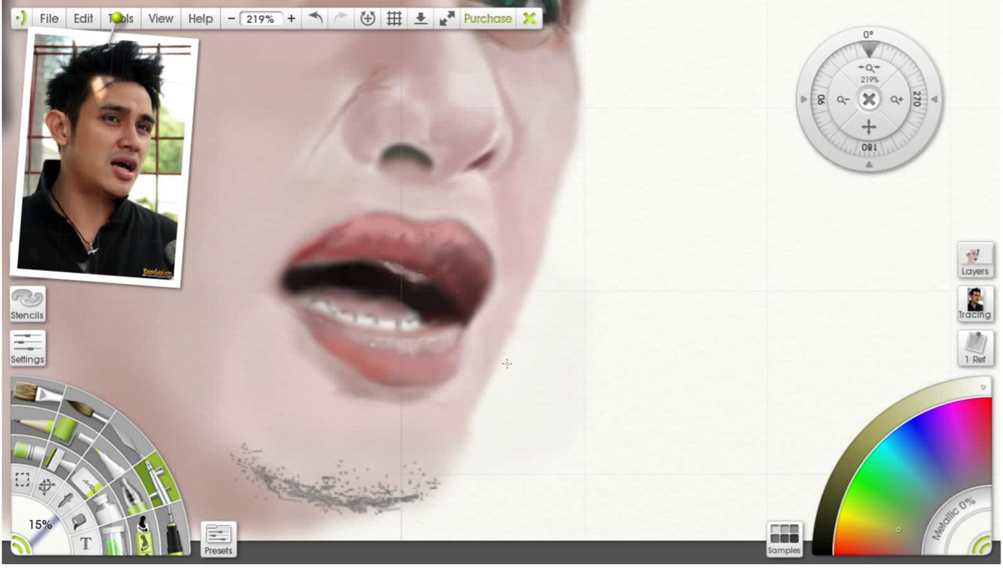
scroll(490, 406, "down", 1)
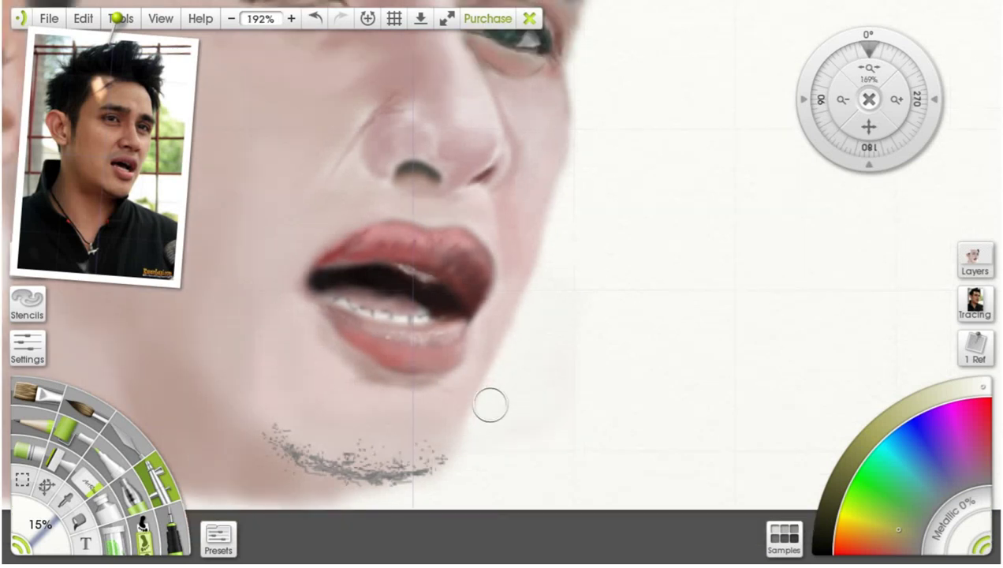
scroll(490, 405, "down", 8)
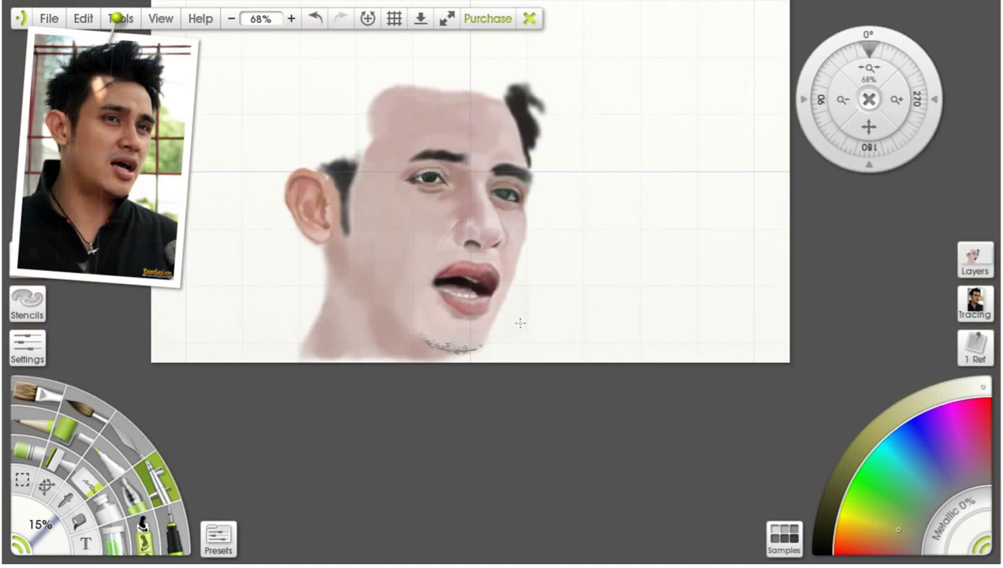
scroll(518, 342, "up", 6)
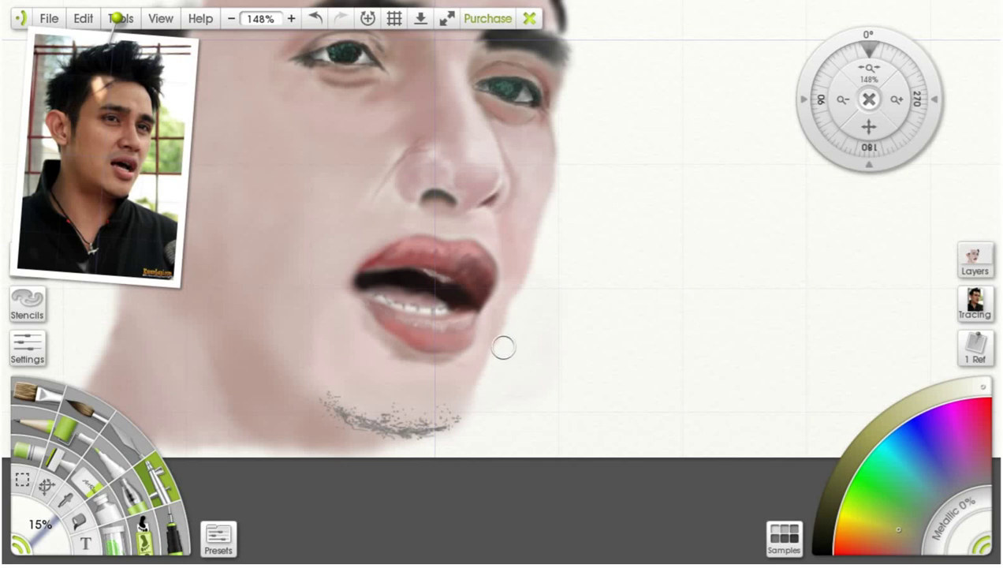
scroll(503, 347, "down", 5)
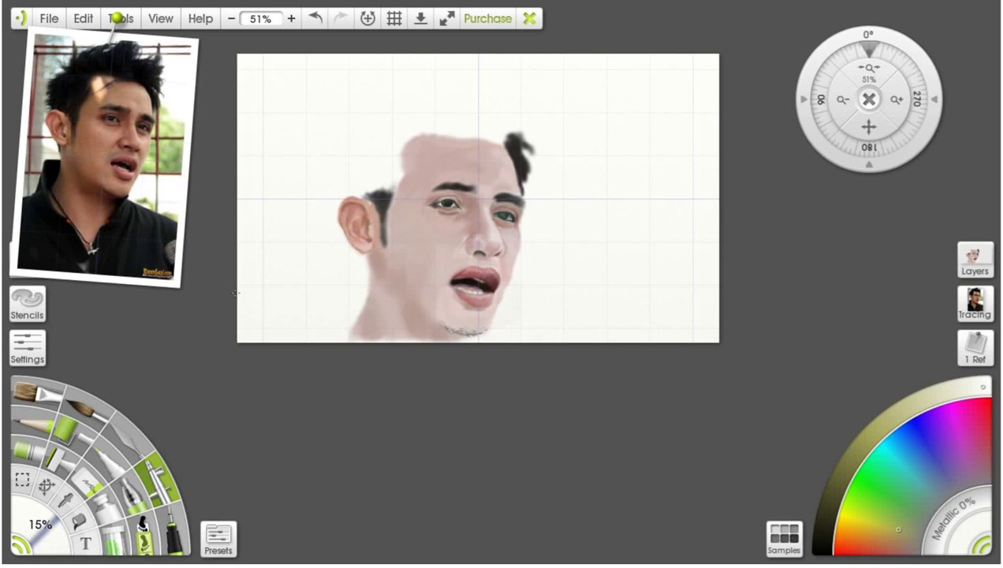
Step: Sample the dark hair colour beside the ear and block in the spiky hair mass around the forehead with the 35% airbrush
left_click(67, 503)
left_click(384, 207)
left_click(163, 488)
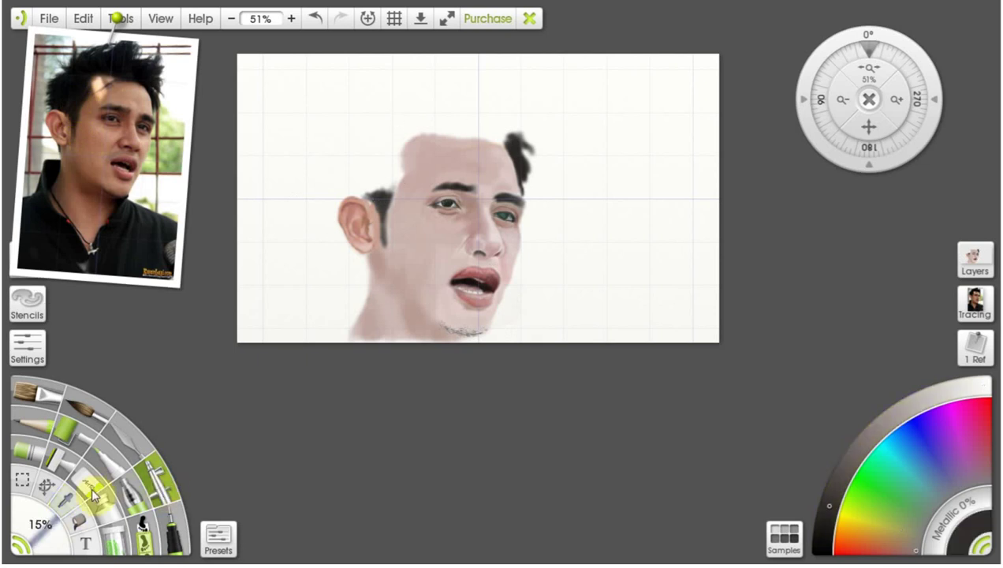
scroll(358, 223, "up", 3)
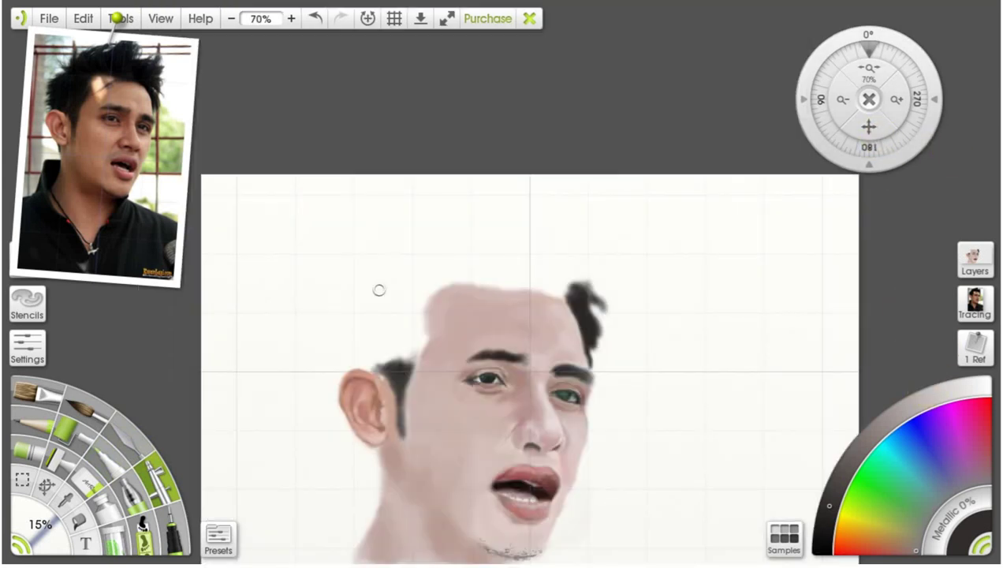
scroll(378, 291, "up", 3)
left_click_drag(62, 539, 77, 527)
mouse_move(319, 355)
left_mouse_down()
mouse_move(311, 381)
mouse_move(309, 354)
mouse_move(355, 367)
mouse_move(335, 315)
mouse_move(304, 394)
mouse_move(280, 390)
mouse_move(310, 410)
mouse_move(351, 378)
mouse_move(331, 394)
mouse_move(339, 346)
mouse_move(332, 373)
mouse_move(292, 383)
mouse_move(355, 372)
mouse_move(345, 319)
mouse_move(382, 272)
mouse_move(371, 307)
mouse_move(378, 268)
mouse_move(366, 283)
mouse_move(387, 239)
mouse_move(458, 251)
mouse_move(454, 263)
mouse_move(505, 266)
mouse_move(488, 275)
mouse_move(578, 274)
mouse_move(596, 291)
mouse_move(552, 264)
mouse_move(623, 240)
mouse_move(598, 255)
mouse_move(642, 217)
mouse_move(610, 291)
mouse_move(544, 225)
mouse_move(487, 244)
mouse_move(474, 172)
mouse_move(584, 130)
mouse_move(552, 225)
mouse_move(619, 226)
mouse_move(505, 255)
mouse_move(442, 170)
mouse_move(418, 189)
mouse_move(370, 182)
mouse_move(364, 212)
mouse_move(309, 232)
mouse_move(426, 225)
mouse_move(495, 236)
mouse_move(392, 240)
mouse_move(410, 206)
mouse_move(489, 185)
mouse_move(461, 228)
mouse_move(509, 255)
mouse_move(512, 217)
mouse_move(481, 178)
mouse_move(468, 228)
left_mouse_up()
mouse_move(382, 279)
left_mouse_down()
mouse_move(310, 318)
mouse_move(315, 270)
mouse_move(283, 289)
mouse_move(273, 382)
mouse_move(241, 362)
mouse_move(267, 252)
mouse_move(246, 374)
mouse_move(272, 277)
mouse_move(258, 294)
mouse_move(295, 295)
mouse_move(264, 276)
mouse_move(288, 260)
mouse_move(271, 227)
mouse_move(296, 223)
mouse_move(273, 223)
mouse_move(336, 173)
mouse_move(326, 247)
mouse_move(344, 148)
mouse_move(325, 190)
mouse_move(423, 168)
mouse_move(408, 153)
mouse_move(385, 206)
mouse_move(335, 243)
mouse_move(357, 254)
mouse_move(339, 300)
mouse_move(285, 284)
mouse_move(317, 297)
mouse_move(267, 373)
mouse_move(286, 397)
mouse_move(277, 410)
mouse_move(311, 389)
left_mouse_up()
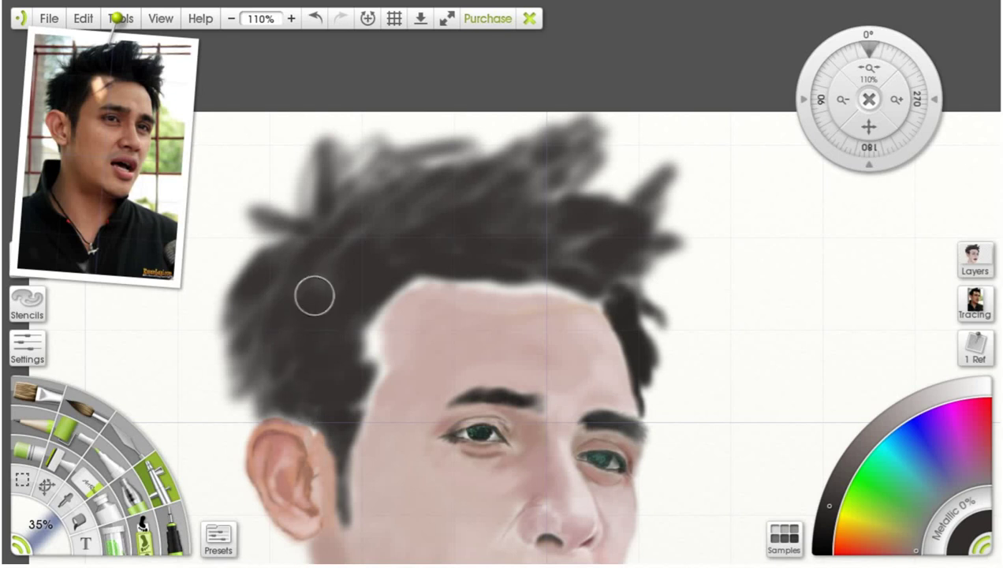
mouse_move(417, 200)
left_mouse_down()
mouse_move(588, 169)
mouse_move(457, 131)
mouse_move(569, 180)
mouse_move(670, 199)
mouse_move(654, 308)
mouse_move(622, 285)
mouse_move(648, 254)
left_mouse_up()
left_click_drag(597, 227, 571, 242)
Step: Enlarge the airbrush to 62% and fill the hair solidly, bringing it down to the forehead and near temple
left_click_drag(41, 514, 62, 542)
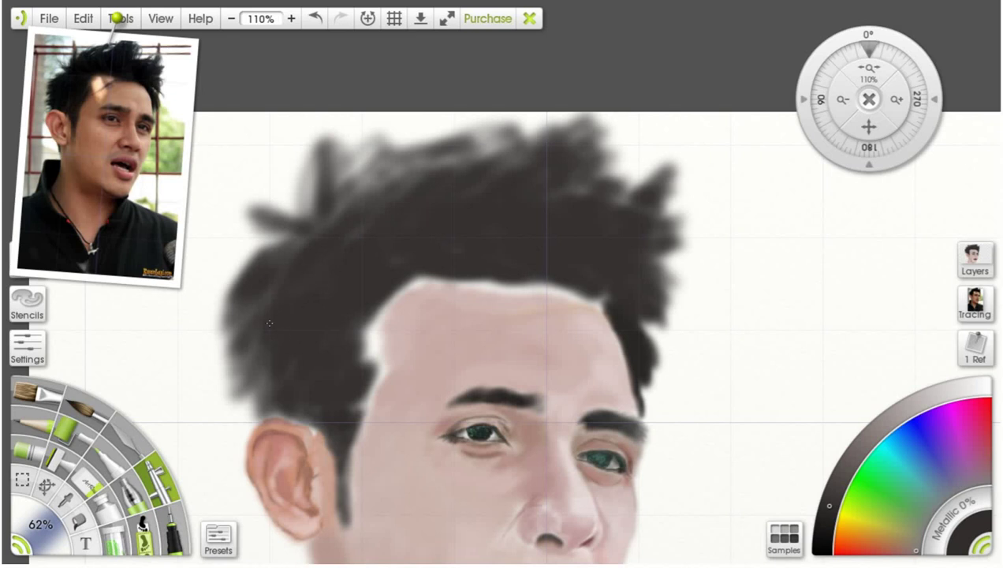
mouse_move(313, 246)
left_mouse_down()
mouse_move(369, 171)
mouse_move(459, 135)
mouse_move(490, 169)
mouse_move(494, 157)
mouse_move(559, 162)
mouse_move(595, 137)
mouse_move(573, 181)
mouse_move(584, 115)
mouse_move(537, 154)
mouse_move(595, 187)
mouse_move(591, 202)
mouse_move(631, 152)
mouse_move(618, 203)
mouse_move(655, 247)
mouse_move(638, 290)
mouse_move(614, 226)
mouse_move(606, 281)
mouse_move(532, 266)
mouse_move(610, 282)
left_mouse_up()
left_click_drag(519, 266, 384, 261)
mouse_move(372, 298)
left_mouse_down()
mouse_move(370, 398)
mouse_move(372, 328)
mouse_move(359, 401)
mouse_move(386, 301)
mouse_move(418, 281)
mouse_move(357, 336)
left_mouse_up()
scroll(464, 133, "down", 1)
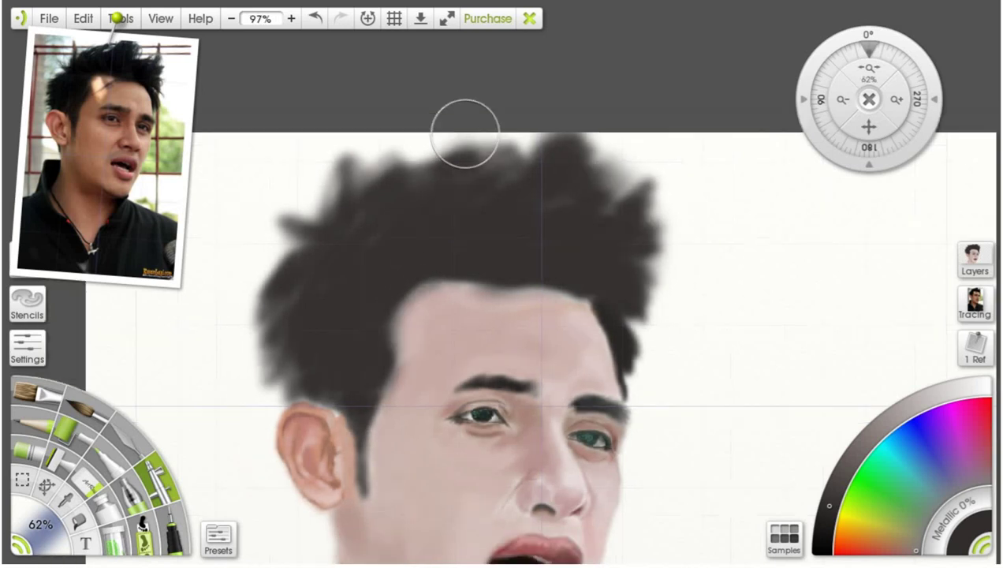
scroll(464, 133, "down", 5)
scroll(501, 406, "up", 3)
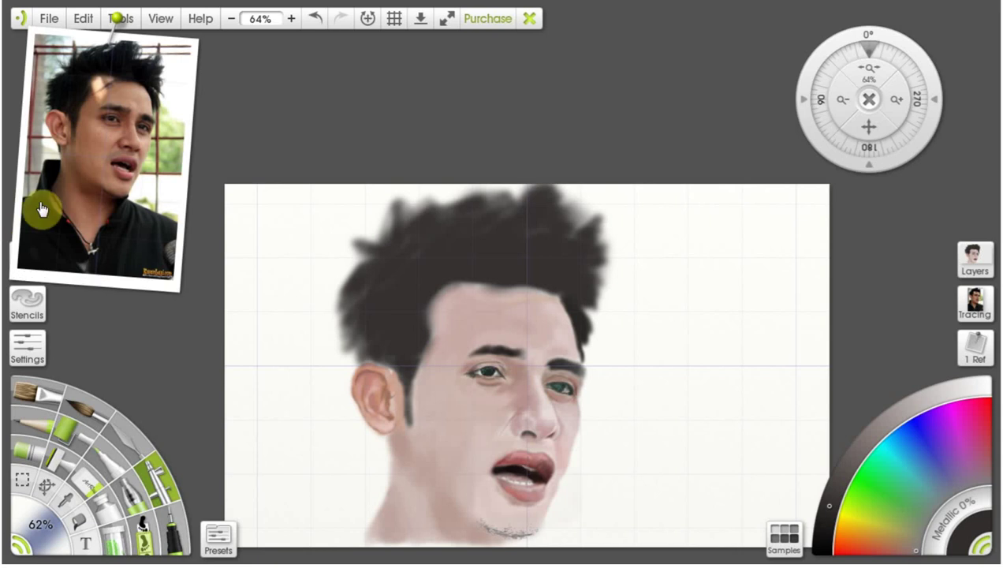
Step: Reduce the airbrush to 6% and draw thin diagonal hair strands from the hairline across the near side of the forehead
scroll(487, 294, "up", 1)
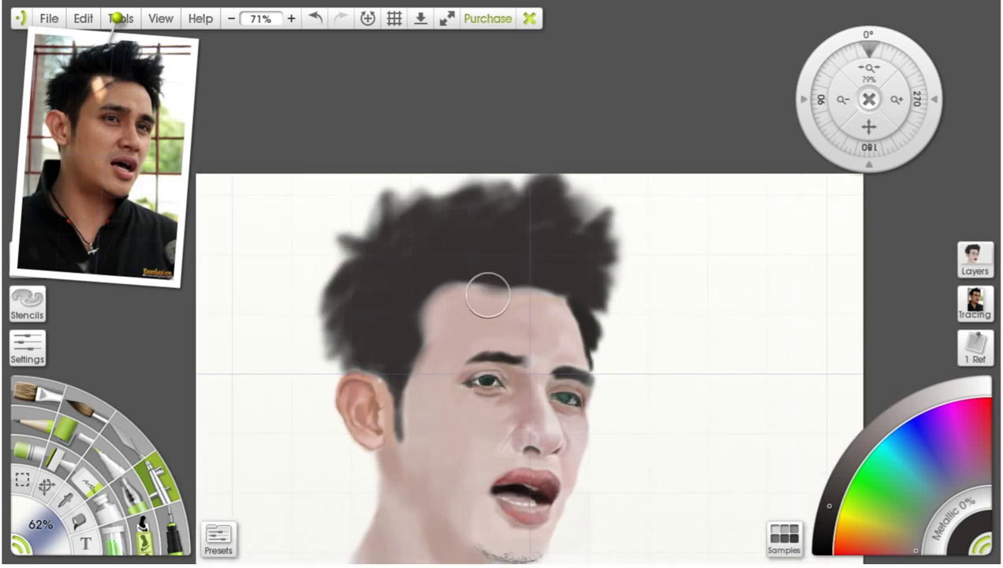
scroll(487, 295, "up", 5)
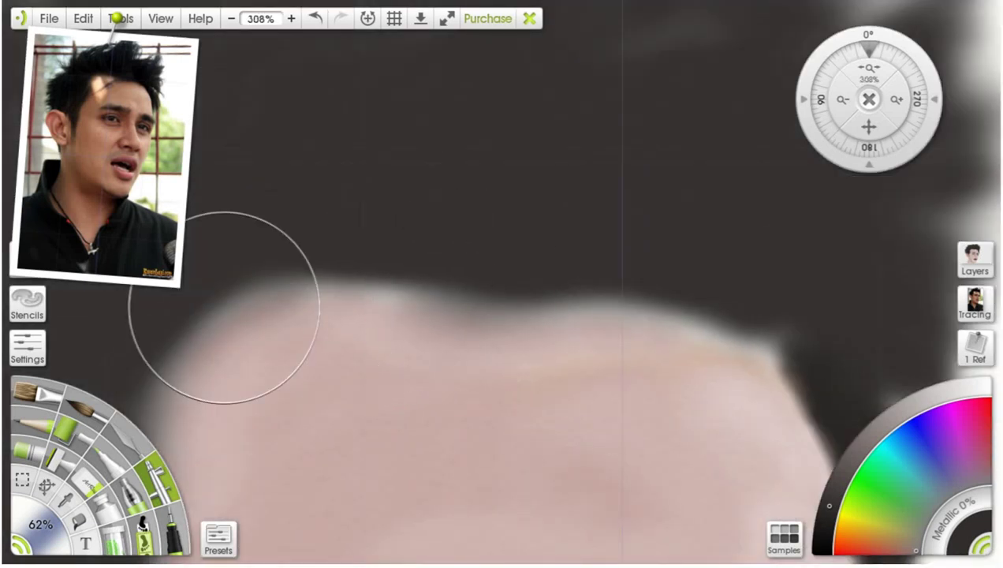
left_click(50, 532)
type("28")
left_click(531, 316)
left_click_drag(46, 539, 23, 509)
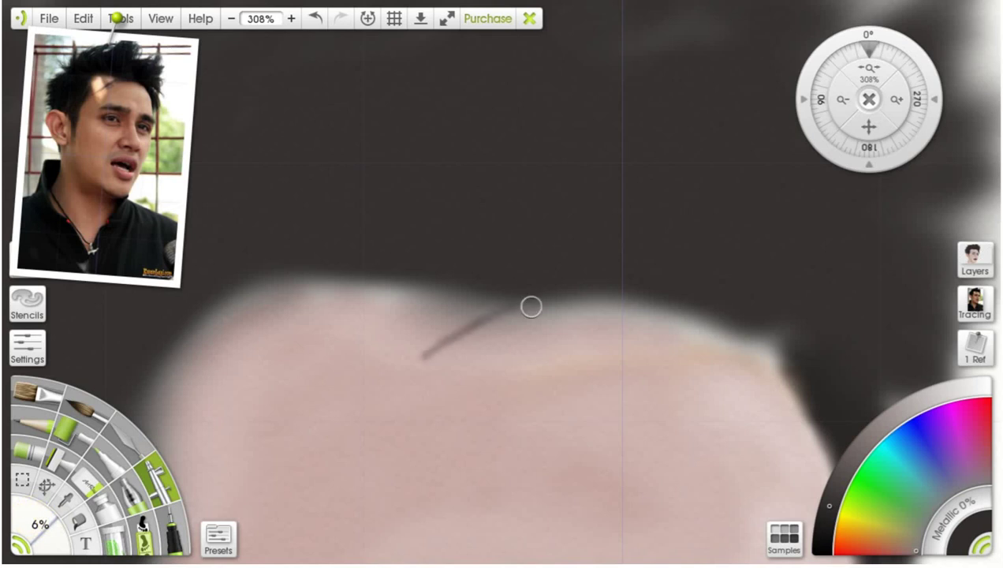
left_click_drag(410, 336, 472, 301)
mouse_move(354, 377)
left_mouse_down()
mouse_move(479, 296)
mouse_move(420, 339)
left_mouse_up()
mouse_move(451, 291)
left_mouse_down()
mouse_move(326, 388)
mouse_move(292, 433)
left_mouse_up()
mouse_move(331, 392)
left_mouse_down()
mouse_move(266, 451)
mouse_move(232, 466)
left_mouse_up()
mouse_move(338, 405)
left_mouse_down()
mouse_move(459, 340)
mouse_move(479, 278)
mouse_move(433, 282)
mouse_move(329, 354)
left_mouse_up()
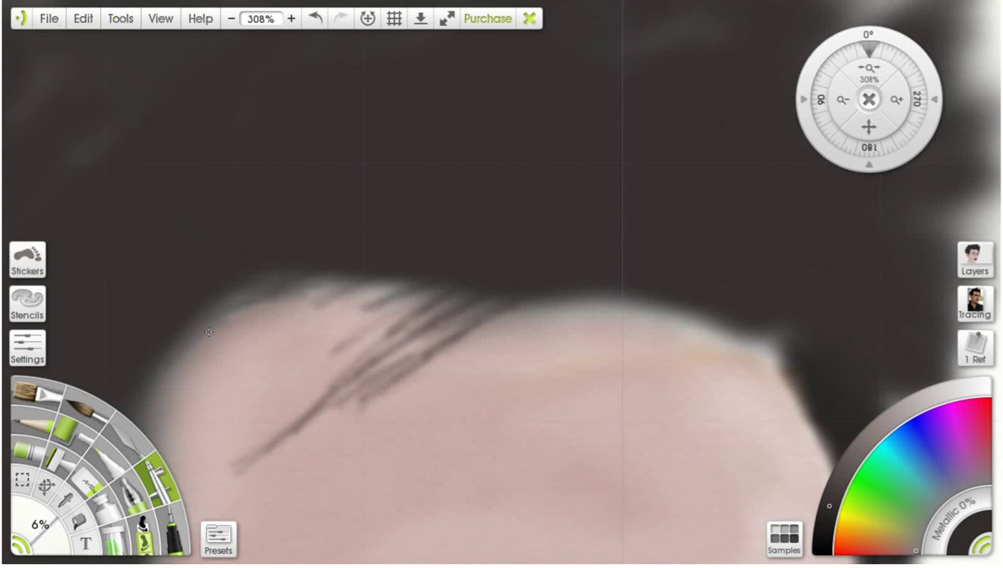
Step: Draw short fine strands along the near temple's hairline and over the adjoining forehead corner with the 6% airbrush
left_click(29, 544)
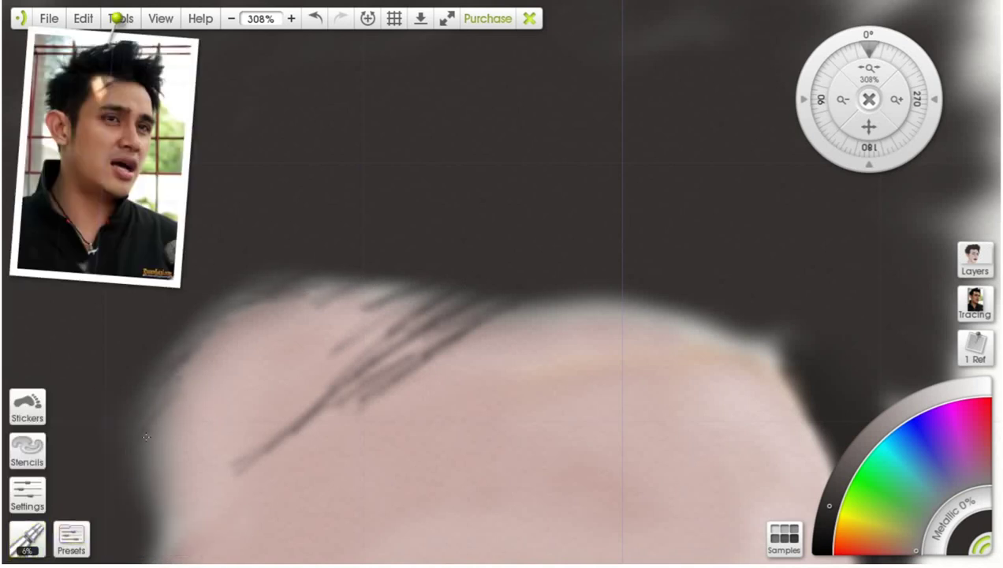
mouse_move(190, 432)
left_mouse_down()
mouse_move(160, 460)
mouse_move(153, 487)
left_mouse_up()
left_click_drag(178, 428, 149, 459)
left_click_drag(155, 395, 144, 434)
mouse_move(164, 500)
left_mouse_down()
mouse_move(175, 473)
mouse_move(178, 497)
mouse_move(192, 506)
mouse_move(168, 546)
mouse_move(174, 448)
mouse_move(150, 502)
mouse_move(170, 517)
left_mouse_up()
left_click_drag(197, 339, 261, 313)
left_click_drag(228, 361, 265, 339)
left_click_drag(268, 418, 312, 376)
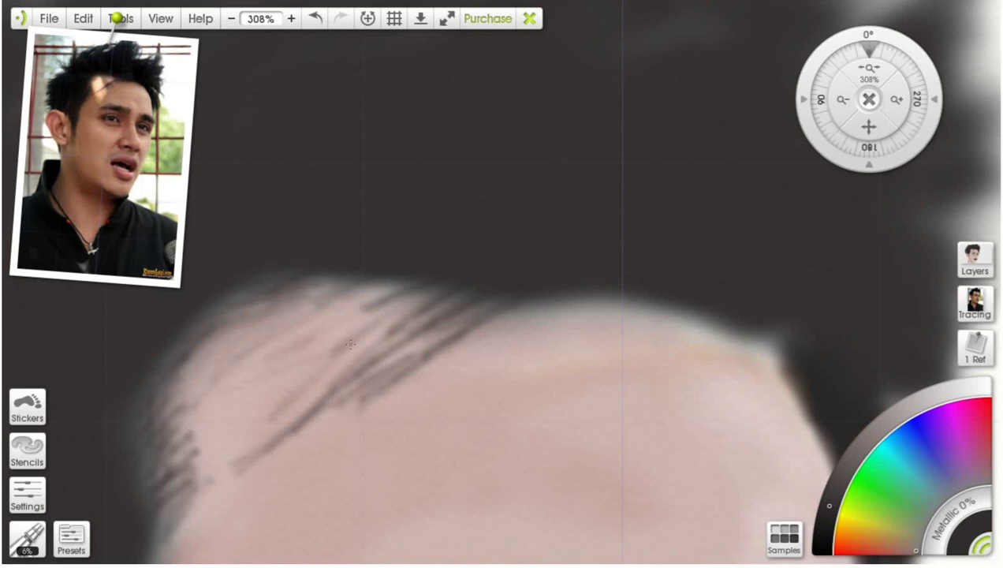
Step: Break up the hairline's pale edge over the centre and far side of the forehead with short dark strokes
left_click_drag(569, 302, 509, 313)
mouse_move(640, 303)
left_mouse_down()
mouse_move(663, 320)
mouse_move(697, 311)
mouse_move(667, 287)
mouse_move(609, 310)
left_mouse_up()
left_click_drag(762, 328, 782, 359)
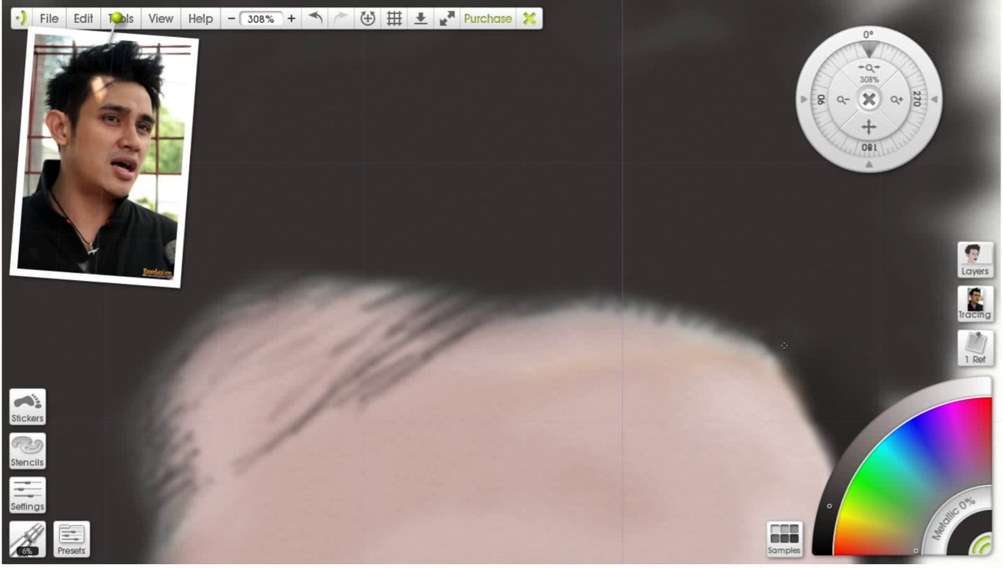
Step: Thicken the diagonal lock falling over the forehead with overlapping dark strands and darken the hairline above it
left_click_drag(410, 334, 342, 375)
mouse_move(388, 354)
left_mouse_down()
mouse_move(336, 388)
mouse_move(441, 315)
mouse_move(370, 347)
mouse_move(315, 418)
mouse_move(341, 408)
left_mouse_up()
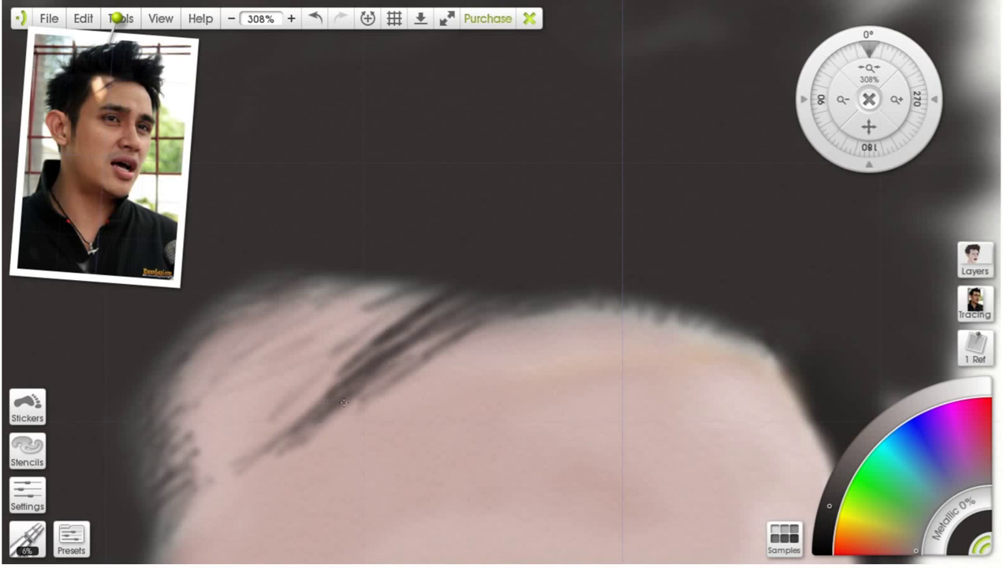
left_click_drag(304, 438, 361, 385)
mouse_move(370, 383)
left_mouse_down()
mouse_move(439, 329)
mouse_move(476, 317)
left_mouse_up()
left_click_drag(427, 348, 496, 311)
mouse_move(462, 334)
left_mouse_down()
mouse_move(522, 305)
mouse_move(514, 309)
left_mouse_up()
mouse_move(424, 316)
left_mouse_down()
mouse_move(460, 296)
mouse_move(359, 324)
left_mouse_up()
mouse_move(394, 284)
left_mouse_down()
mouse_move(335, 296)
mouse_move(311, 288)
left_mouse_up()
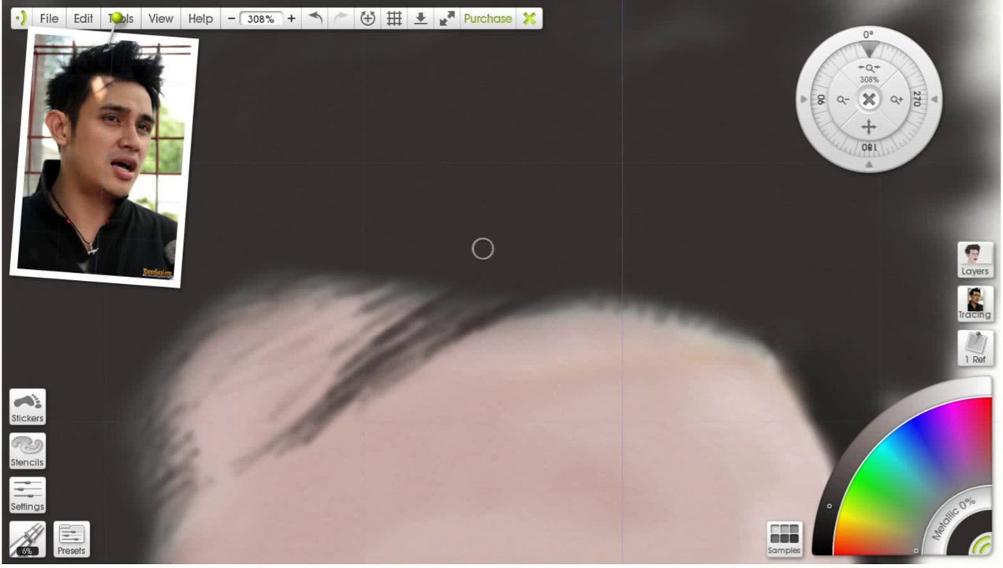
scroll(482, 249, "down", 6)
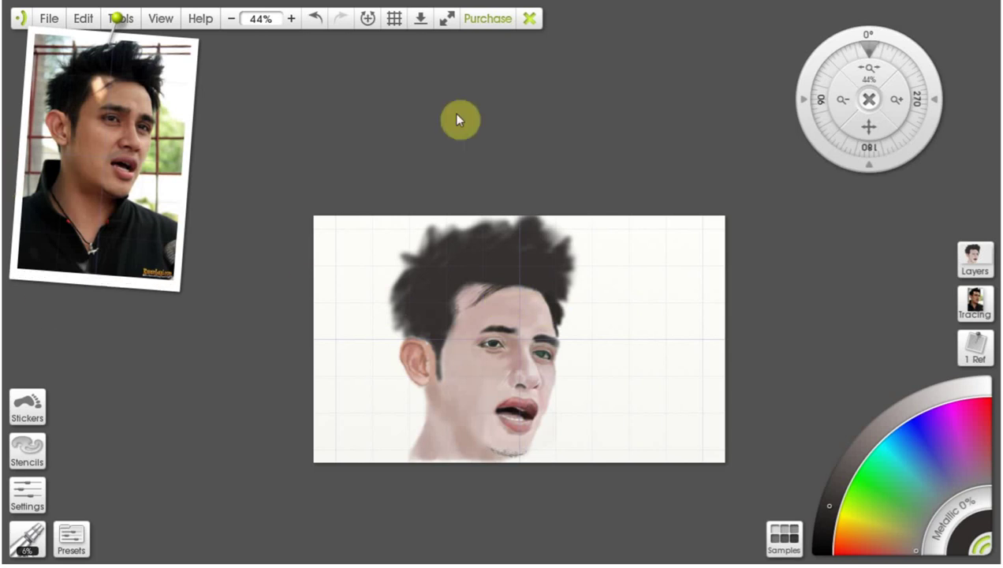
left_click_drag(874, 125, 782, 76)
scroll(527, 220, "up", 1)
scroll(527, 221, "up", 4)
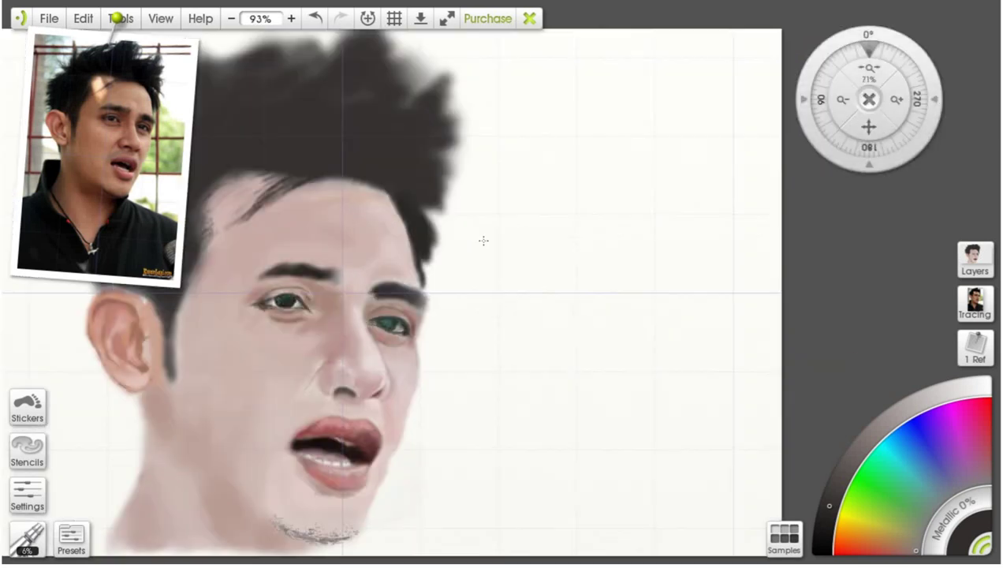
Step: Draw short dark strands outward from the hair edge along the far temple to break up its soft outline
scroll(483, 240, "up", 4)
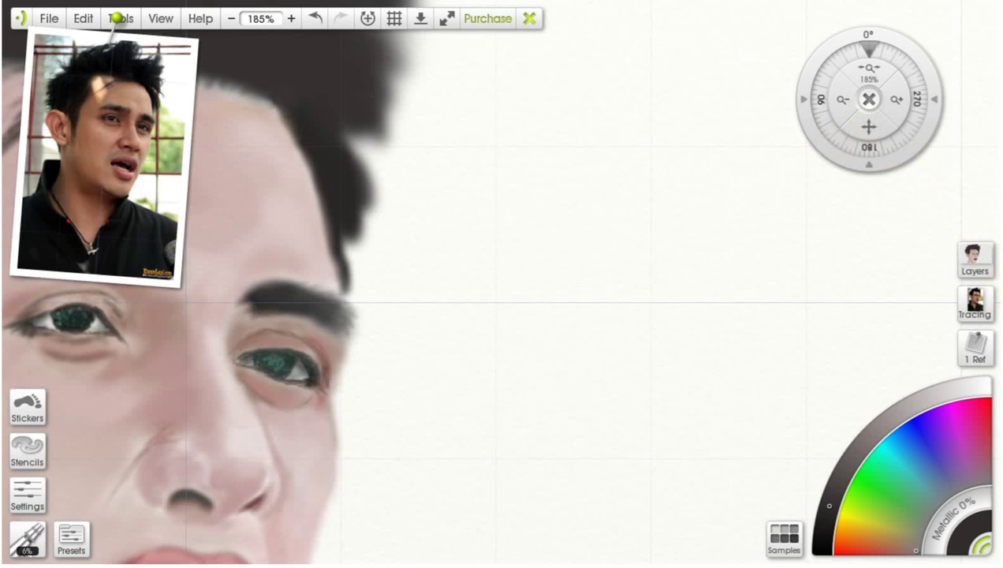
scroll(446, 351, "up", 2)
scroll(700, 238, "up", 3)
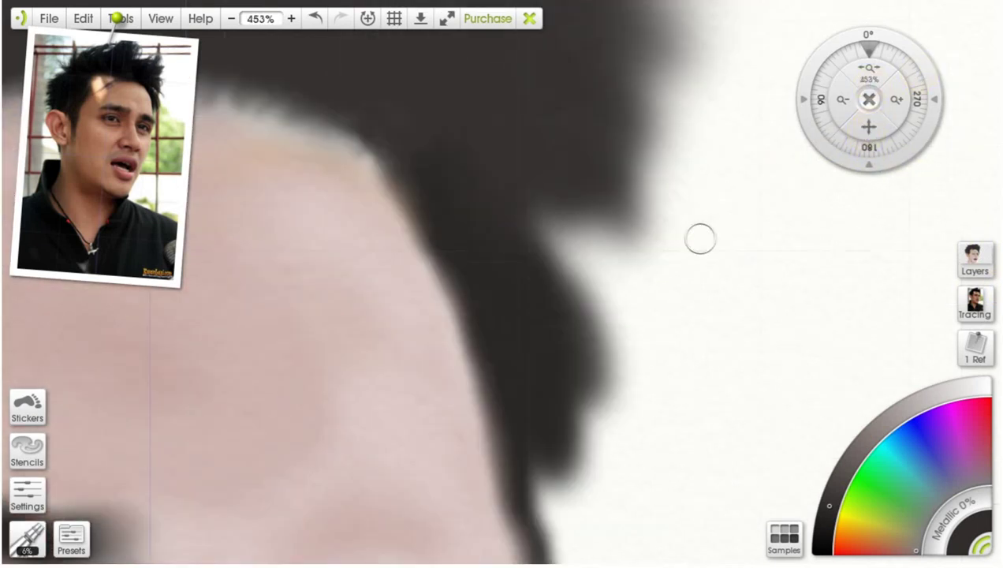
scroll(700, 238, "down", 1)
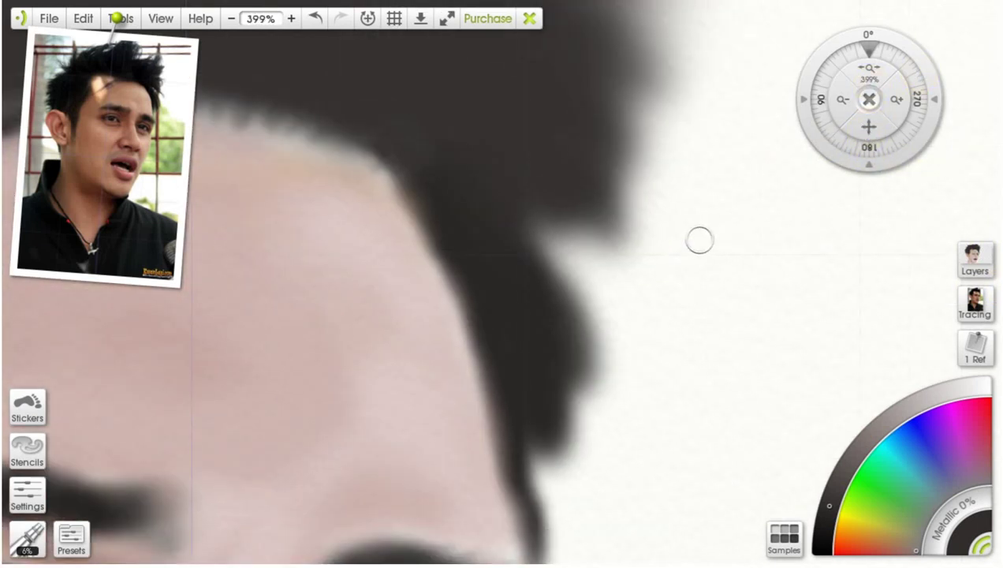
mouse_move(539, 239)
left_mouse_down()
mouse_move(608, 280)
mouse_move(560, 273)
mouse_move(606, 331)
mouse_move(607, 366)
left_mouse_up()
left_click_drag(574, 322, 622, 383)
left_click_drag(590, 353, 611, 383)
mouse_move(558, 303)
left_mouse_down()
mouse_move(592, 321)
mouse_move(584, 325)
mouse_move(621, 380)
mouse_move(610, 379)
mouse_move(624, 414)
left_mouse_up()
mouse_move(605, 357)
left_mouse_down()
mouse_move(588, 406)
mouse_move(595, 394)
mouse_move(604, 425)
left_mouse_up()
mouse_move(571, 387)
left_mouse_down()
mouse_move(581, 469)
mouse_move(567, 482)
mouse_move(525, 460)
mouse_move(544, 508)
left_mouse_up()
left_click_drag(542, 457, 552, 548)
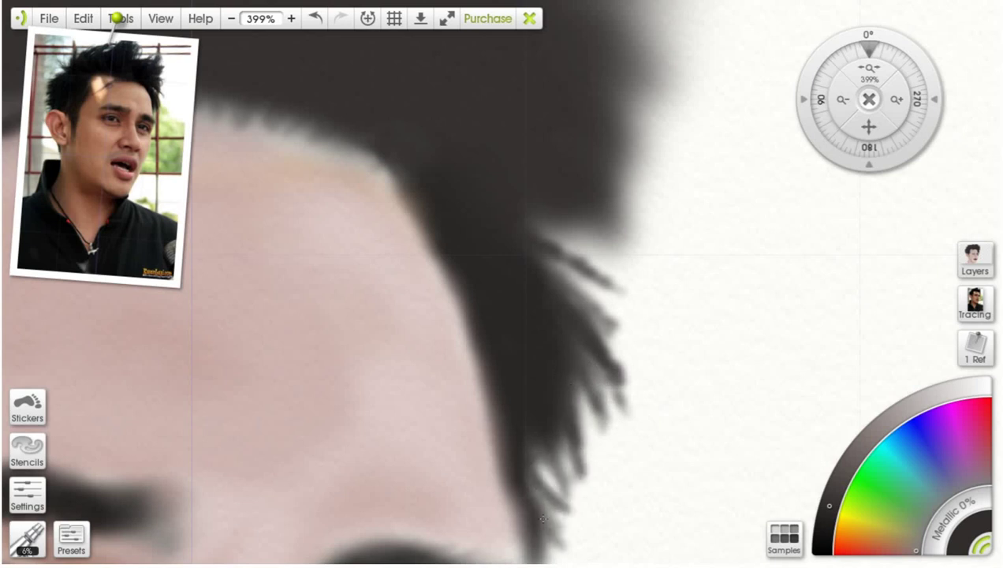
Step: Draw long dark strands fanning outward and downward from the hair tuft above the far temple
mouse_move(602, 193)
left_mouse_down()
mouse_move(572, 207)
mouse_move(574, 227)
mouse_move(620, 246)
left_mouse_up()
left_click_drag(597, 207, 623, 246)
mouse_move(619, 193)
left_mouse_down()
mouse_move(694, 235)
mouse_move(792, 327)
mouse_move(666, 230)
mouse_move(609, 167)
mouse_move(816, 276)
left_mouse_up()
mouse_move(816, 276)
left_mouse_down()
mouse_move(701, 235)
mouse_move(796, 290)
left_mouse_up()
left_click_drag(796, 291, 619, 175)
mouse_move(619, 175)
left_mouse_down()
mouse_move(678, 192)
mouse_move(621, 152)
left_mouse_up()
mouse_move(621, 152)
left_mouse_down()
mouse_move(709, 181)
mouse_move(754, 209)
left_mouse_up()
mouse_move(754, 210)
left_mouse_down()
mouse_move(629, 149)
mouse_move(698, 167)
left_mouse_up()
mouse_move(700, 131)
left_mouse_down()
mouse_move(731, 150)
mouse_move(623, 117)
mouse_move(604, 177)
left_mouse_up()
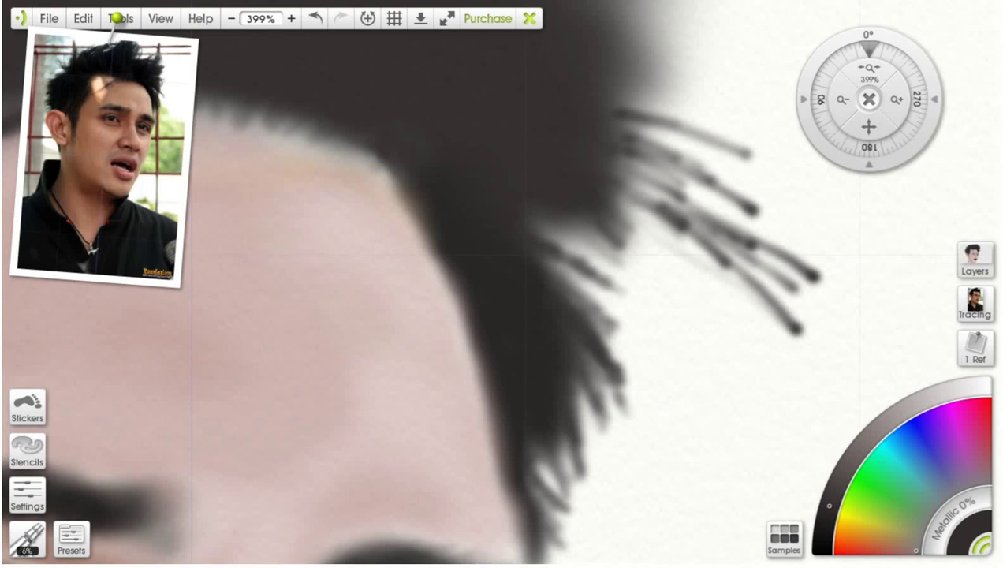
Step: Draw curved dark strands sweeping outward from the far side of the hair, above the downward-fanning strands
mouse_move(873, 128)
left_mouse_down()
mouse_move(844, 411)
mouse_move(688, 372)
left_mouse_up()
left_click_drag(394, 284, 462, 248)
left_click_drag(417, 291, 483, 258)
left_click_drag(432, 297, 519, 266)
left_click_drag(466, 304, 546, 297)
left_click_drag(472, 281, 633, 291)
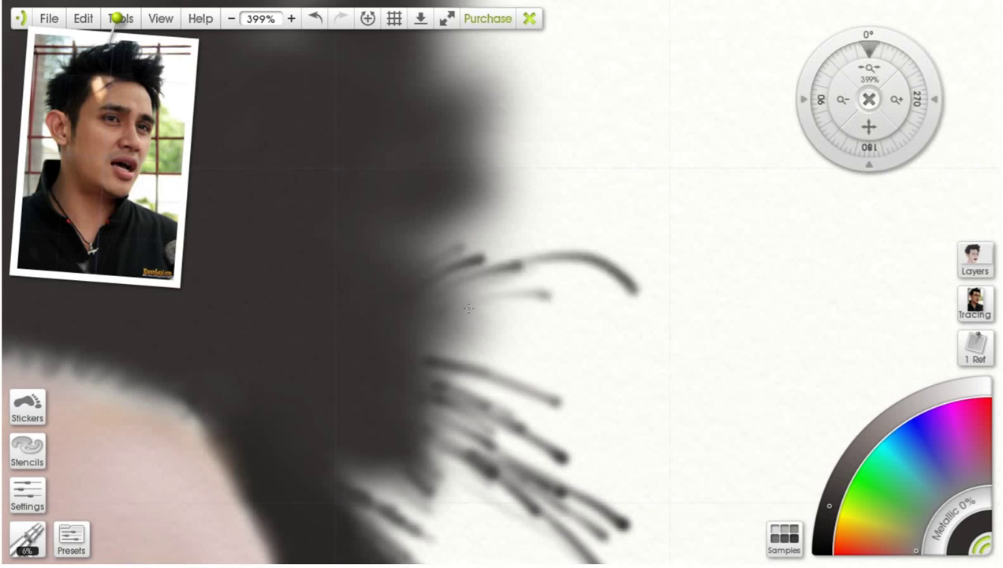
left_click_drag(464, 312, 597, 290)
left_click_drag(426, 277, 500, 249)
left_click_drag(409, 268, 456, 235)
left_click_drag(379, 285, 440, 235)
left_click_drag(435, 282, 551, 243)
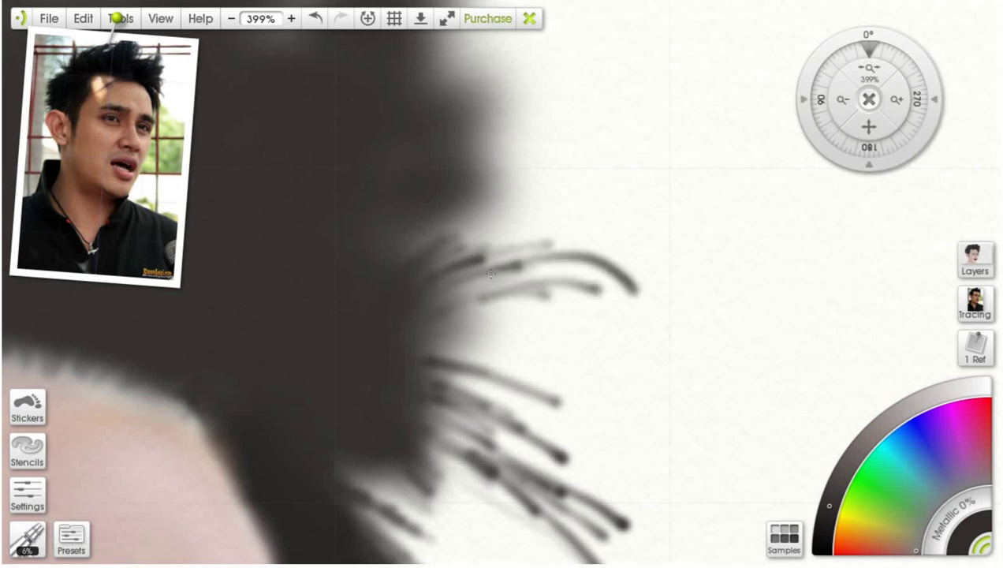
Step: Fill the gap between the two groups of far-side strands with drooping hairs and add short upward strands above them
left_click_drag(468, 285, 593, 279)
left_click_drag(475, 312, 598, 319)
left_click_drag(528, 330, 585, 360)
left_click_drag(507, 294, 587, 418)
mouse_move(469, 315)
left_mouse_down()
mouse_move(584, 387)
mouse_move(583, 410)
left_mouse_up()
left_click_drag(536, 346, 472, 306)
mouse_move(471, 241)
left_mouse_down()
mouse_move(515, 206)
mouse_move(510, 149)
left_mouse_up()
Step: Draw thin lighter grey strands inside the dark hair on the far side and above the forehead lock
left_click(868, 439)
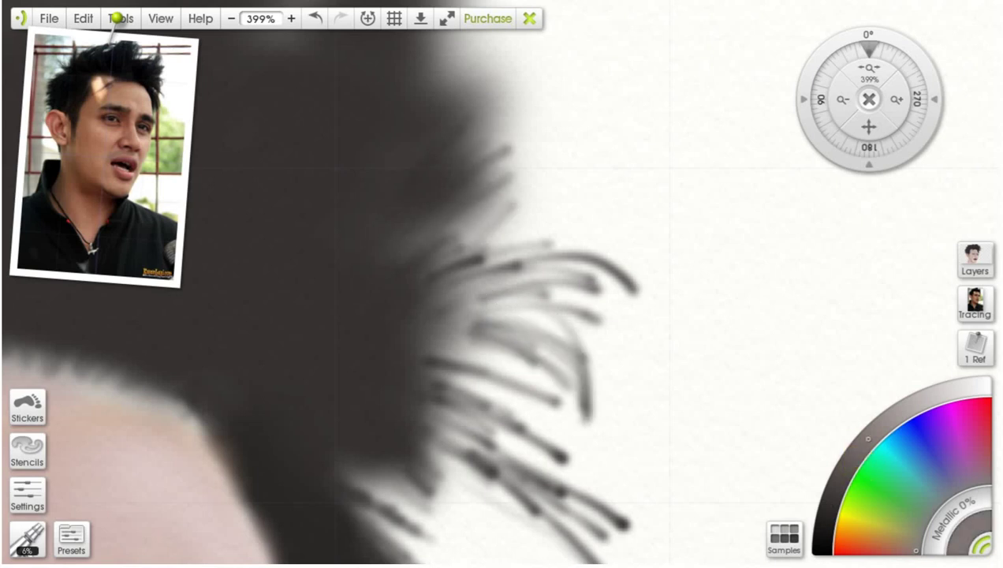
left_click_drag(366, 295, 442, 164)
left_click_drag(352, 214, 417, 118)
left_click_drag(293, 374, 298, 229)
left_click_drag(286, 396, 322, 139)
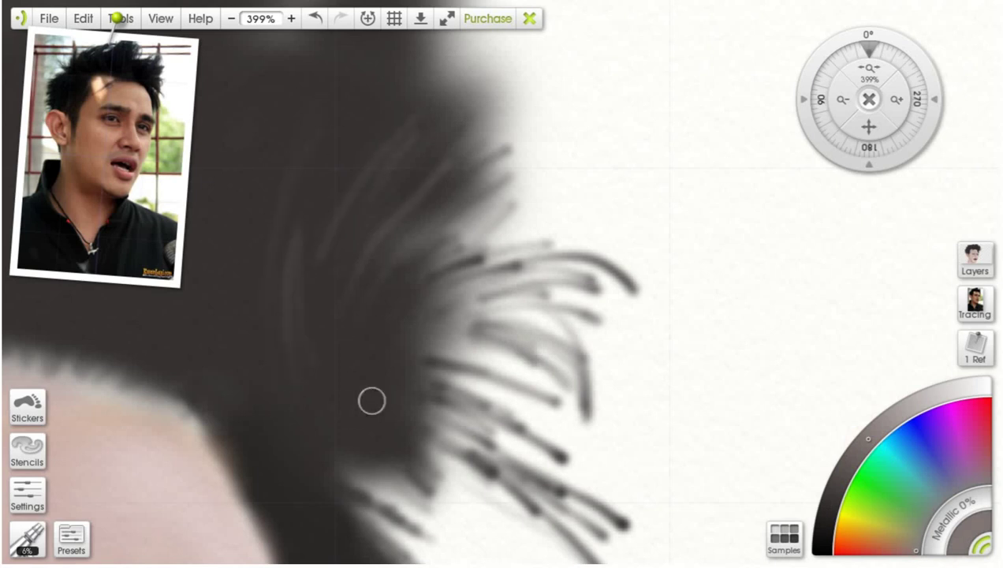
left_click(848, 468)
left_click_drag(478, 101, 517, 65)
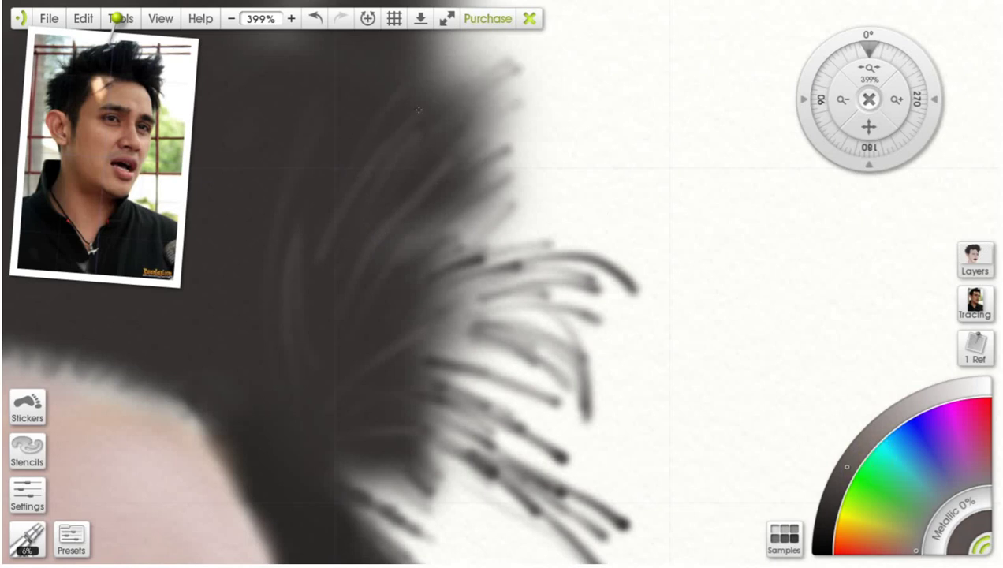
scroll(412, 81, "down", 8)
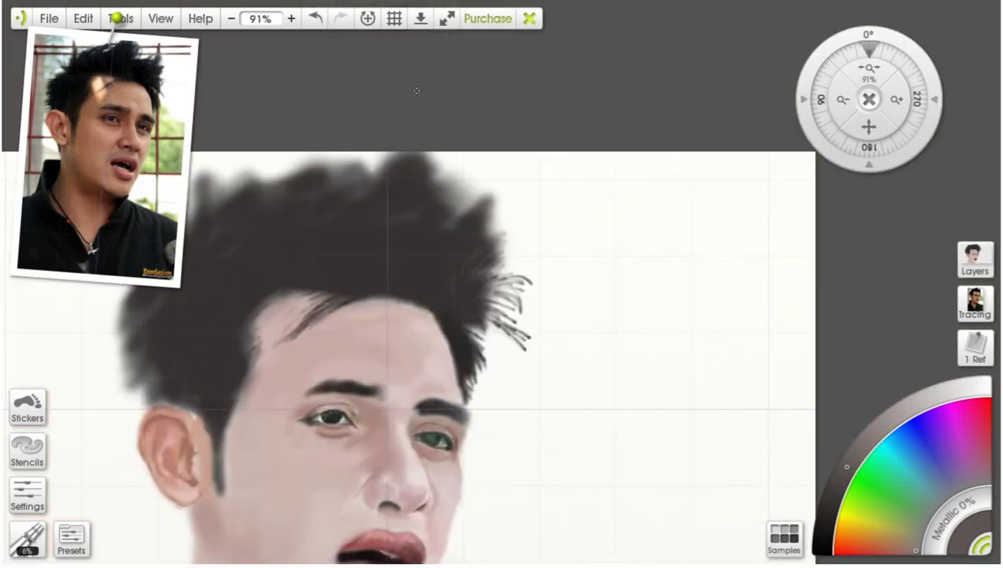
scroll(416, 90, "down", 2)
left_click_drag(866, 129, 930, 268)
scroll(470, 173, "up", 5)
scroll(520, 237, "up", 1)
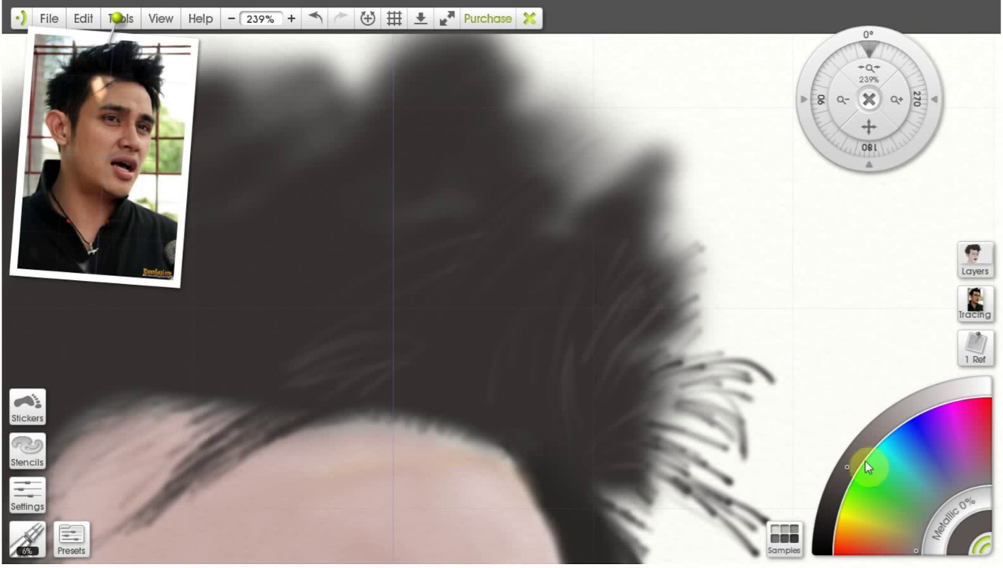
Step: Choose a darker grey and draw fine upward-slanting strands across the pale notch near the crown's far side
left_click(831, 498)
left_click_drag(559, 184, 635, 130)
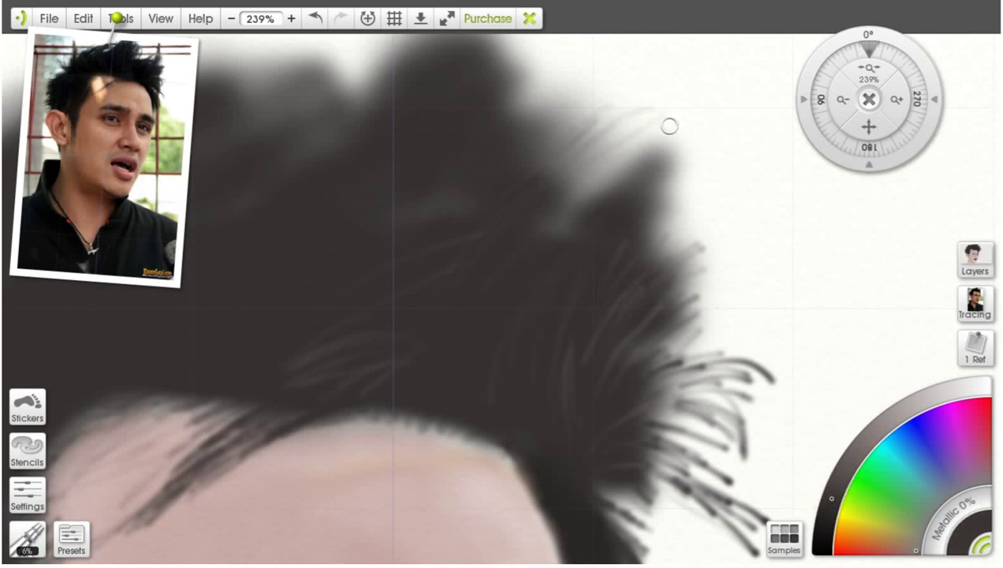
left_click(827, 512)
left_click_drag(576, 138, 622, 112)
left_click_drag(577, 135, 665, 91)
mouse_move(571, 162)
left_mouse_down()
mouse_move(631, 114)
mouse_move(663, 112)
left_mouse_up()
left_click_drag(578, 196, 653, 133)
mouse_move(604, 182)
left_mouse_down()
mouse_move(680, 140)
mouse_move(686, 90)
left_mouse_up()
left_click_drag(632, 141, 647, 88)
left_click_drag(628, 124, 684, 90)
left_click_drag(633, 140, 655, 82)
left_click_drag(582, 186, 642, 100)
left_click_drag(601, 185, 662, 113)
Step: Add short dark strands along the upper far-side tuft and extend a dark lock across the notch above it
left_click_drag(659, 160, 687, 145)
left_click_drag(648, 205, 684, 176)
mouse_move(647, 224)
left_mouse_down()
mouse_move(681, 196)
mouse_move(691, 216)
mouse_move(686, 180)
left_mouse_up()
left_click_drag(644, 203, 693, 175)
left_click_drag(653, 189, 684, 171)
mouse_move(579, 127)
left_mouse_down()
mouse_move(619, 84)
mouse_move(550, 126)
left_mouse_up()
left_click_drag(638, 102, 516, 125)
mouse_move(607, 120)
left_mouse_down()
mouse_move(516, 134)
mouse_move(527, 138)
mouse_move(518, 123)
left_mouse_up()
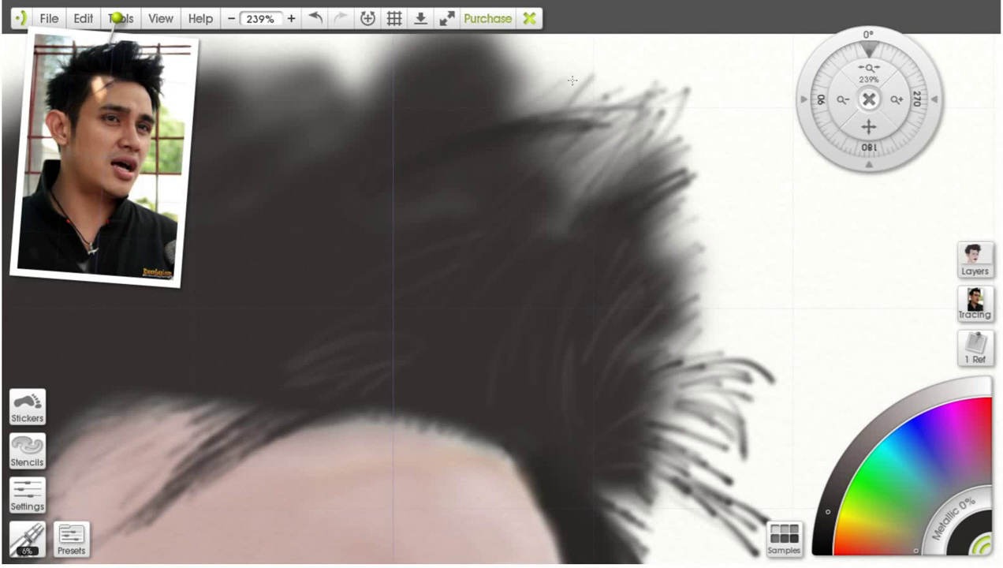
Step: Draw thin lighter grey strands across the top and front of the hair, moving the reference photo out of the way
left_click(847, 466)
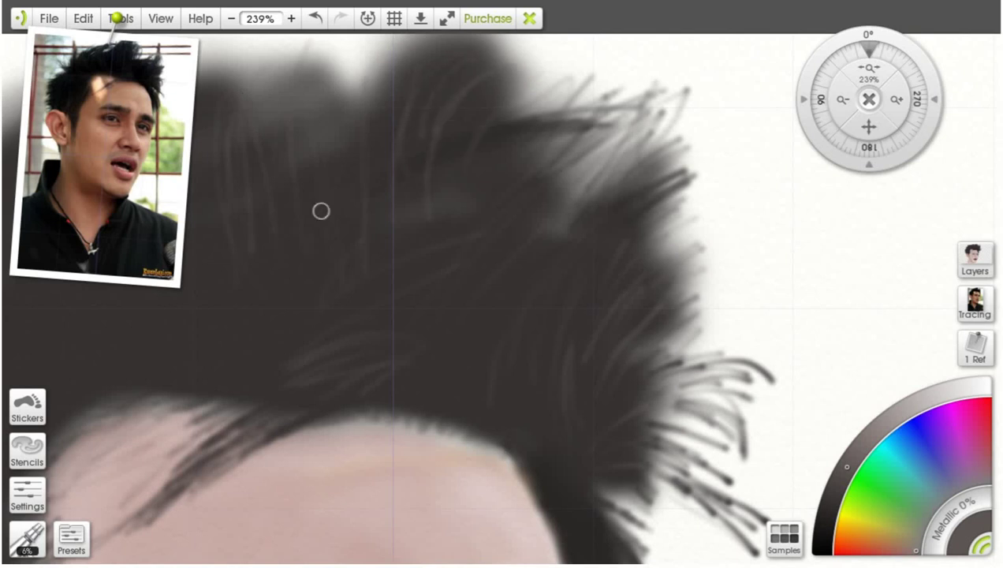
left_click(180, 59)
left_click_drag(179, 59, 86, 262)
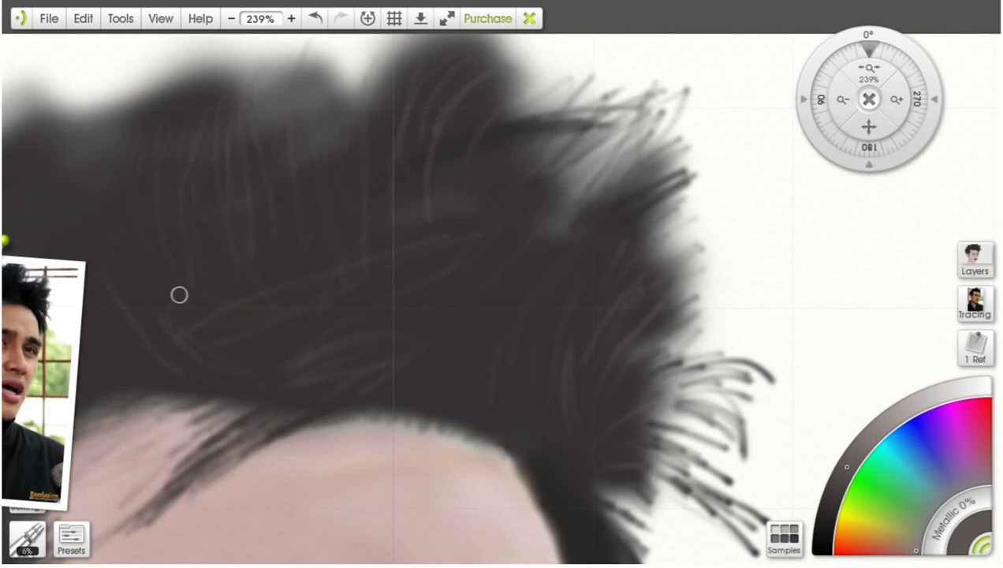
left_click_drag(78, 217, 88, 309)
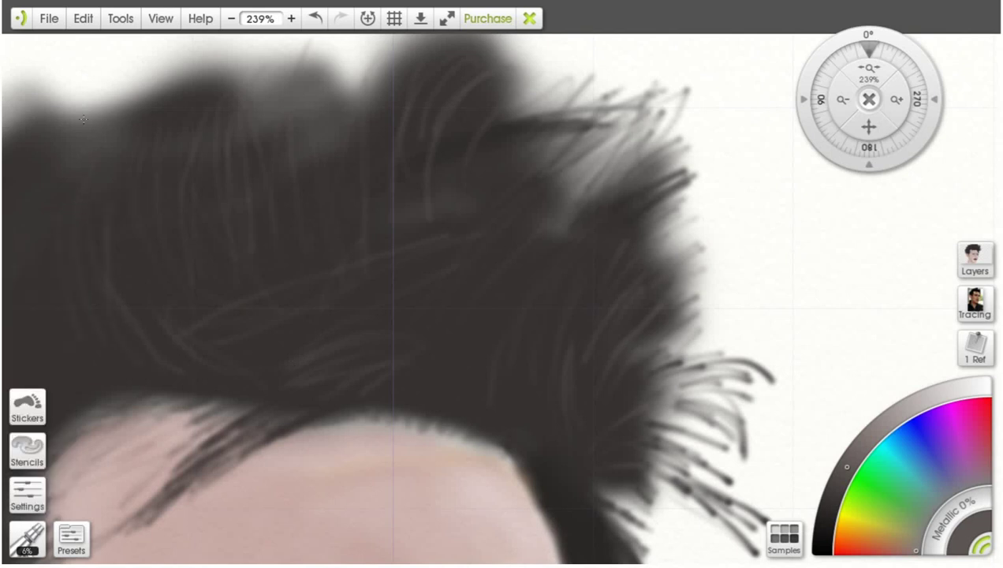
scroll(136, 326, "down", 9)
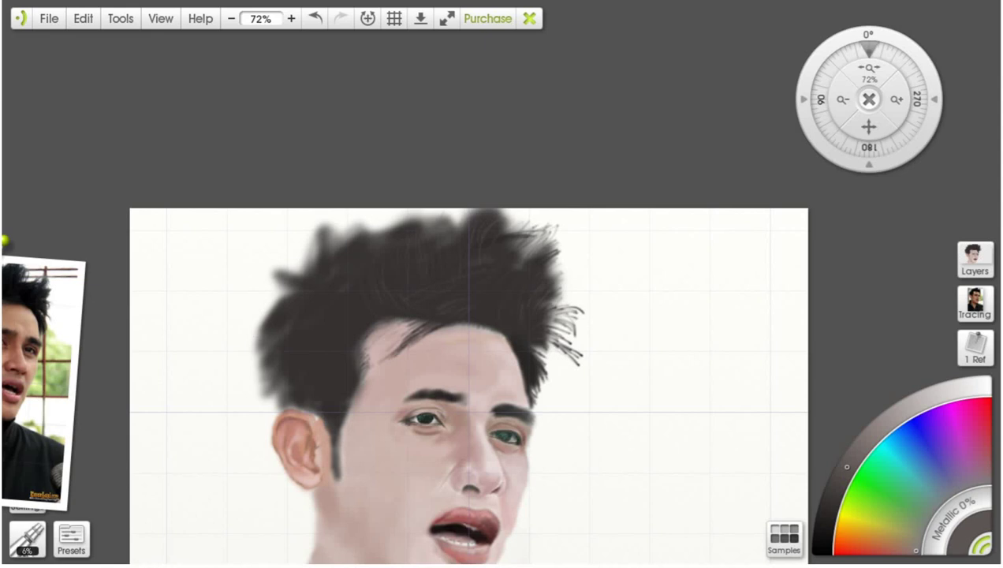
Step: Choose a darker grey and draw fine strands along the near-side upper outline of the hair
mouse_move(73, 312)
left_click_drag(847, 467, 828, 507)
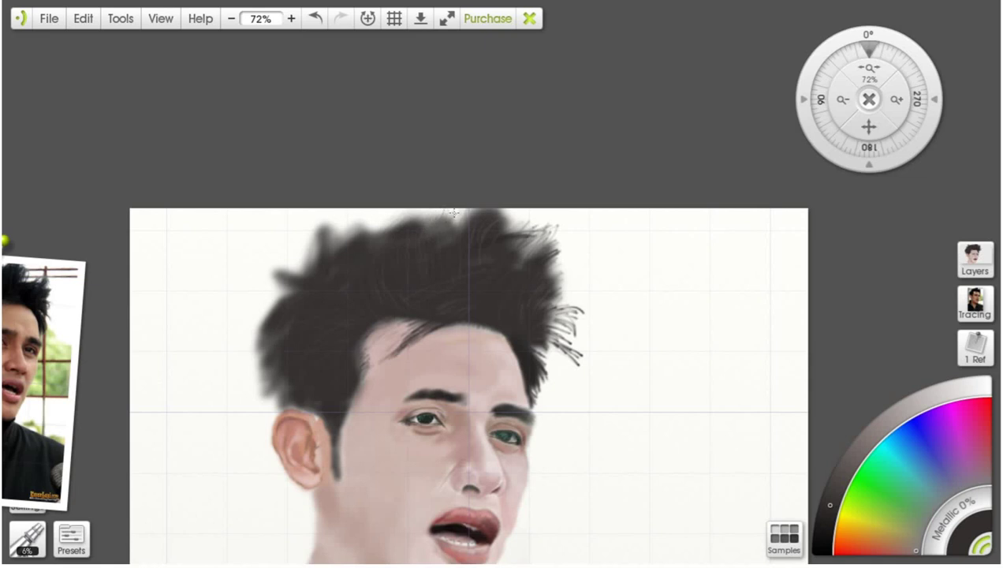
left_click_drag(363, 230, 358, 222)
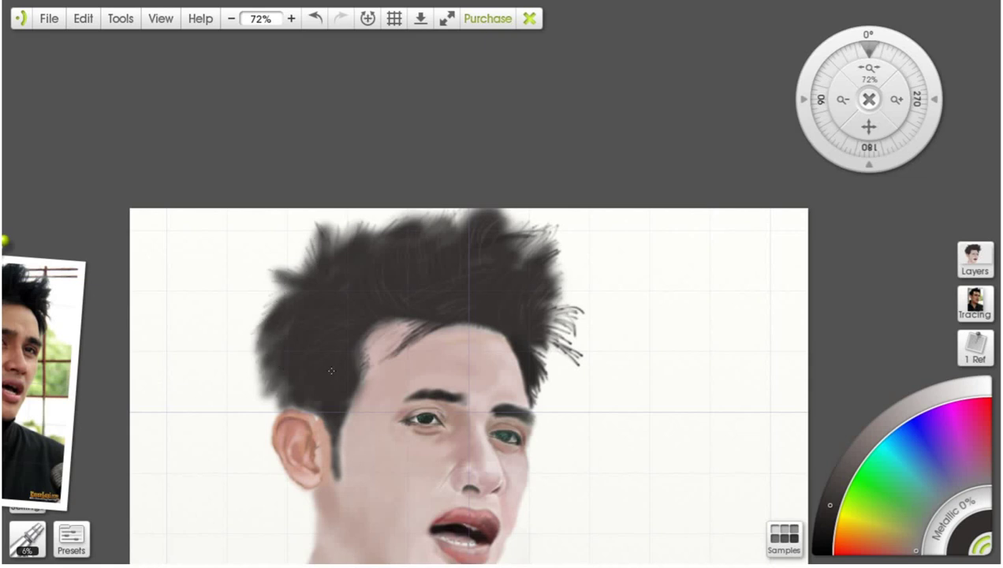
Step: Set the airbrush to 22% and paint the dark hair down over the pale edge above the near ear
scroll(331, 371, "down", 1)
scroll(257, 455, "up", 3)
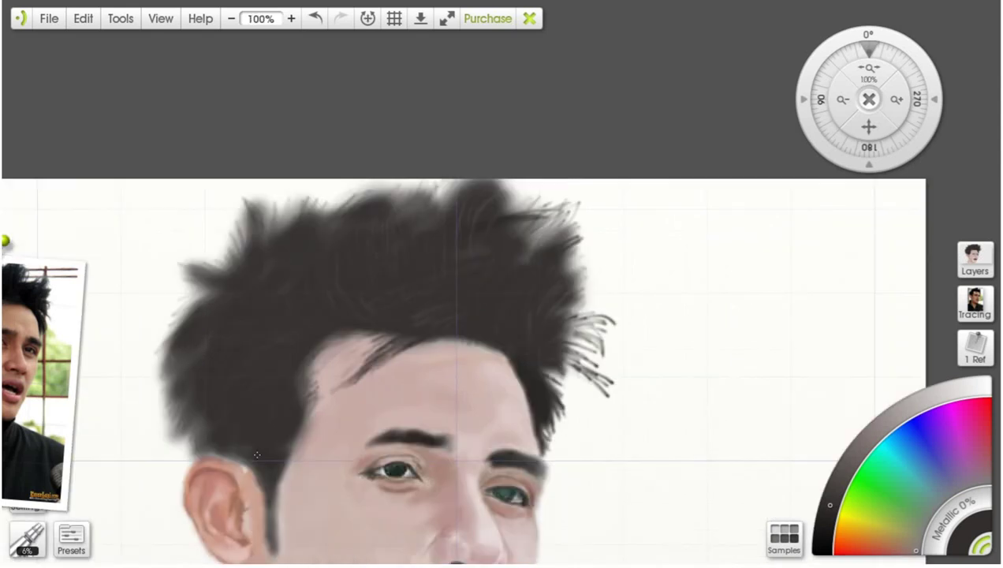
scroll(855, 140, "down", 1)
scroll(246, 434, "up", 3)
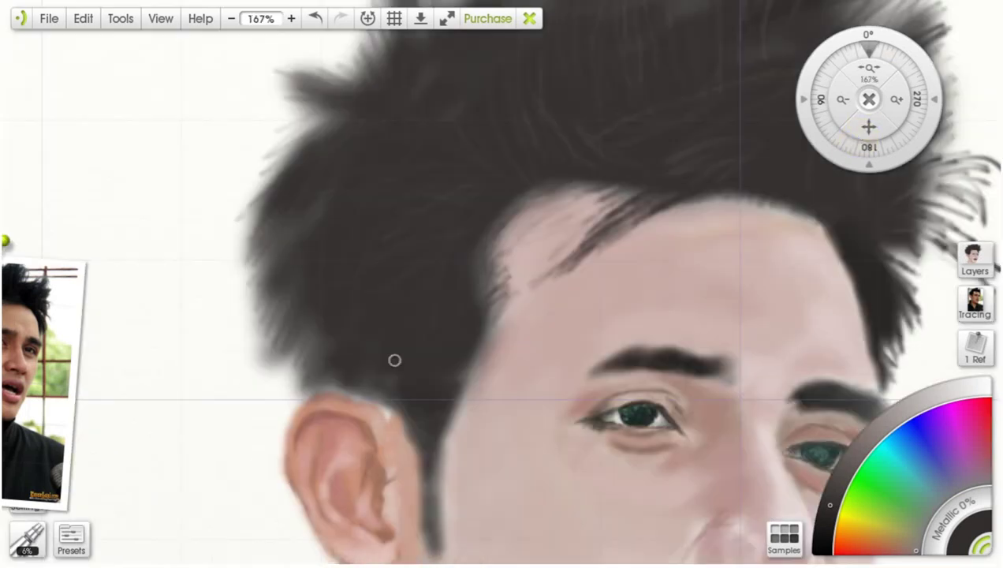
scroll(394, 360, "up", 1)
left_click(27, 540)
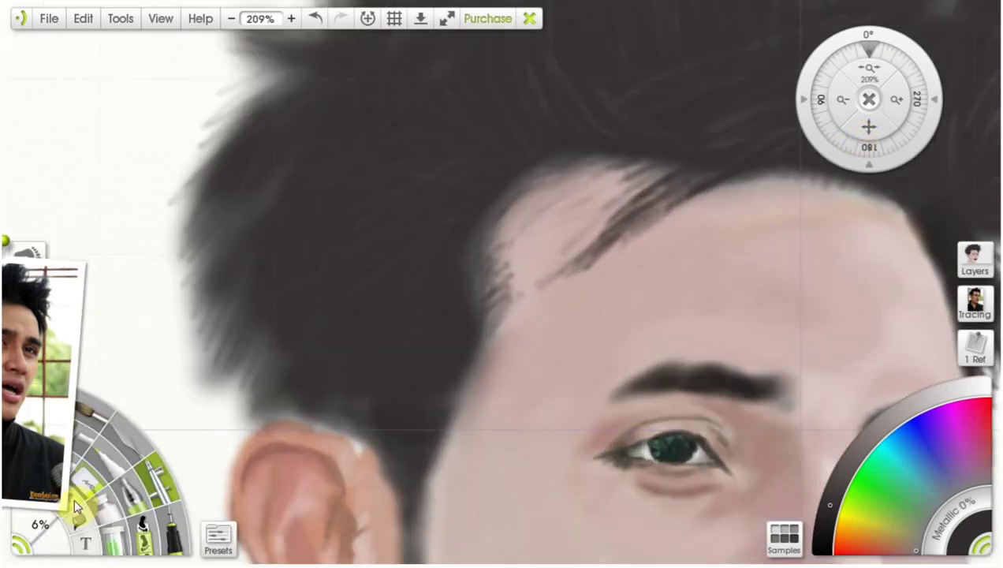
left_click(157, 479)
left_click_drag(51, 541, 82, 542)
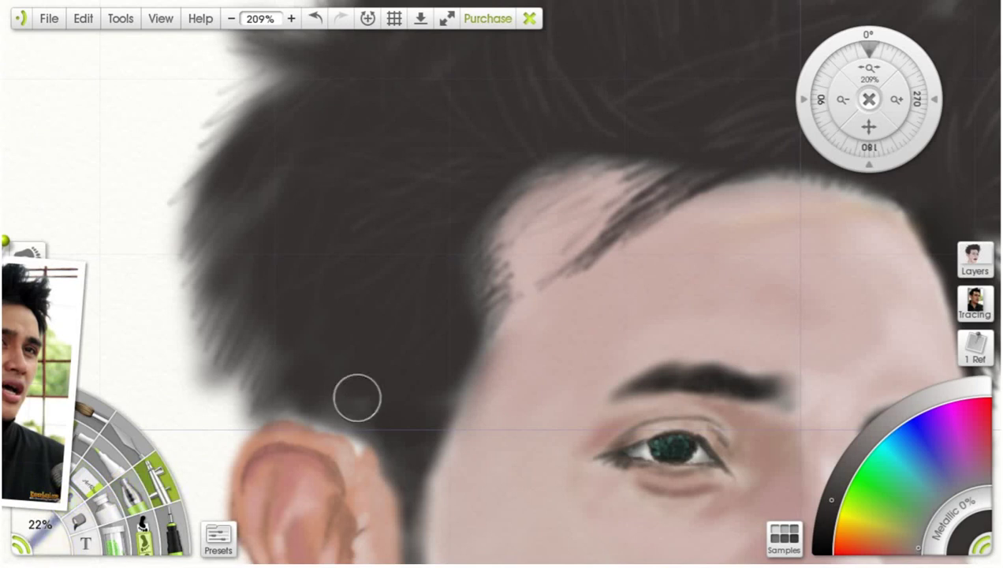
mouse_move(336, 426)
left_mouse_down()
mouse_move(294, 413)
mouse_move(360, 440)
left_mouse_up()
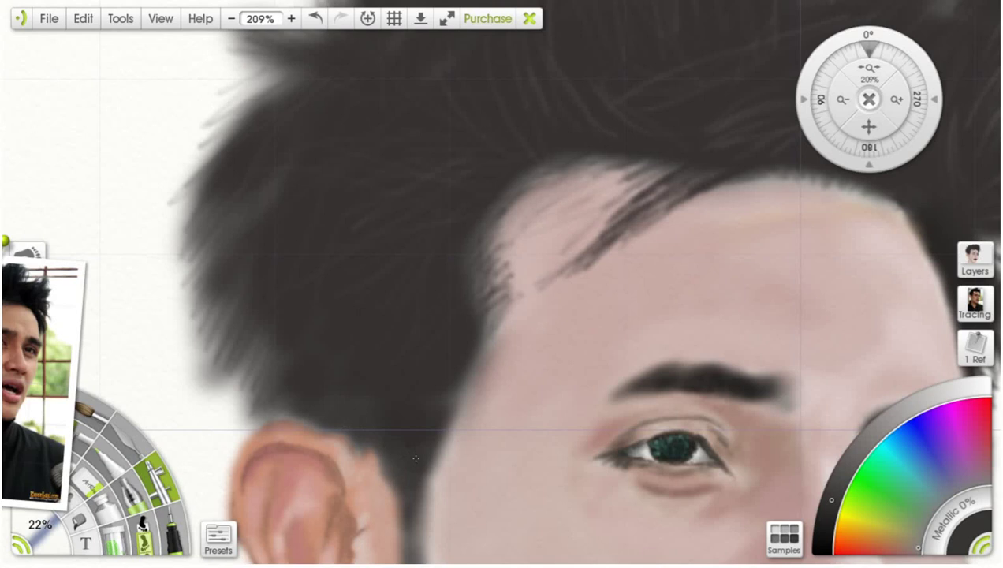
Step: Darken the paint colour, reduce the airbrush to 9% and refine the dark hair with it
scroll(392, 425, "down", 3)
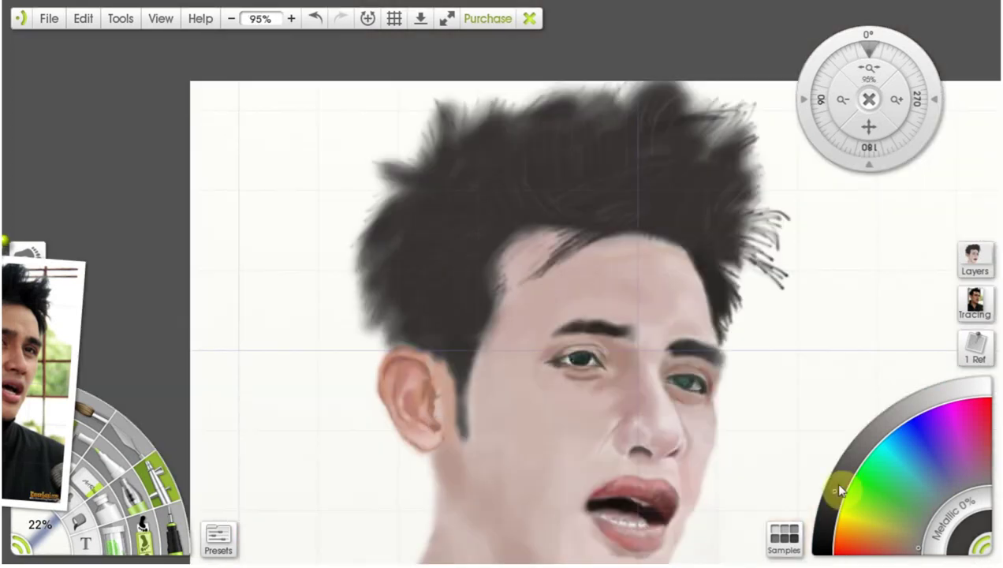
left_click_drag(838, 488, 829, 508)
left_click_drag(47, 528, 38, 527)
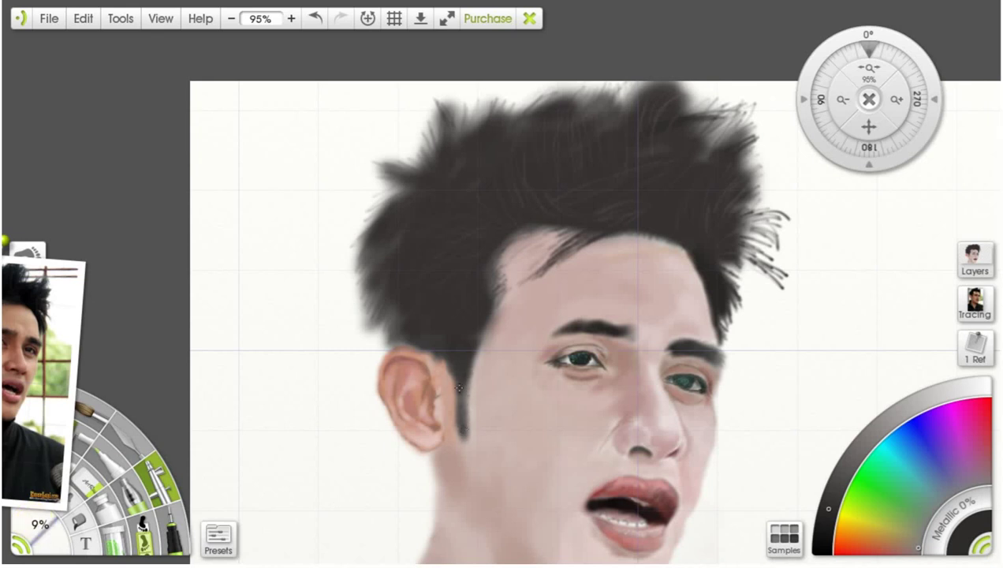
Step: Move the reference photo fully into view beside the portrait
scroll(489, 414, "down", 3)
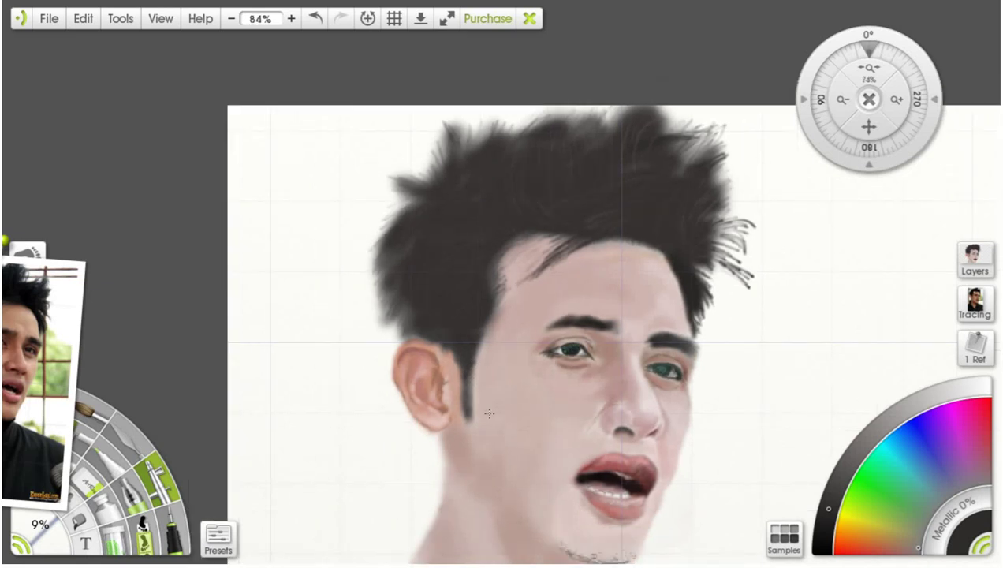
left_click(7, 240)
left_click_drag(31, 342, 257, 259)
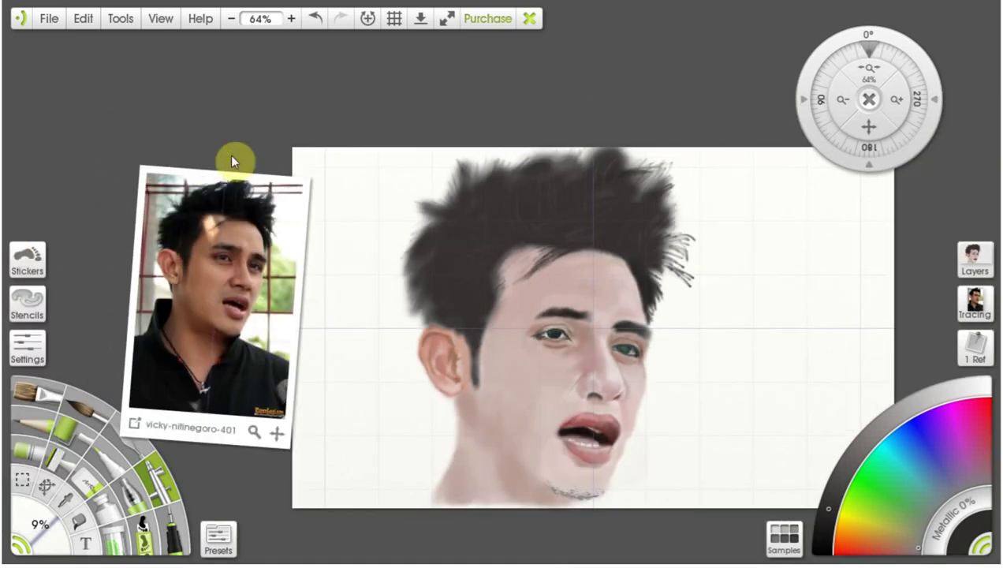
Step: Sample a brown skin tone from the neck in the reference photo and set the airbrush to 15% for the neck
left_click(70, 501)
left_click(193, 357)
left_click(157, 477)
left_click_drag(43, 538, 55, 532)
scroll(435, 473, "down", 1)
scroll(435, 473, "up", 10)
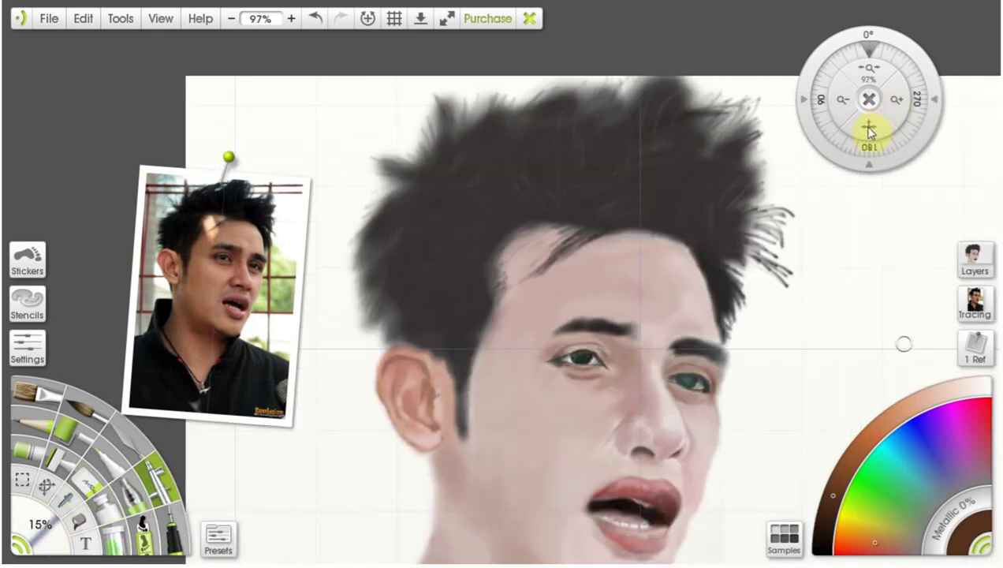
left_click_drag(871, 129, 788, 6)
scroll(455, 376, "down", 1)
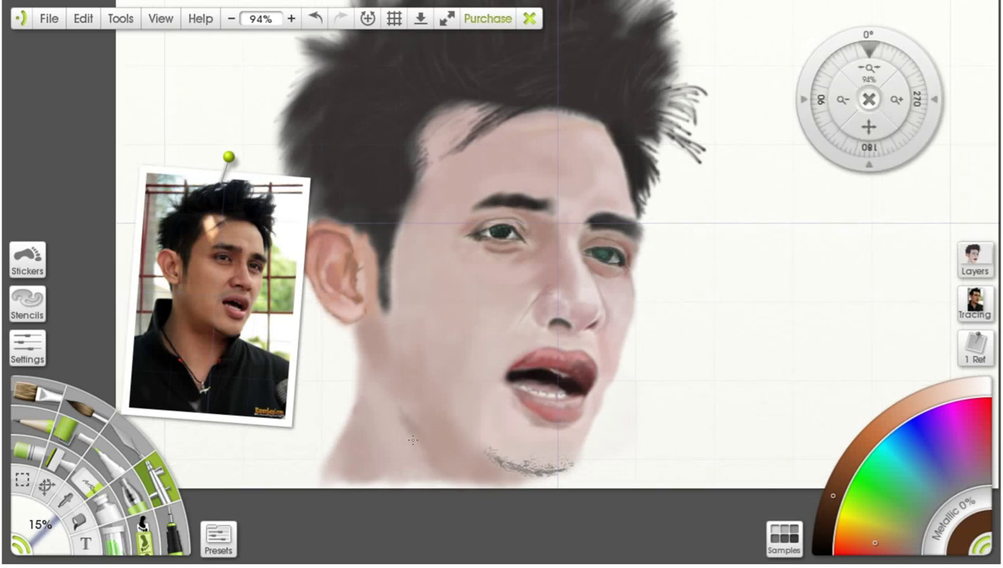
key("ctrl+z")
left_click(851, 459)
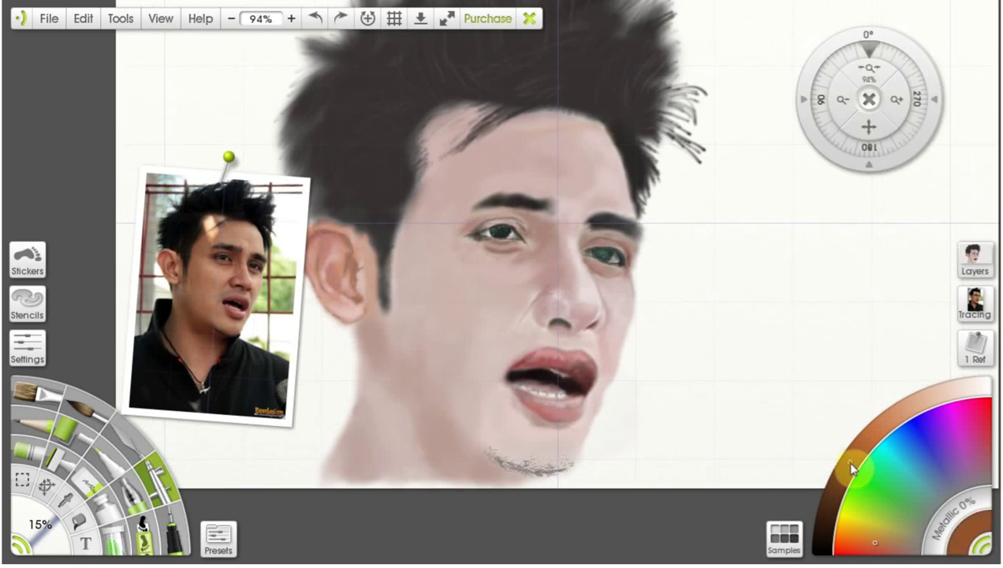
left_click_drag(45, 522, 65, 520)
mouse_move(418, 432)
left_mouse_down()
mouse_move(407, 408)
mouse_move(425, 462)
mouse_move(410, 436)
mouse_move(436, 466)
mouse_move(418, 443)
left_mouse_up()
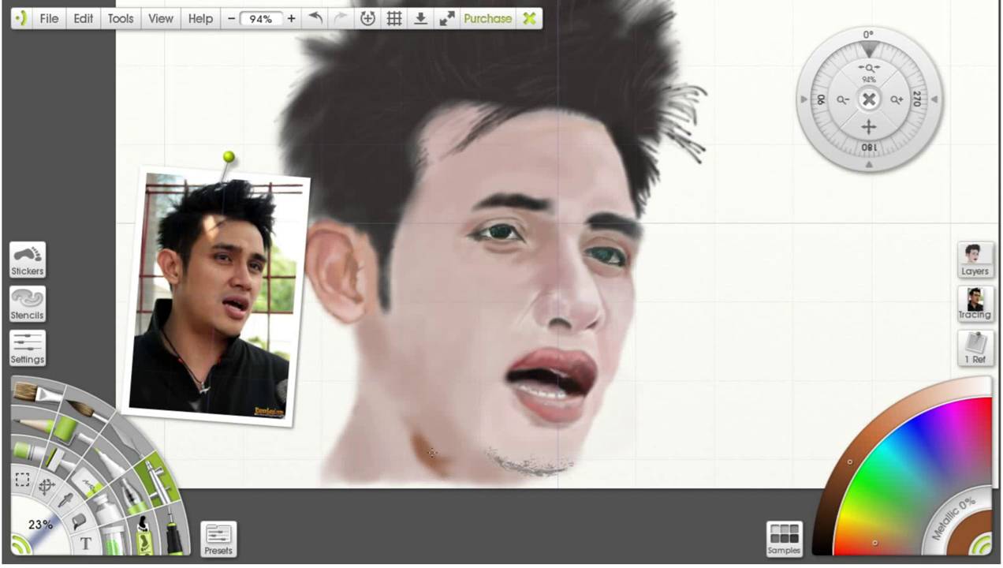
key("ctrl+z")
Step: Lighten the sampled brown, set the airbrush to 36% and paint an orange-brown base over the neck and under the jaw
left_click(871, 439)
left_click_drag(43, 533, 68, 550)
mouse_move(438, 426)
left_mouse_down()
mouse_move(436, 457)
mouse_move(438, 436)
mouse_move(449, 445)
mouse_move(402, 403)
left_mouse_up()
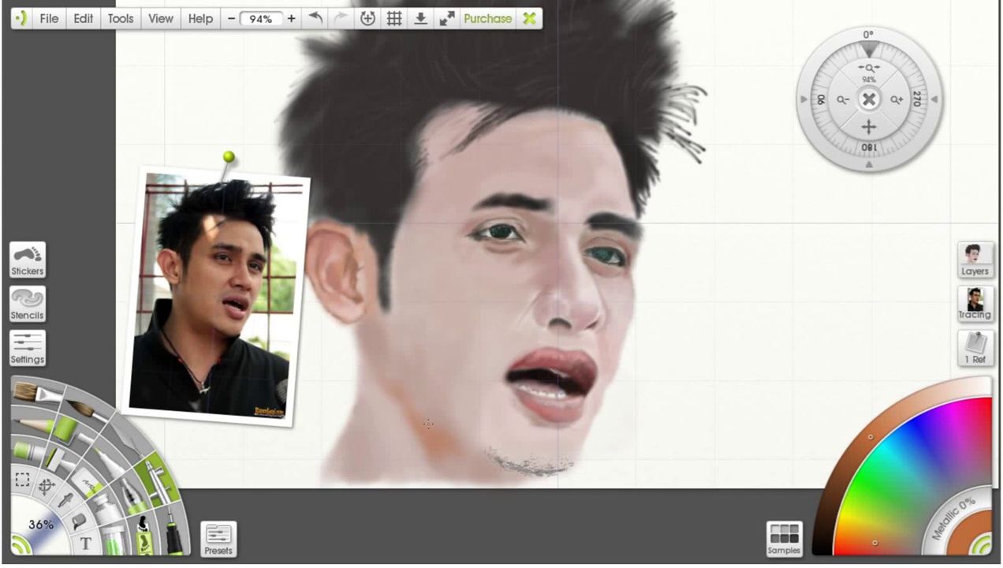
mouse_move(419, 436)
left_mouse_down()
mouse_move(439, 461)
mouse_move(429, 458)
mouse_move(459, 471)
mouse_move(457, 461)
mouse_move(443, 478)
mouse_move(464, 482)
mouse_move(461, 464)
mouse_move(439, 447)
mouse_move(475, 482)
mouse_move(478, 466)
mouse_move(525, 481)
mouse_move(497, 484)
mouse_move(528, 481)
mouse_move(477, 483)
mouse_move(432, 458)
mouse_move(427, 469)
mouse_move(399, 426)
mouse_move(409, 402)
mouse_move(408, 417)
mouse_move(383, 372)
mouse_move(377, 385)
mouse_move(371, 342)
mouse_move(418, 448)
mouse_move(390, 426)
mouse_move(356, 457)
mouse_move(358, 408)
mouse_move(339, 443)
mouse_move(342, 461)
mouse_move(364, 477)
mouse_move(367, 417)
mouse_move(377, 467)
mouse_move(320, 482)
mouse_move(348, 453)
mouse_move(305, 487)
mouse_move(352, 474)
mouse_move(367, 447)
mouse_move(378, 477)
left_mouse_up()
Step: Lighten the orange-brown slightly and airbrush it over the unpainted middle of the neck and up to the jawline
left_click_drag(876, 421, 888, 419)
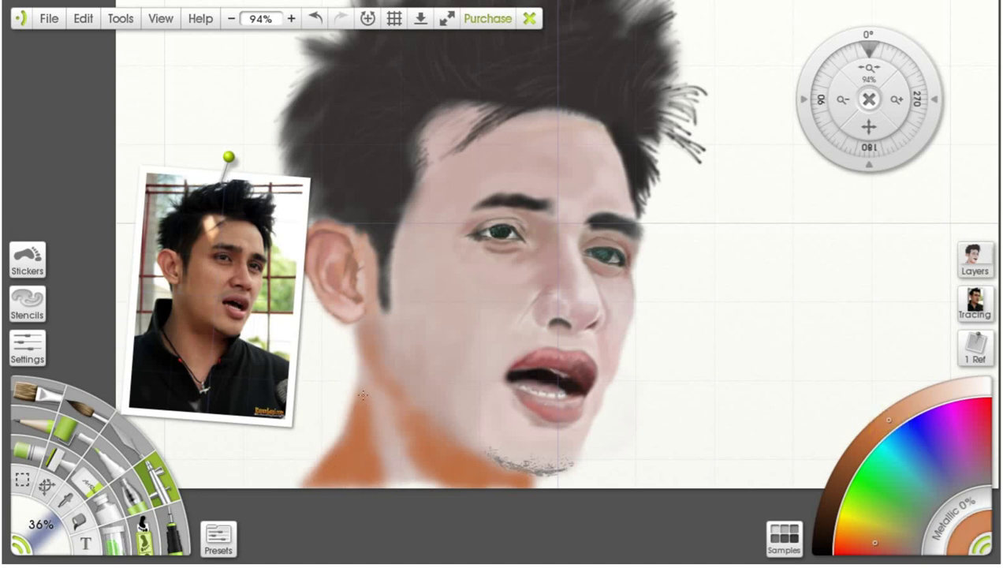
left_click_drag(369, 400, 373, 399)
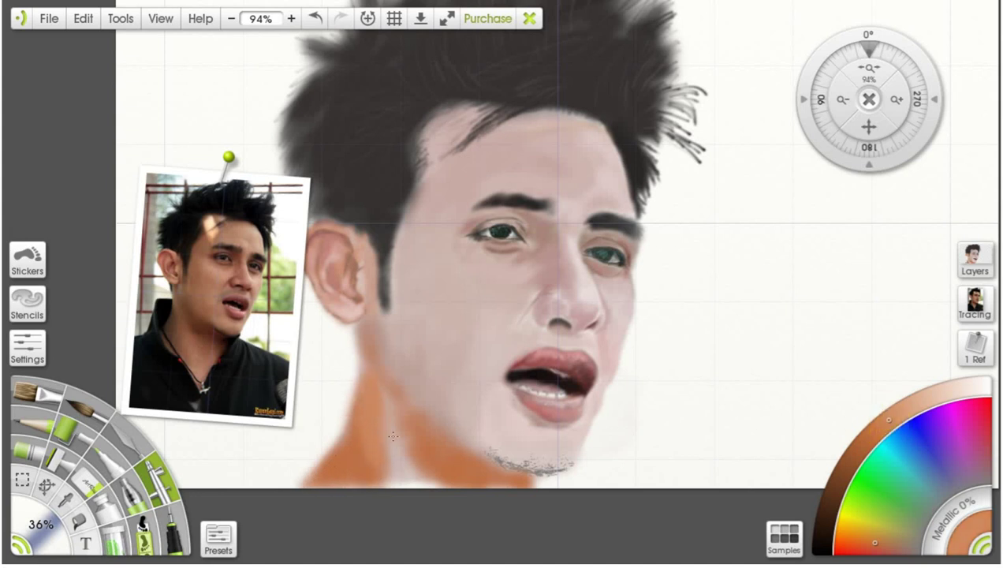
left_click_drag(388, 439, 383, 396)
left_click_drag(395, 468, 438, 481)
left_click(880, 426)
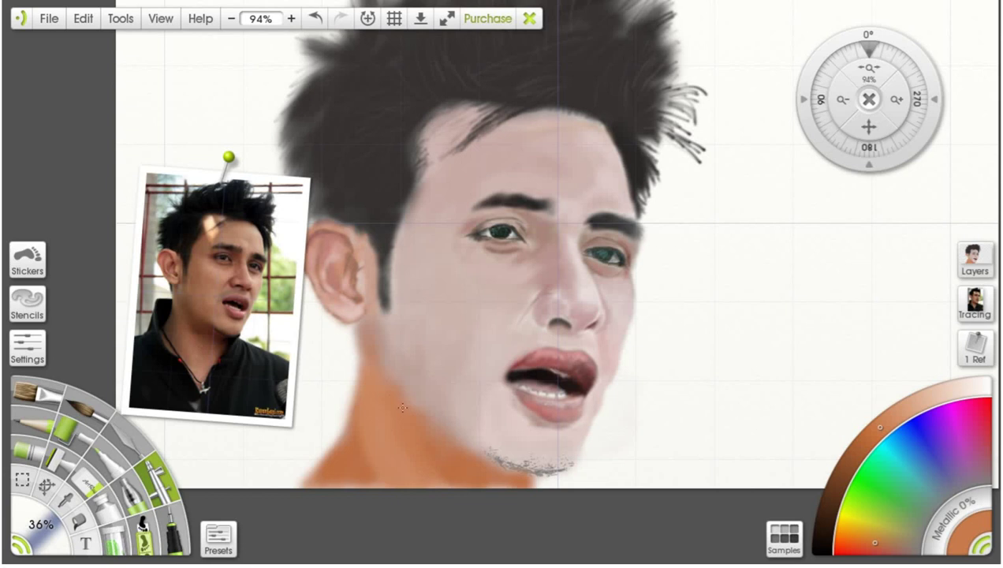
Step: Switch to a lighter orange skin tone and airbrush it over the jaw and lower cheek
left_click(872, 434)
left_click(904, 410)
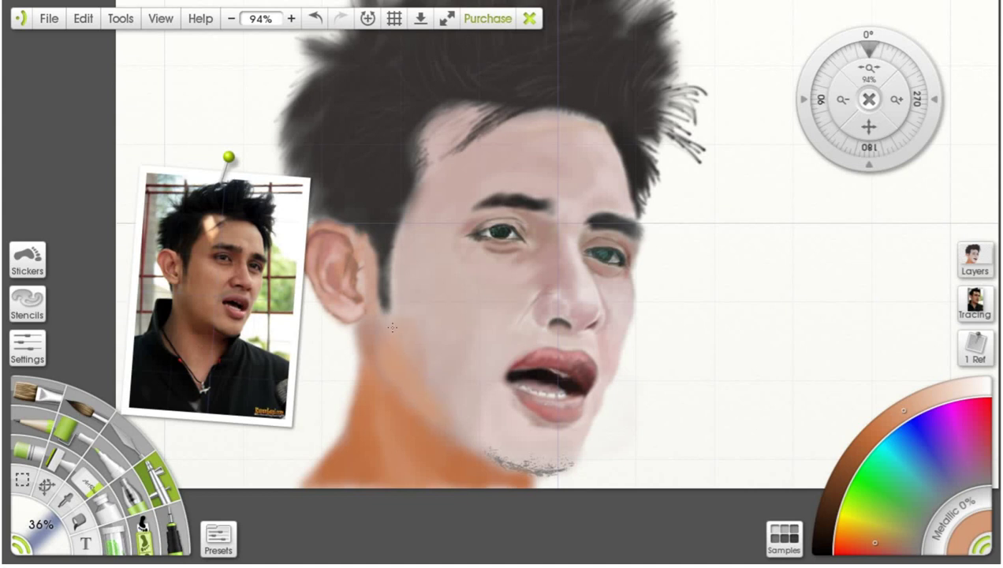
left_click_drag(454, 375, 472, 434)
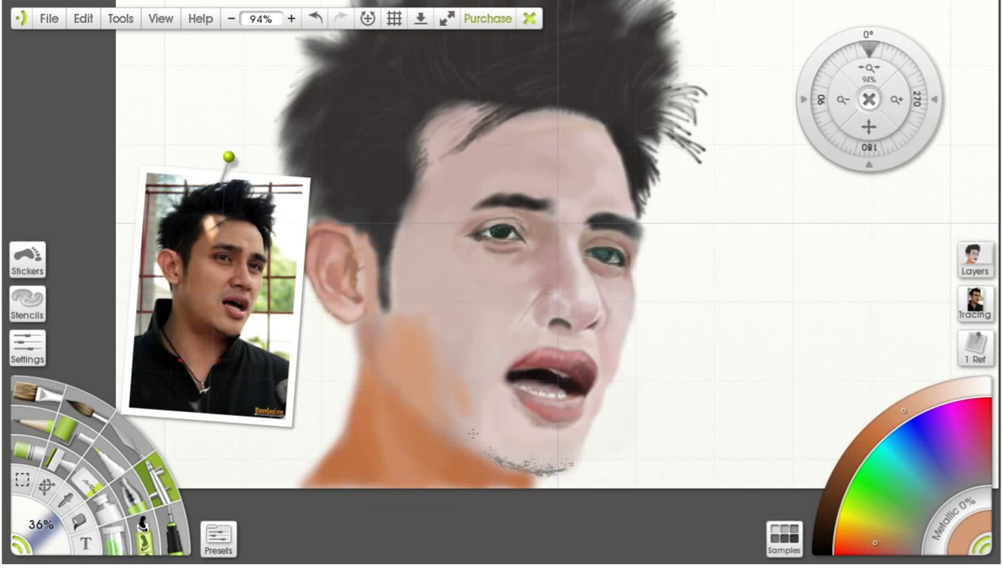
Step: Alternate lighter and darker orange skin tones and airbrush them over the cheek, temple, forehead and the area between the eyes
left_click(916, 402)
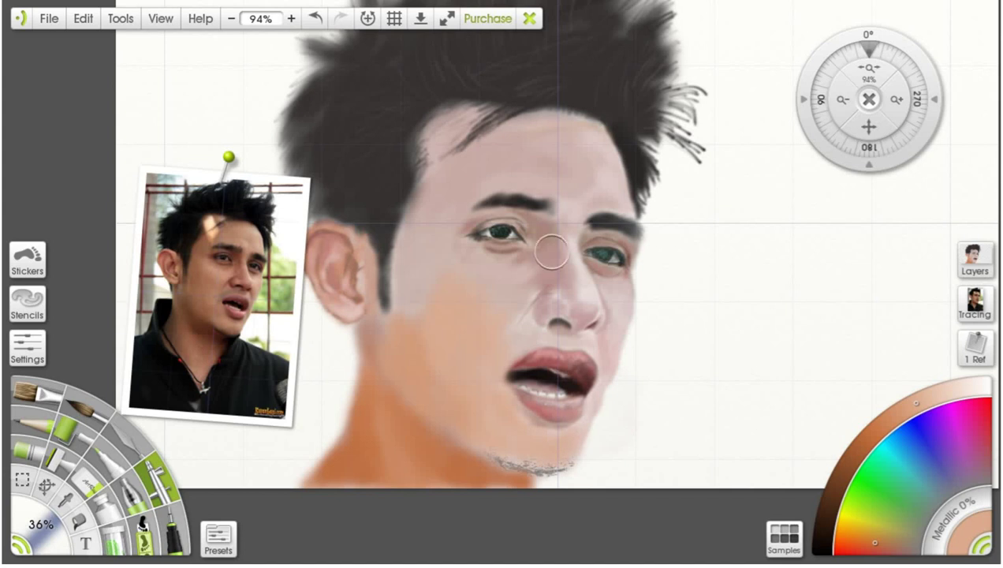
left_click(903, 410)
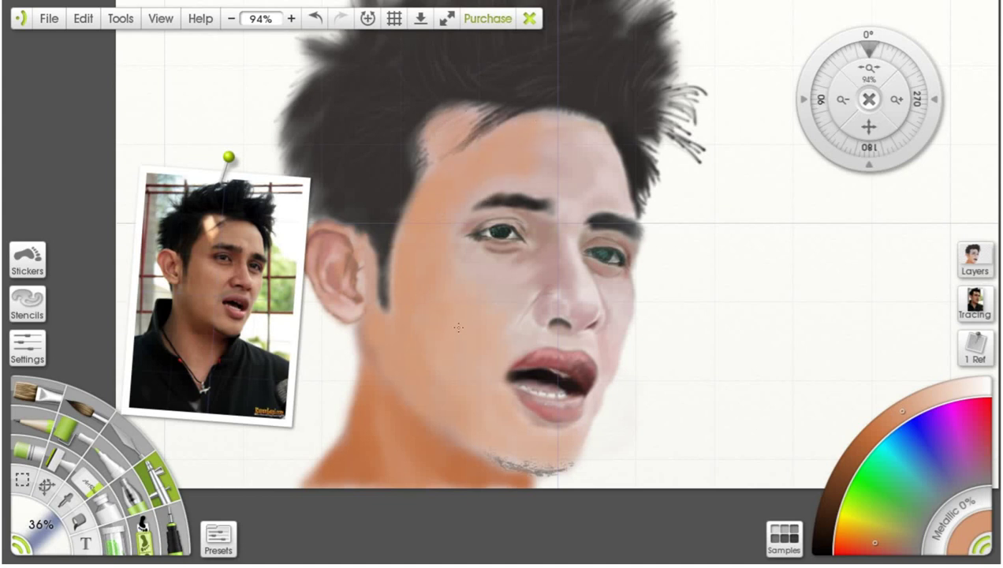
left_click(915, 405)
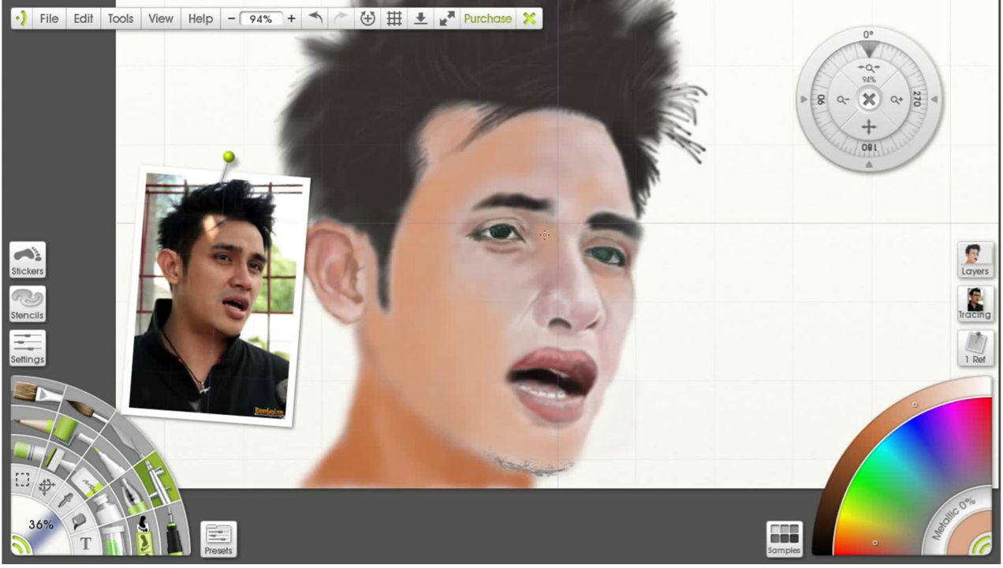
left_click(899, 412)
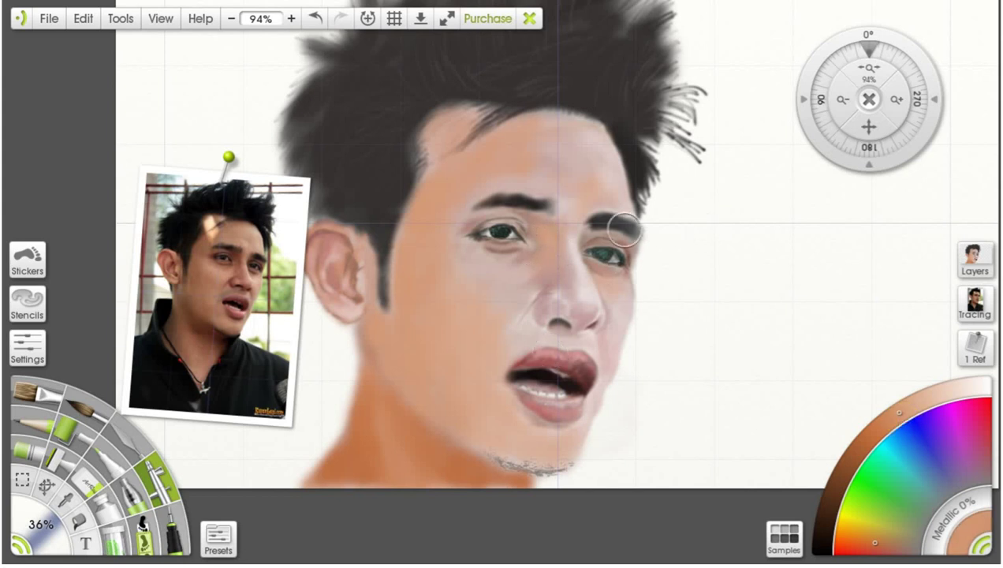
Step: Sample the dark green of the far eye, set the airbrush to 10%, darken the colour and deepen that eye's iris
scroll(613, 260, "up", 2)
scroll(614, 261, "up", 6)
left_click(67, 500)
left_click(735, 221)
left_click(158, 481)
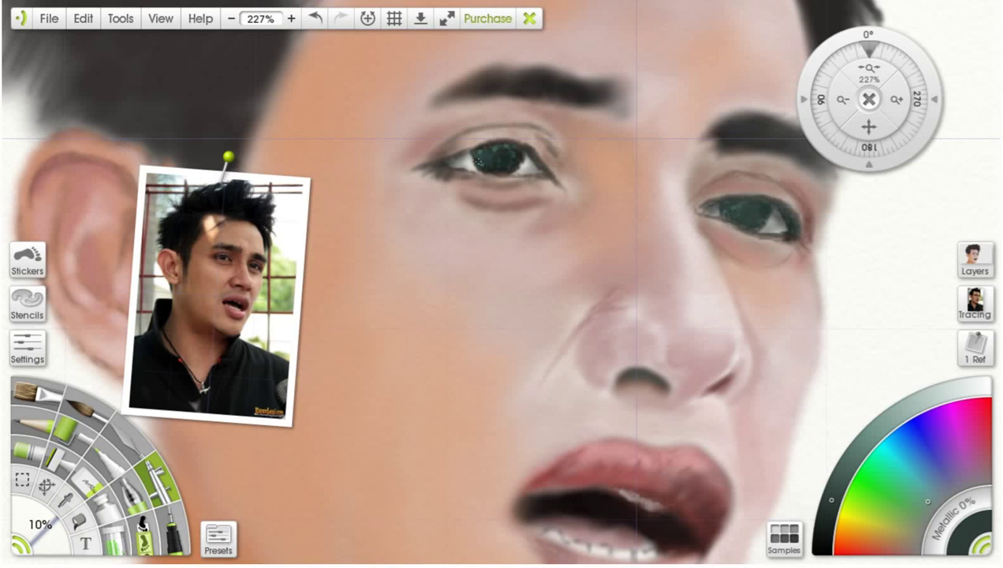
left_click(825, 524)
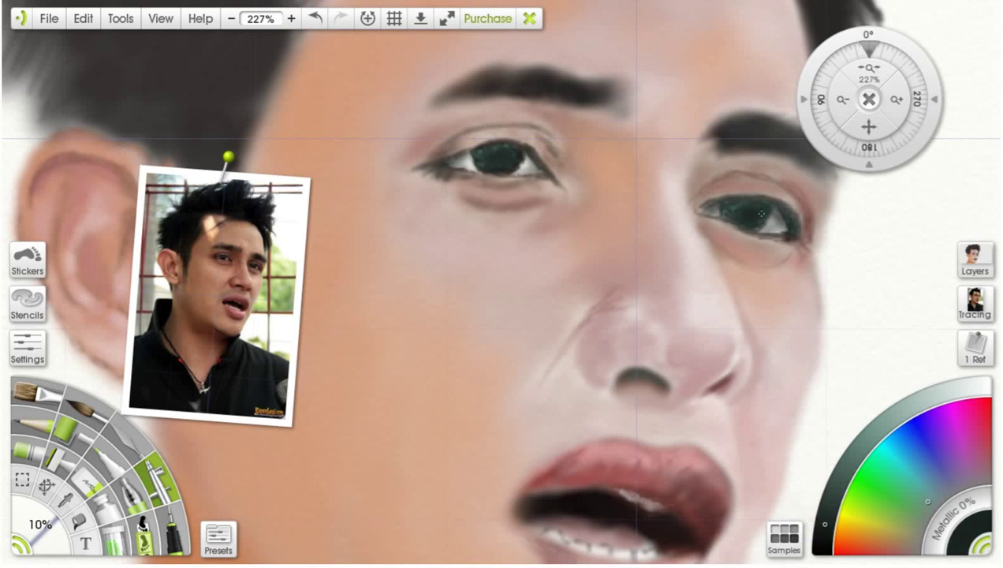
Step: Sample the orange-brown of the neck, set the airbrush to 21% and paint the shadow under the jaw towards the chin
scroll(751, 209, "down", 5)
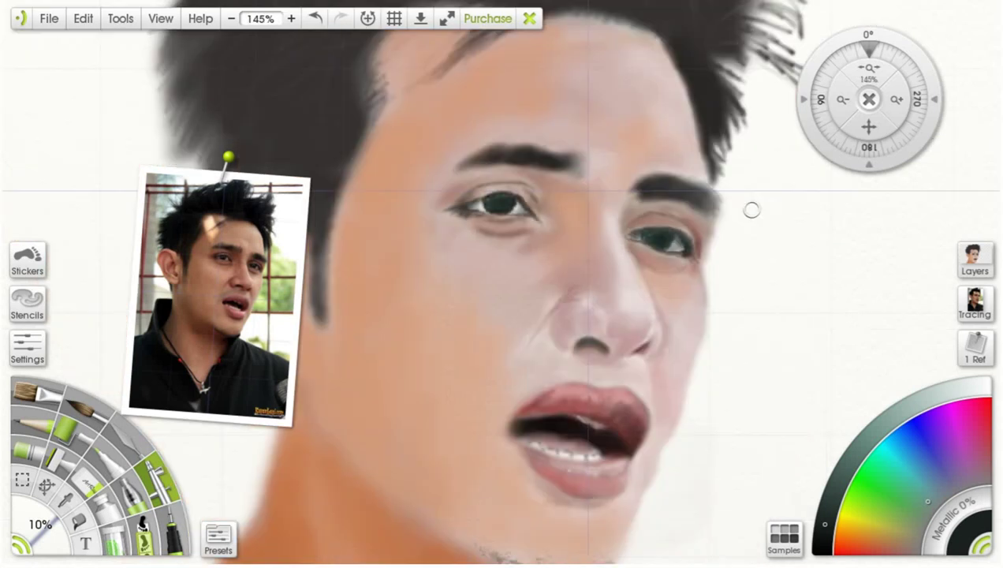
key("ctrl+minus")
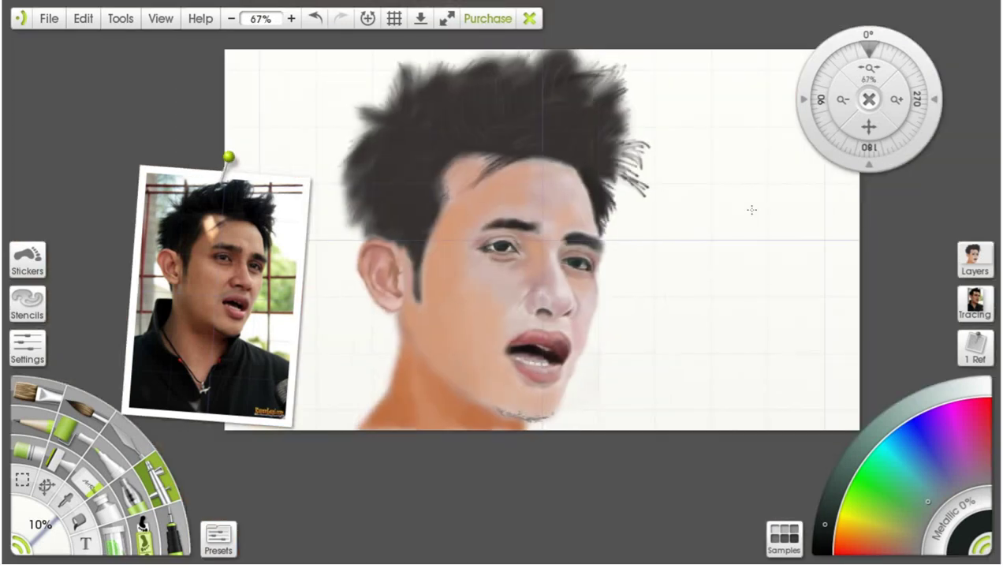
key("ctrl+minus")
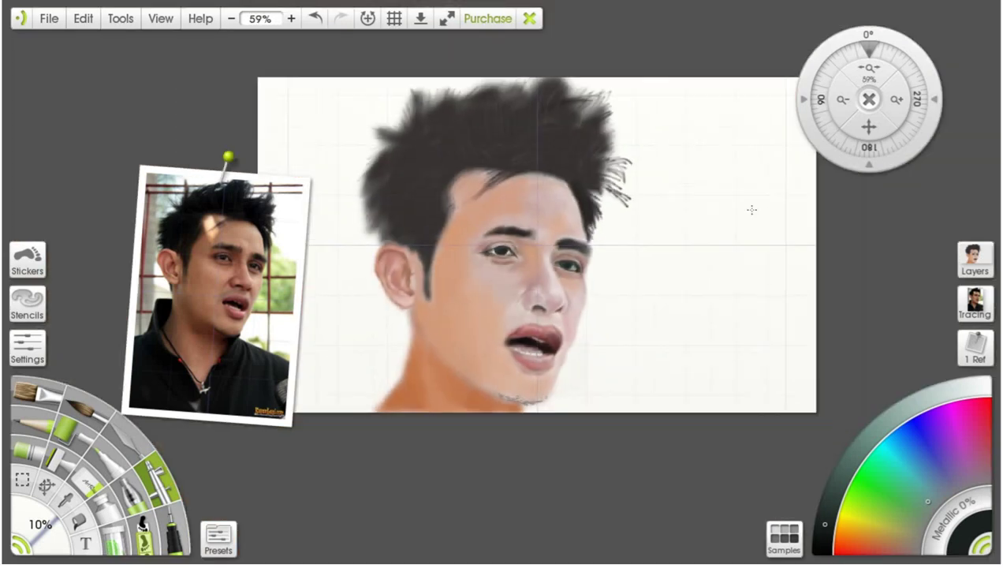
left_click(67, 500)
left_click(417, 388)
left_click(160, 483)
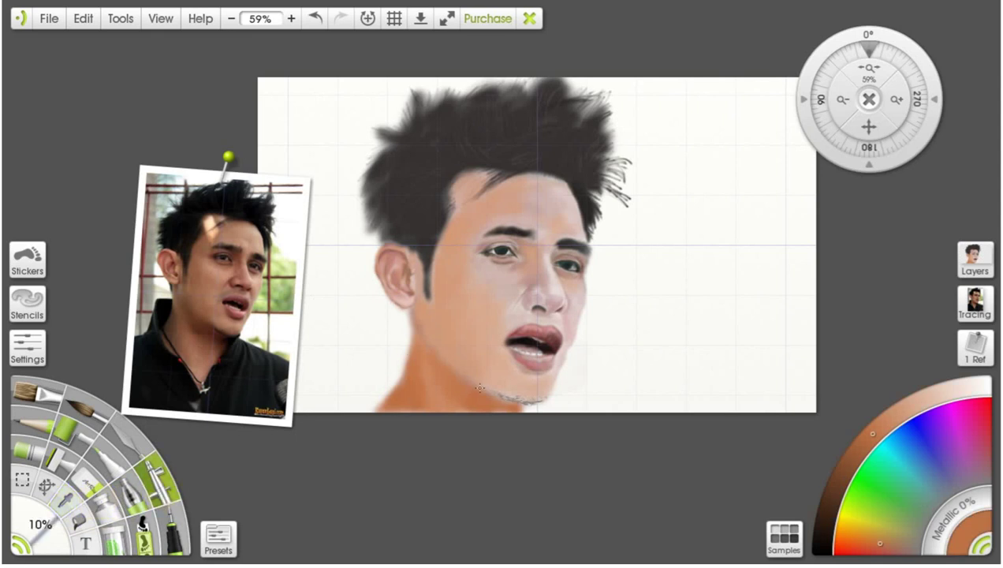
left_click_drag(33, 522, 63, 533)
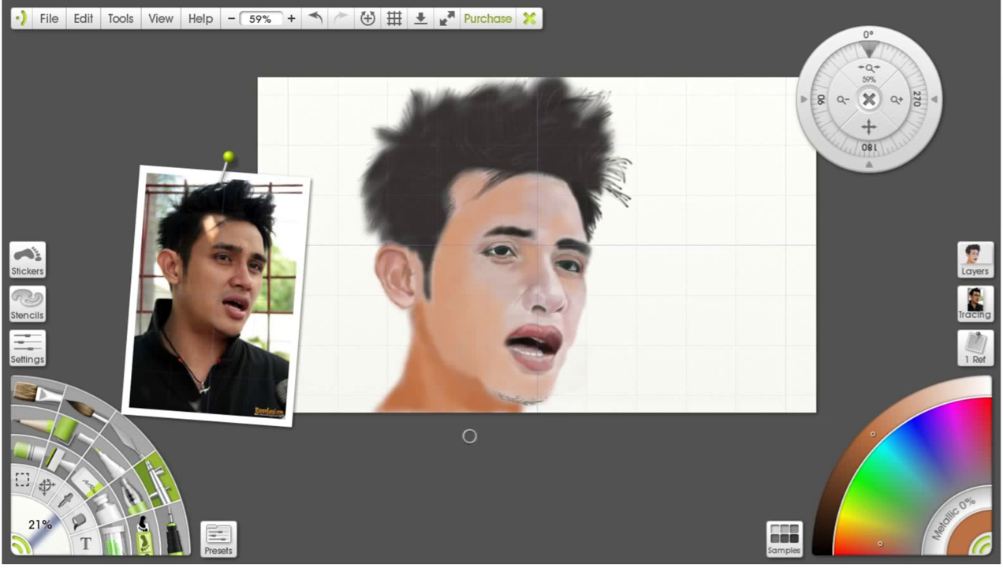
Step: Move the reference photo closer to the portrait
scroll(469, 435, "down", 2)
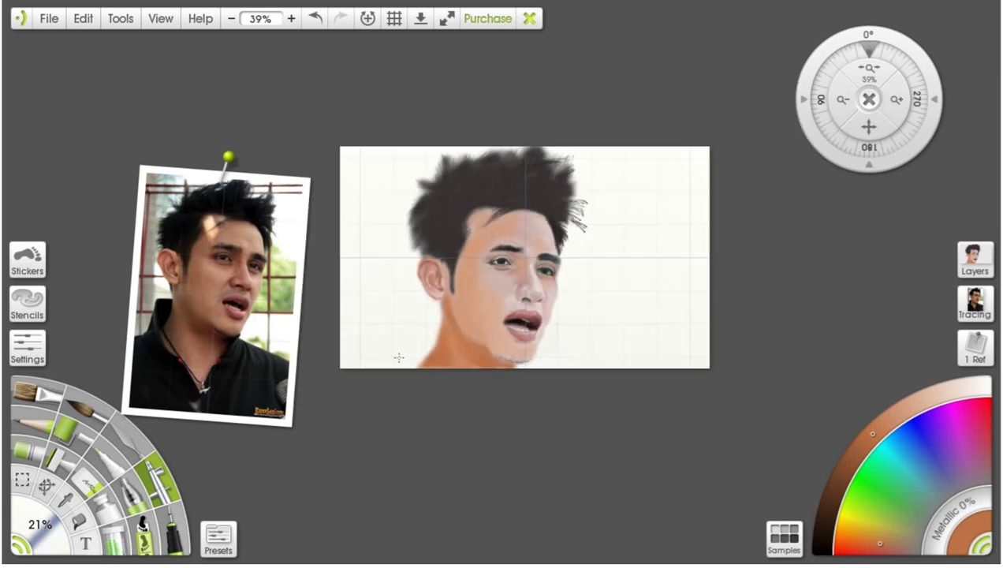
scroll(342, 269, "up", 3)
mouse_move(233, 169)
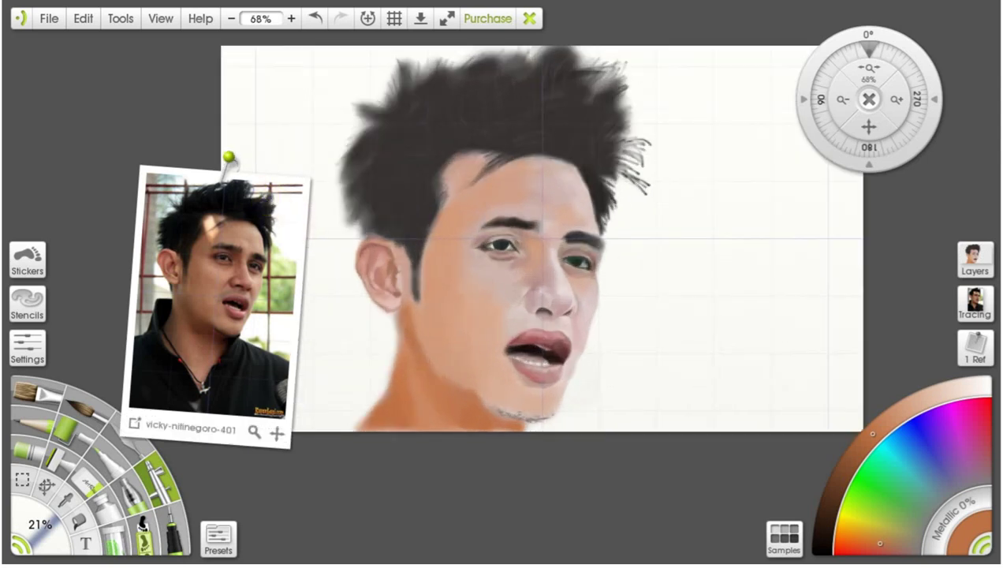
mouse_move(233, 169)
left_mouse_down()
mouse_move(442, 96)
mouse_move(529, 160)
mouse_move(357, 131)
mouse_move(272, 132)
left_mouse_up()
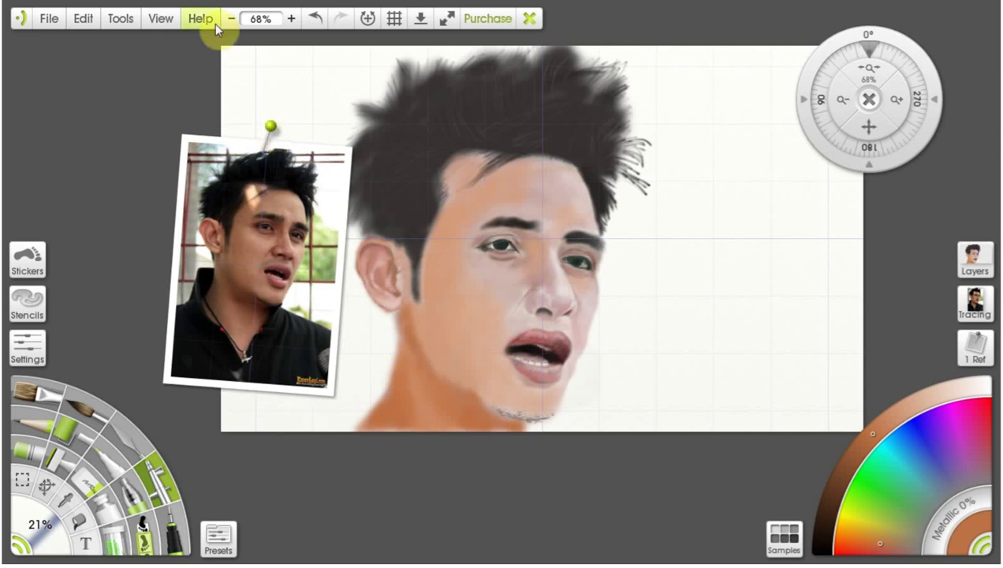
Step: Sample the off-white background beside the far cheek and clean up the far edge of the jaw with the airbrush
left_click(73, 498)
left_click(607, 317)
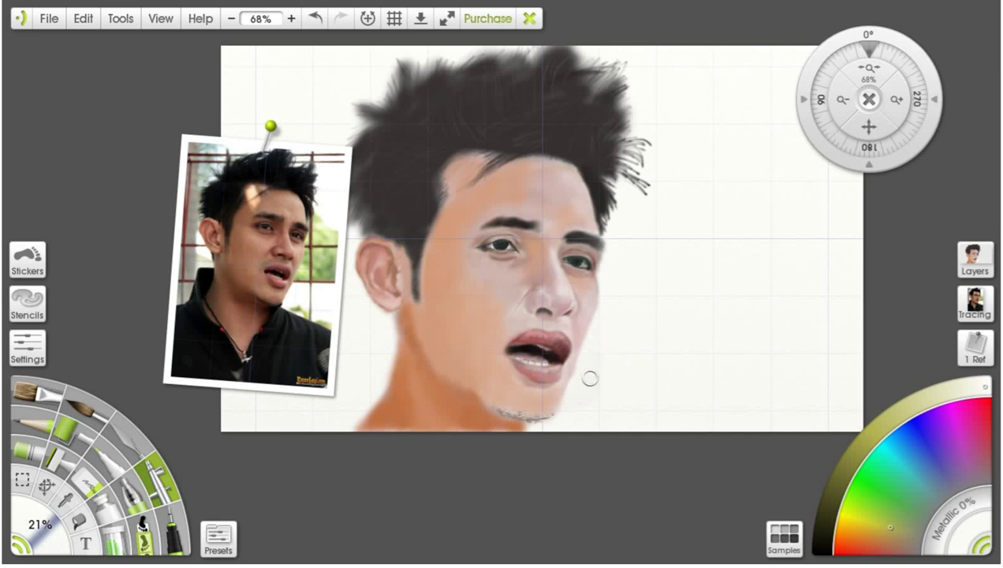
Step: Move the reference photo off the canvas out of sight and collapse the main menu
left_click_drag(273, 128, 93, 39)
left_click(291, 19)
left_click(291, 18)
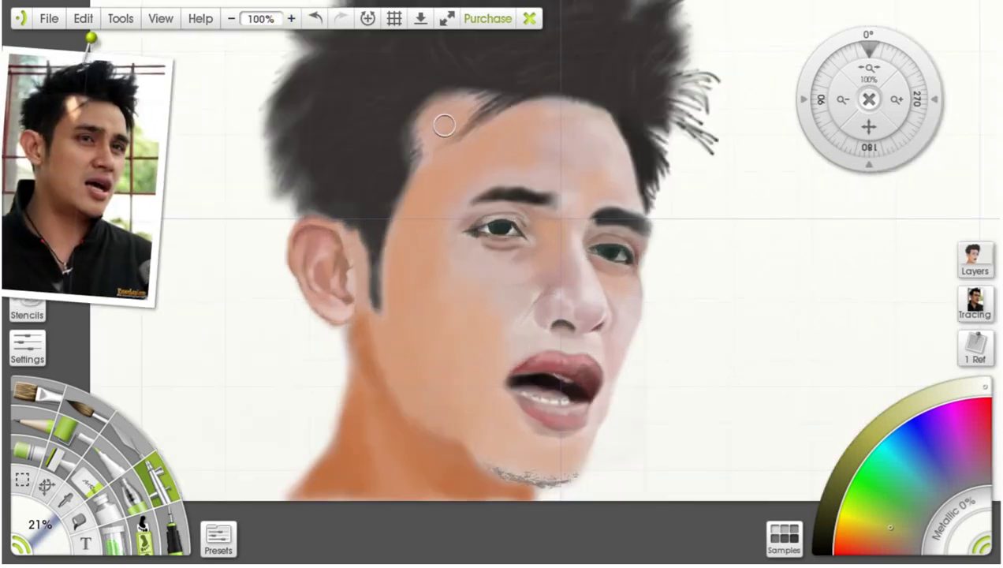
left_click_drag(871, 130, 806, 185)
left_click(20, 19)
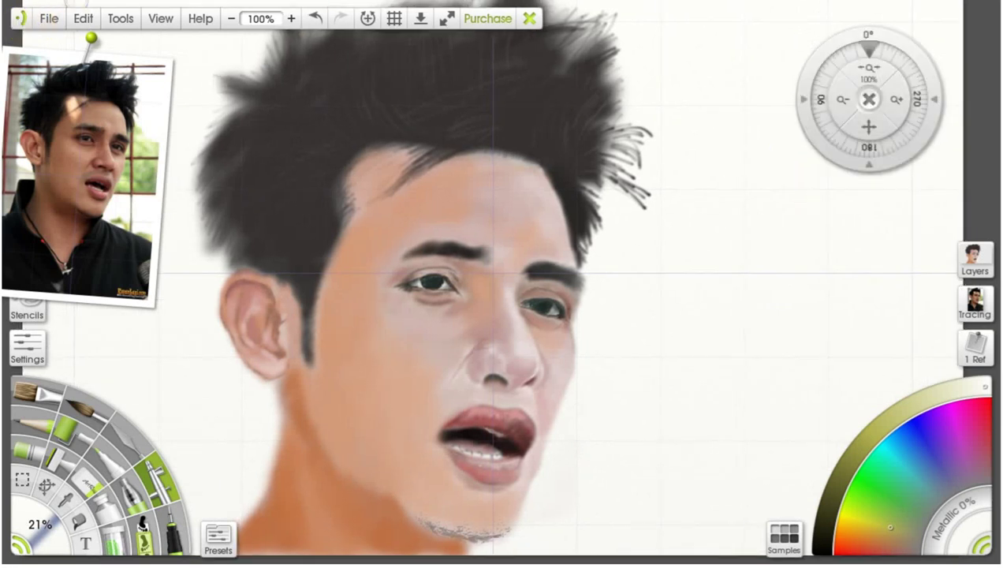
left_click(89, 43)
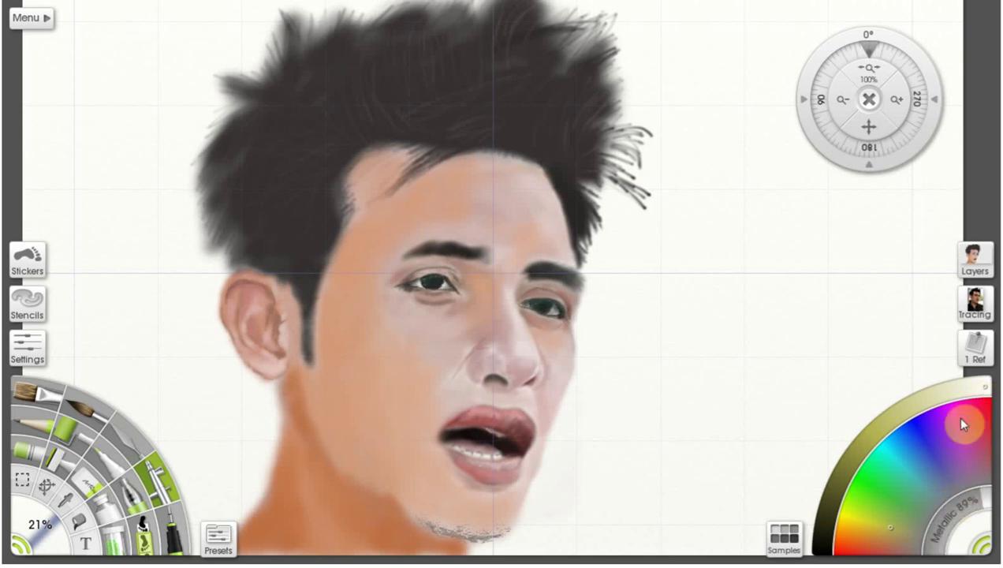
Step: Choose a bright red paint colour and shift the portrait layer towards the centre of the canvas with the Transform tool
left_click(983, 407)
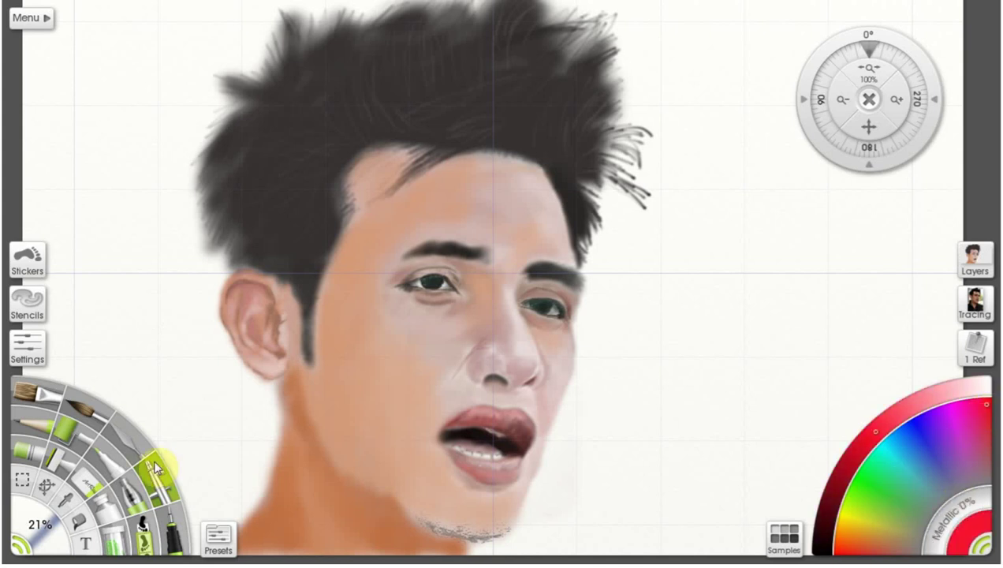
left_click(46, 487)
left_click_drag(294, 357, 392, 359)
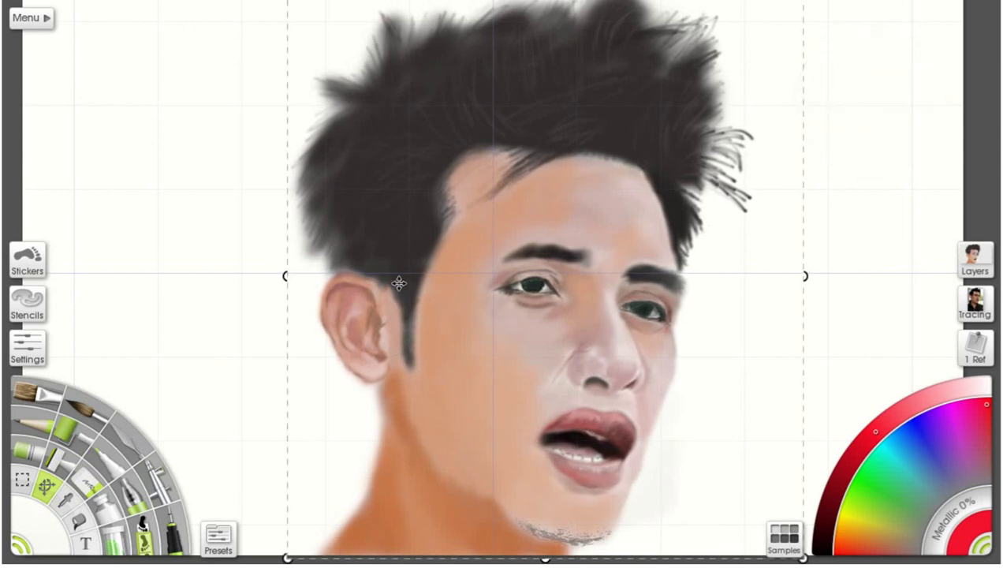
Step: Collapse the tool and colour pickers and write a red signature beside the neck with the inking pen at 2%
left_click(24, 544)
left_click(23, 544)
left_click(172, 533)
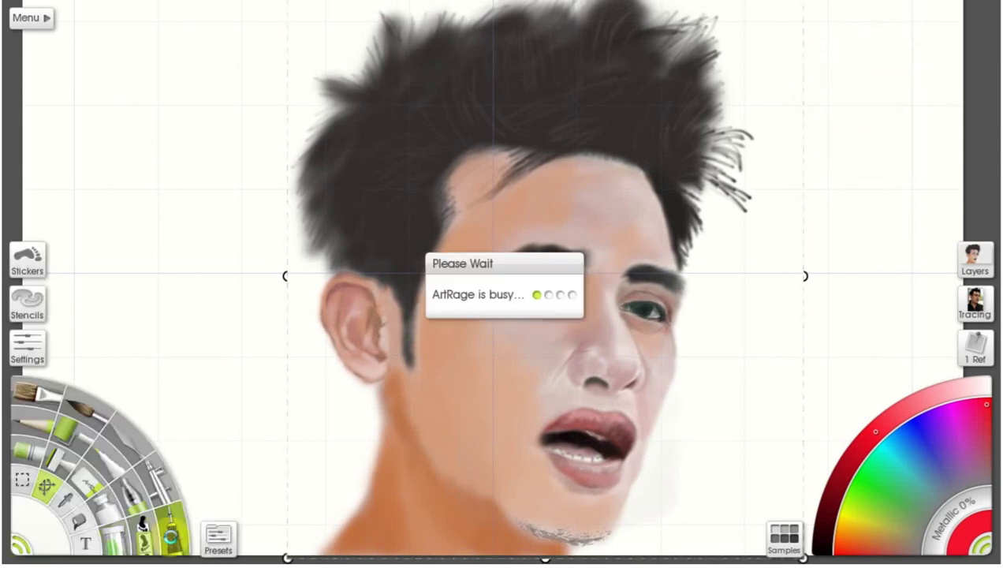
left_click(22, 548)
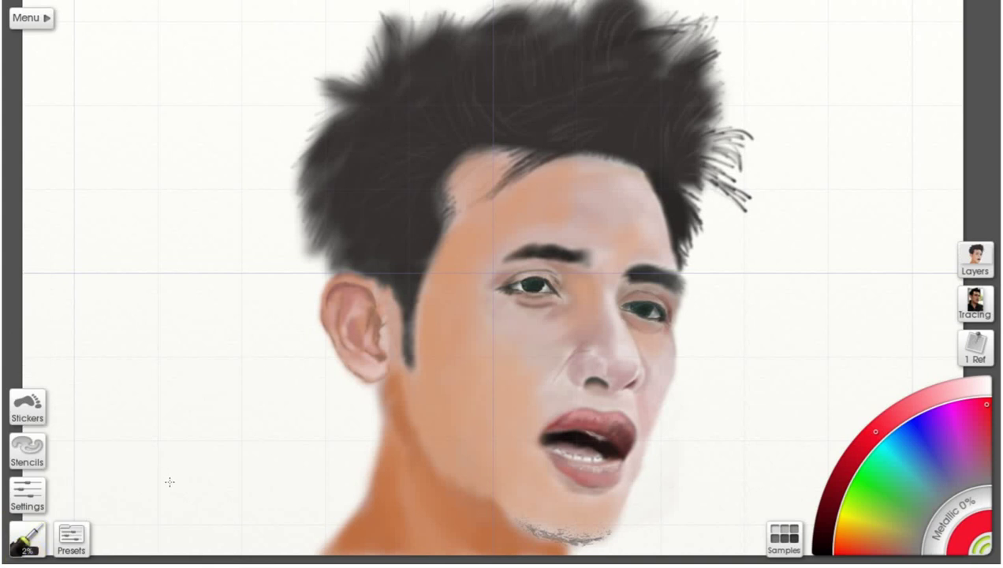
left_click(980, 542)
mouse_move(171, 517)
left_mouse_down()
mouse_move(231, 497)
mouse_move(200, 514)
mouse_move(237, 526)
left_mouse_up()
left_click_drag(247, 516, 269, 514)
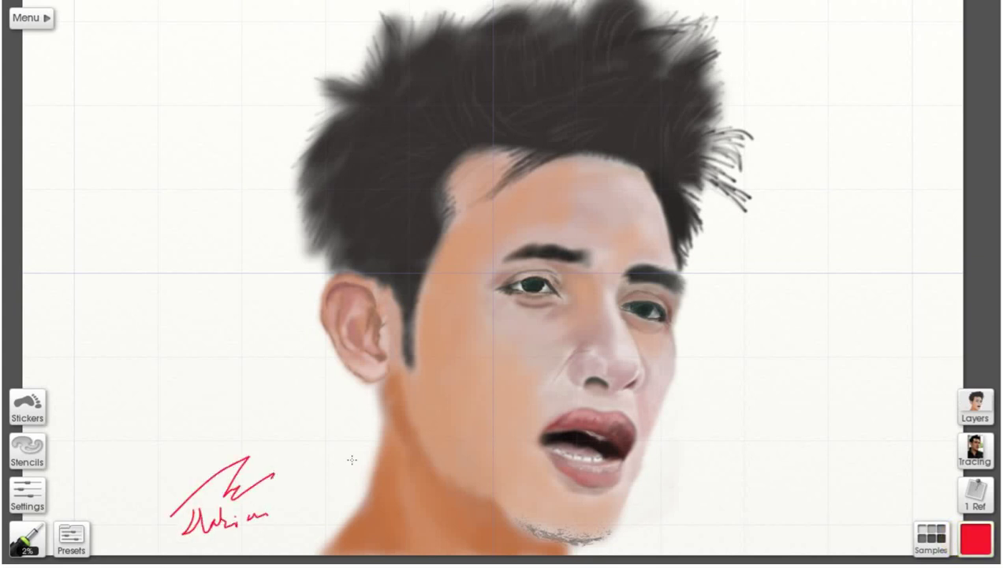
Step: Bring the reference photo back into view above the signature
left_click_drag(1, 87, 189, 110)
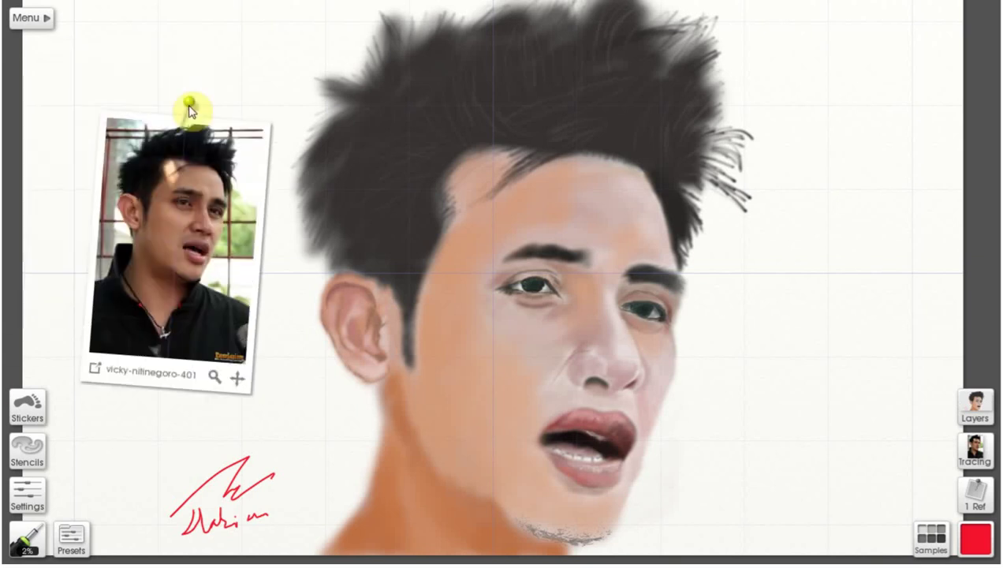